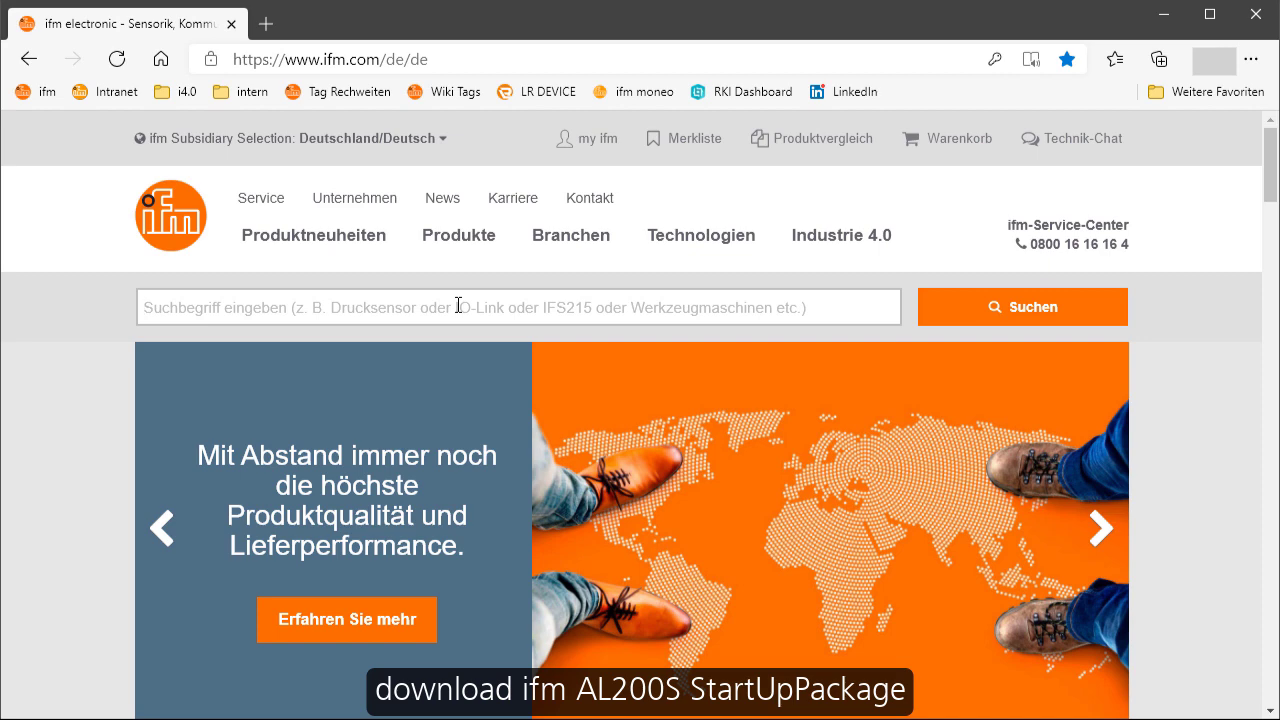
Search the ifm website for "al200s" and open the AL200S product page from the results.
{"action": "type", "text": "al200s"}
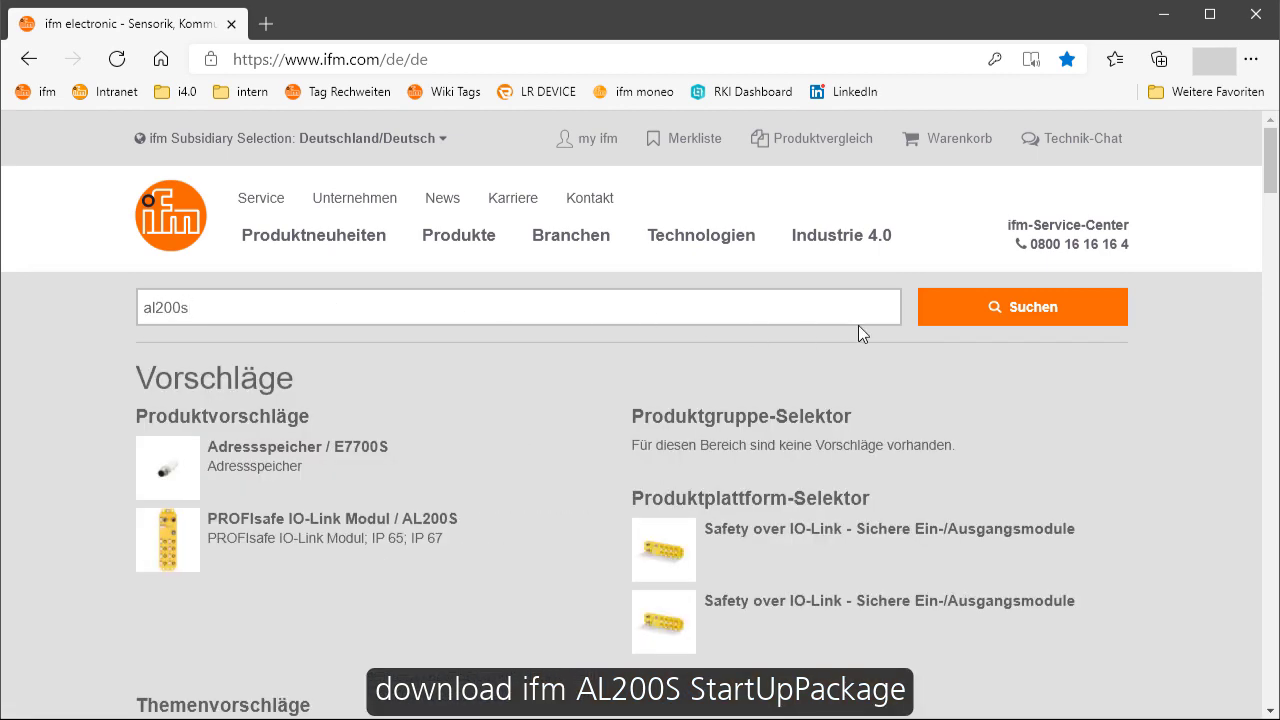
{"action": "left_click", "coordinate": [968, 318]}
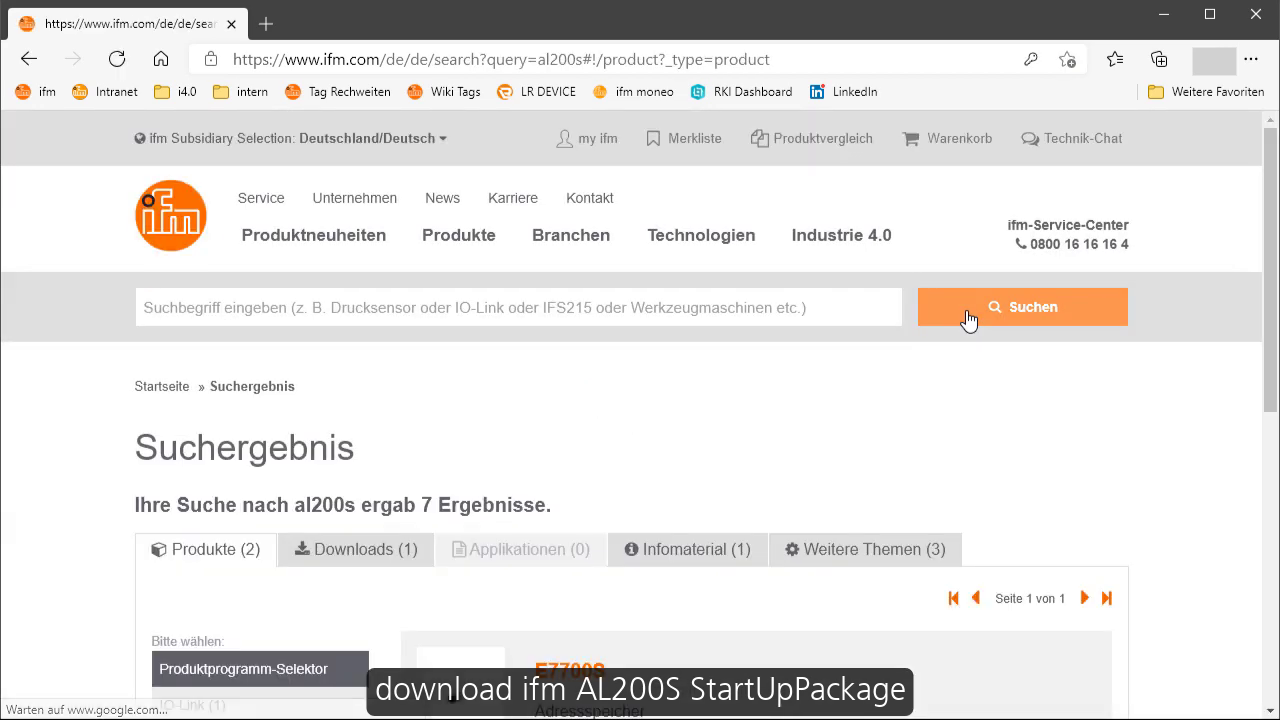
{"action": "scroll", "coordinate": [786, 468], "scroll_direction": "down", "scroll_amount": 3}
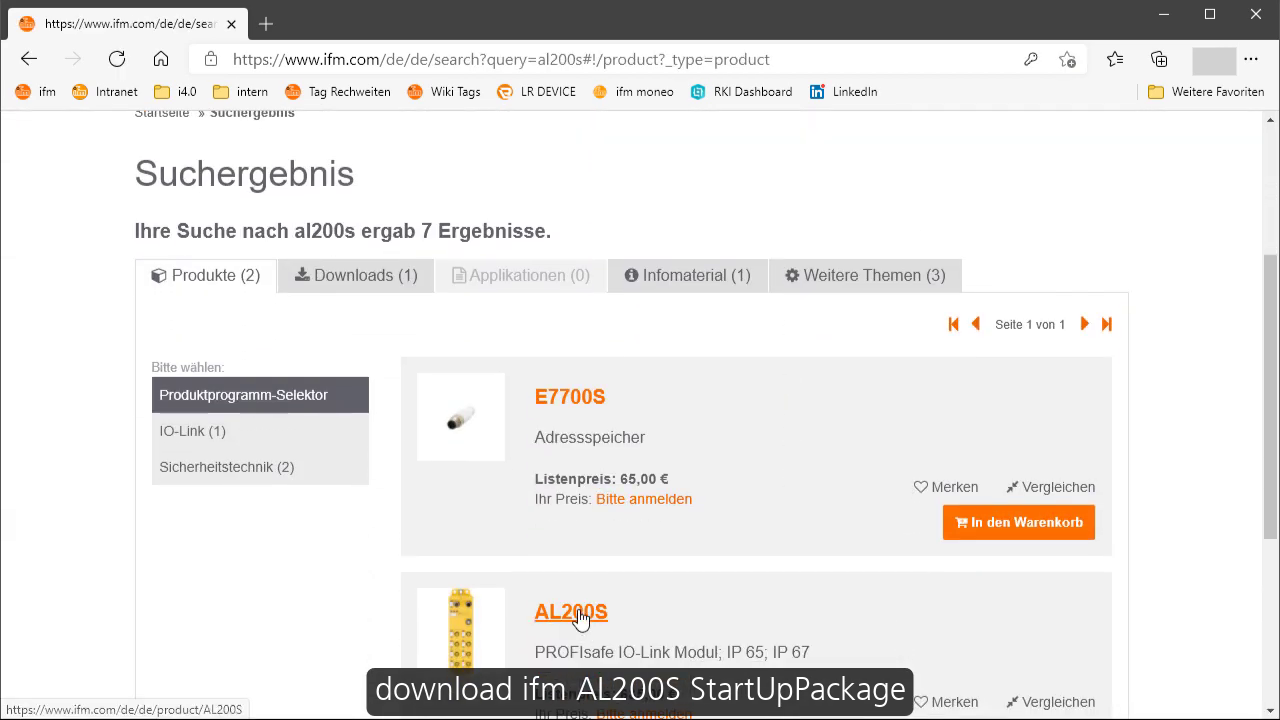
{"action": "left_click", "coordinate": [580, 615]}
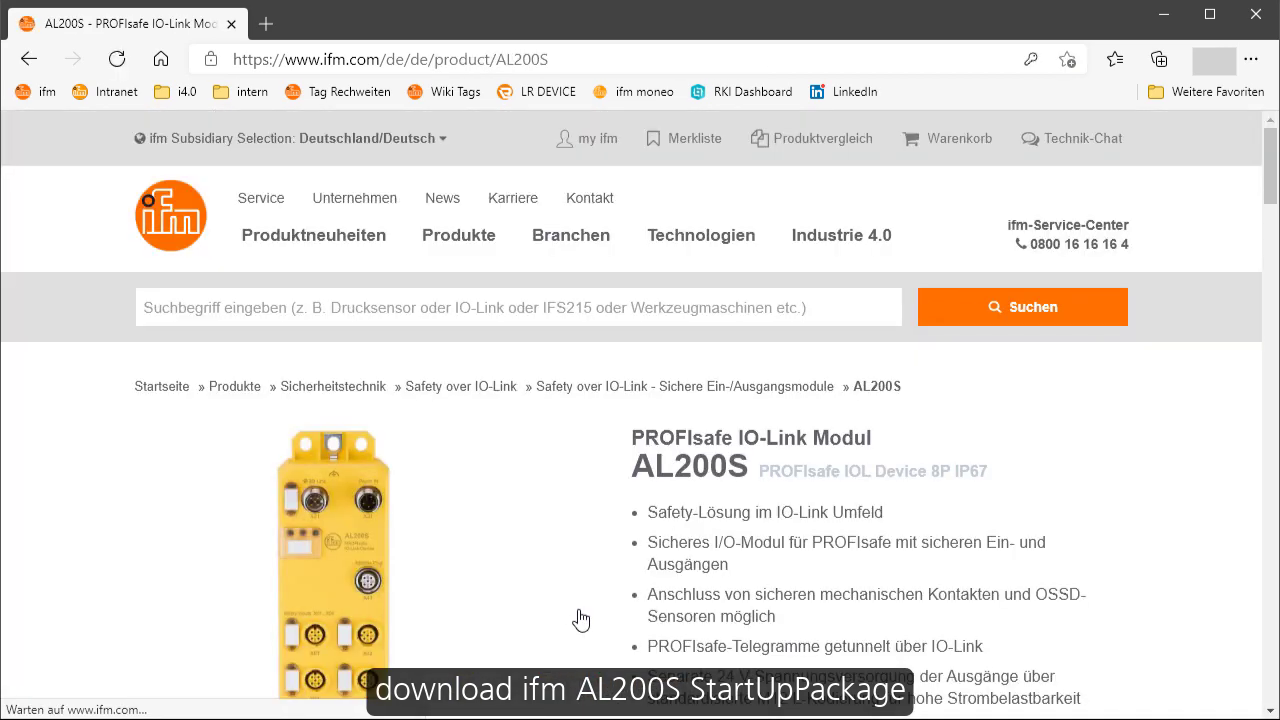
Go to the AL200S downloads, request the PROFIsafe Startup Package and sign in with the existing customer account.
{"action": "scroll", "coordinate": [806, 492], "scroll_direction": "down", "scroll_amount": 5}
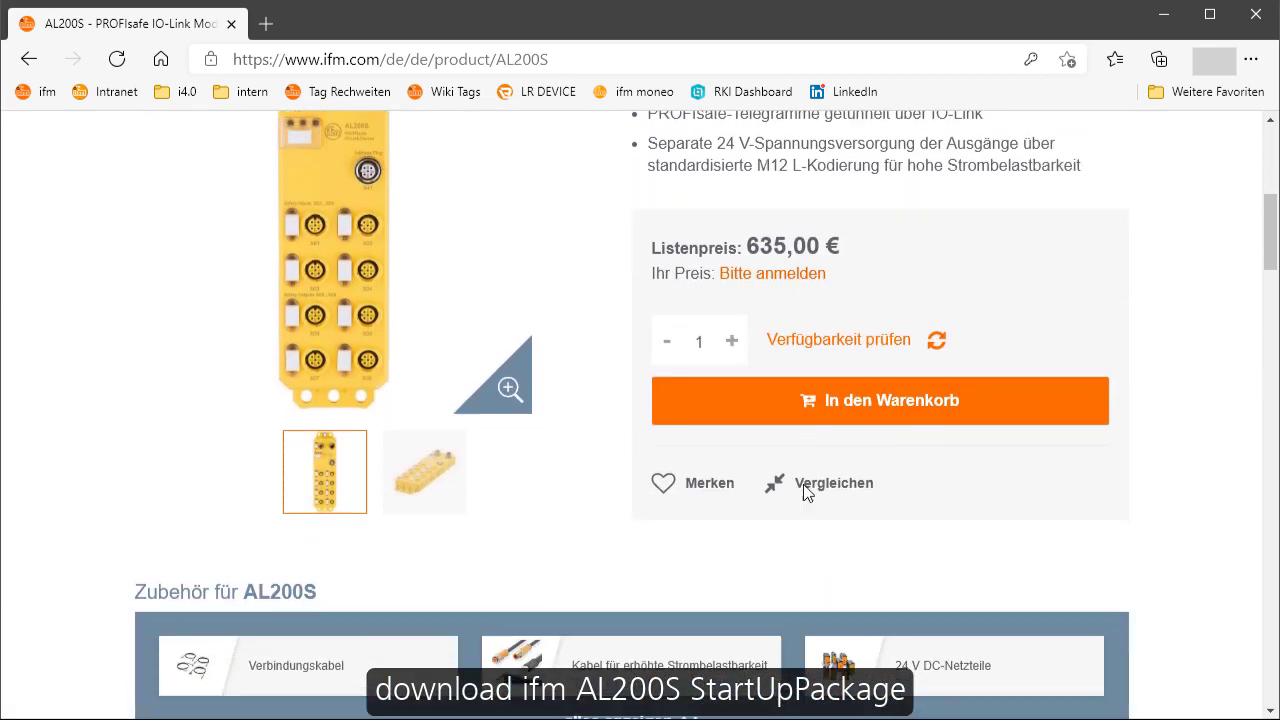
{"action": "scroll", "coordinate": [806, 492], "scroll_direction": "down", "scroll_amount": 3}
{"action": "left_click", "coordinate": [752, 540]}
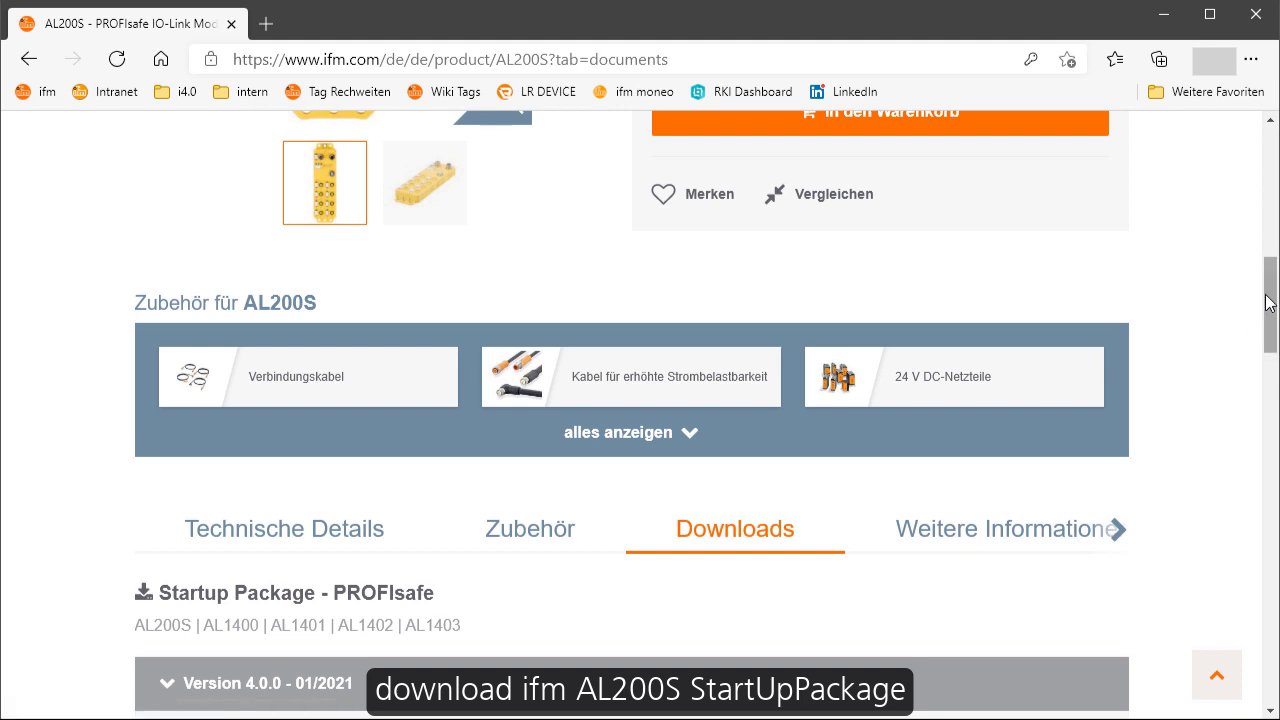
{"action": "left_click_drag", "start_coordinate": [1266, 300], "coordinate": [1268, 368]}
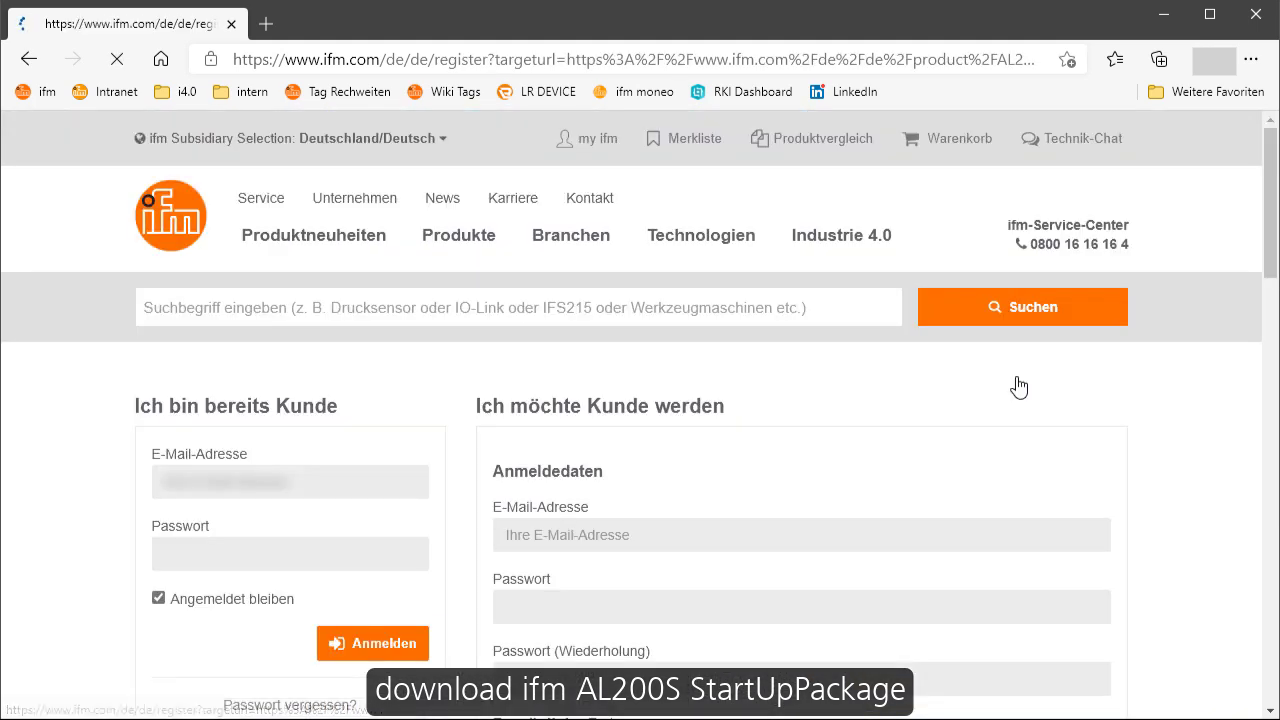
{"action": "left_click", "coordinate": [358, 648]}
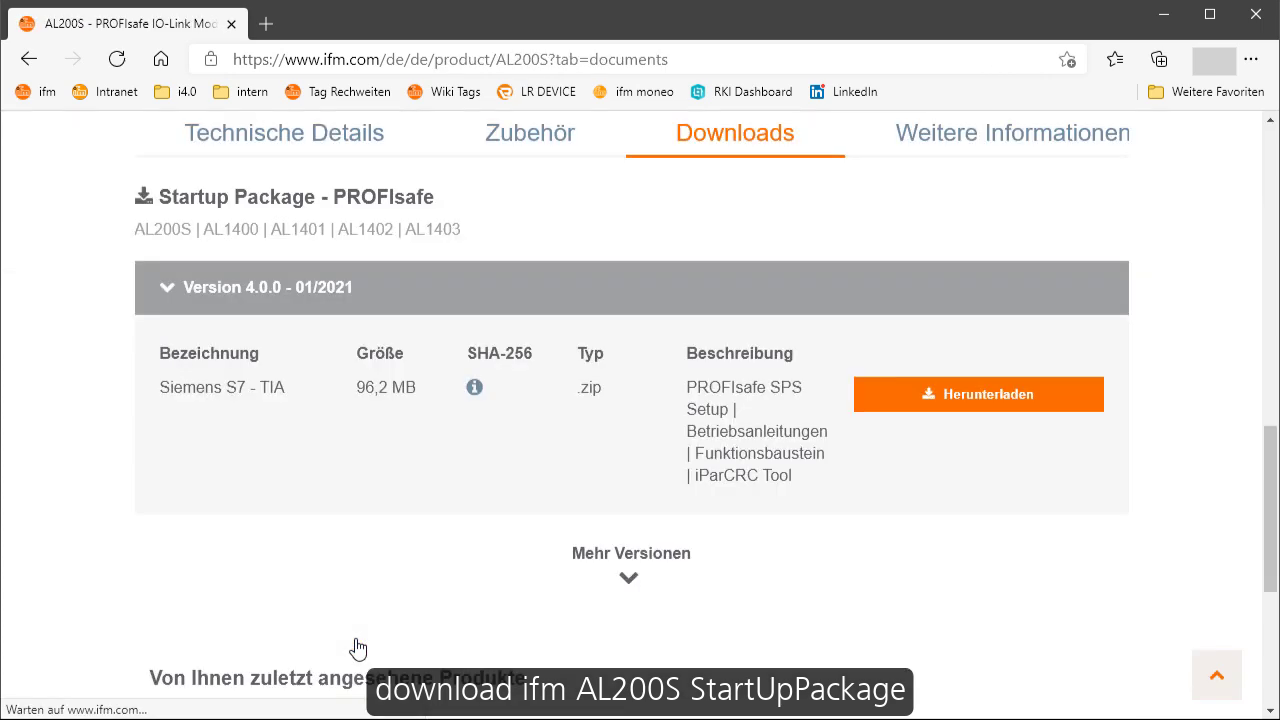
Download the Siemens S7 - TIA Startup Package version 4.0.0, accepting the terms and conditions and privacy policy.
{"action": "left_click", "coordinate": [949, 400]}
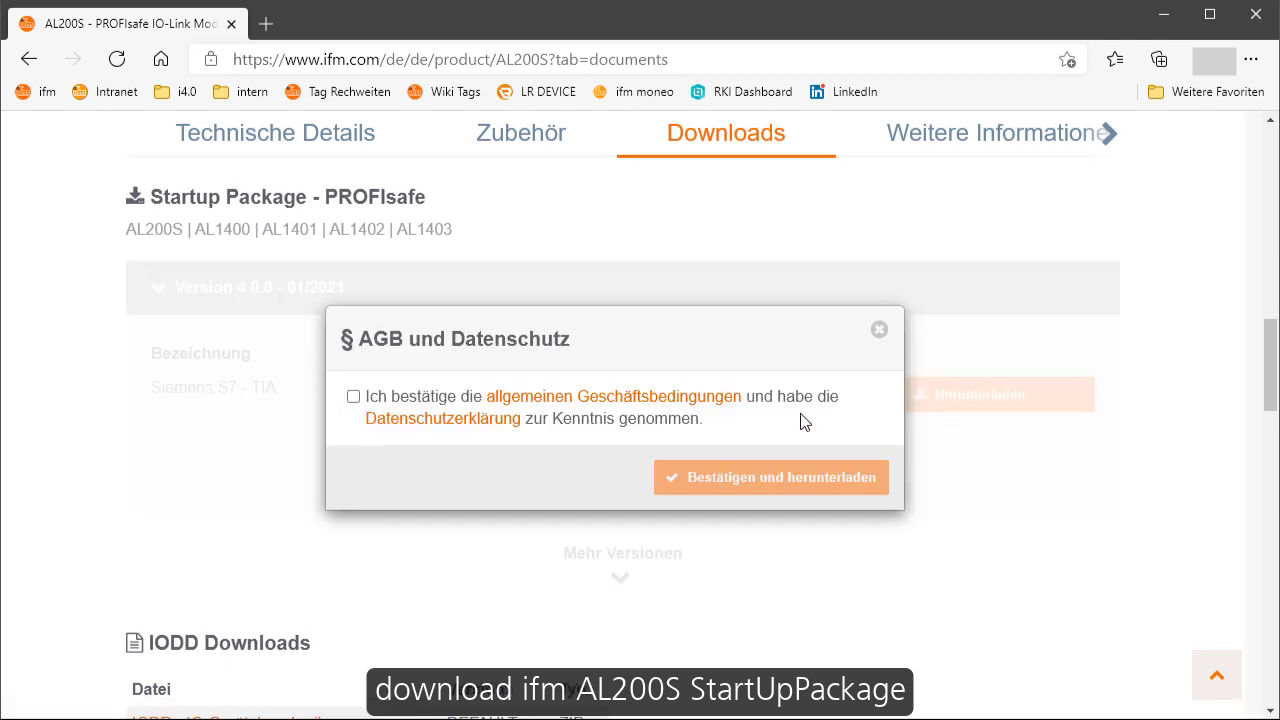
{"action": "left_click", "coordinate": [355, 398]}
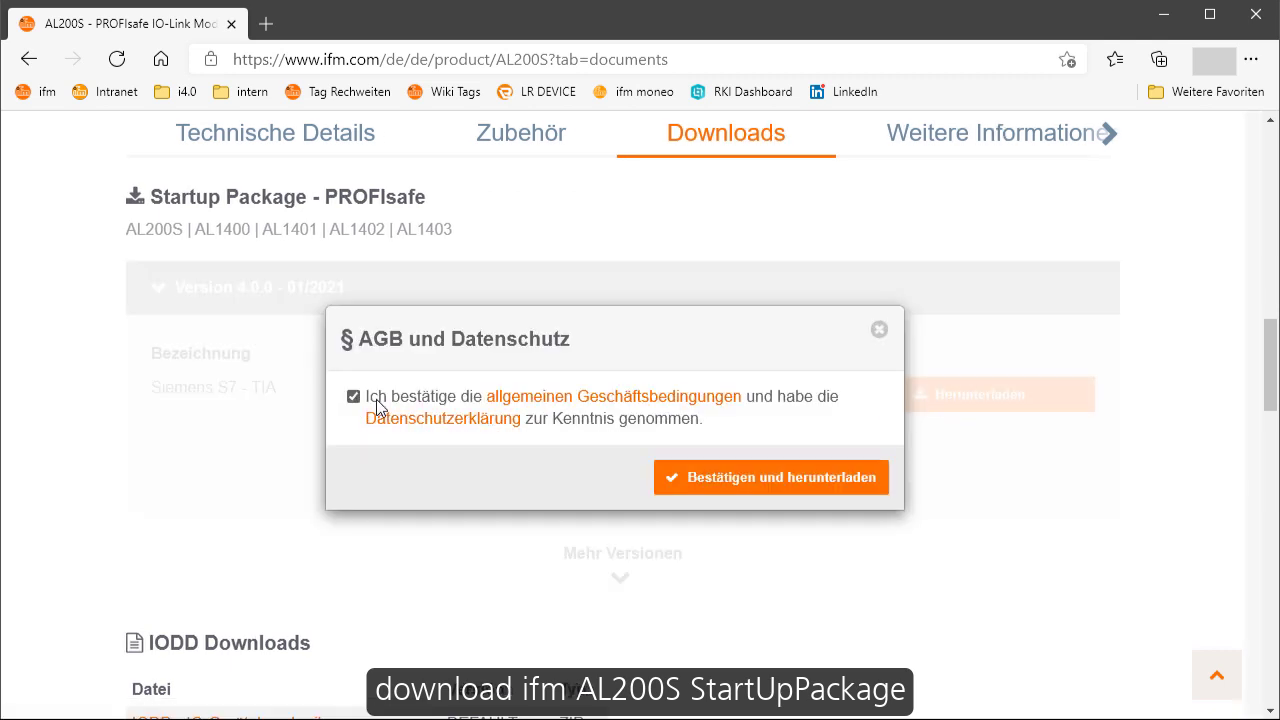
{"action": "left_click", "coordinate": [768, 476]}
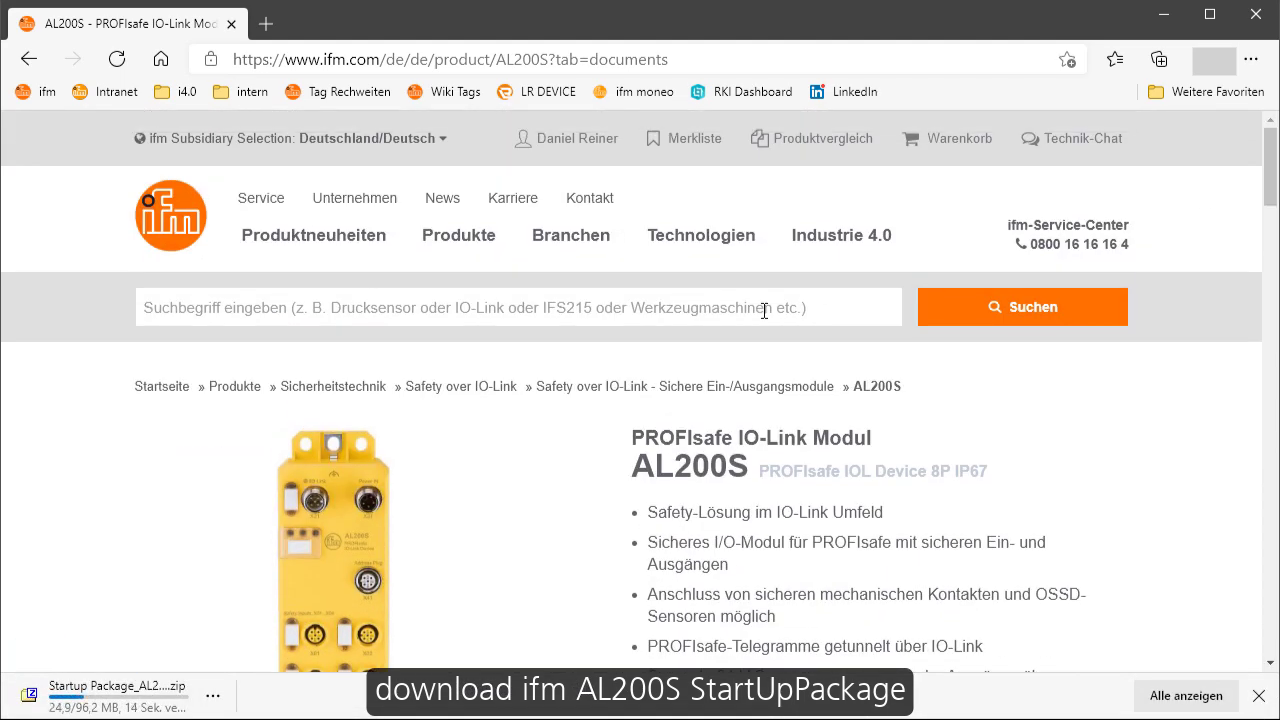
Search the ifm website for "al1400" and open the AL1400 product page from the results.
{"action": "left_click", "coordinate": [764, 310]}
{"action": "type", "text": "al"}
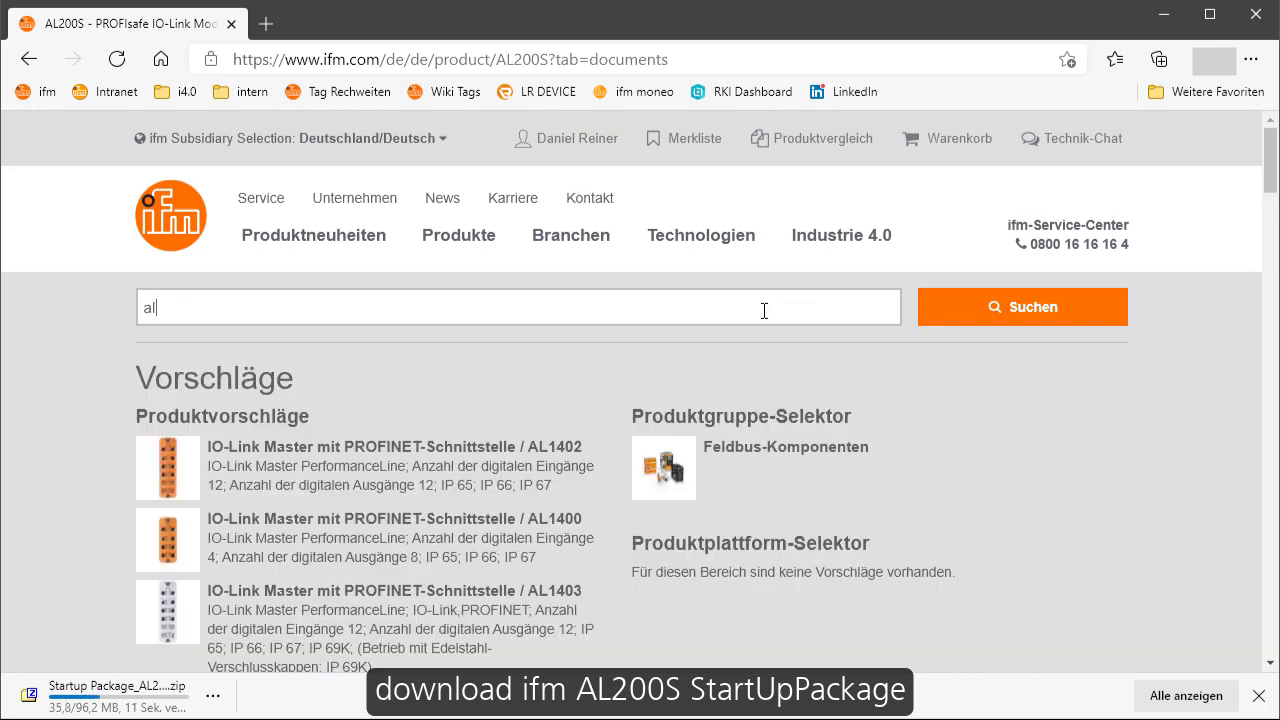
{"action": "type", "text": "1400"}
{"action": "key", "text": "Return"}
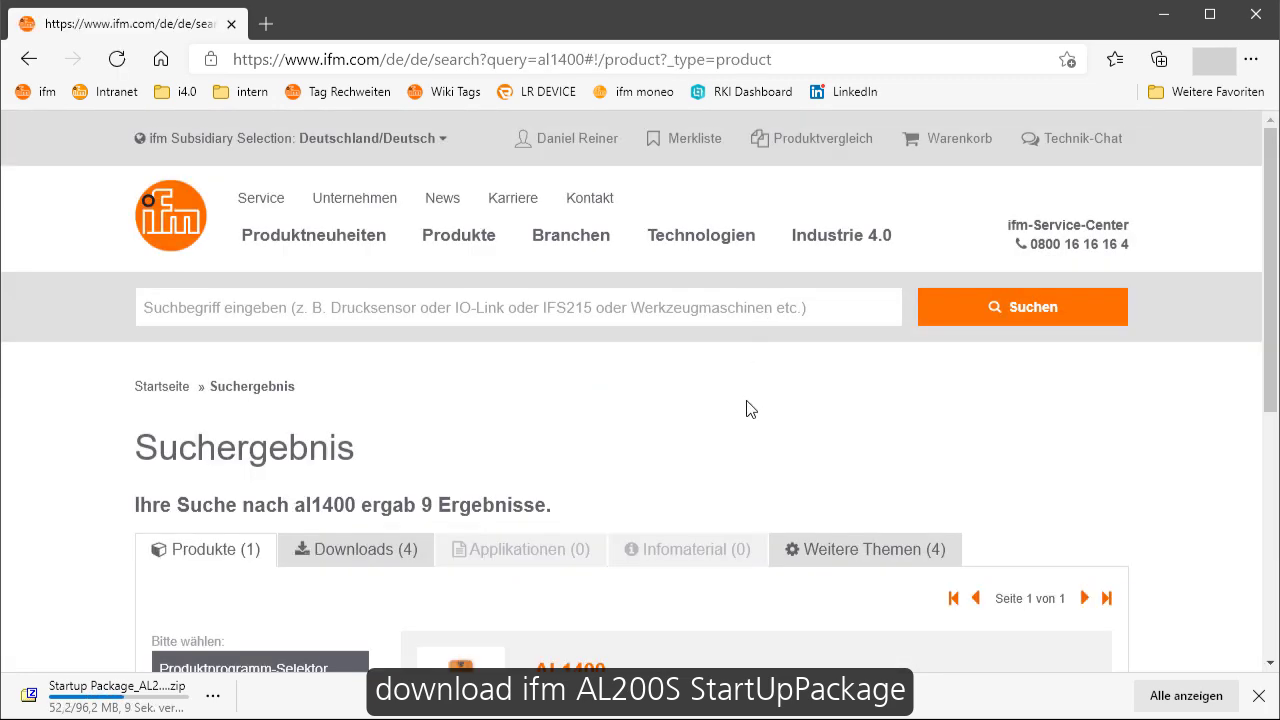
{"action": "scroll", "coordinate": [900, 380], "scroll_direction": "down", "scroll_amount": 2}
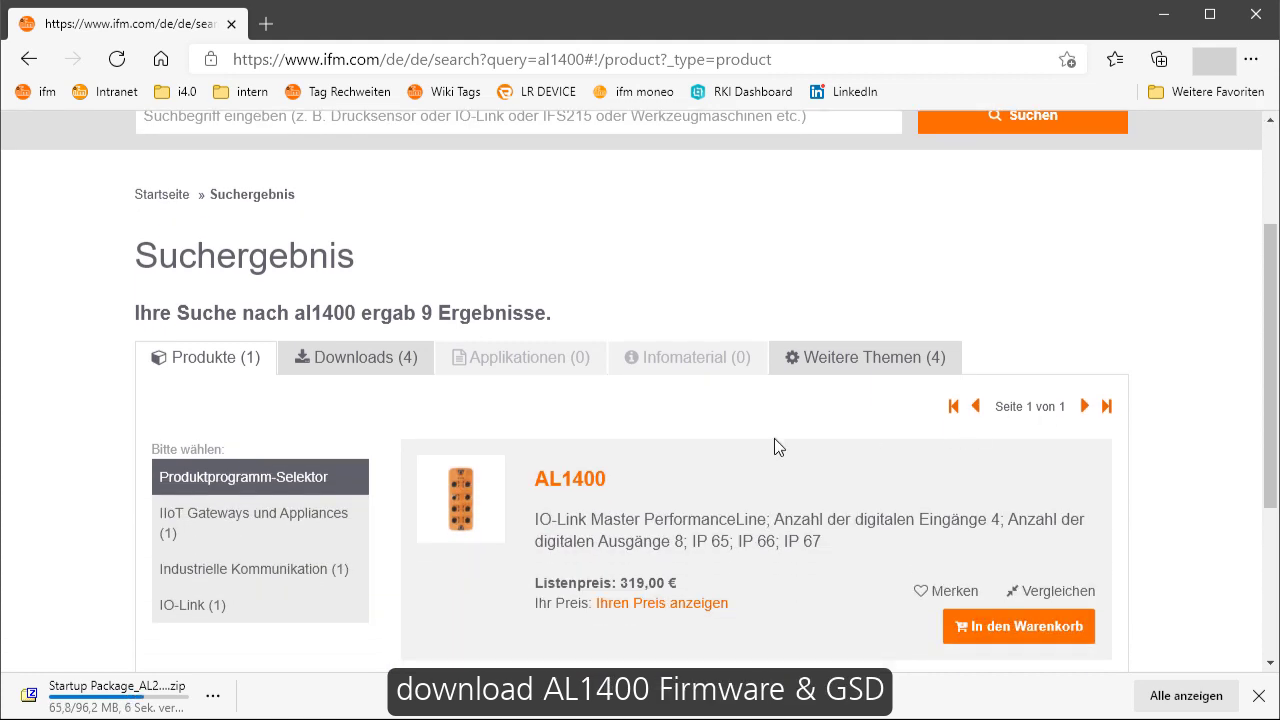
{"action": "left_click", "coordinate": [601, 491]}
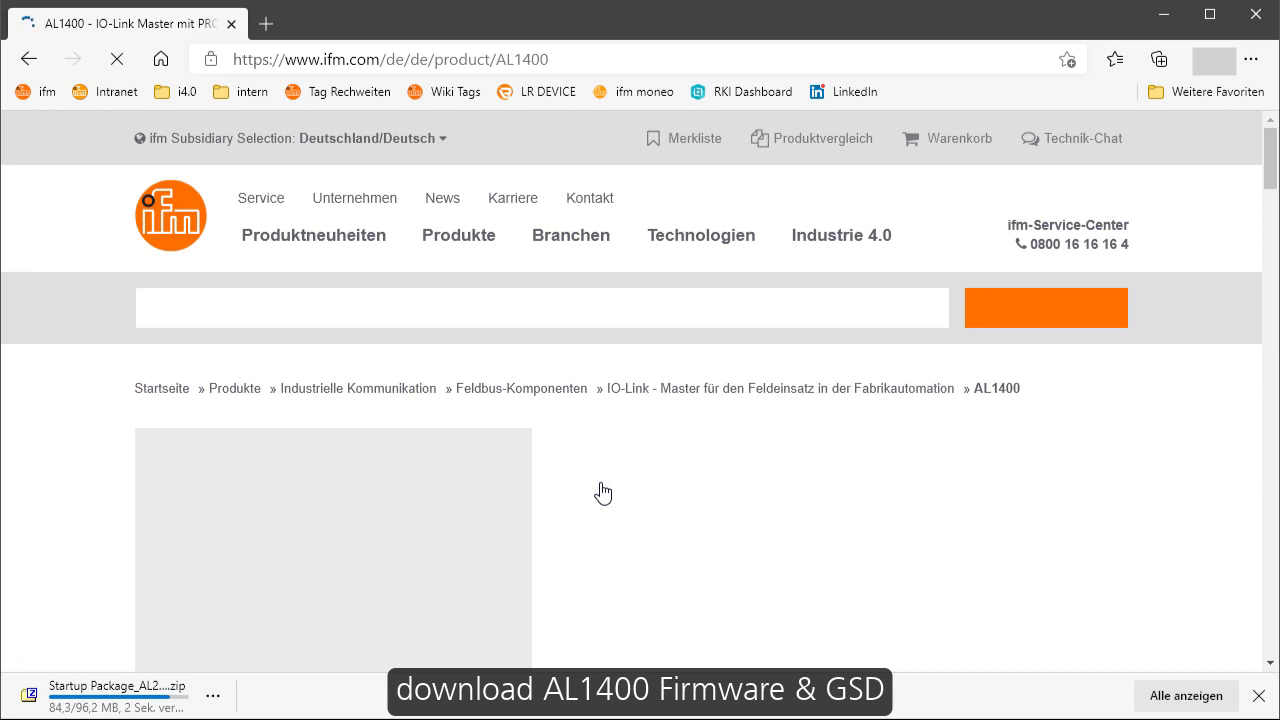
Download the Profinet Firmware and GSDML archives, version 3.1.49, from the AL1400 product's downloads.
{"action": "left_click_drag", "start_coordinate": [1272, 195], "coordinate": [1273, 290]}
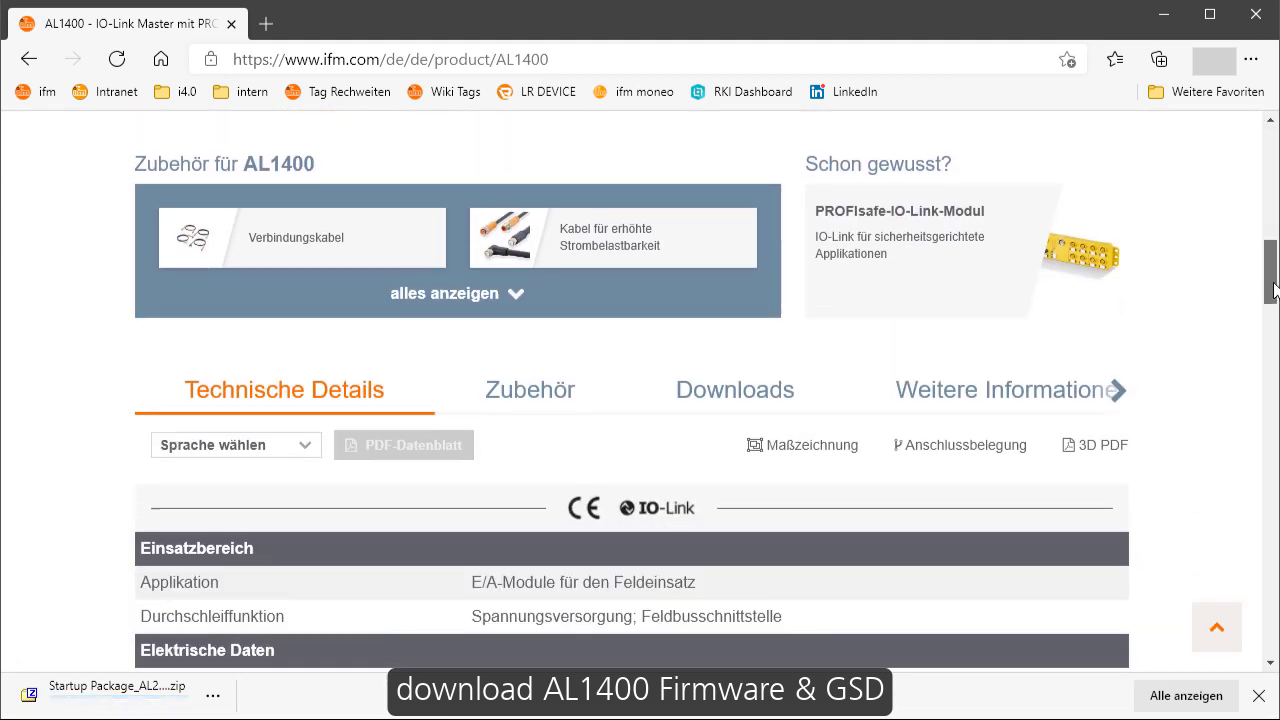
{"action": "left_click", "coordinate": [783, 391]}
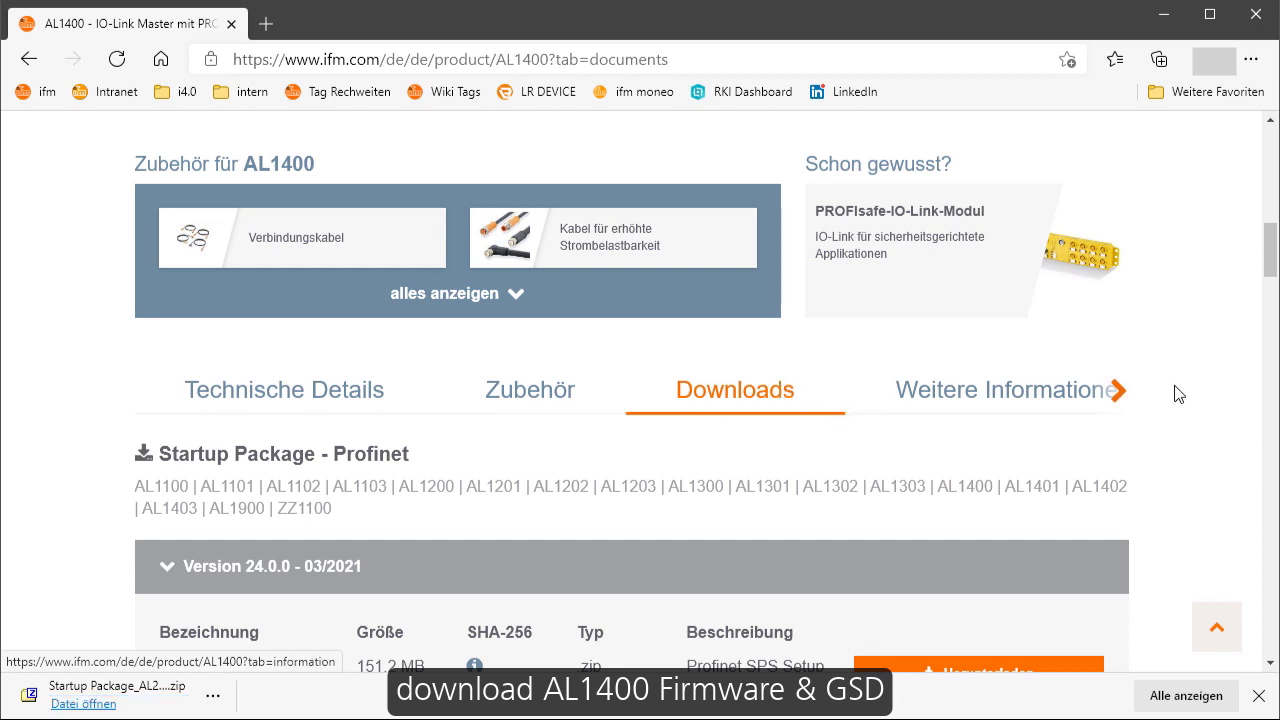
{"action": "left_click_drag", "start_coordinate": [1272, 240], "coordinate": [1272, 402]}
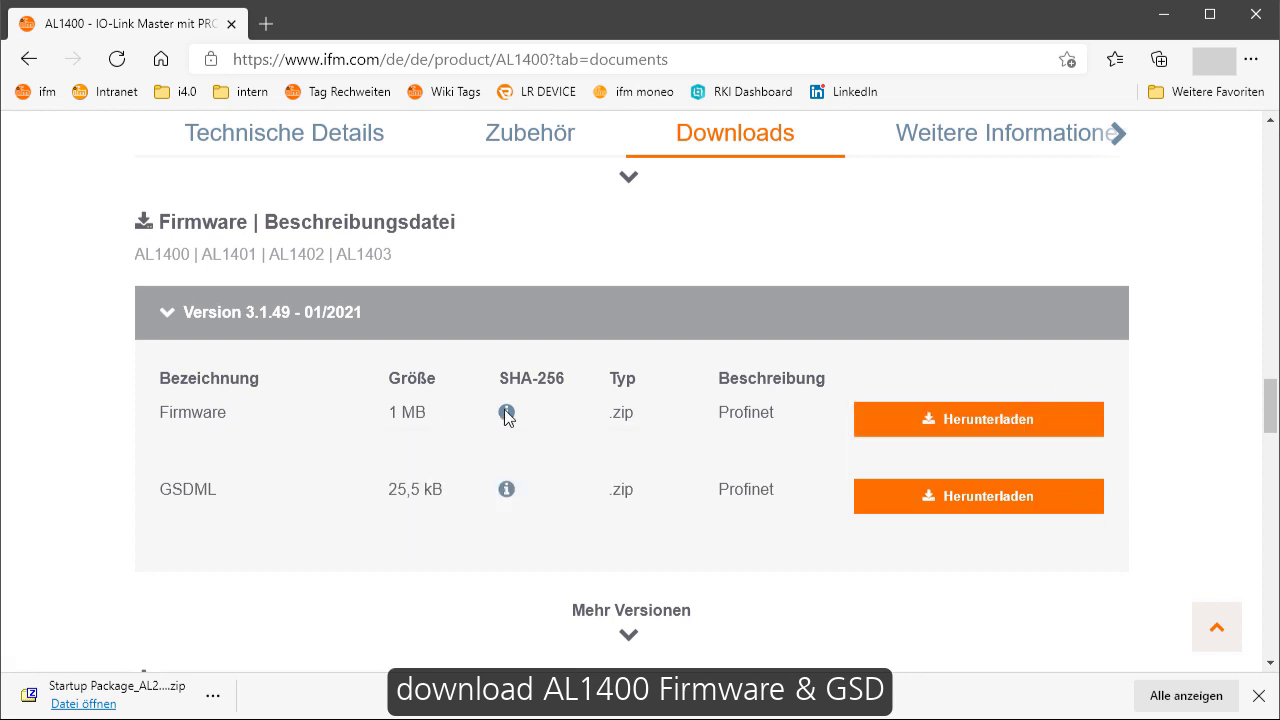
{"action": "left_click", "coordinate": [955, 415]}
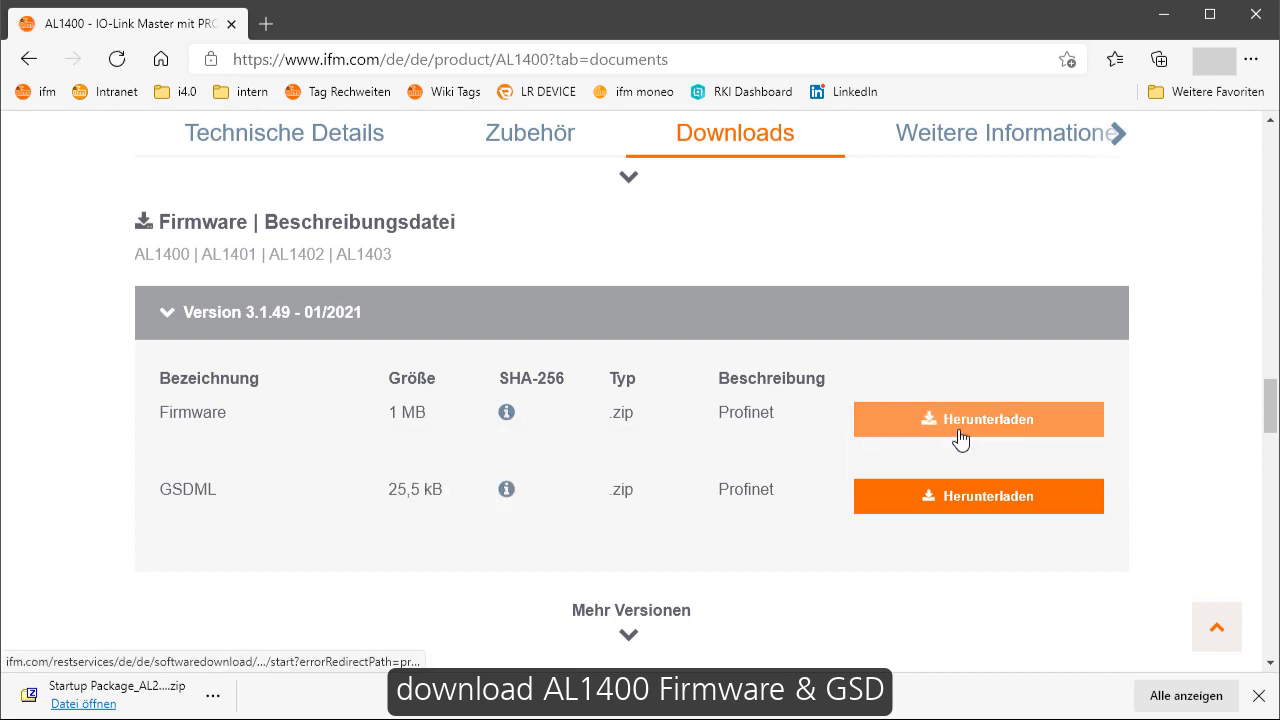
{"action": "left_click", "coordinate": [950, 500]}
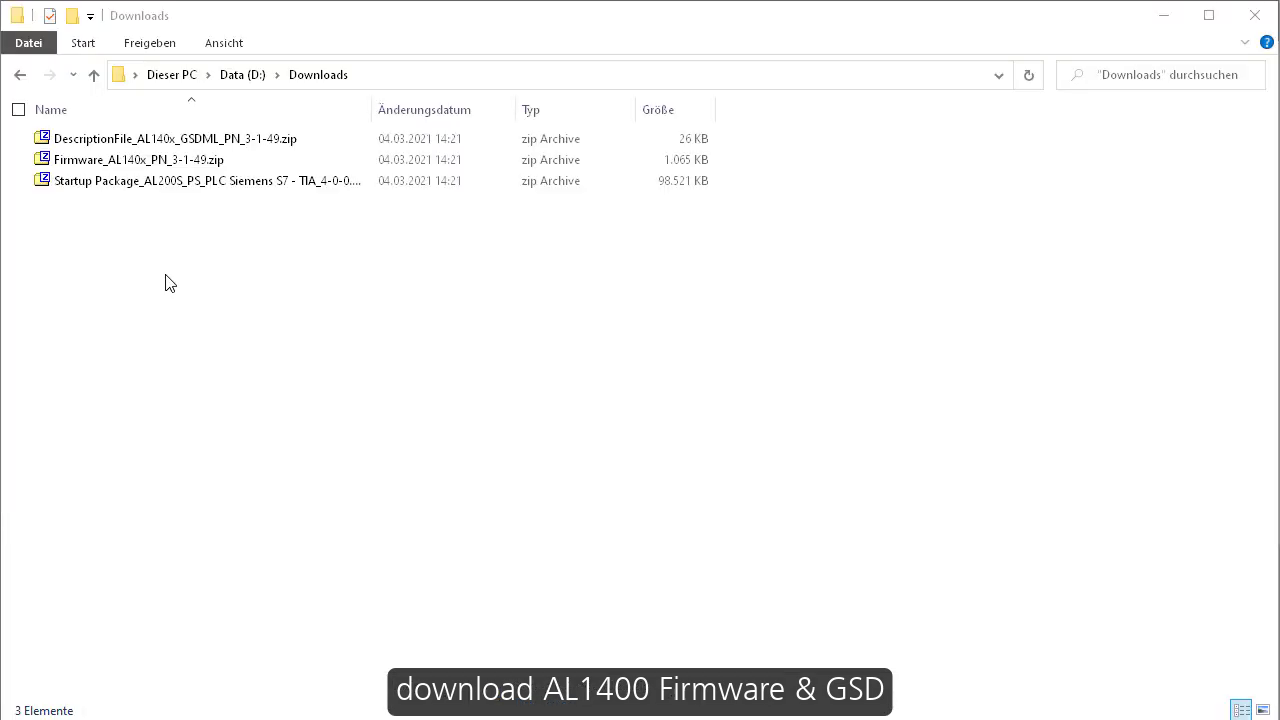
In the file manager, extract the AL200S Startup Package and Firmware_AL140x_PN_3-1-49 archives into the Downloads folder with 7-Zip.
{"action": "right_click", "coordinate": [133, 181]}
{"action": "mouse_move", "coordinate": [150, 232]}
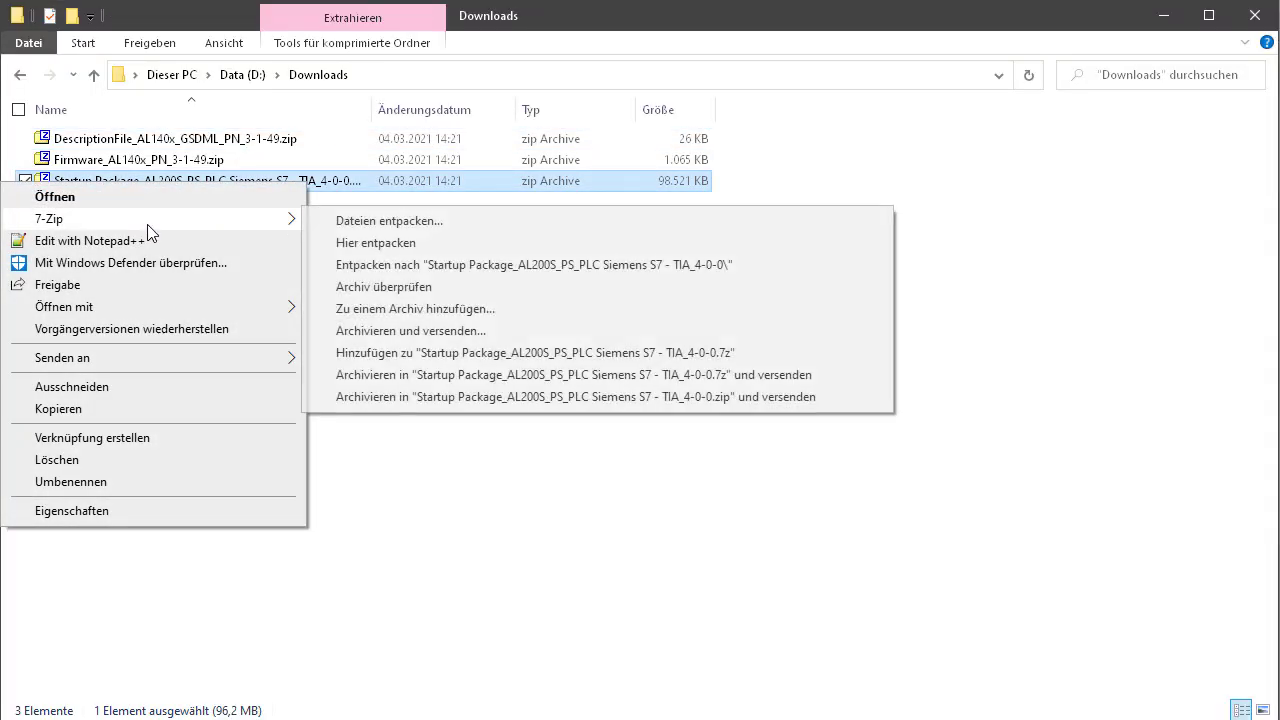
{"action": "left_click", "coordinate": [383, 255]}
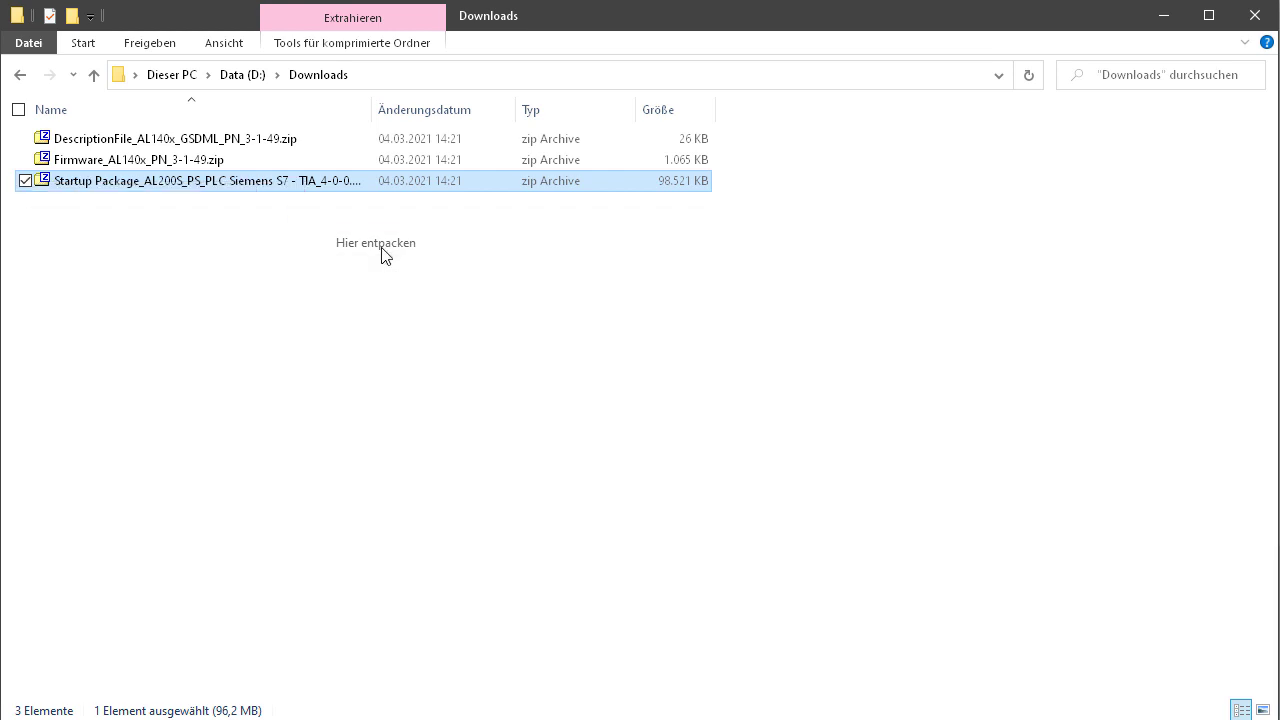
{"action": "right_click", "coordinate": [160, 181]}
{"action": "mouse_move", "coordinate": [178, 229]}
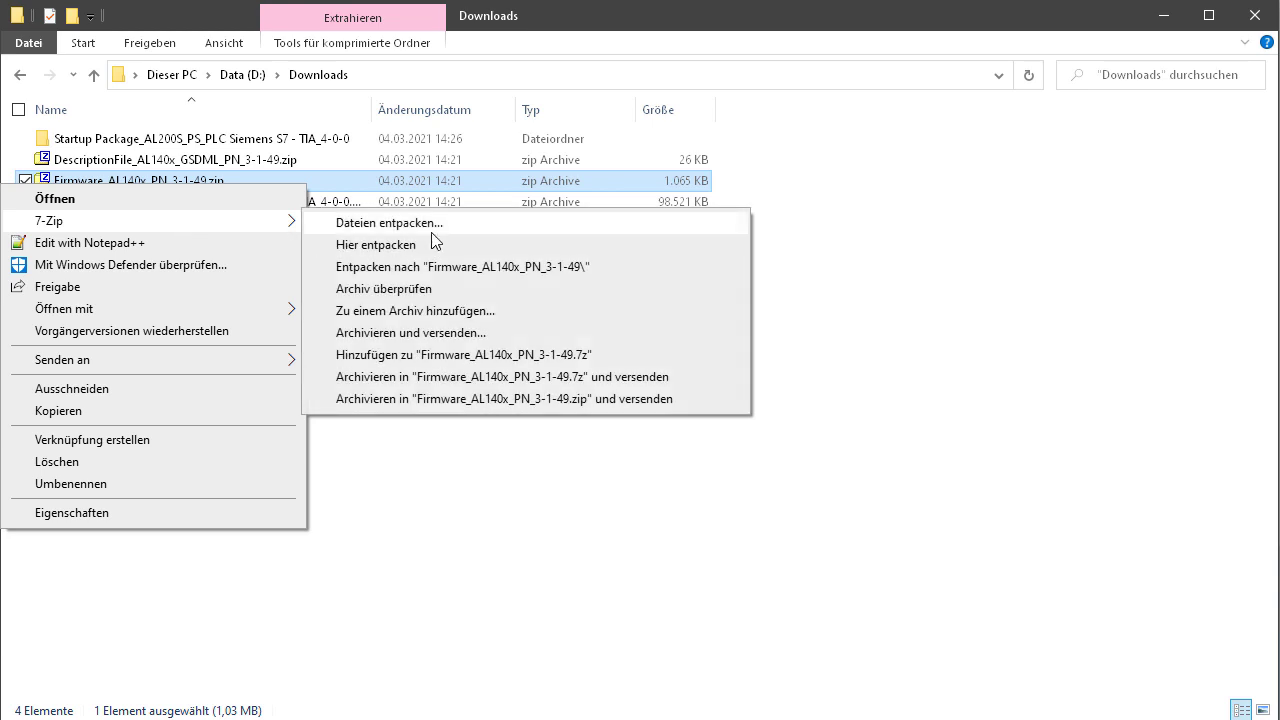
{"action": "left_click", "coordinate": [432, 244]}
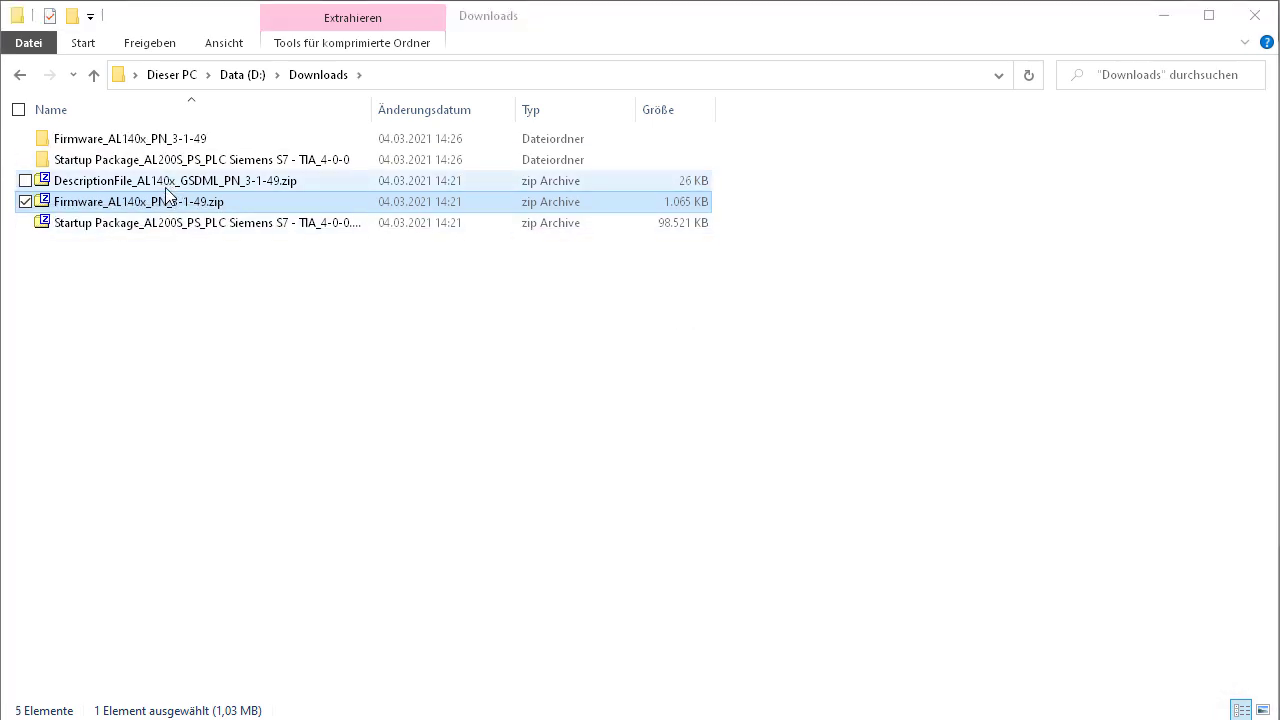
Extract the DescriptionFile_AL140x_GSDML_PN_3-1-49 archive into the Downloads folder and open the extracted Firmware_AL140x_PN_3-1-49 folder.
{"action": "right_click", "coordinate": [165, 187]}
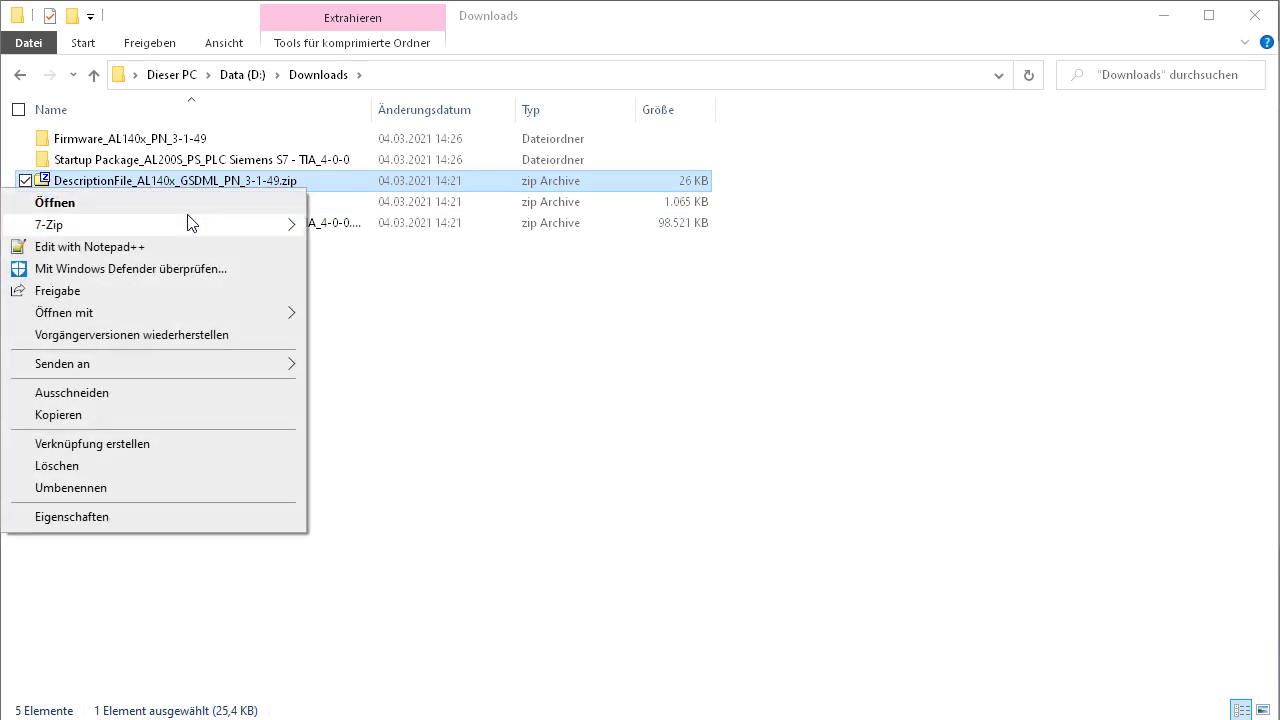
{"action": "mouse_move", "coordinate": [190, 221]}
{"action": "left_click", "coordinate": [425, 248]}
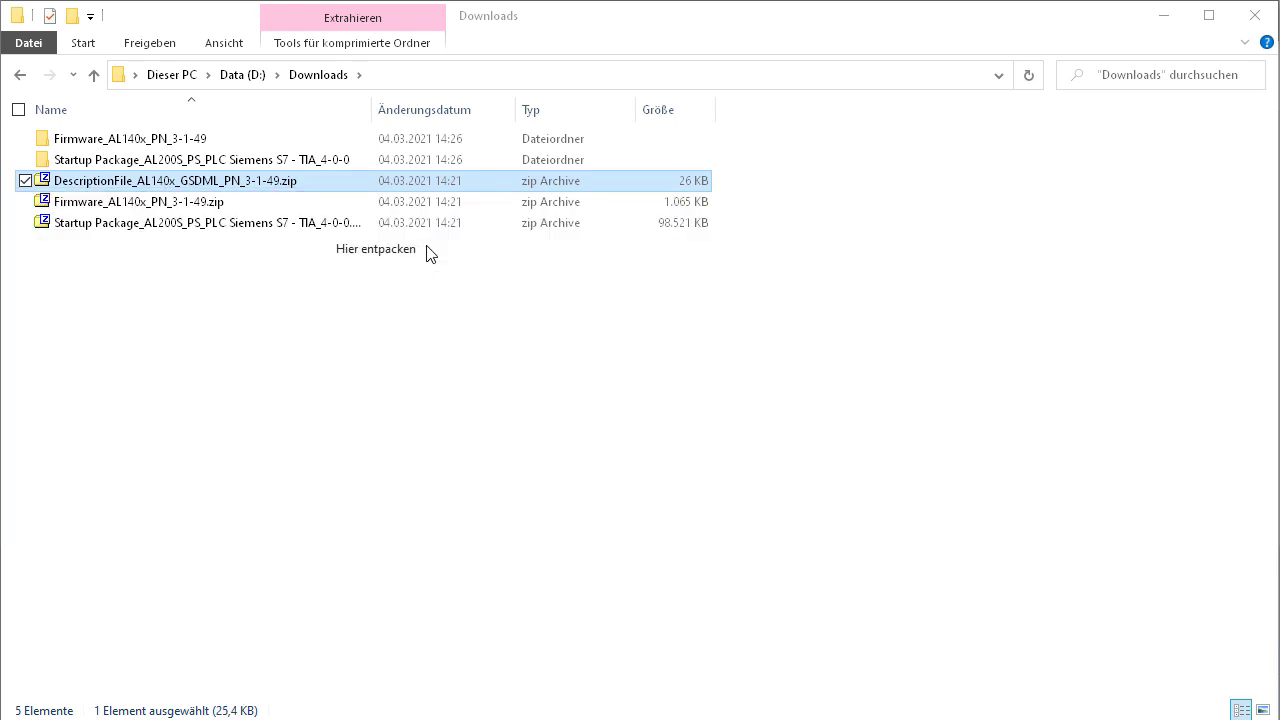
{"action": "left_click", "coordinate": [553, 392]}
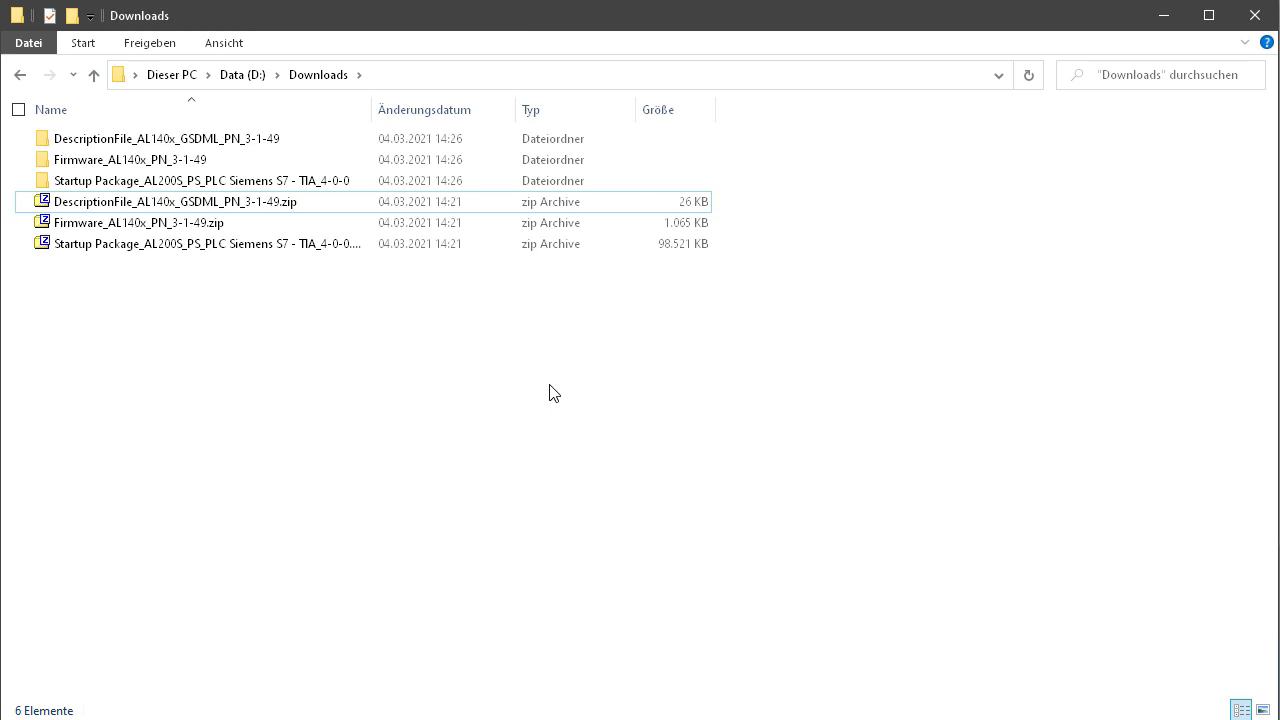
{"action": "double_click", "coordinate": [190, 160]}
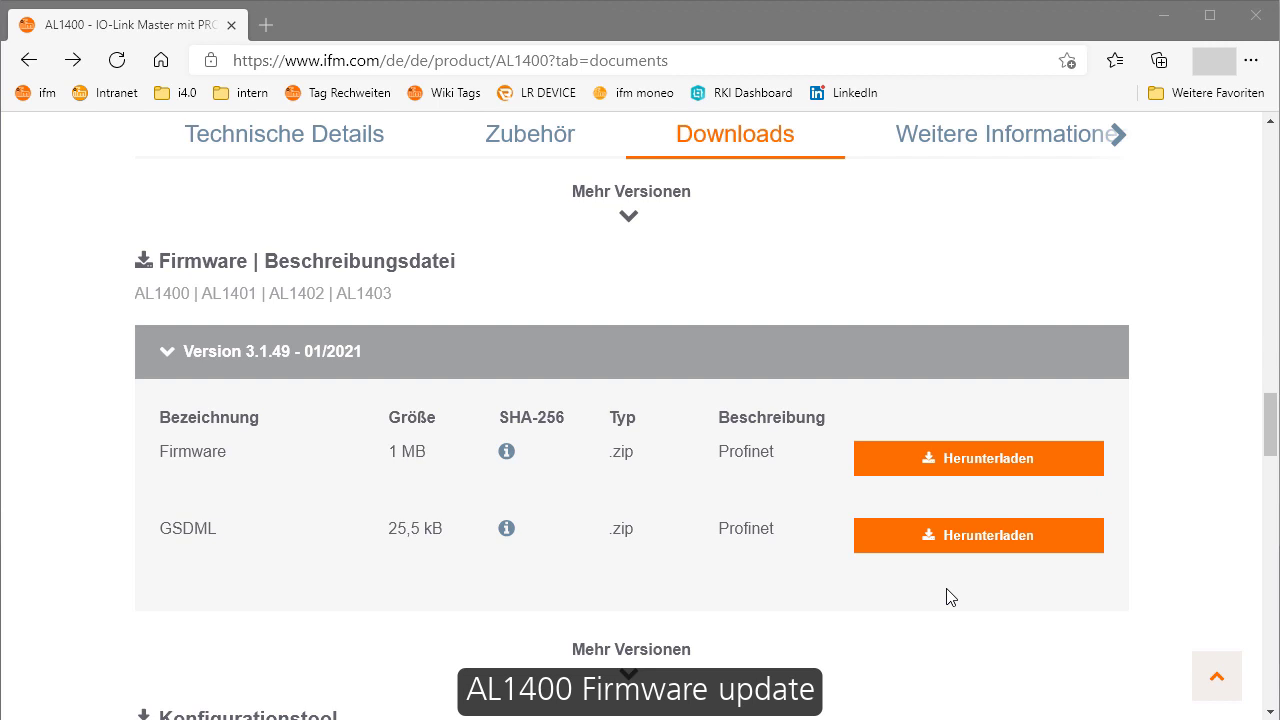
In the web browser, open the AL1400 IO-Link master's device page at 192.168.0.14.
{"action": "left_click", "coordinate": [575, 62]}
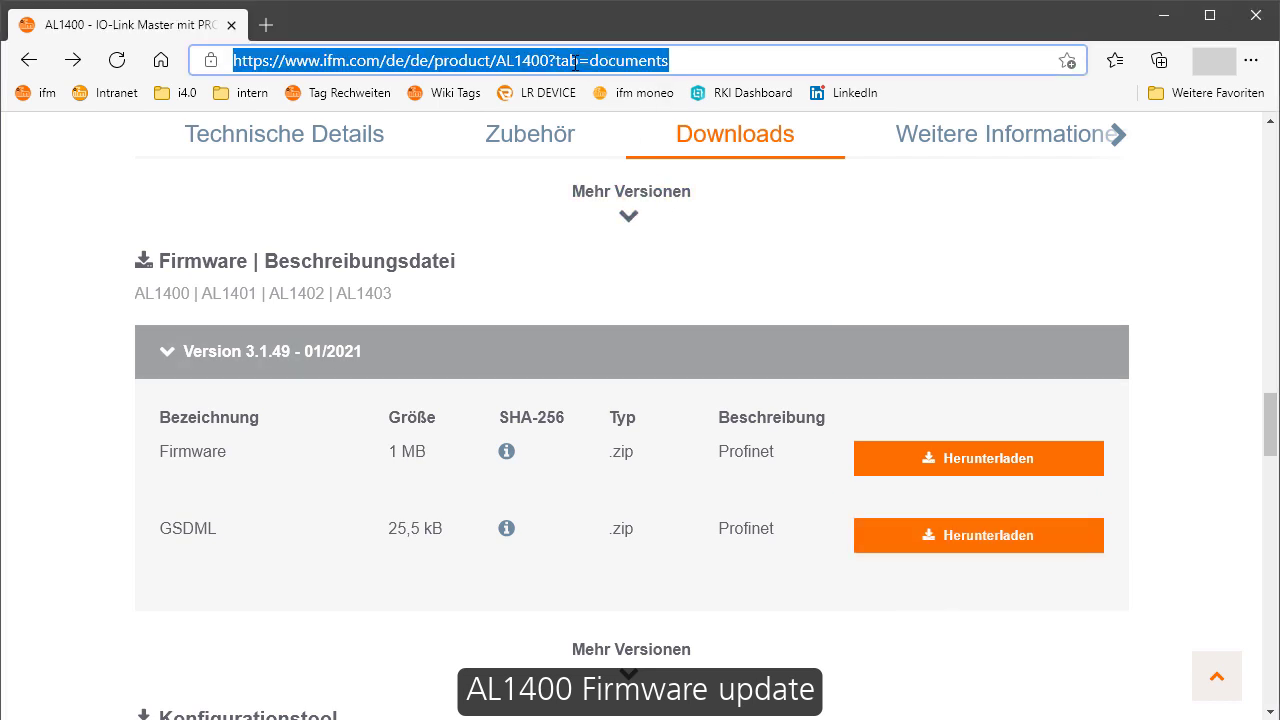
{"action": "type", "text": "192.168.0"}
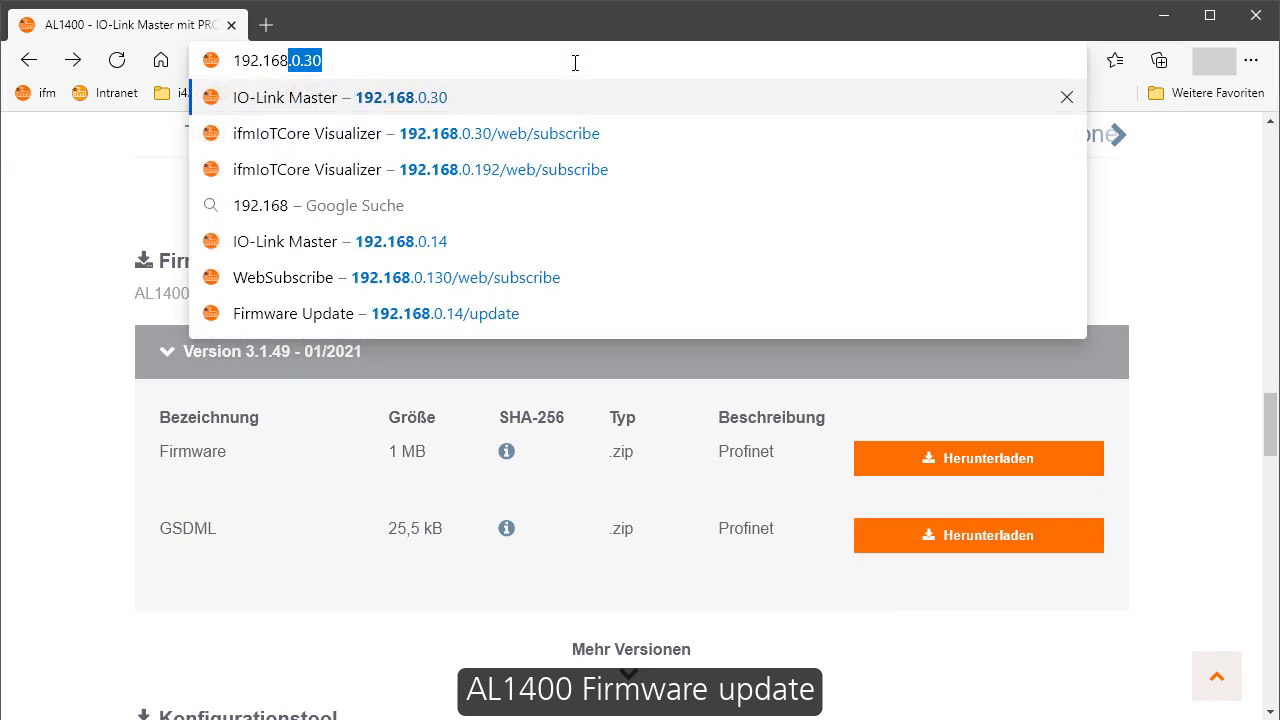
{"action": "type", "text": ".14"}
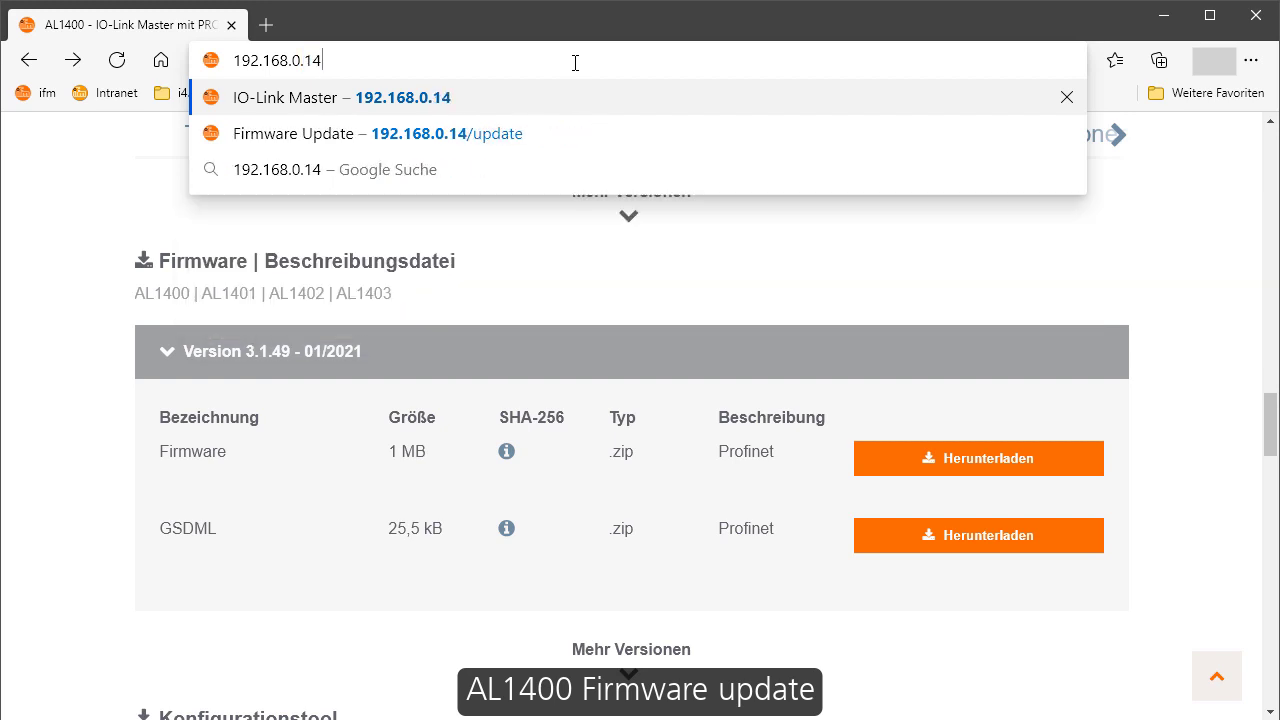
{"action": "key", "text": "Return"}
Open the IO-Link master's firmware update page at 192.168.0.14/update.
{"action": "left_click", "coordinate": [575, 62]}
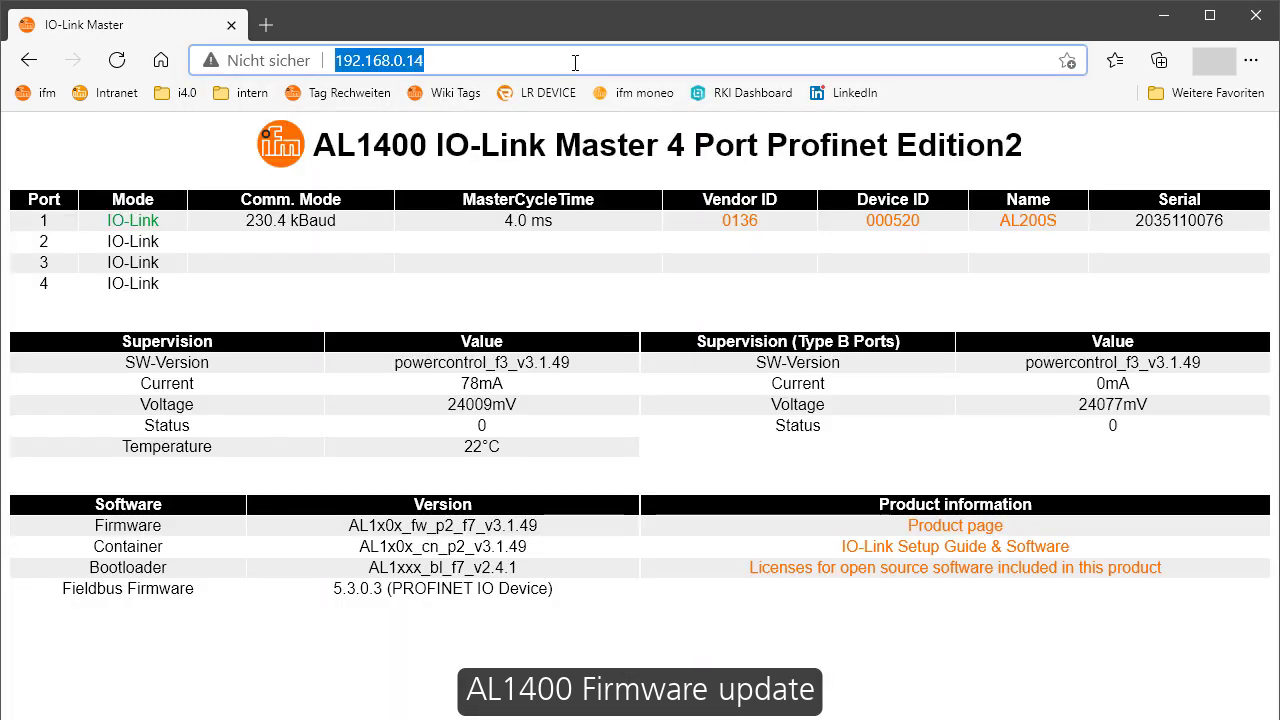
{"action": "left_click", "coordinate": [575, 62]}
{"action": "type", "text": "/update"}
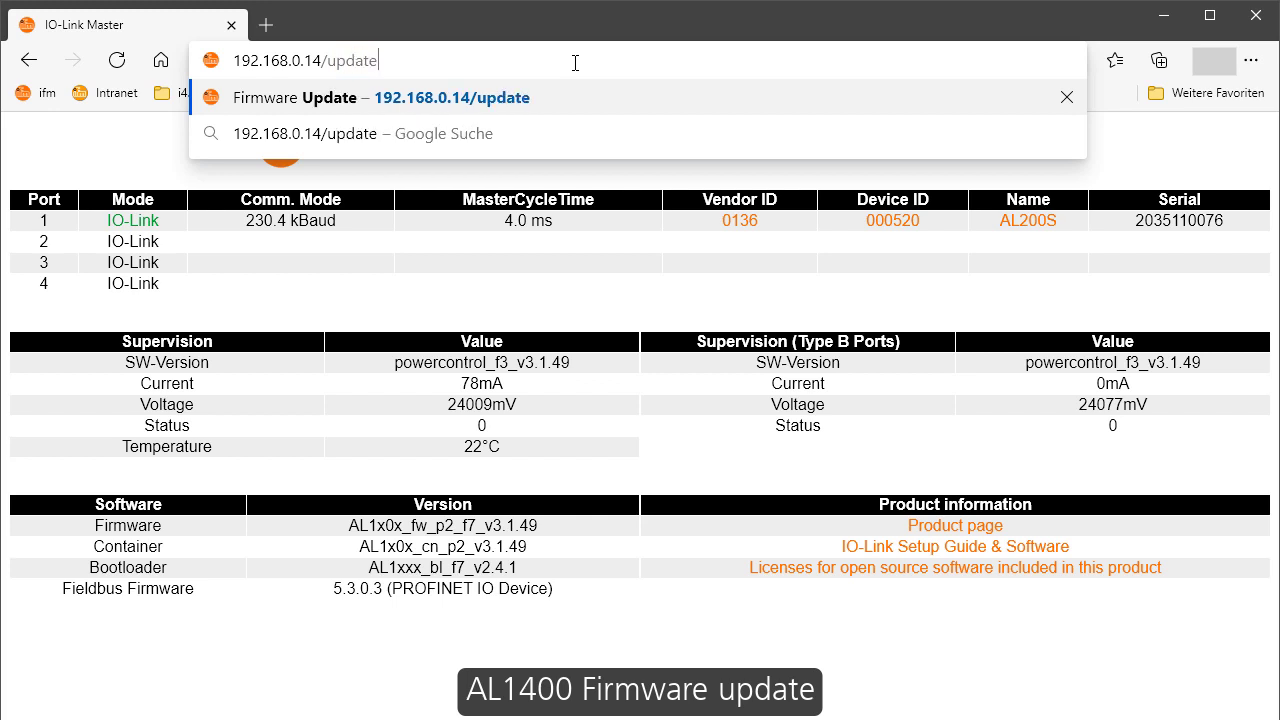
{"action": "key", "text": "Return"}
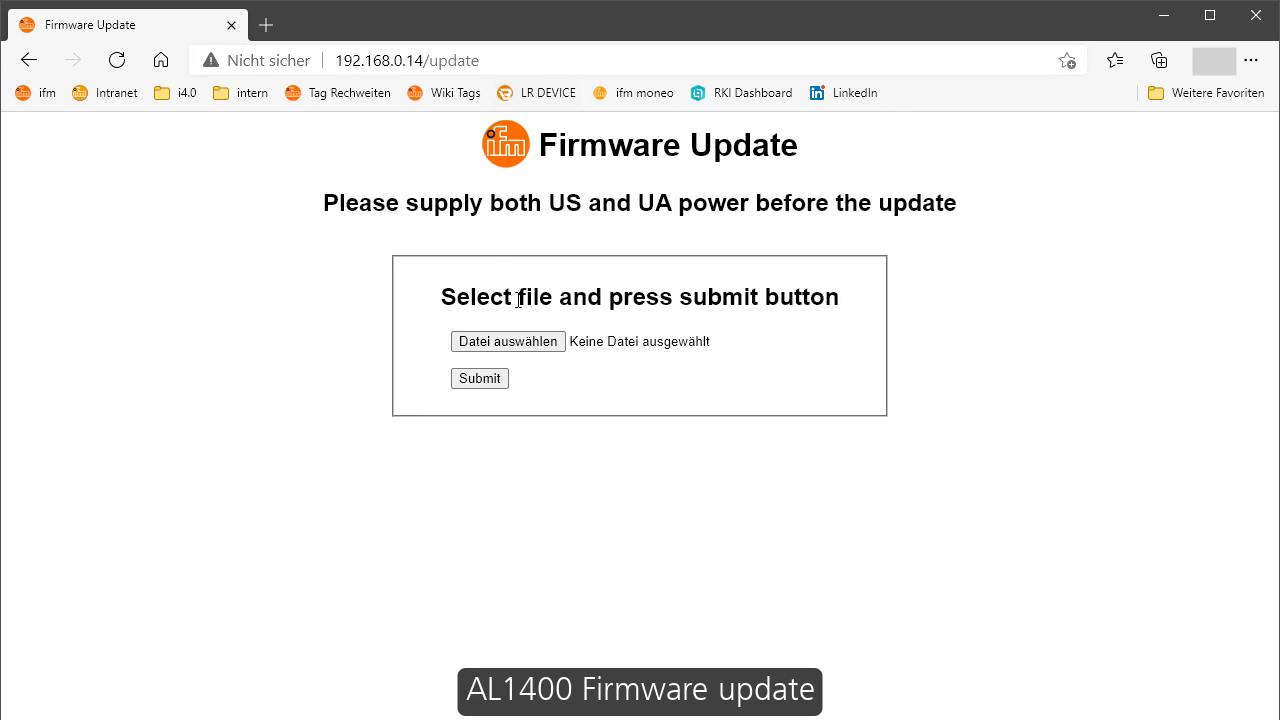
Upload AL1x0x_cn_p2_v3.1.49.bin from the Firmware_AL140x_PN_3-1-49 folder to the IO-Link master and restart the device.
{"action": "left_click", "coordinate": [531, 346]}
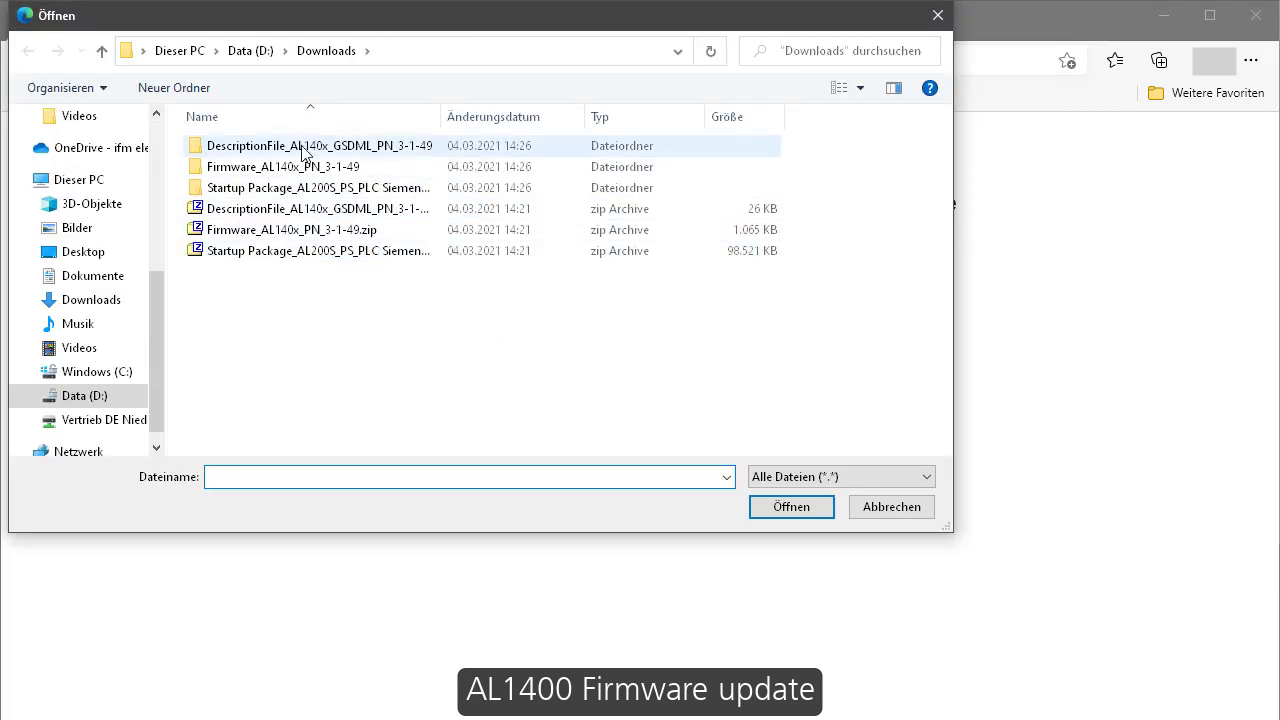
{"action": "double_click", "coordinate": [301, 170]}
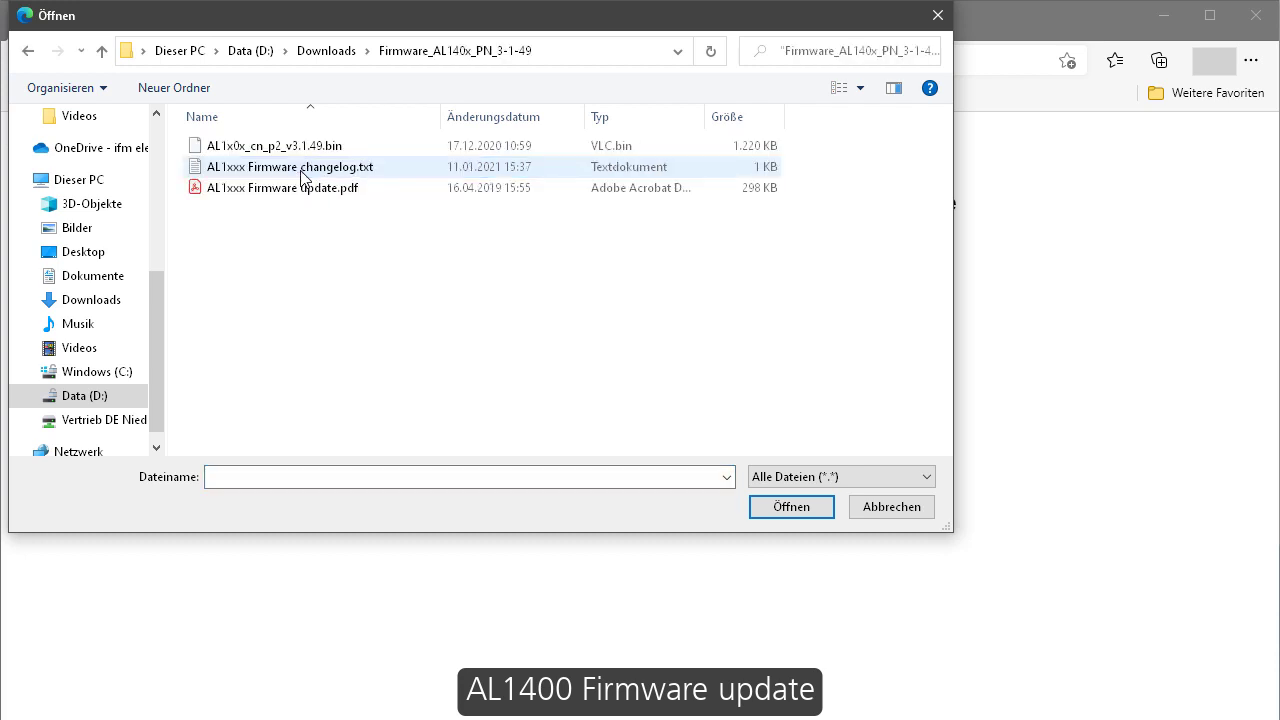
{"action": "double_click", "coordinate": [305, 151]}
{"action": "left_click", "coordinate": [482, 380]}
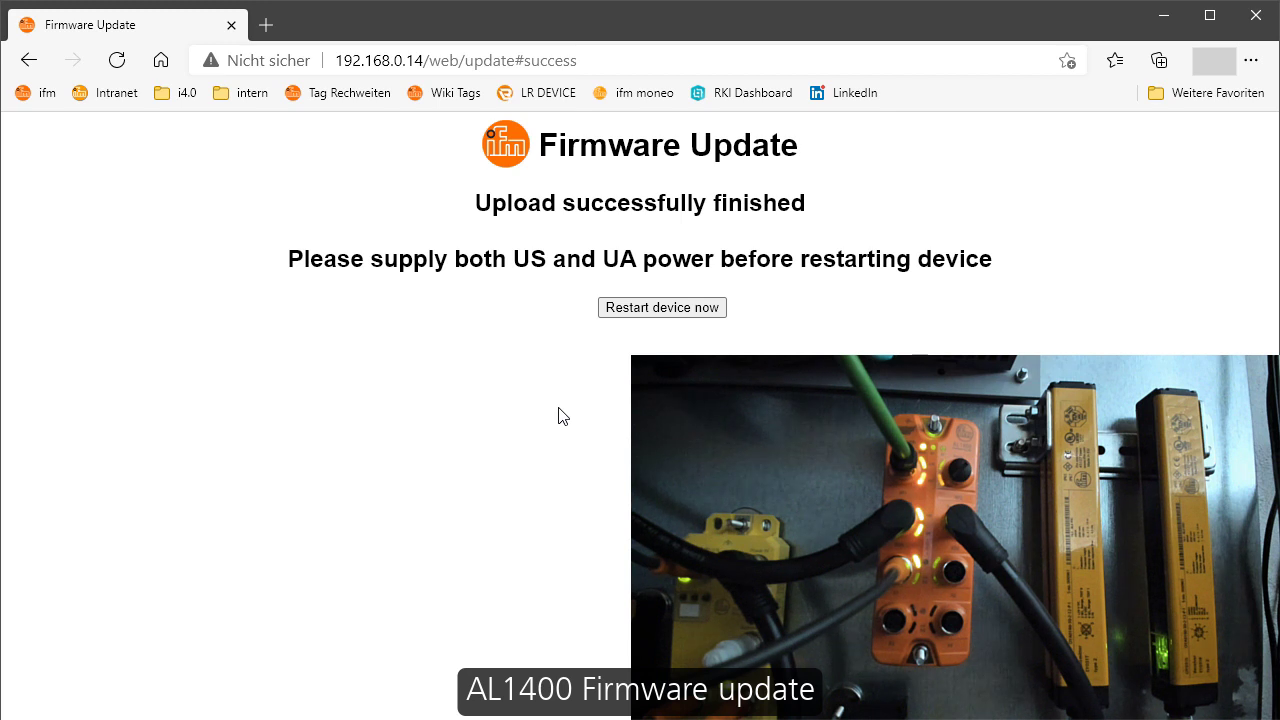
{"action": "left_click", "coordinate": [714, 312]}
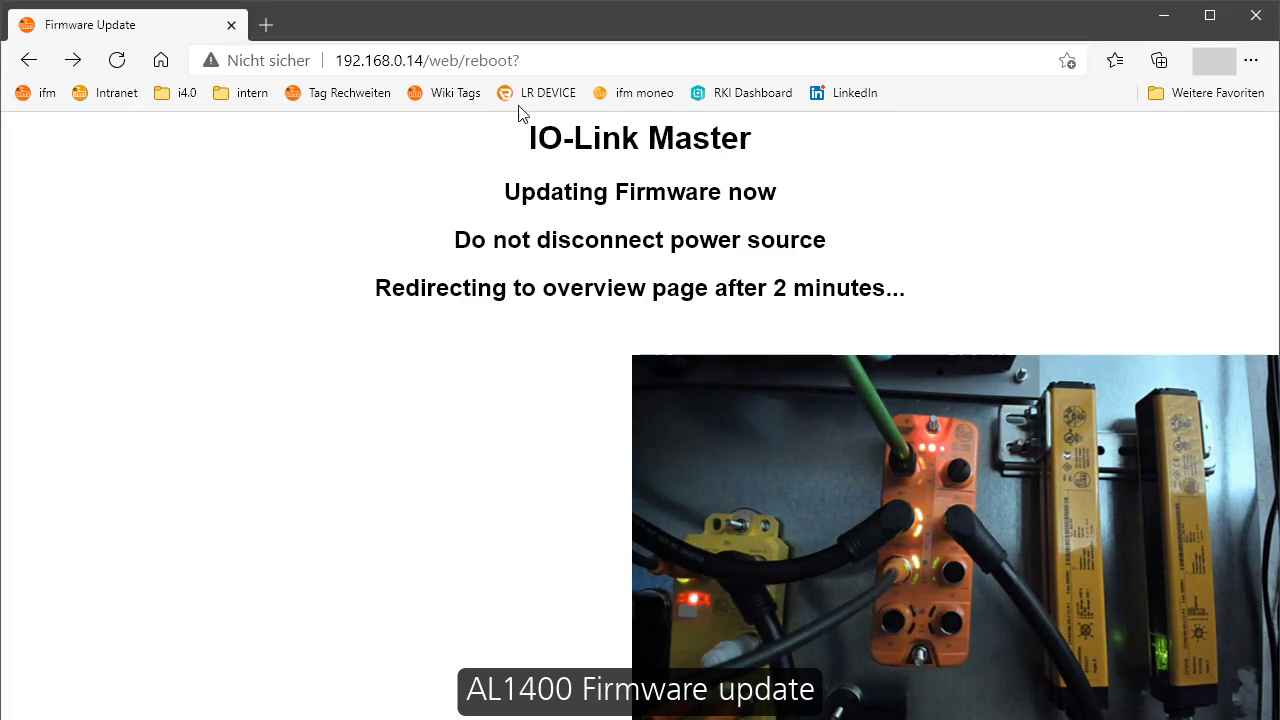
Open the IO-Link master's overview page at 192.168.0.14 and check its firmware version.
{"action": "left_click", "coordinate": [509, 60]}
{"action": "left_click", "coordinate": [427, 60]}
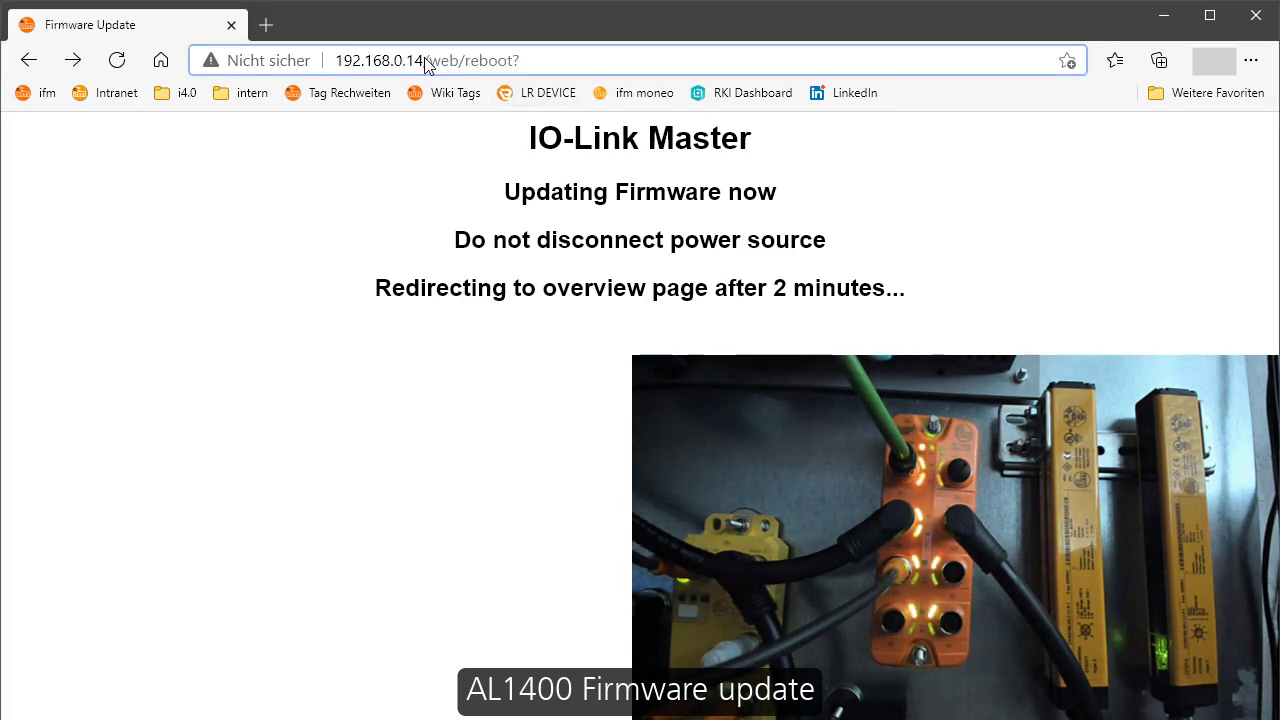
{"action": "left_click_drag", "start_coordinate": [427, 60], "coordinate": [683, 60]}
{"action": "key", "text": "Delete"}
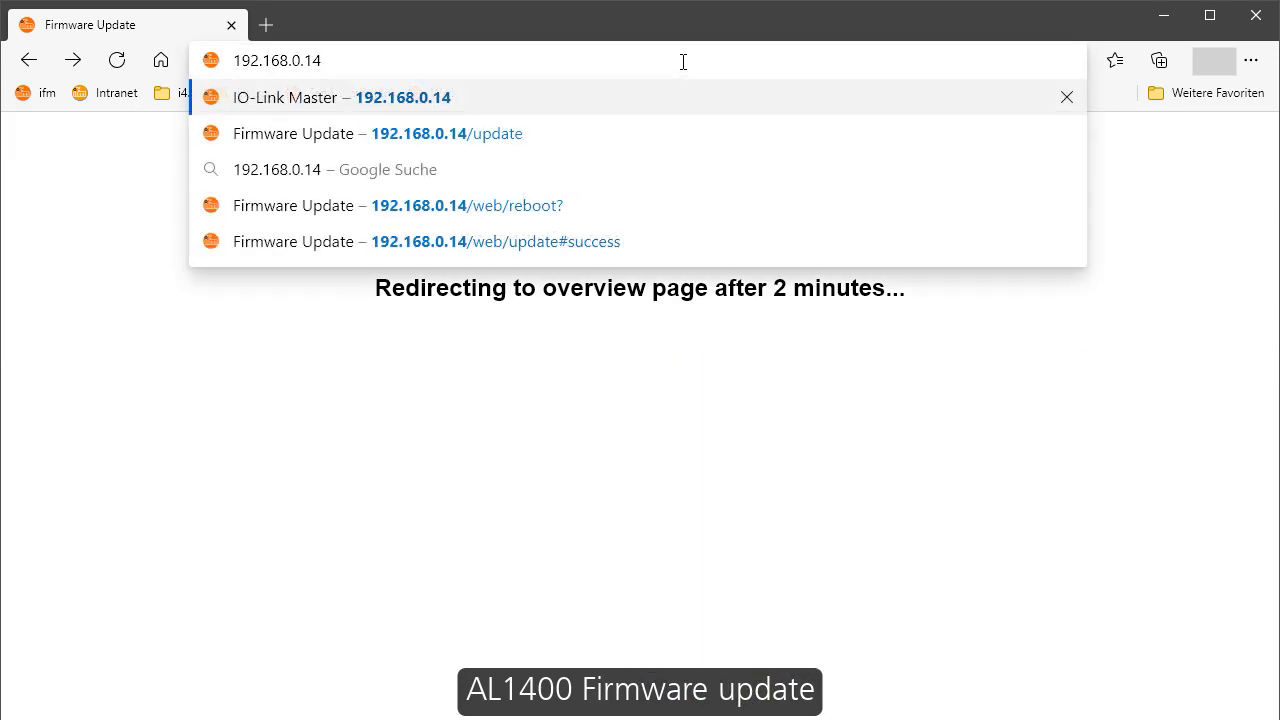
{"action": "key", "text": "Return"}
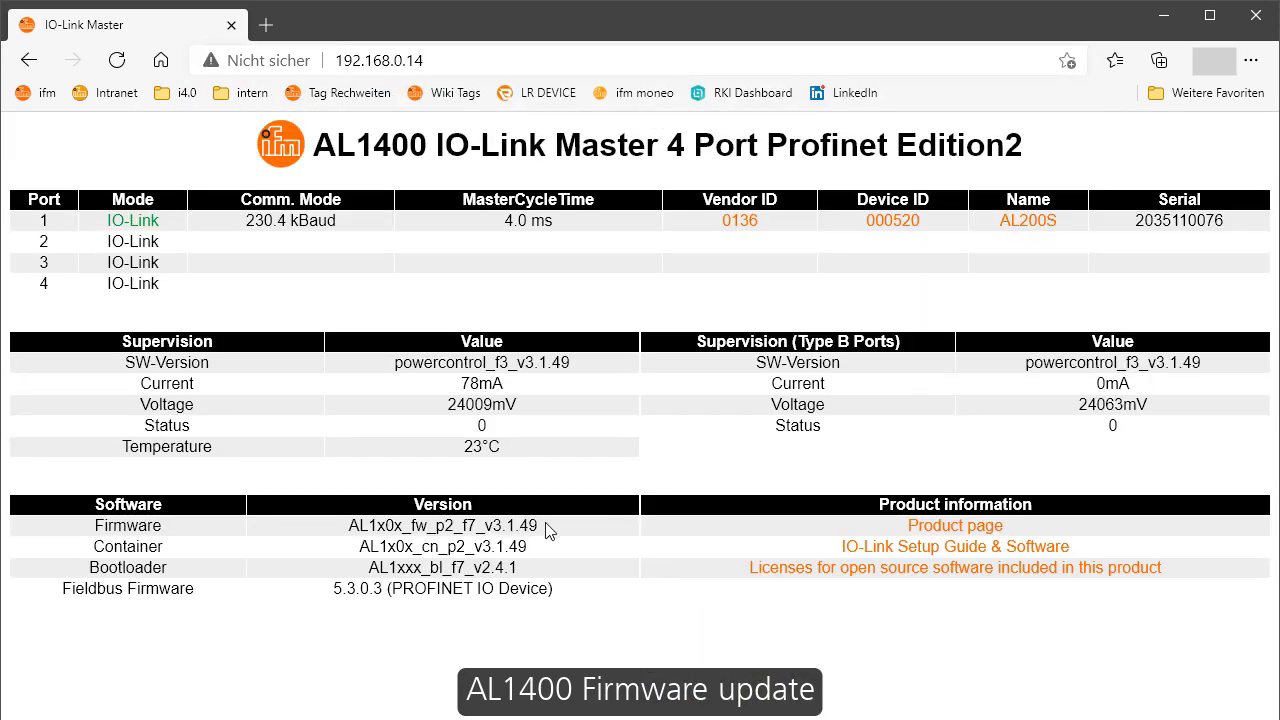
{"action": "left_click_drag", "start_coordinate": [537, 525], "coordinate": [346, 530]}
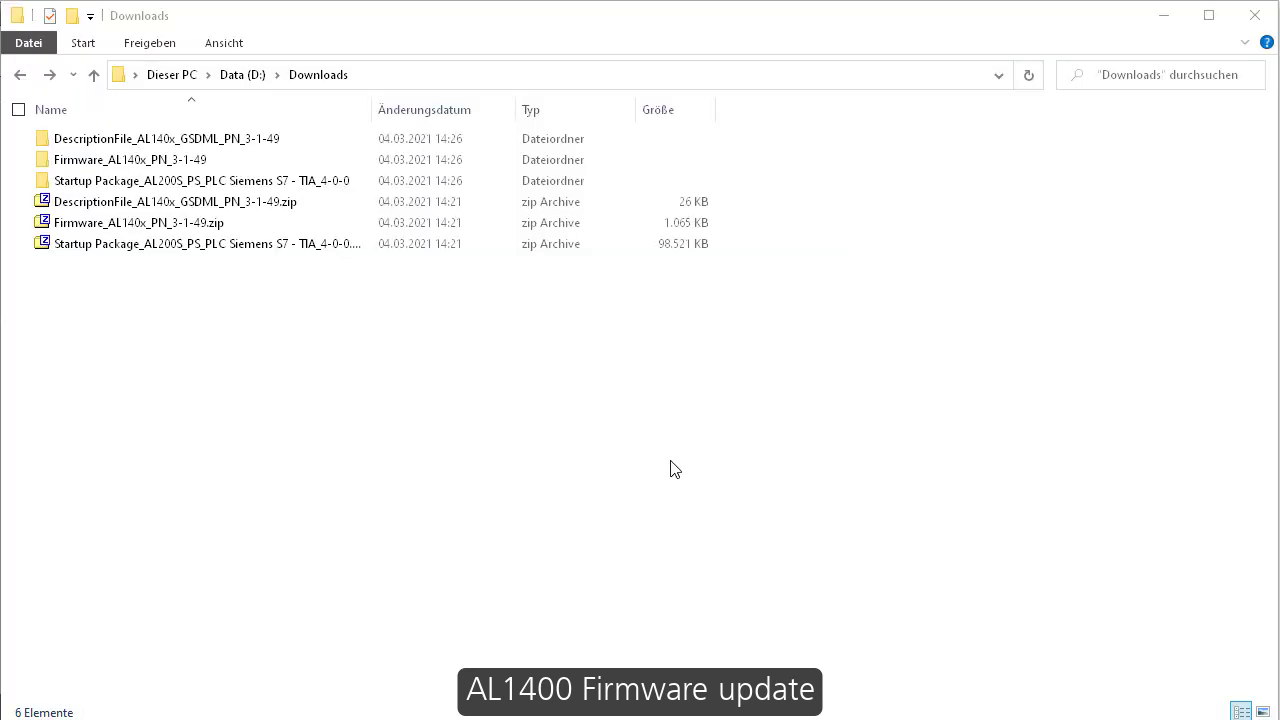
In the file manager, open the extracted AL200S Startup Package folder in Downloads to view its contents.
{"action": "double_click", "coordinate": [186, 180]}
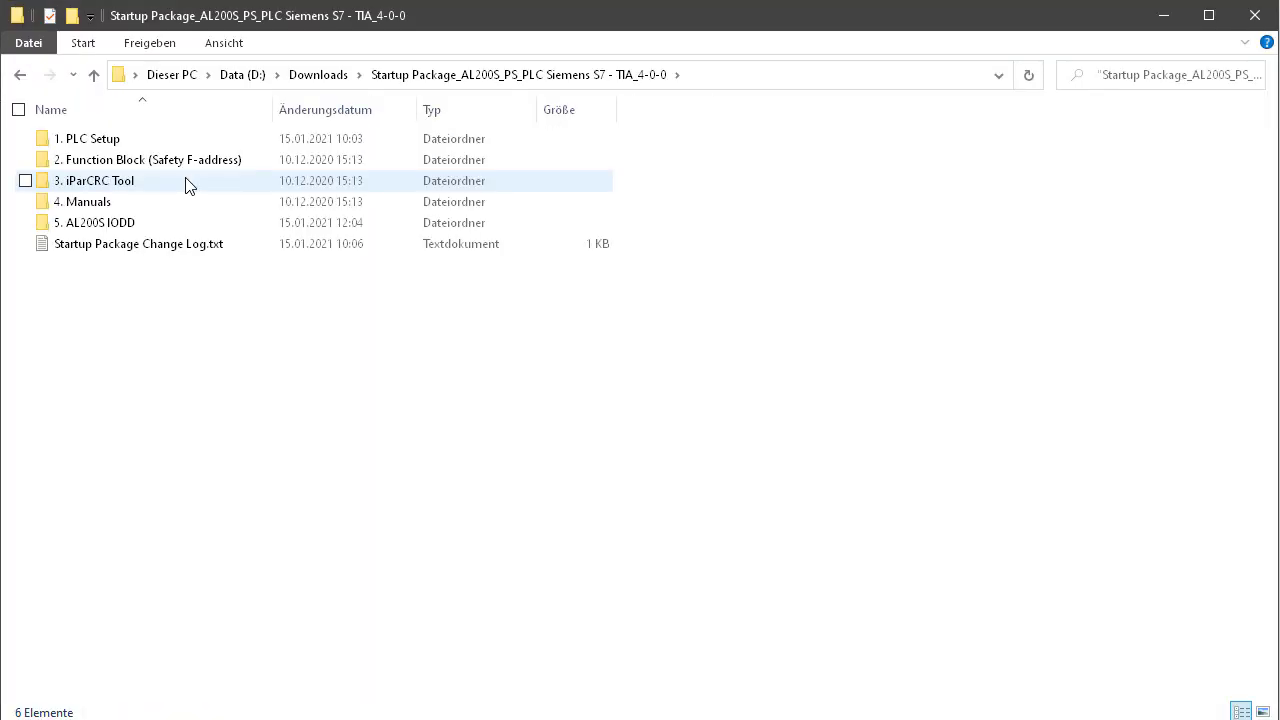
{"action": "double_click", "coordinate": [186, 180]}
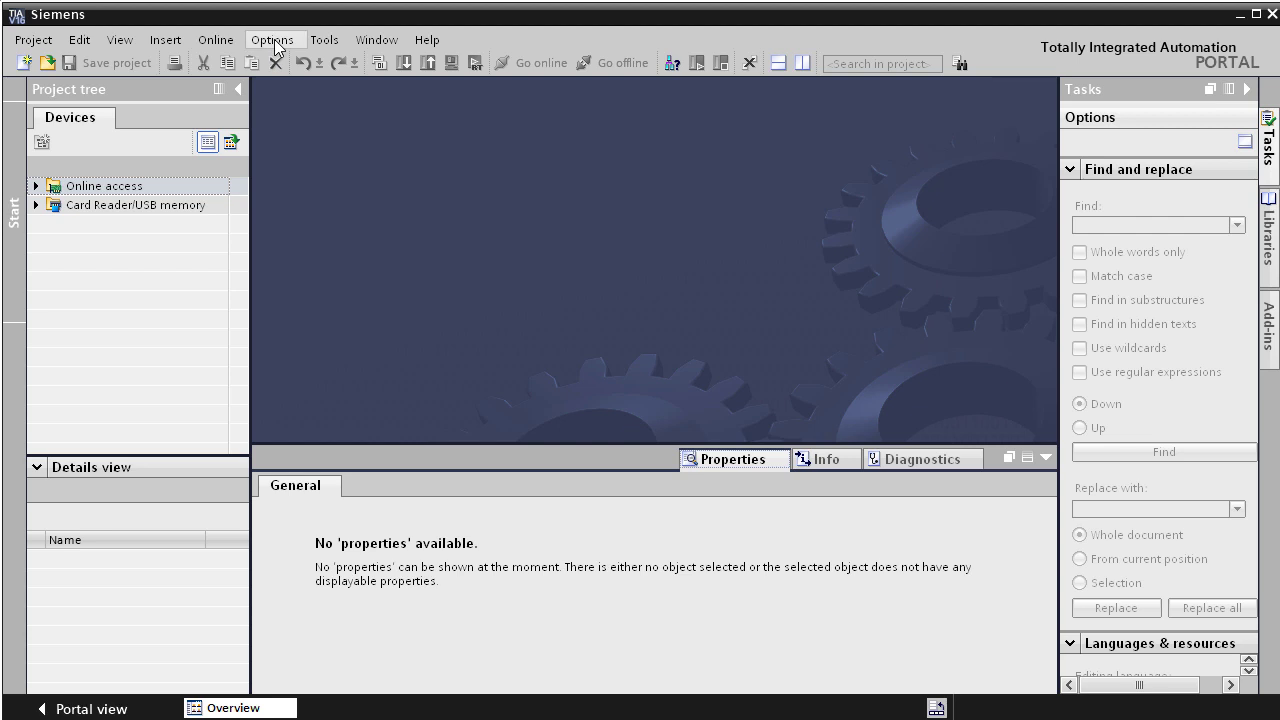
In TIA Portal, install the AL1x0x GSDML V2.35 file from D:\Downloads\DescriptionFile_AL140x_GSDML_PN_3-1-49.
{"action": "left_click", "coordinate": [272, 41]}
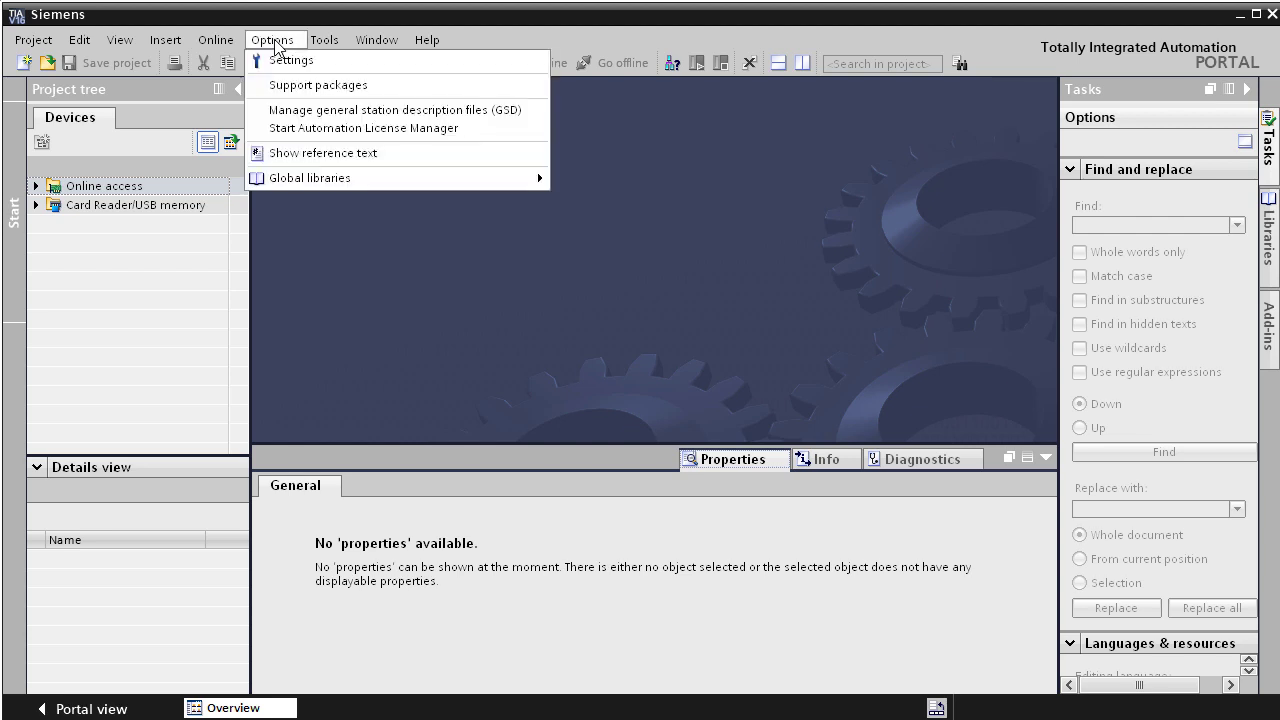
{"action": "left_click", "coordinate": [307, 112]}
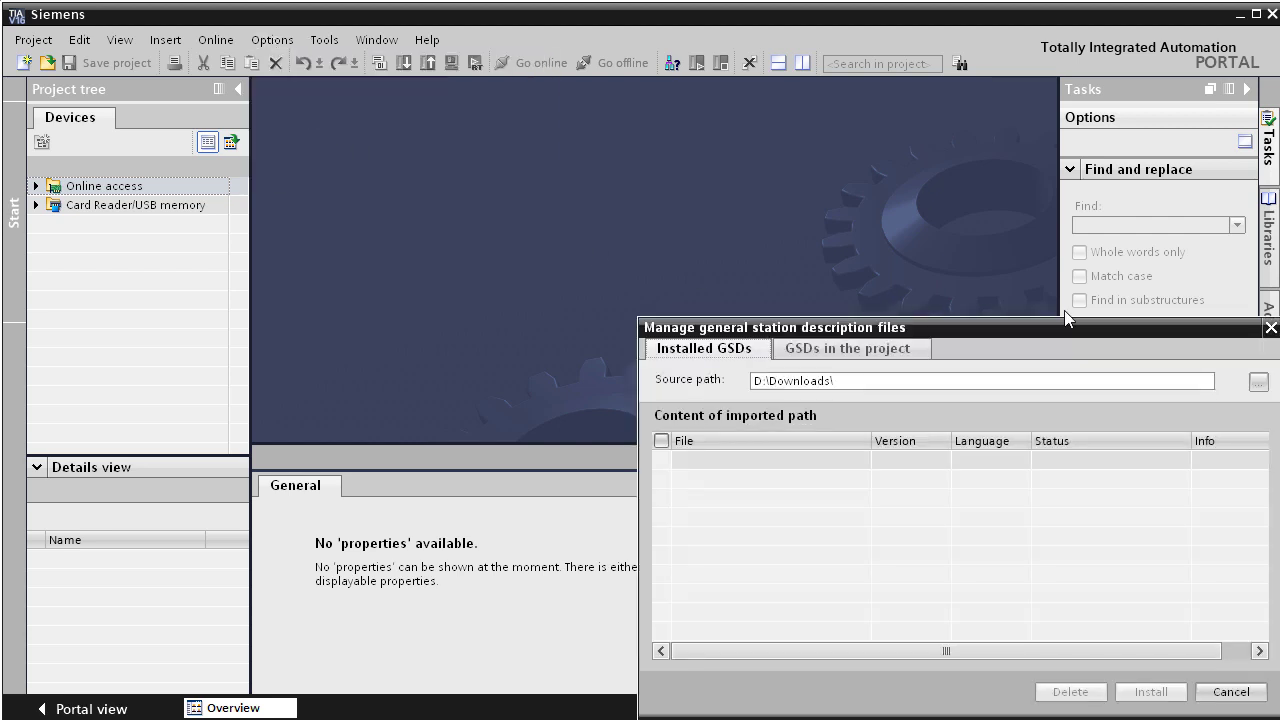
{"action": "left_click", "coordinate": [1258, 382]}
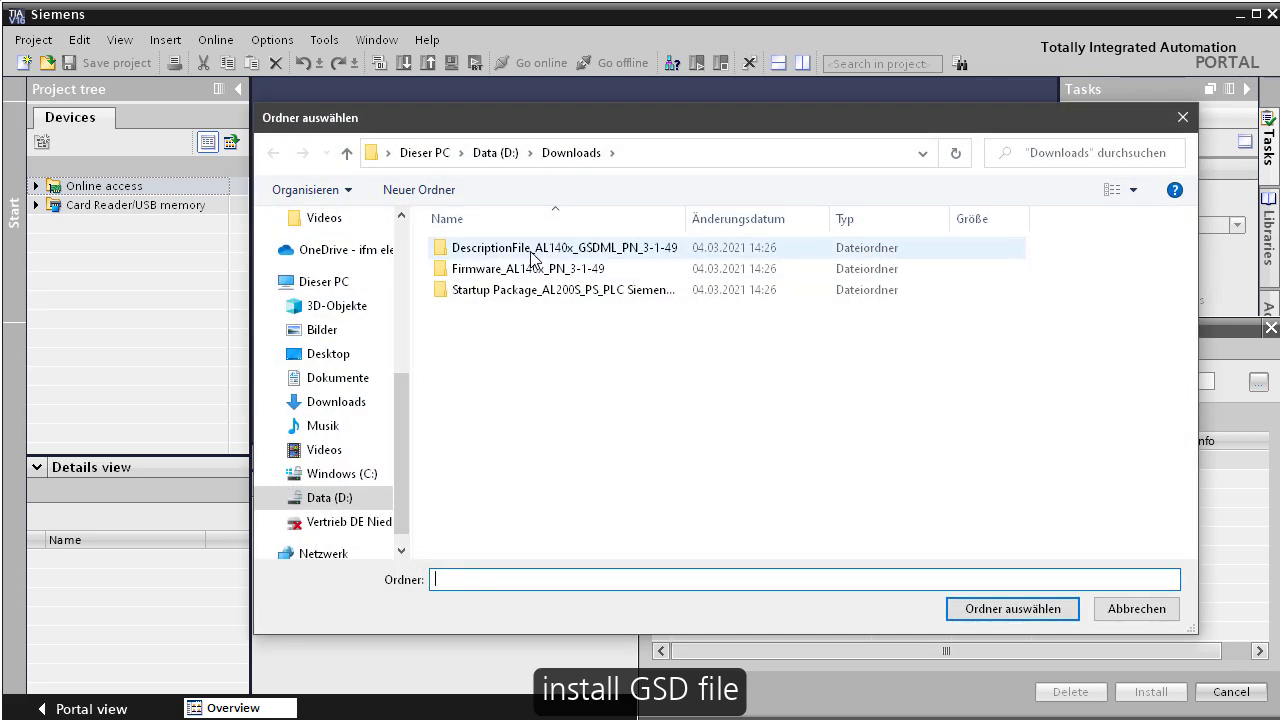
{"action": "double_click", "coordinate": [532, 248]}
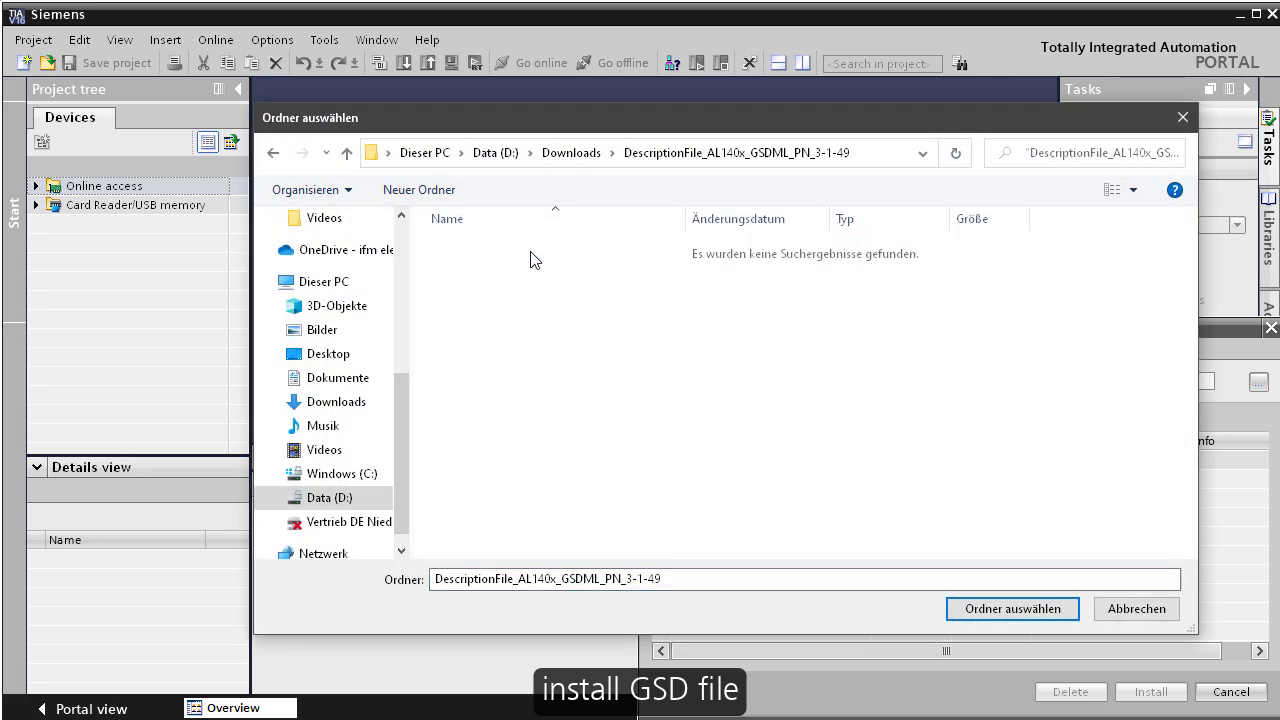
{"action": "left_click", "coordinate": [1011, 609]}
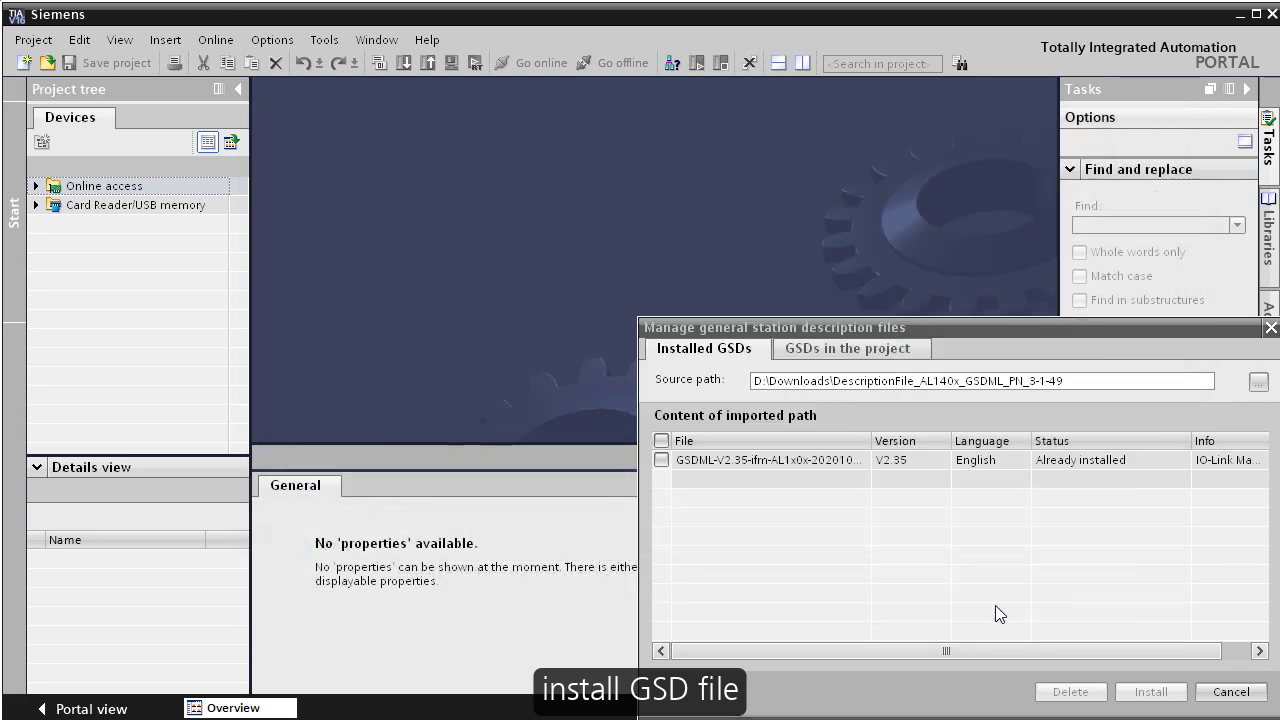
{"action": "left_click", "coordinate": [660, 460]}
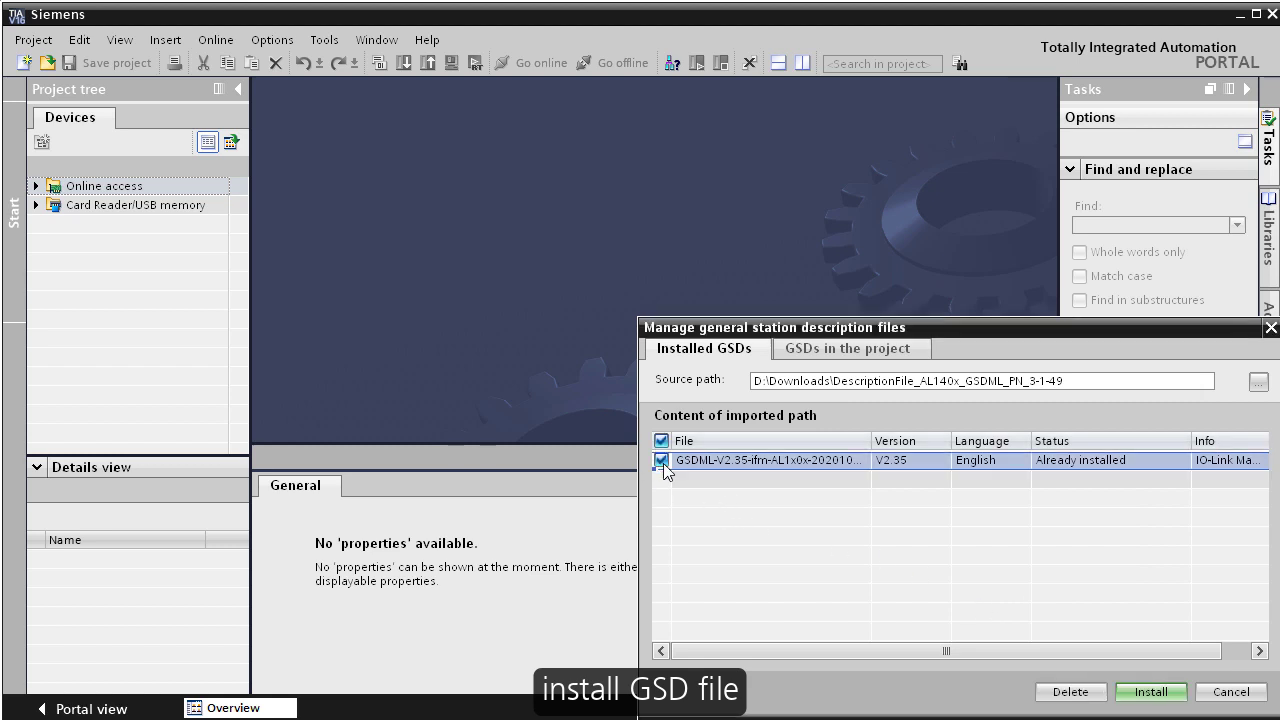
{"action": "left_click", "coordinate": [1150, 692]}
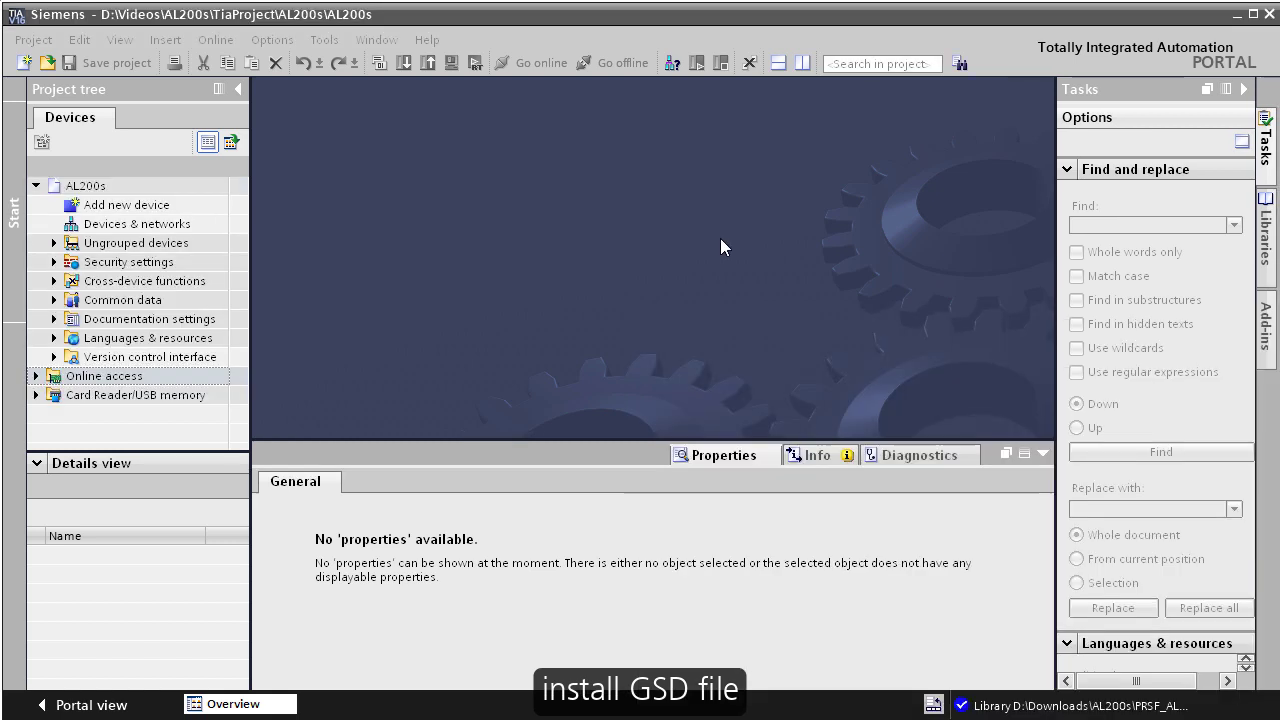
Open the compressed global library PRSF_AL200S_LIB.zal13 from the startup package's Function Block - TIA V13 folder.
{"action": "left_click", "coordinate": [1265, 228]}
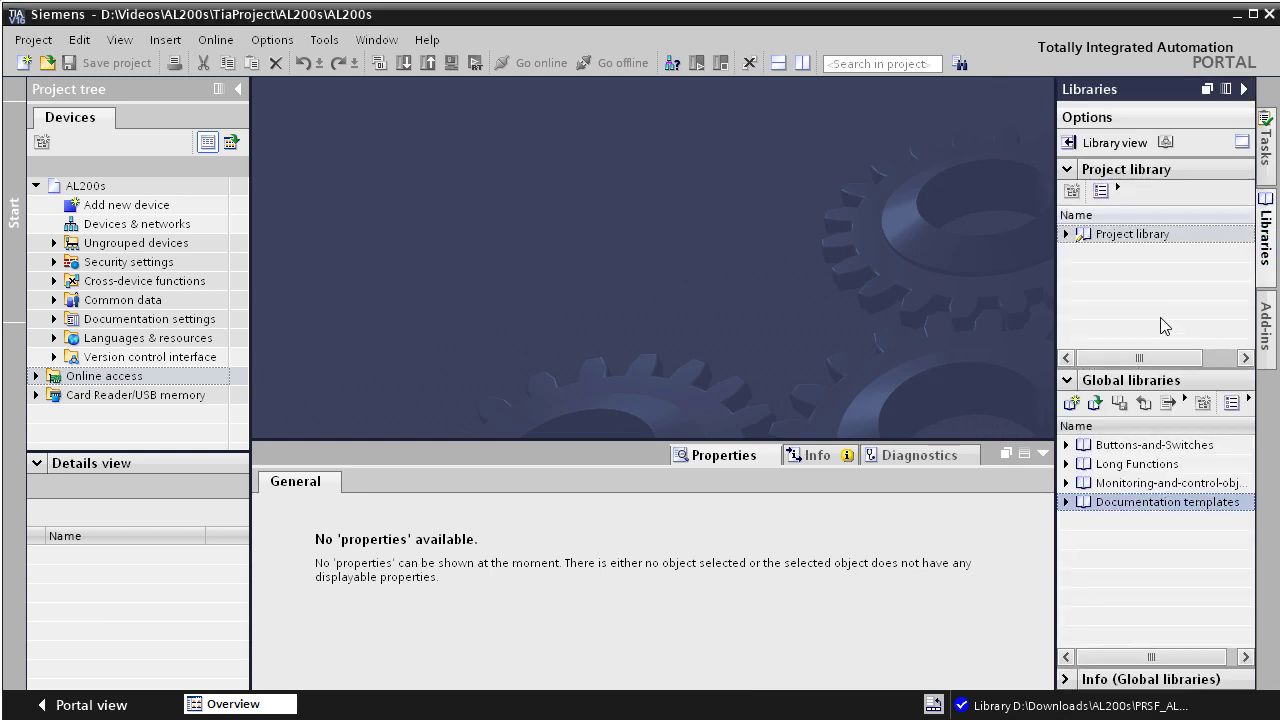
{"action": "left_click", "coordinate": [1094, 402]}
{"action": "double_click", "coordinate": [873, 345]}
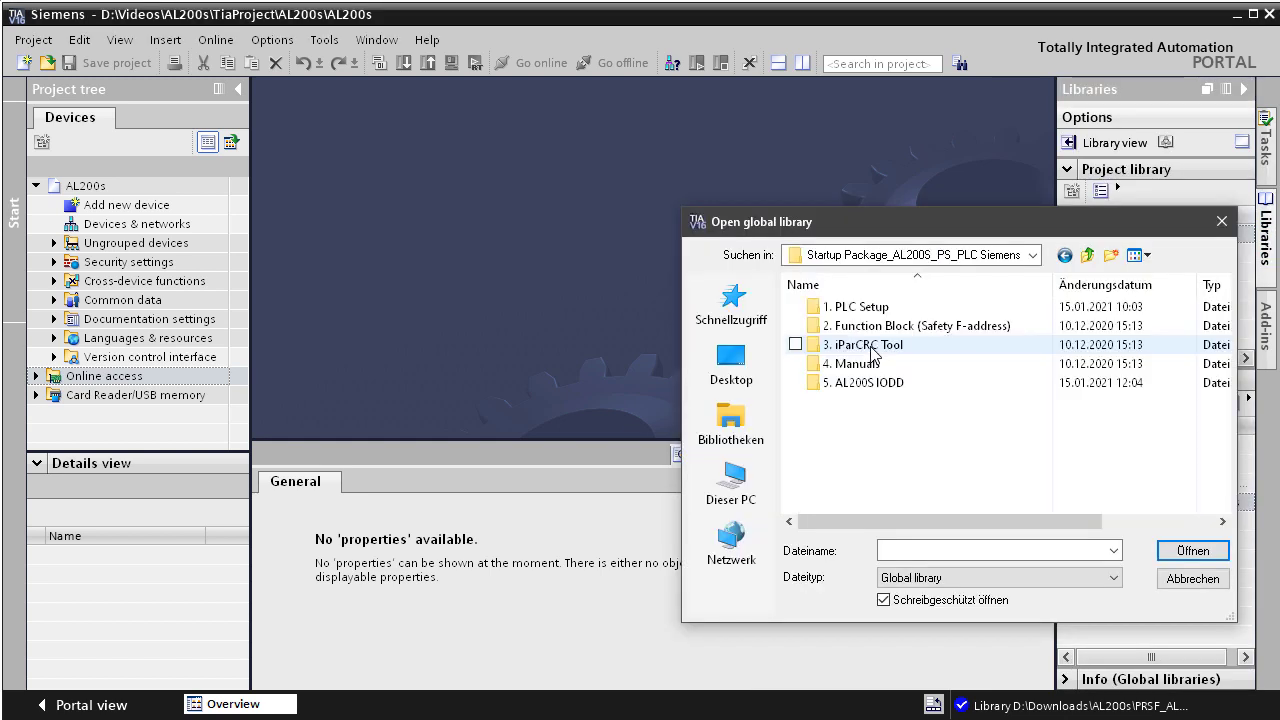
{"action": "double_click", "coordinate": [878, 326]}
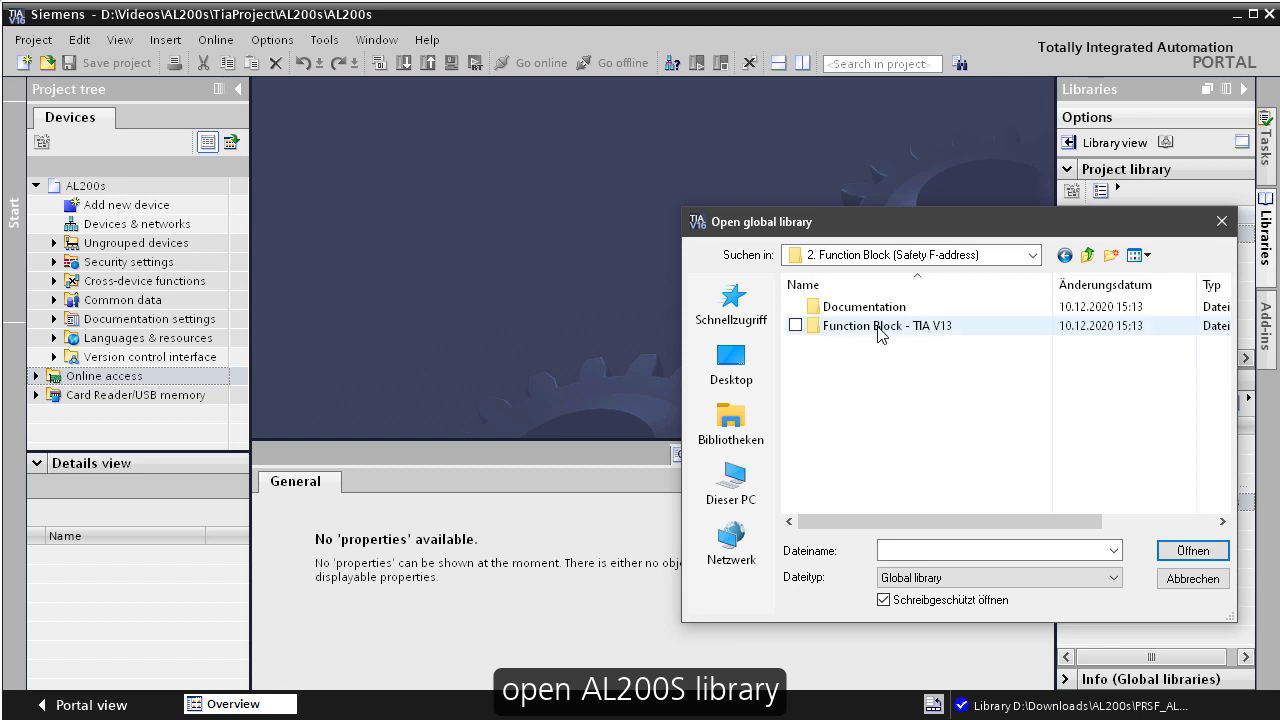
{"action": "double_click", "coordinate": [878, 326]}
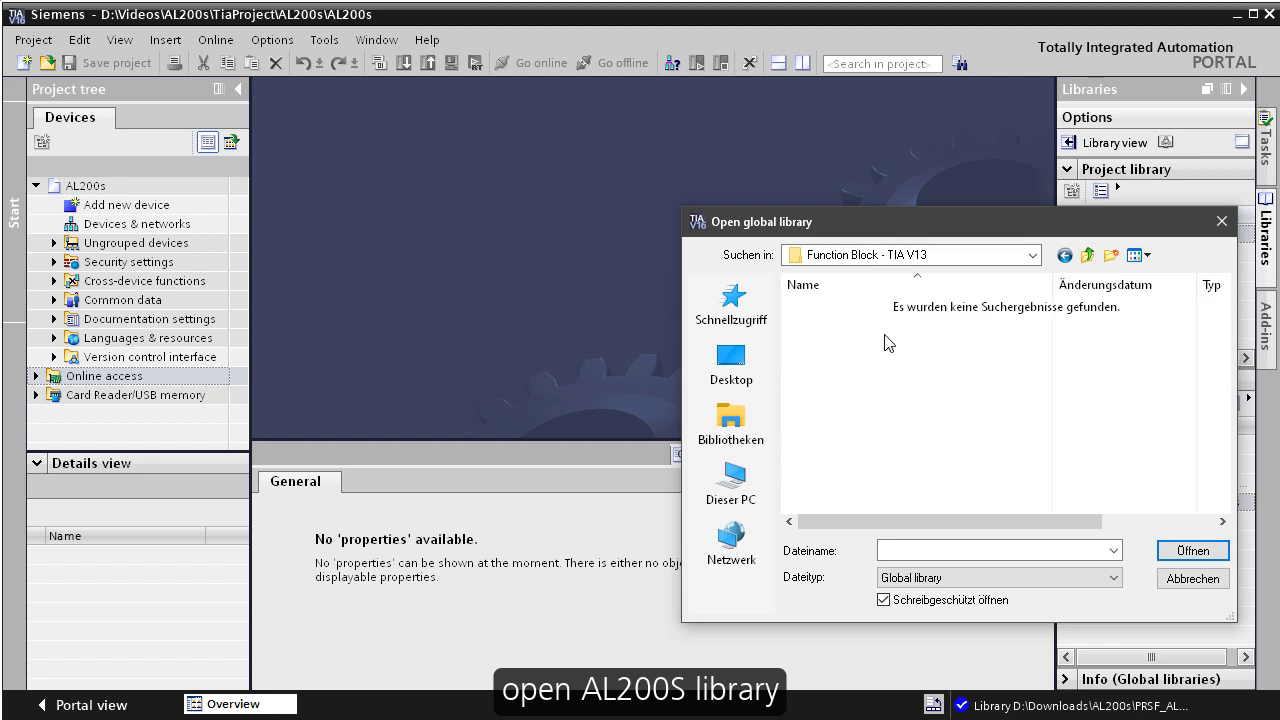
{"action": "left_click", "coordinate": [1000, 578]}
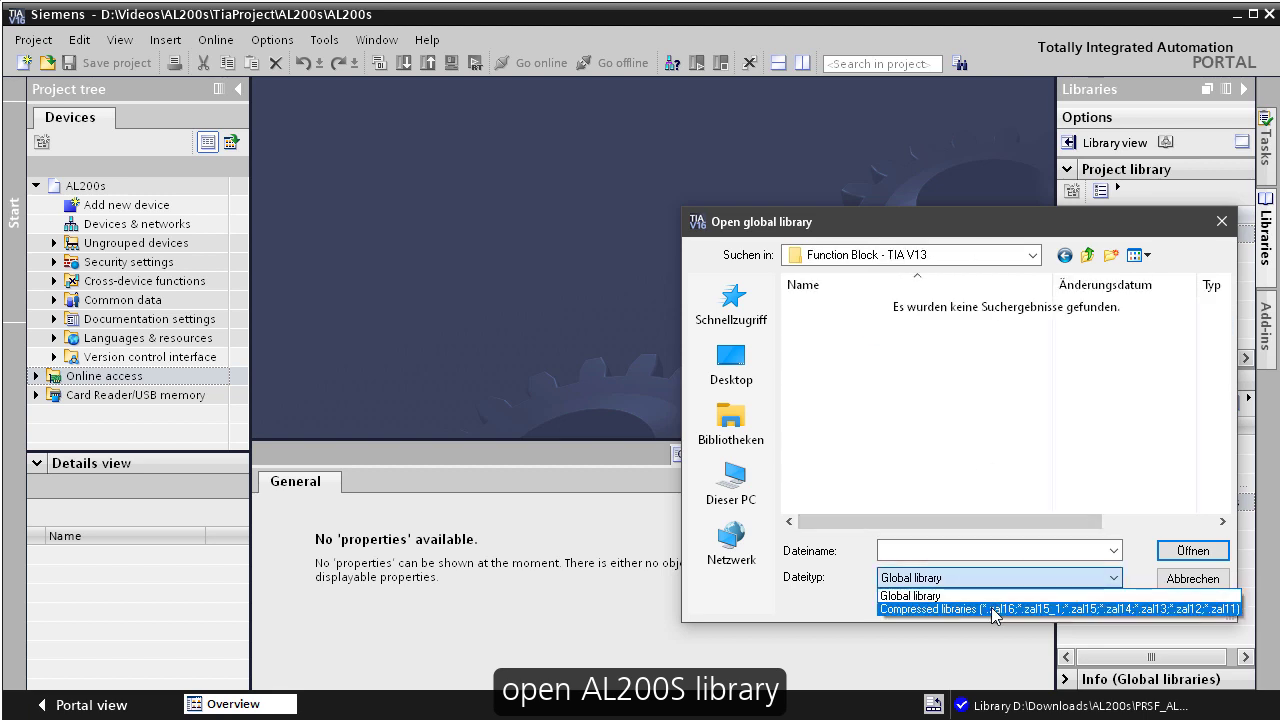
{"action": "left_click", "coordinate": [995, 609]}
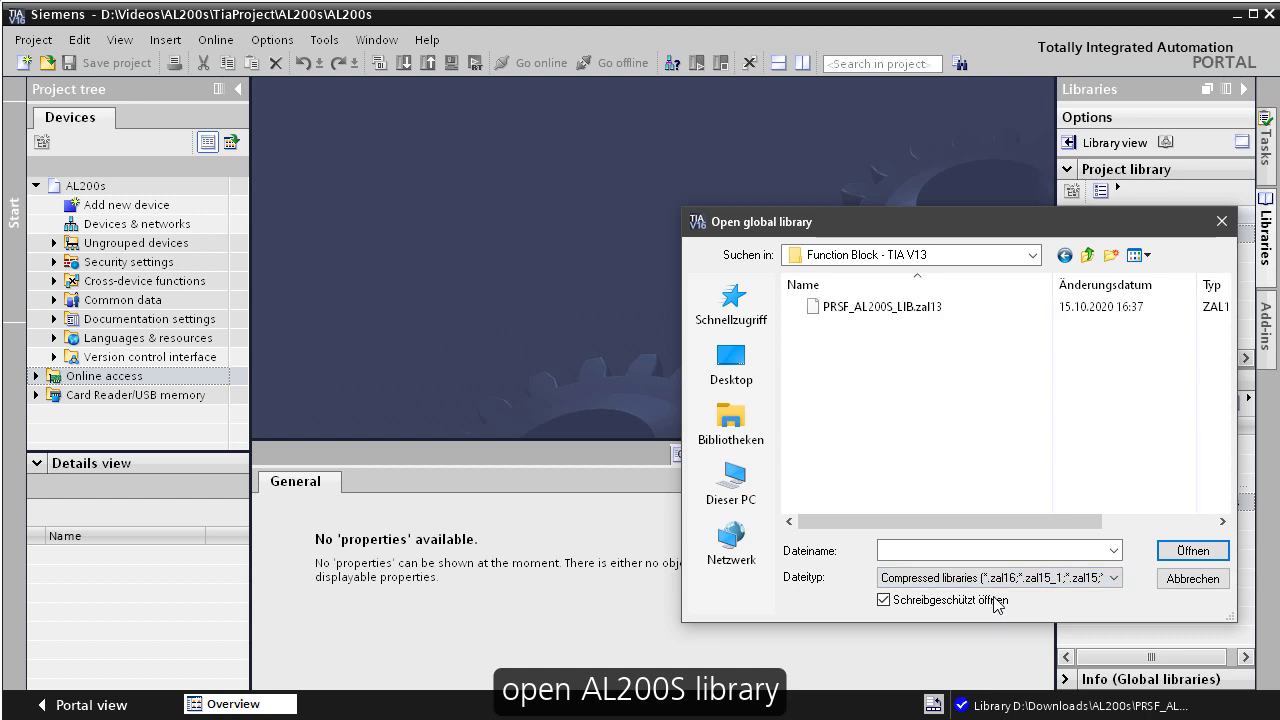
{"action": "left_click", "coordinate": [884, 310]}
{"action": "left_click", "coordinate": [1212, 557]}
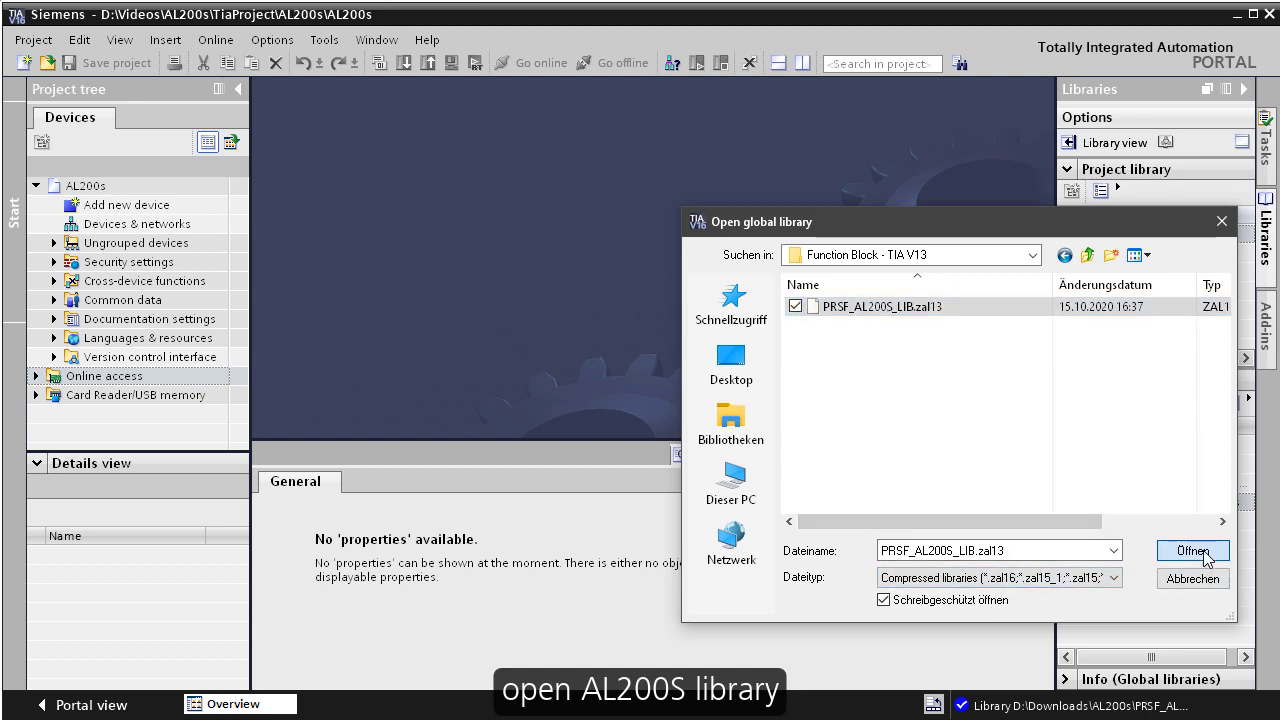
Create a folder named AL200s in Downloads as the library's target directory and upgrade the library to TIA Portal V16.
{"action": "right_click", "coordinate": [517, 429]}
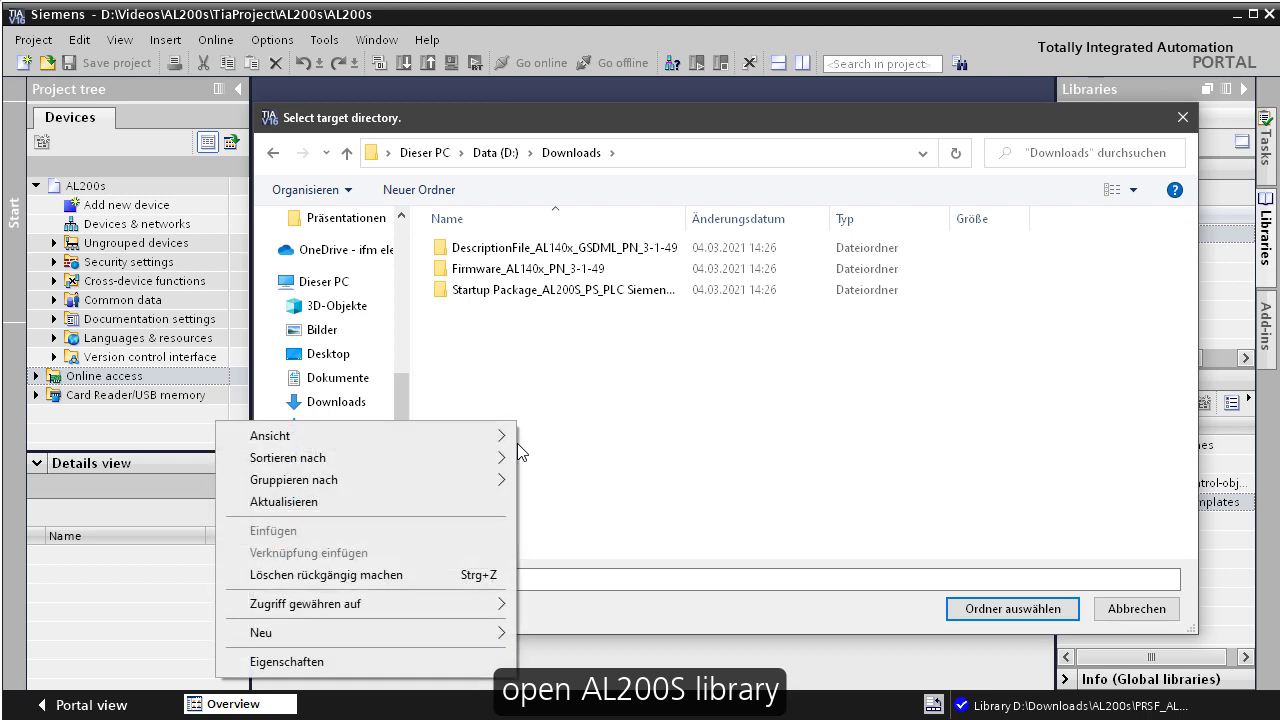
{"action": "mouse_move", "coordinate": [471, 633]}
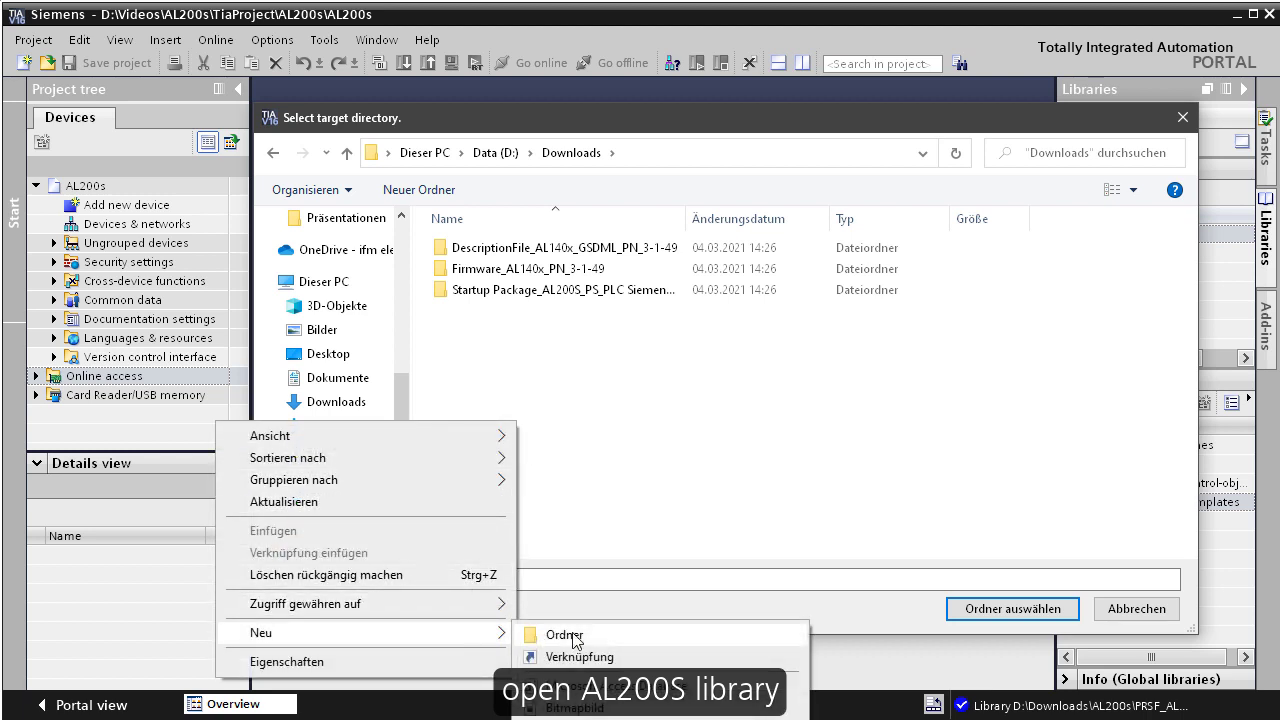
{"action": "left_click", "coordinate": [564, 636]}
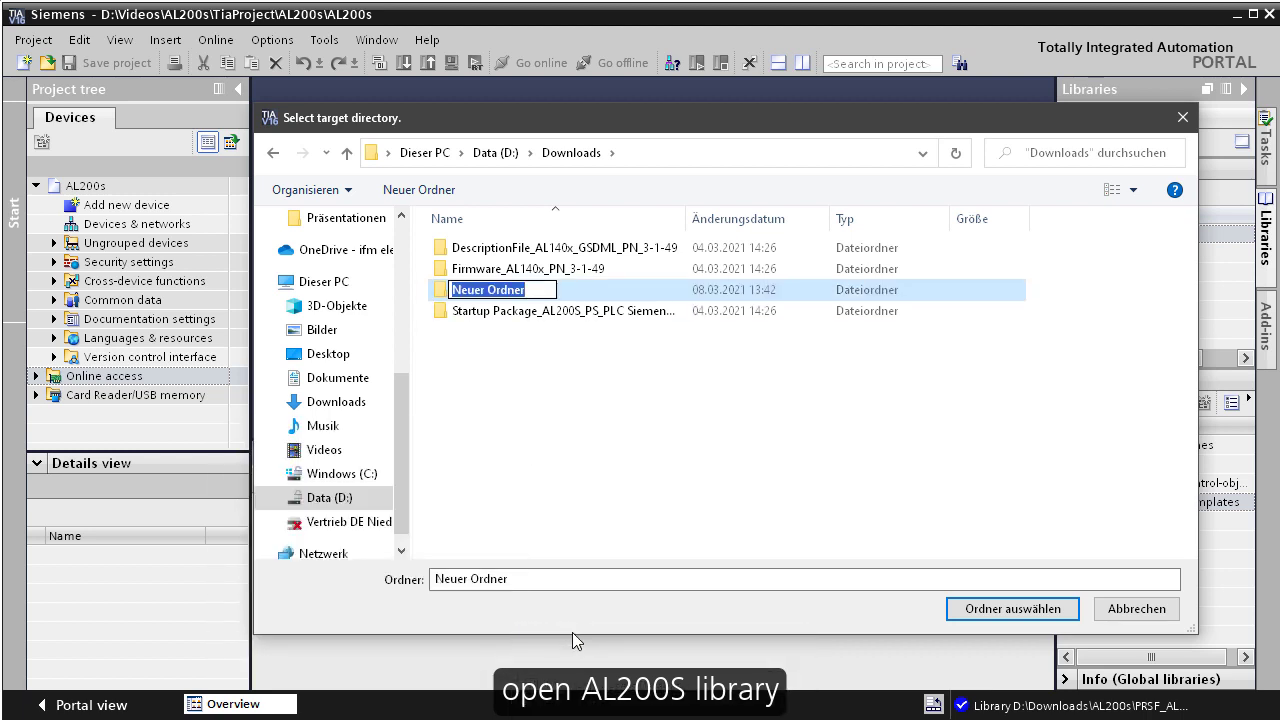
{"action": "type", "text": "AL200s"}
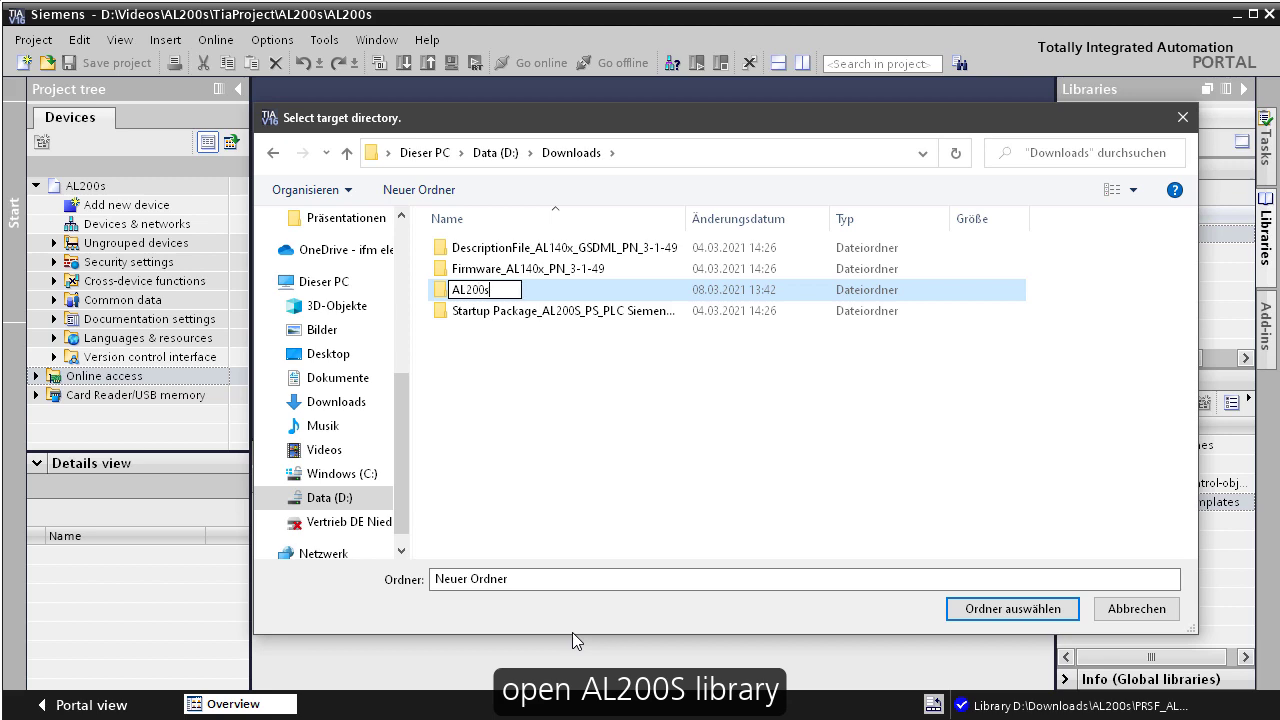
{"action": "key", "text": "Return"}
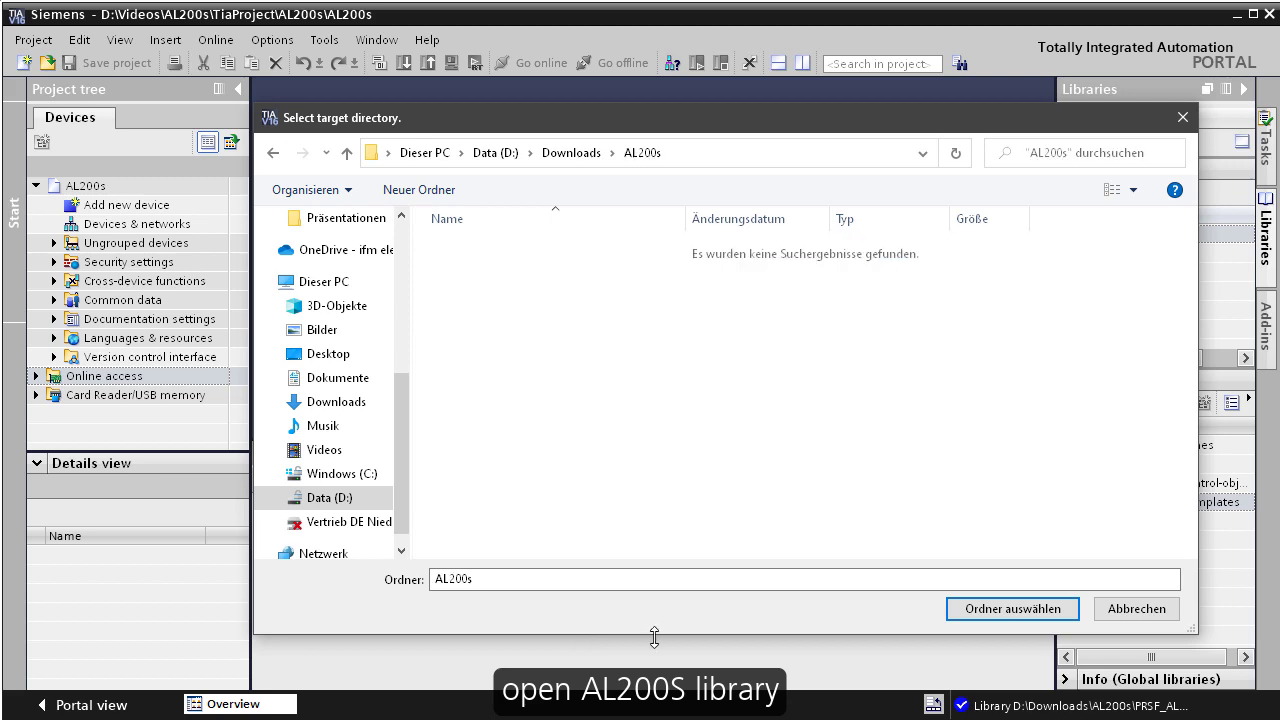
{"action": "left_click", "coordinate": [964, 610]}
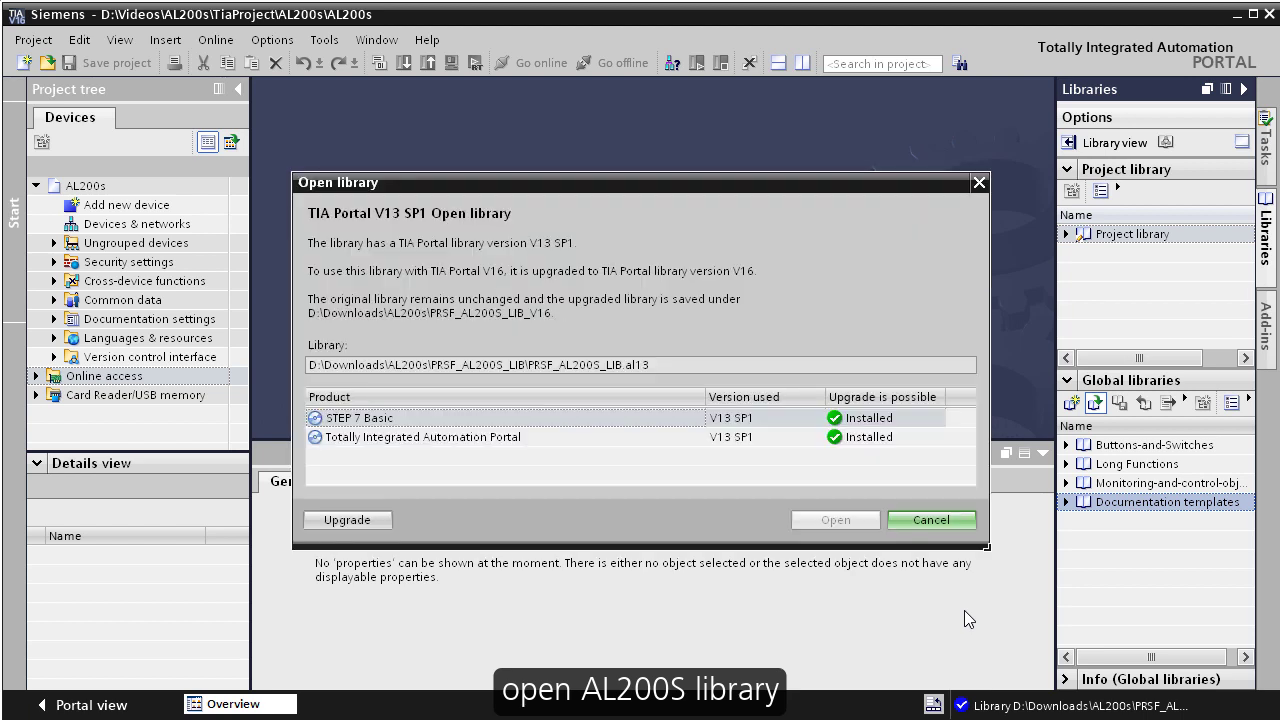
{"action": "left_click", "coordinate": [358, 519]}
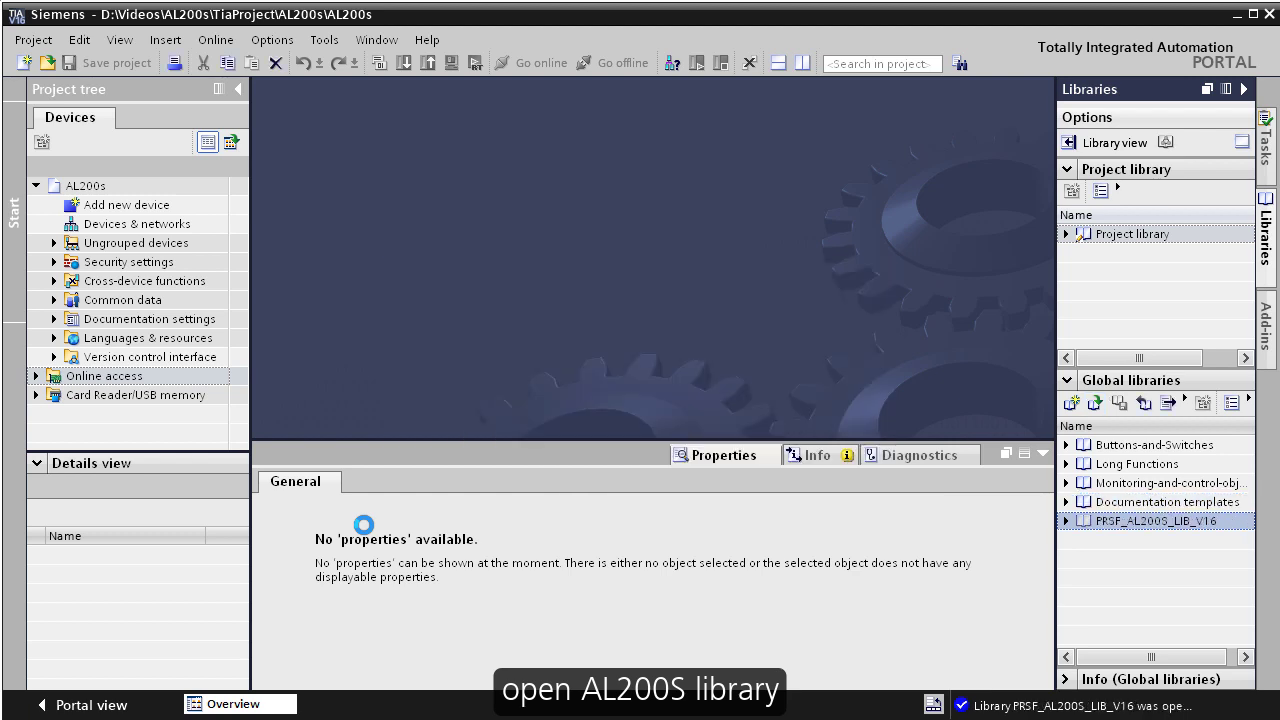
Add a SIMATIC S7-1200 CPU 1212FC, article 6ES7 212-1AF40, to the project's Devices & networks view.
{"action": "double_click", "coordinate": [137, 224]}
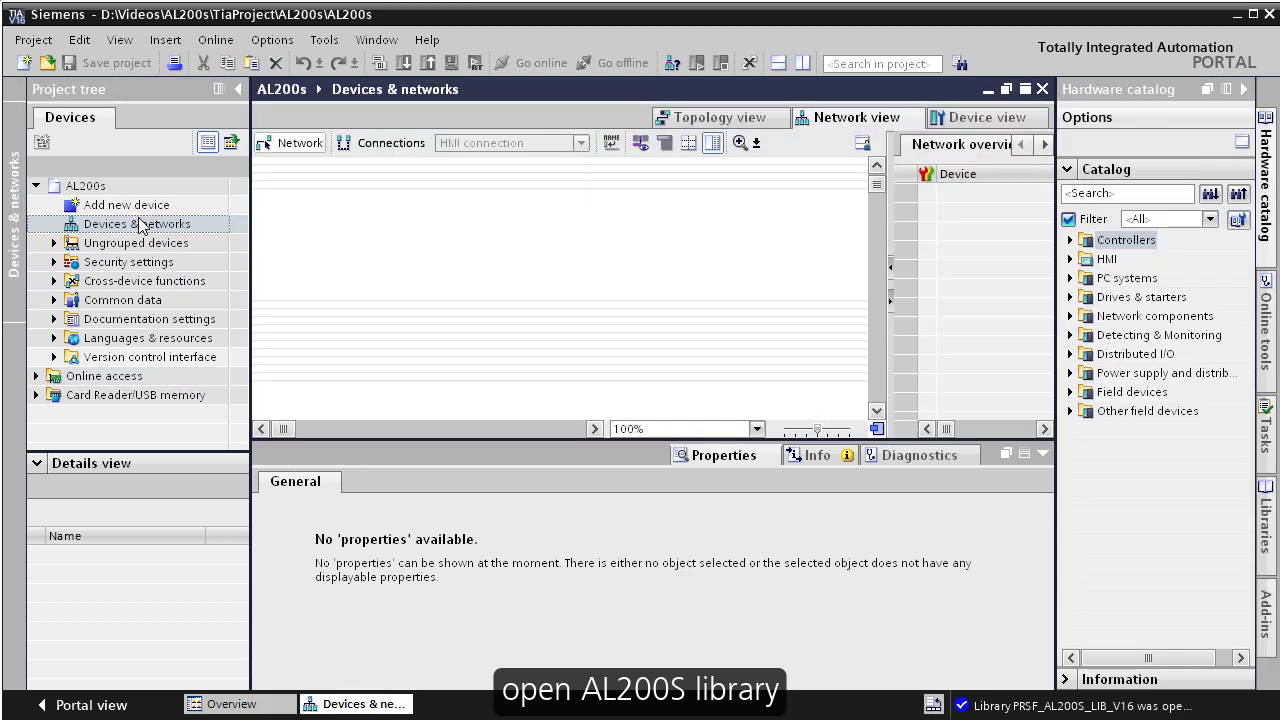
{"action": "left_click", "coordinate": [1071, 241]}
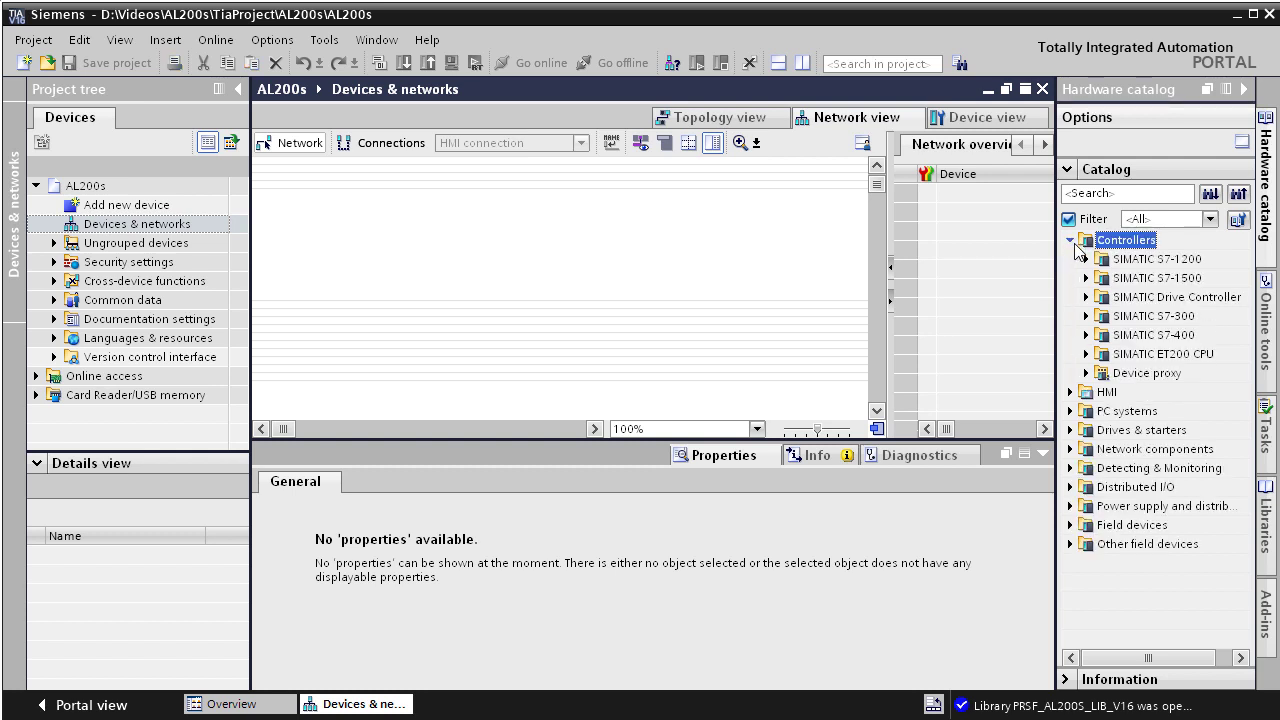
{"action": "left_click", "coordinate": [1086, 260]}
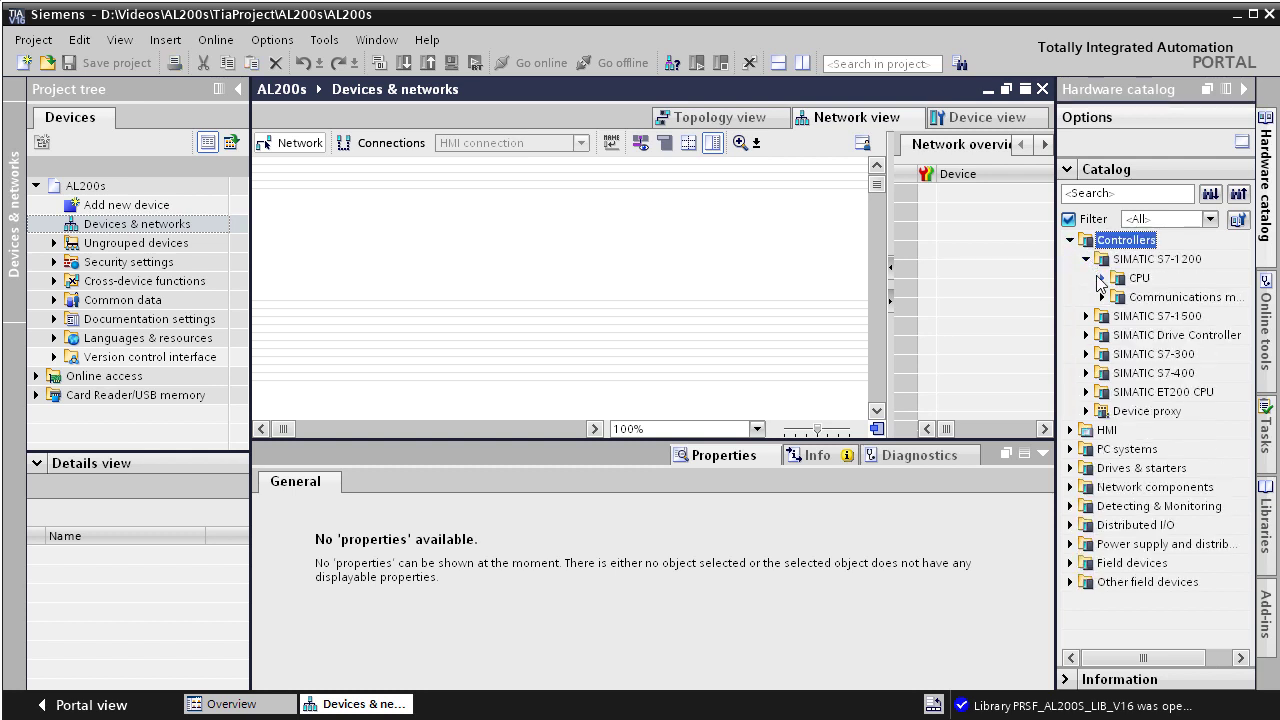
{"action": "left_click", "coordinate": [1100, 280]}
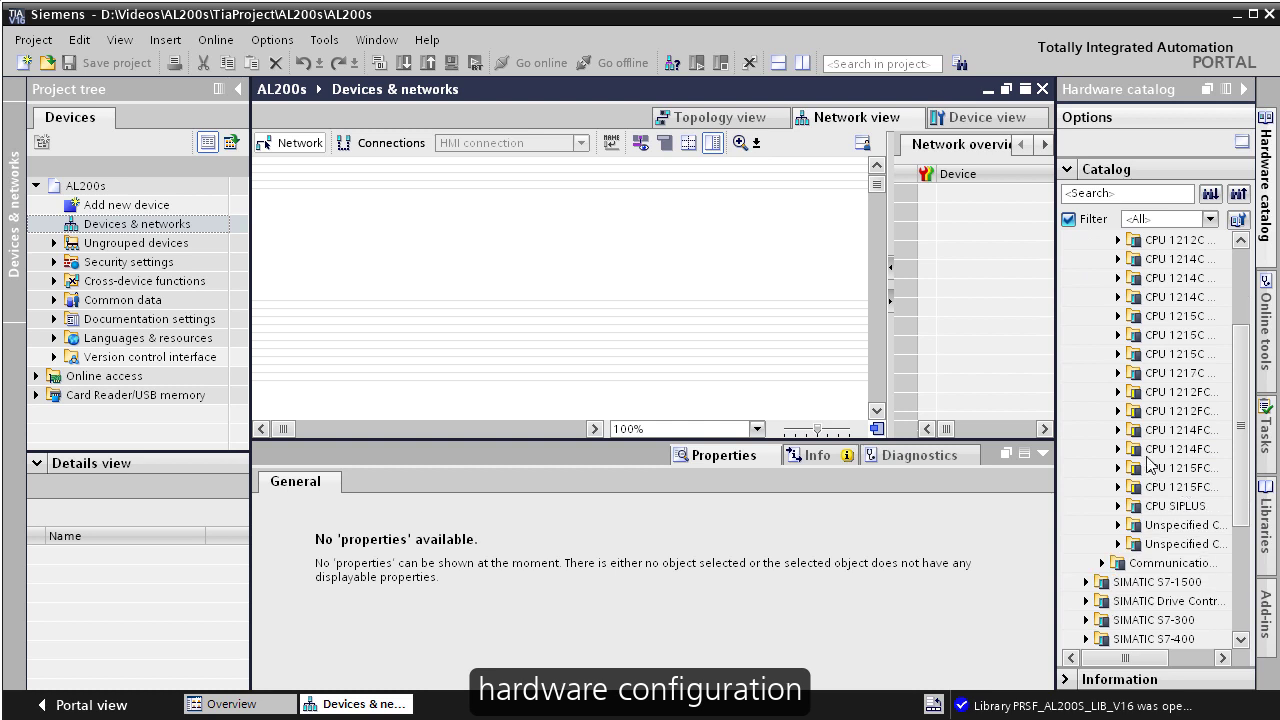
{"action": "left_click", "coordinate": [1119, 393]}
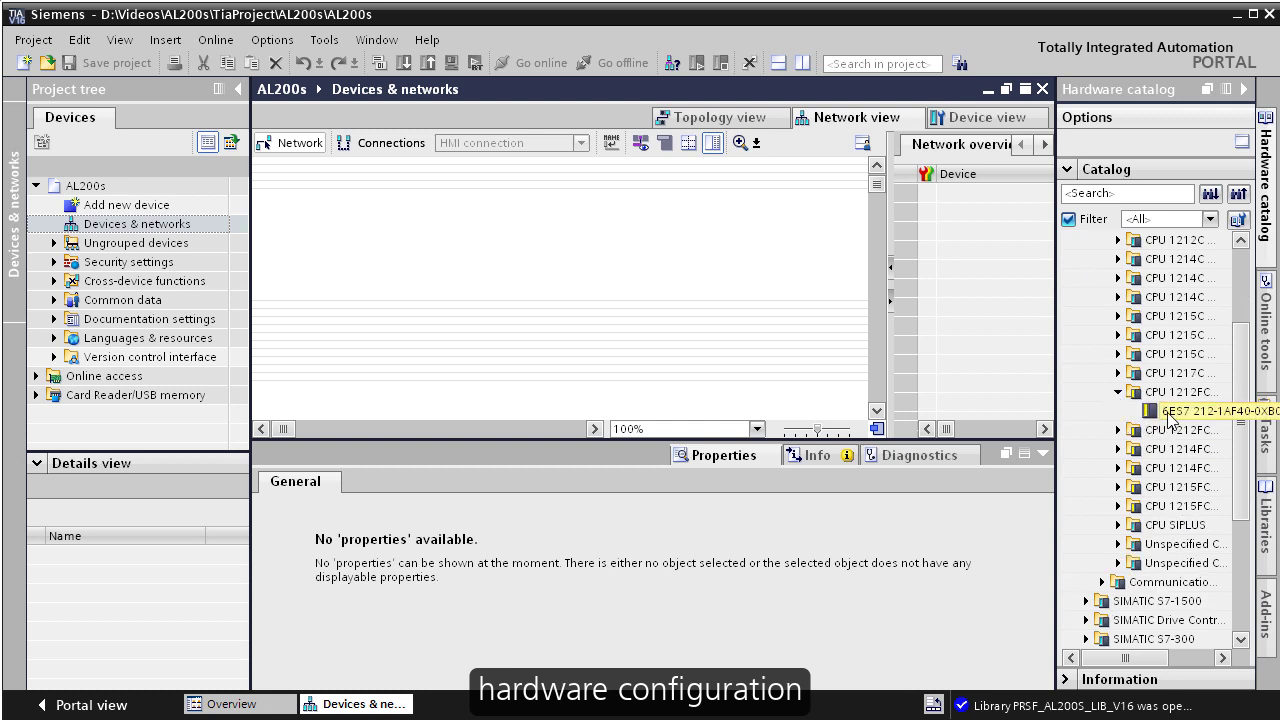
{"action": "left_click_drag", "start_coordinate": [1168, 419], "coordinate": [415, 238]}
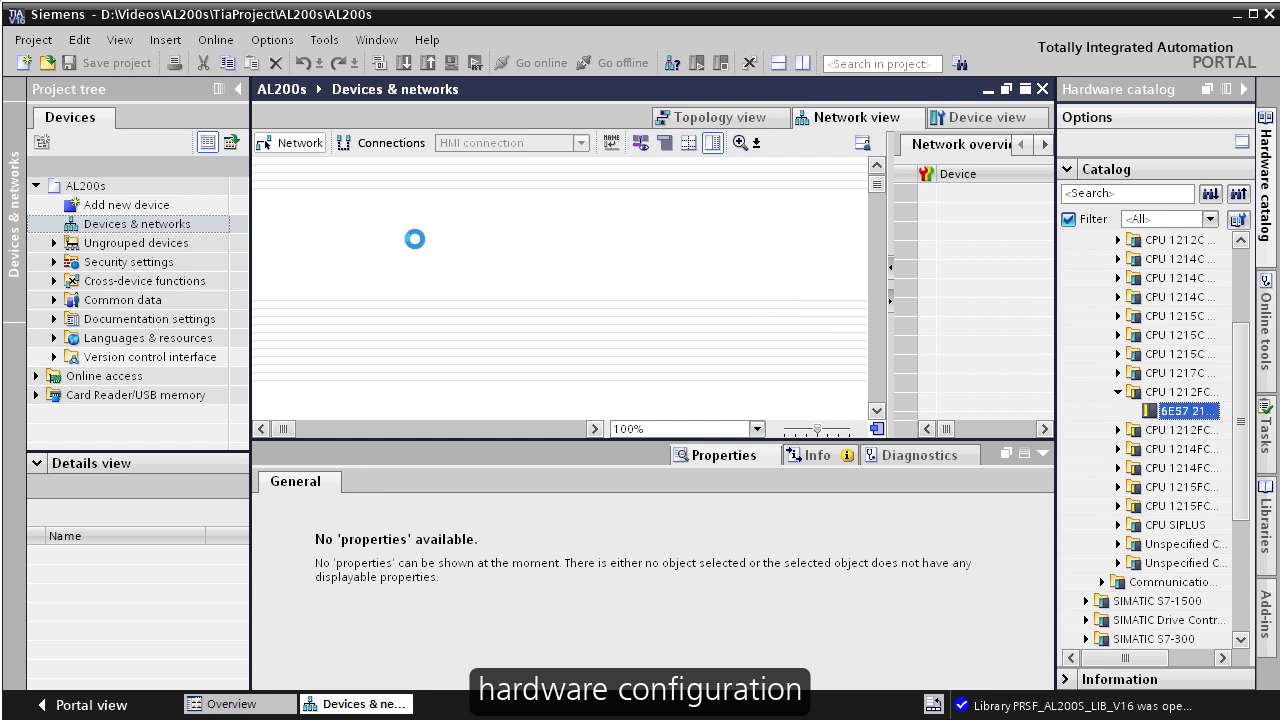
{"action": "left_click_drag", "start_coordinate": [415, 238], "coordinate": [420, 242]}
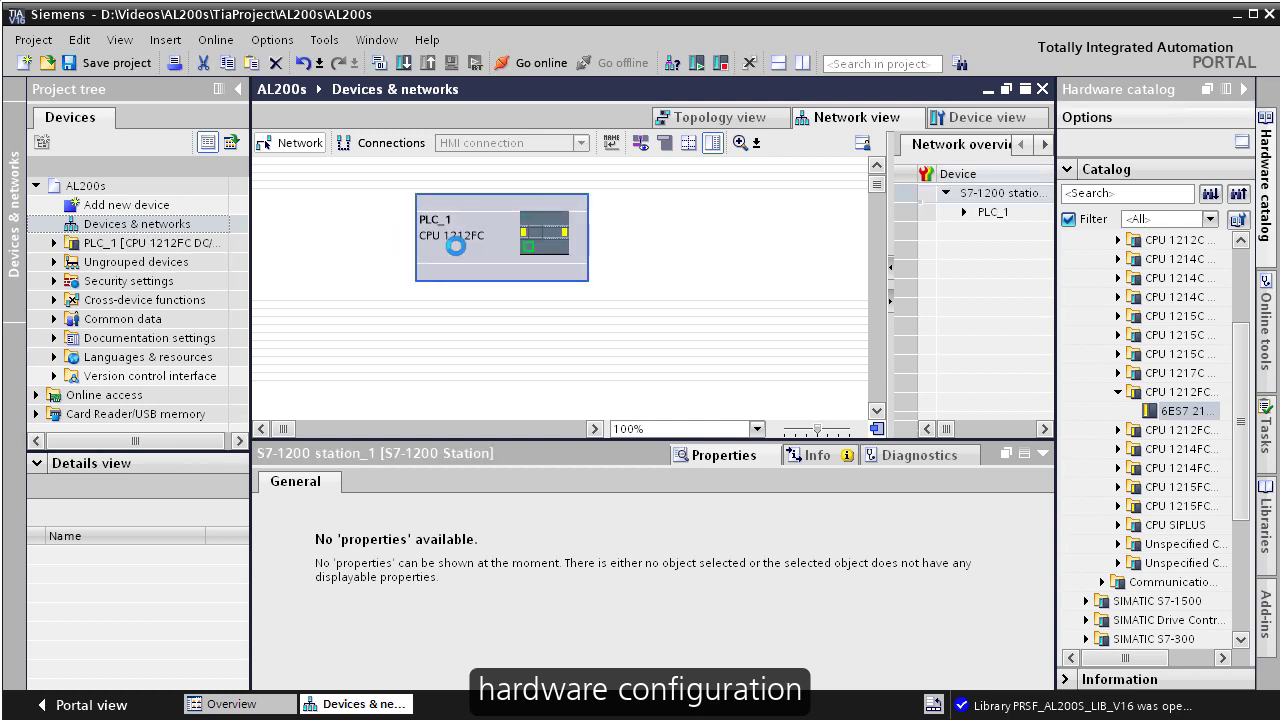
Search the hardware catalog for al1400, place the ifm electronic AL1400 in the network view and connect its PROFINET port to PLC_1.
{"action": "left_click", "coordinate": [1105, 197]}
{"action": "type", "text": "al1400"}
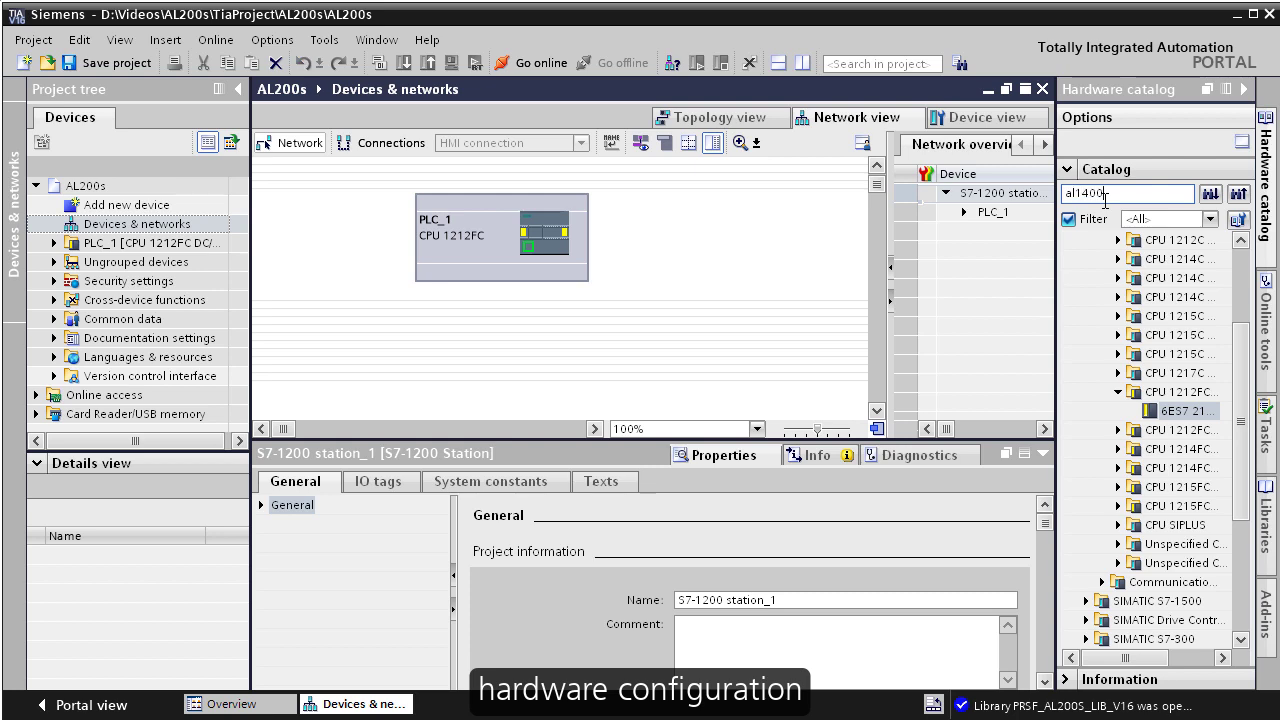
{"action": "key", "text": "Return"}
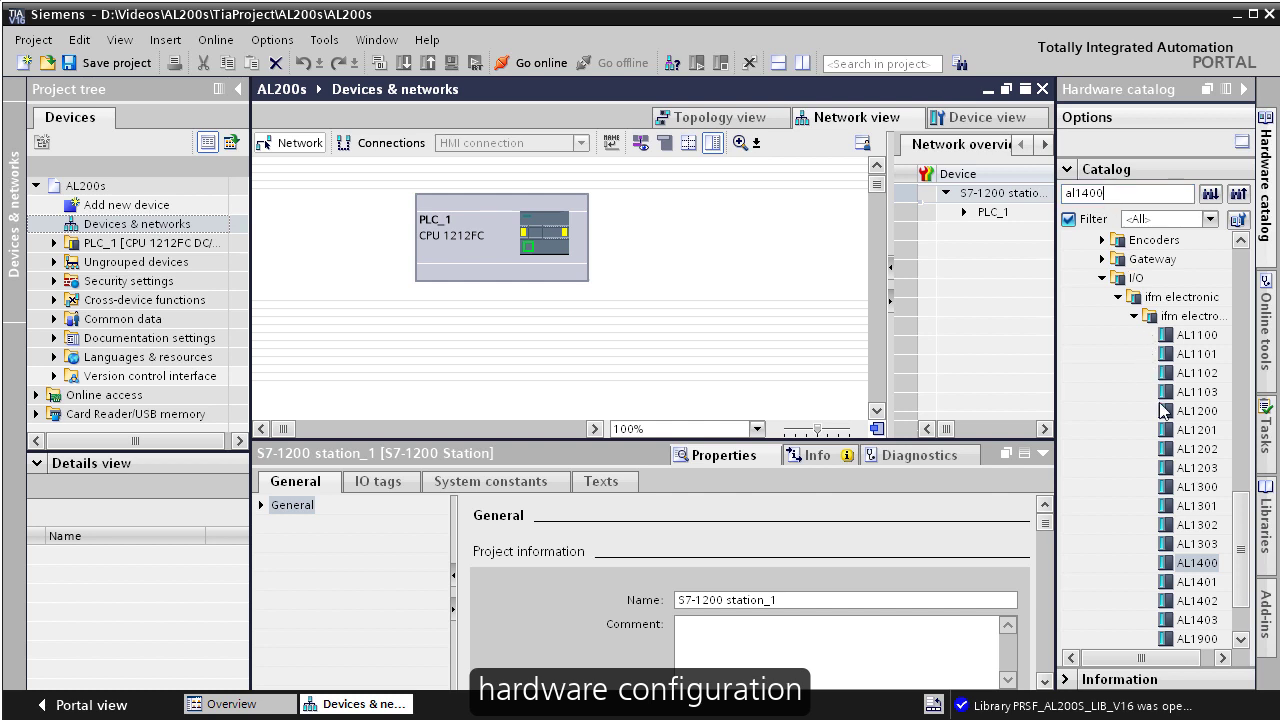
{"action": "left_click", "coordinate": [1190, 565]}
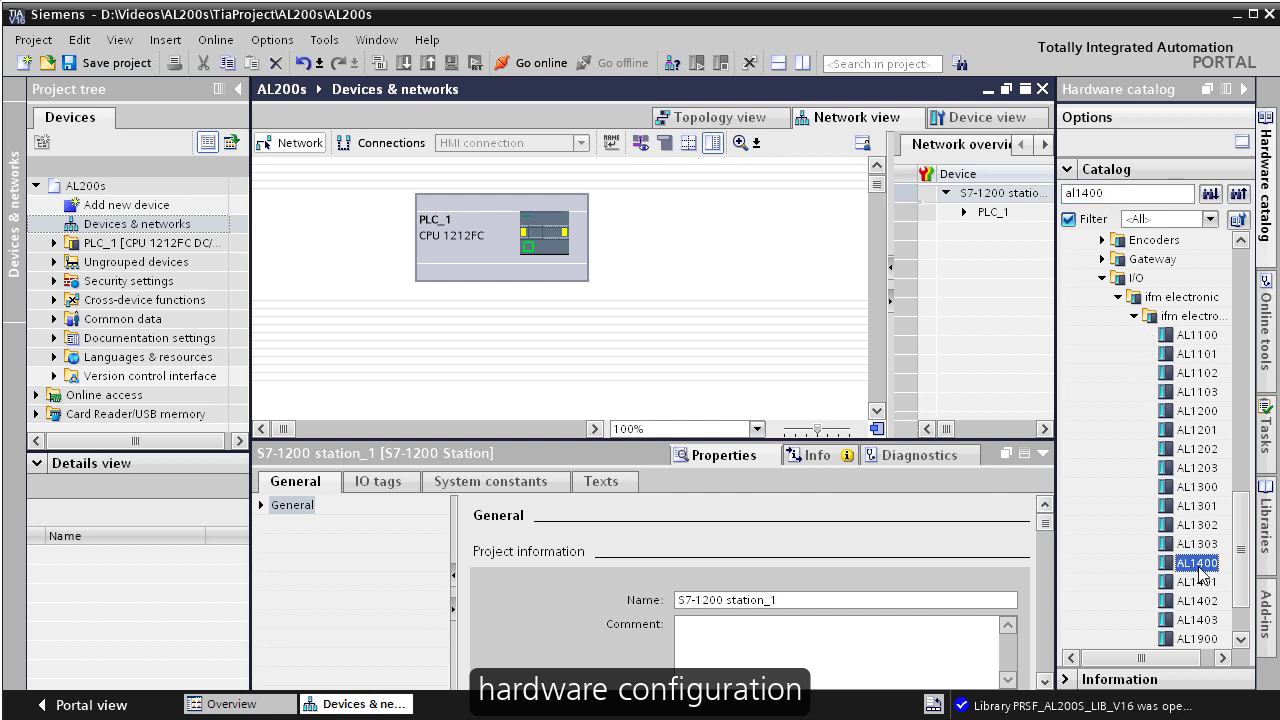
{"action": "left_click_drag", "start_coordinate": [1201, 575], "coordinate": [740, 240]}
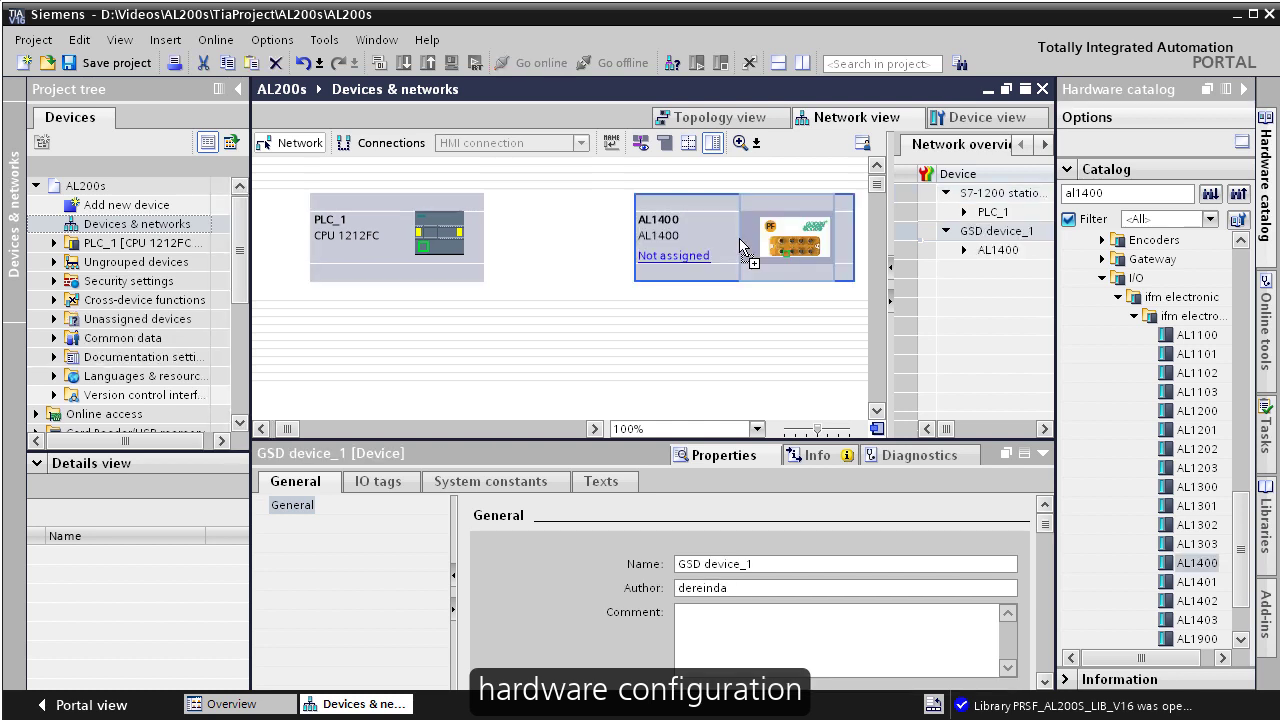
{"action": "left_click_drag", "start_coordinate": [423, 246], "coordinate": [788, 262]}
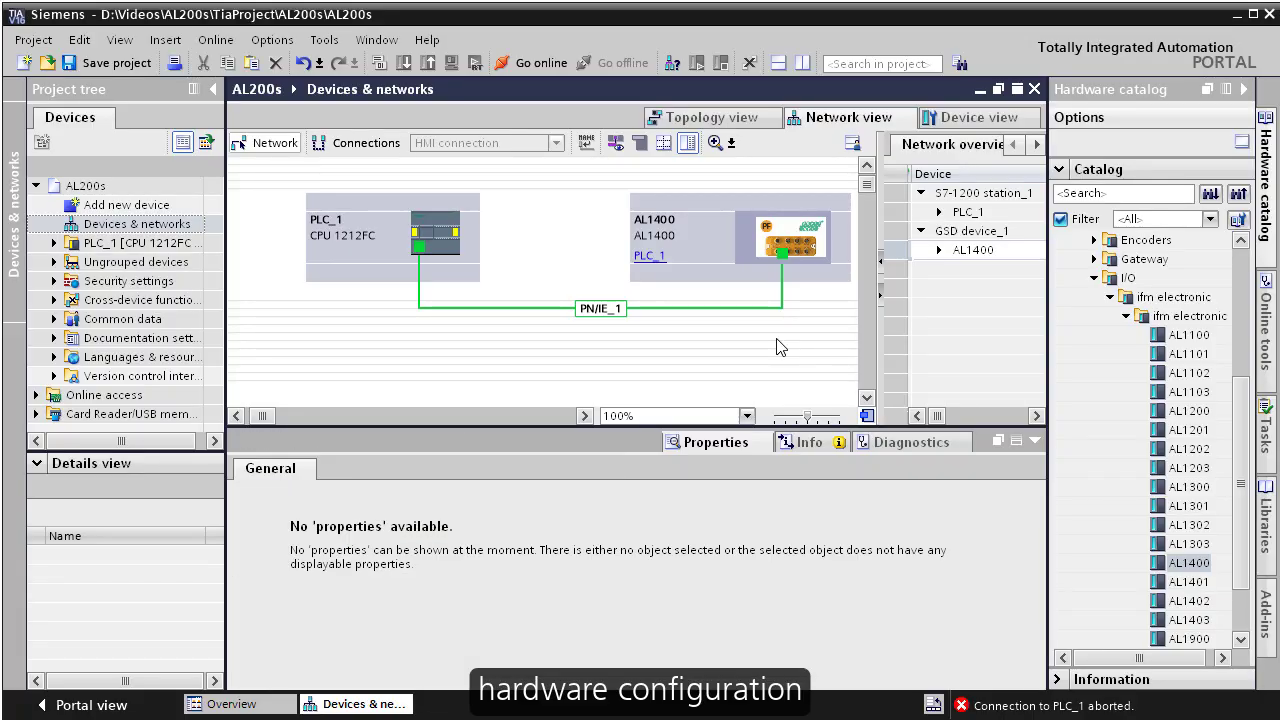
Open the AL1400's device configuration and insert the AL200S - Safety I/O PROFIsafe 2.6.1 submodule at port X1.
{"action": "left_click", "coordinate": [810, 243]}
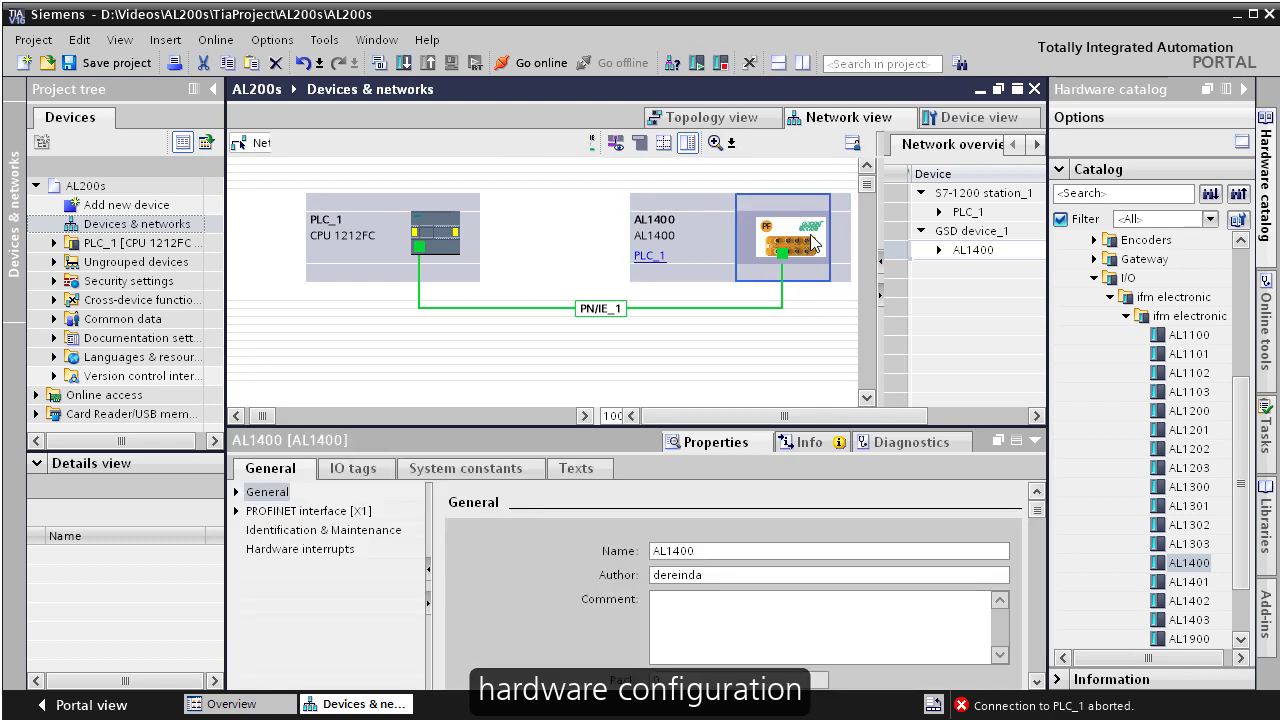
{"action": "double_click", "coordinate": [812, 243]}
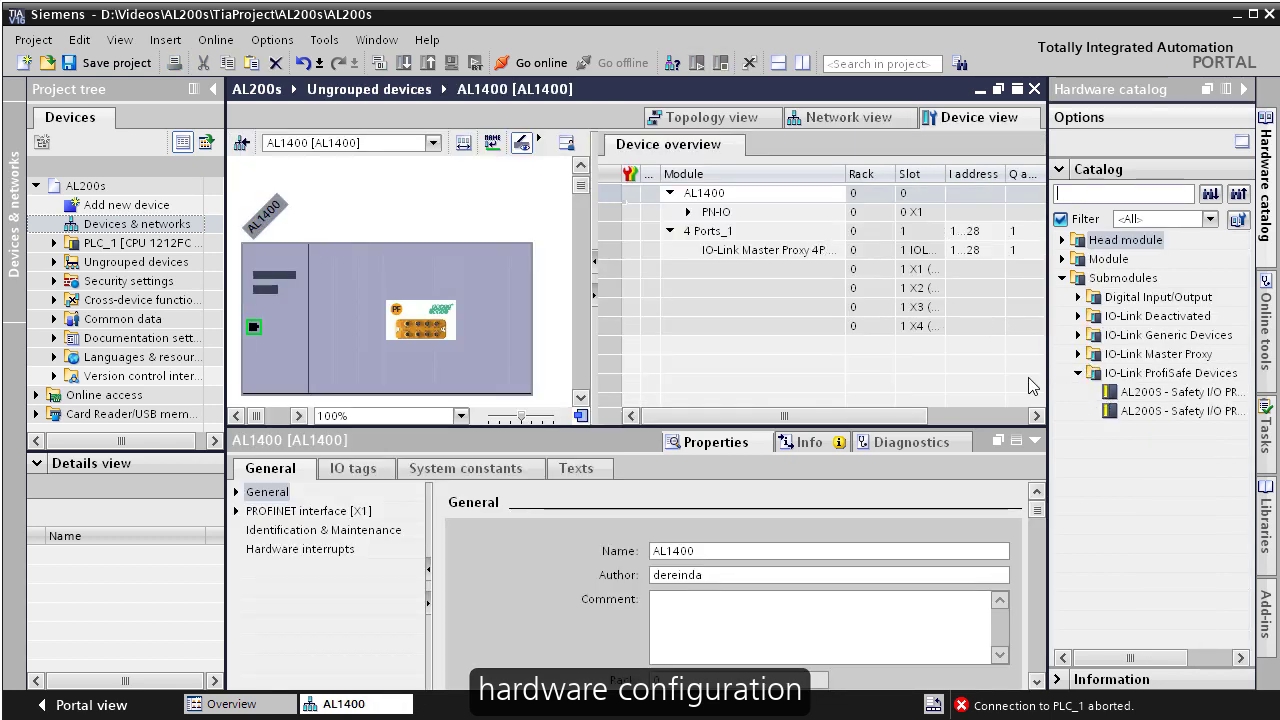
{"action": "left_click_drag", "start_coordinate": [1051, 383], "coordinate": [964, 385]}
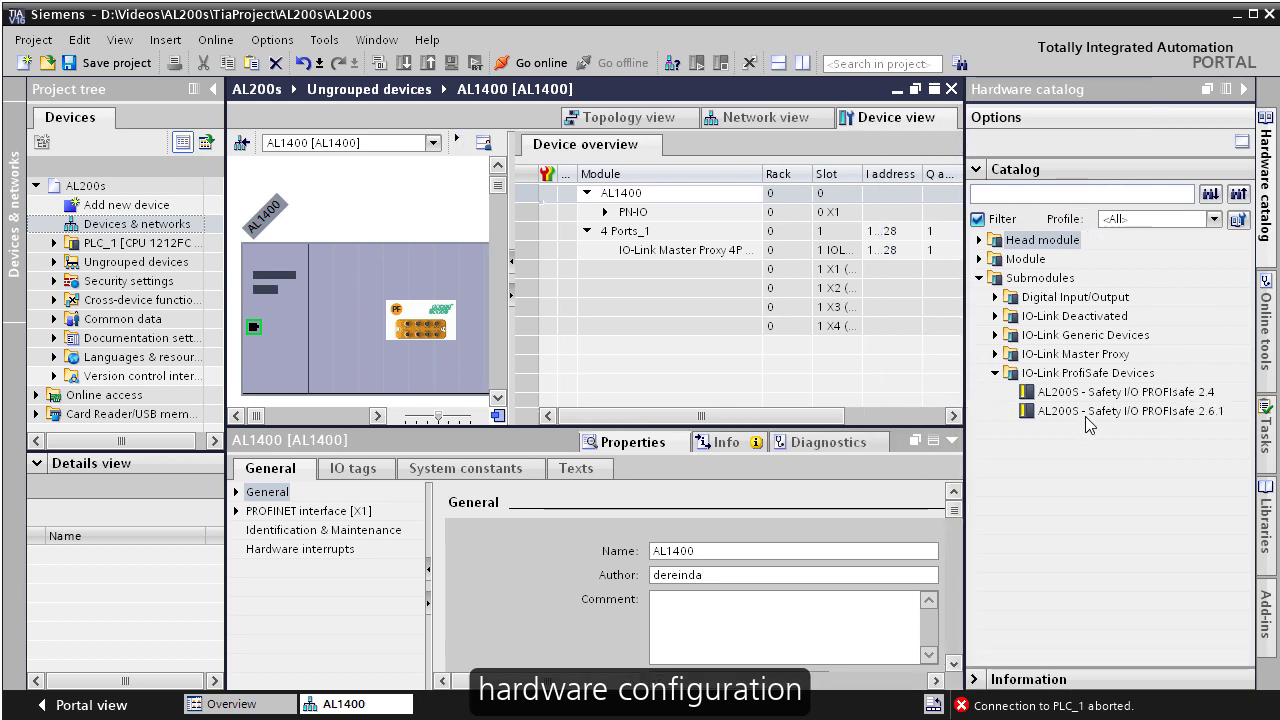
{"action": "left_click_drag", "start_coordinate": [1095, 411], "coordinate": [693, 277]}
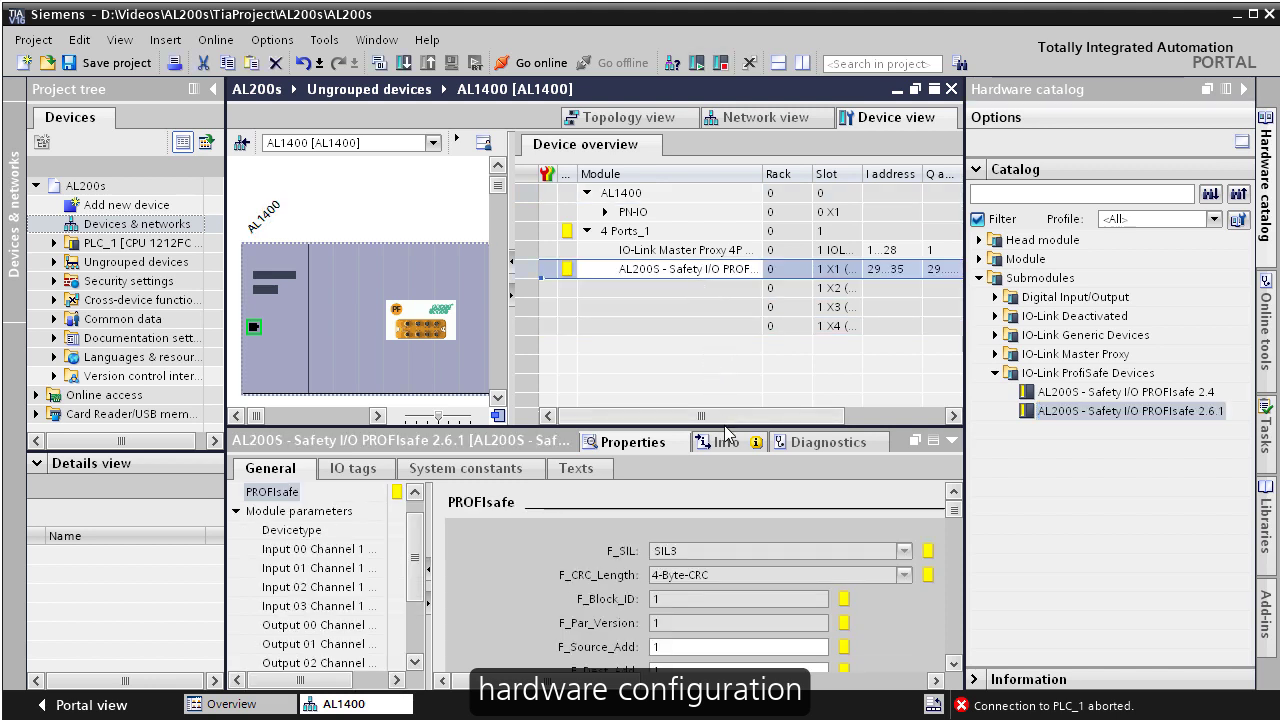
Enlarge the properties area and set the AL200S module's PROFIsafe F_Dest_Add to 5.
{"action": "left_click_drag", "start_coordinate": [727, 425], "coordinate": [730, 320]}
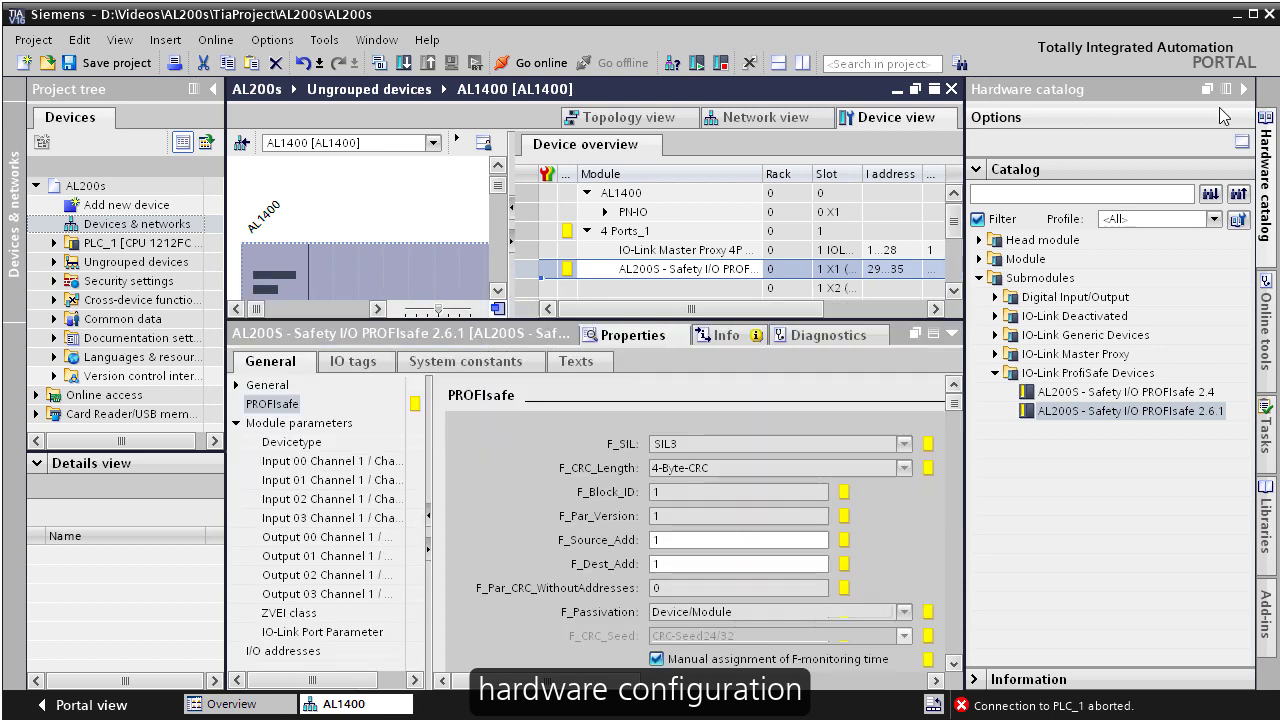
{"action": "left_click", "coordinate": [1247, 92]}
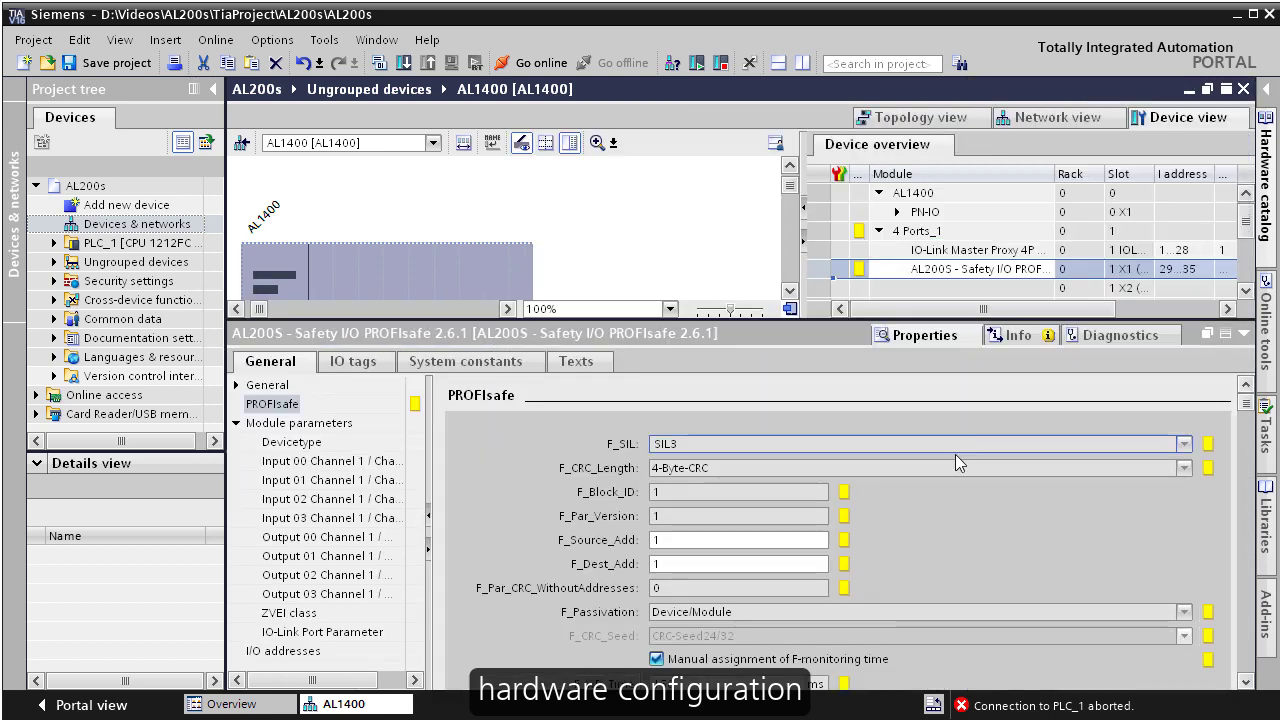
{"action": "double_click", "coordinate": [698, 563]}
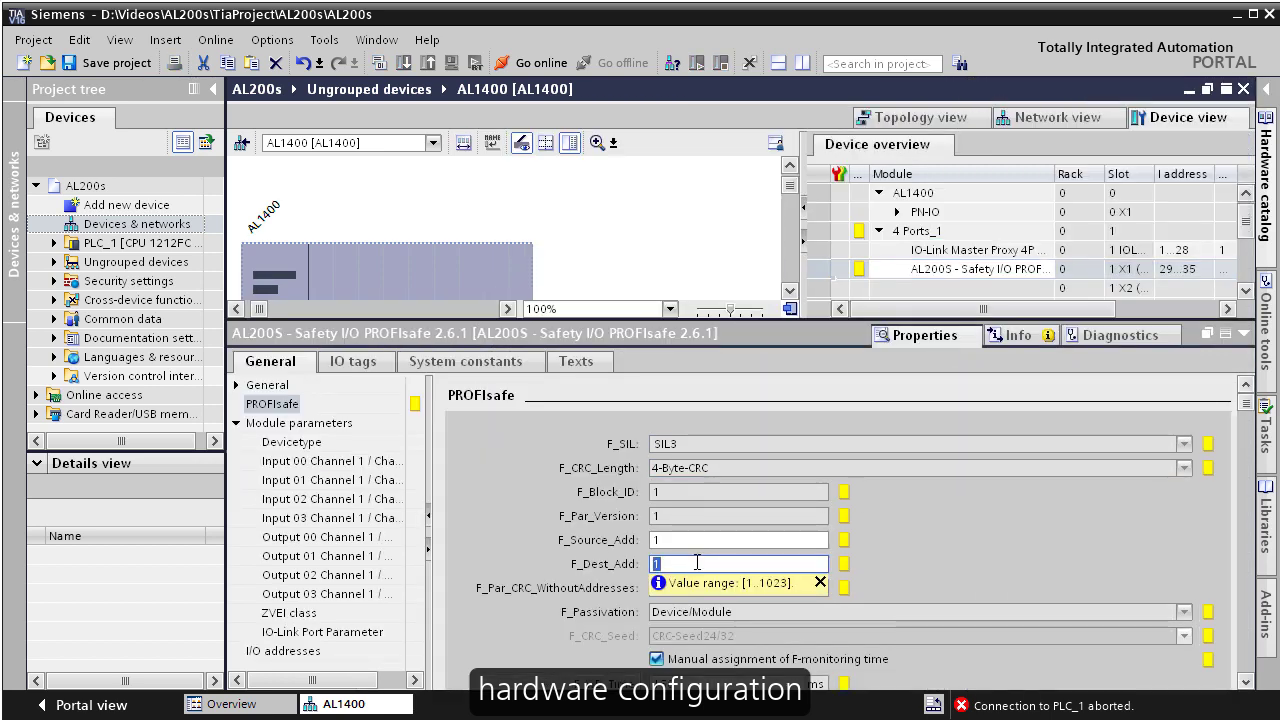
{"action": "type", "text": "5"}
{"action": "key", "text": "Return"}
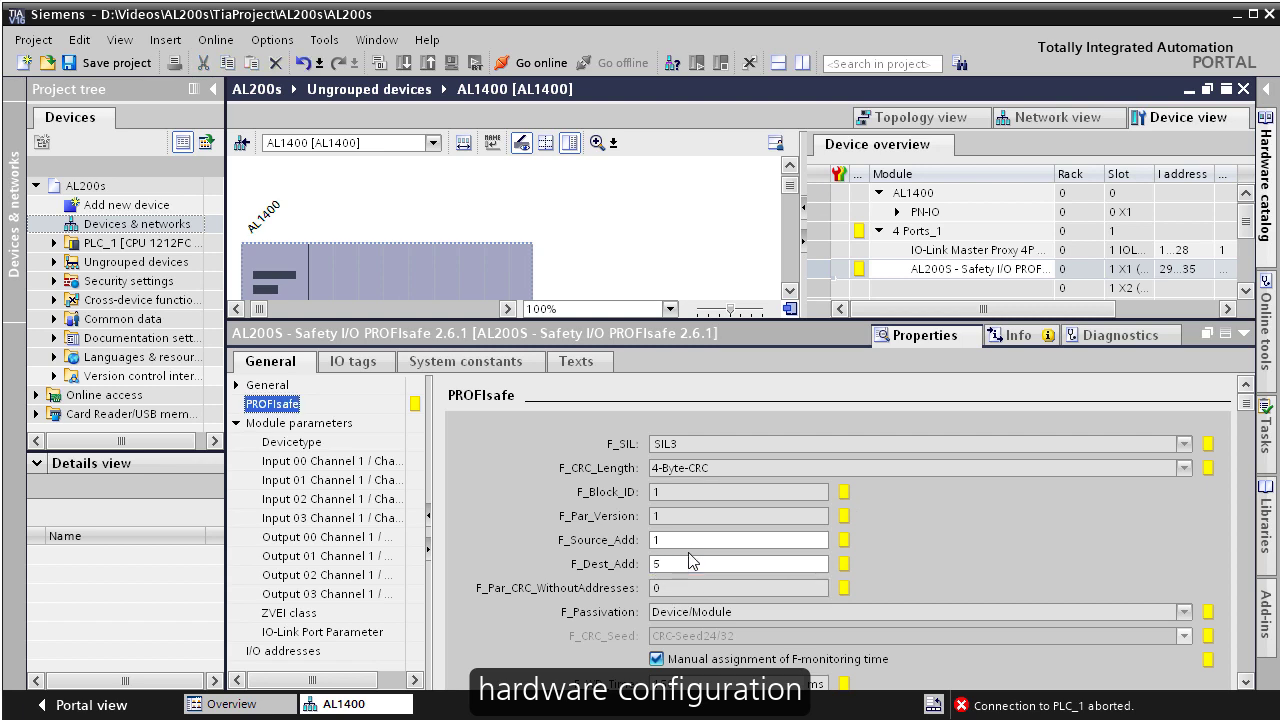
Set the AL200S Input 00 Channel 1 / Channel 2 assignment to "used, 1-channel both" and cross-circuit detection to deactivated.
{"action": "left_click", "coordinate": [350, 467]}
{"action": "left_click", "coordinate": [787, 471]}
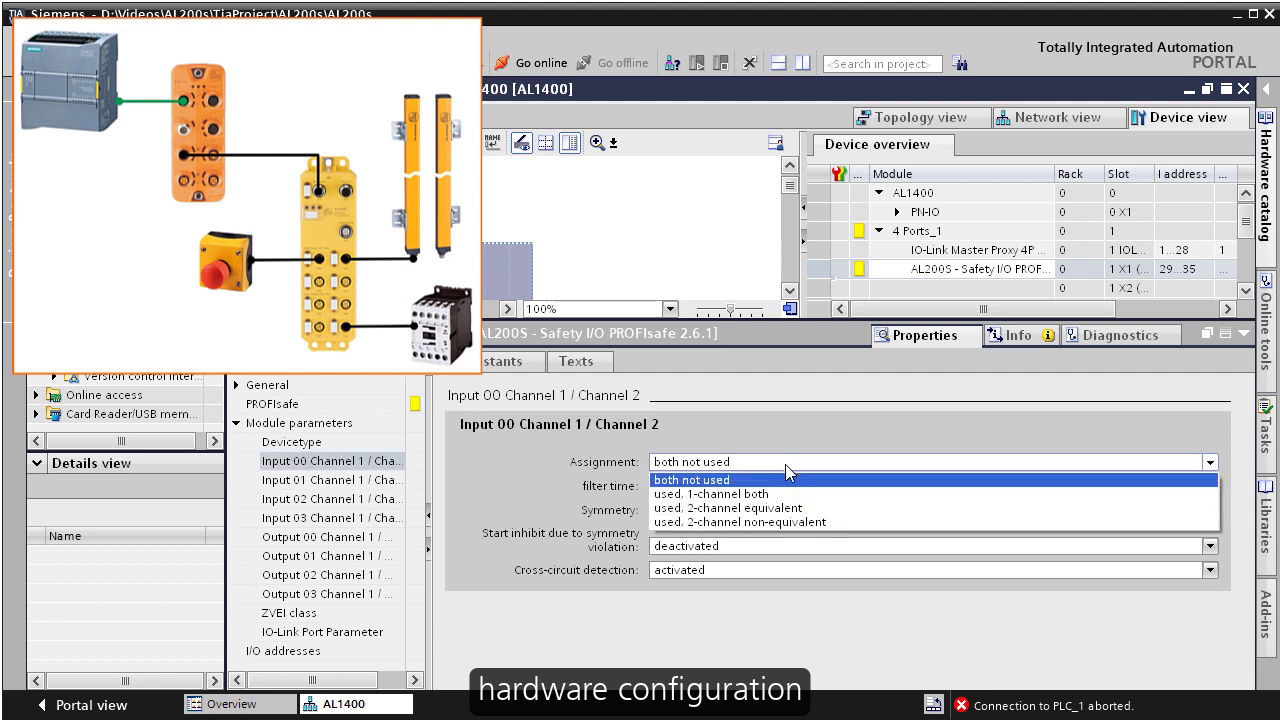
{"action": "left_click", "coordinate": [786, 494]}
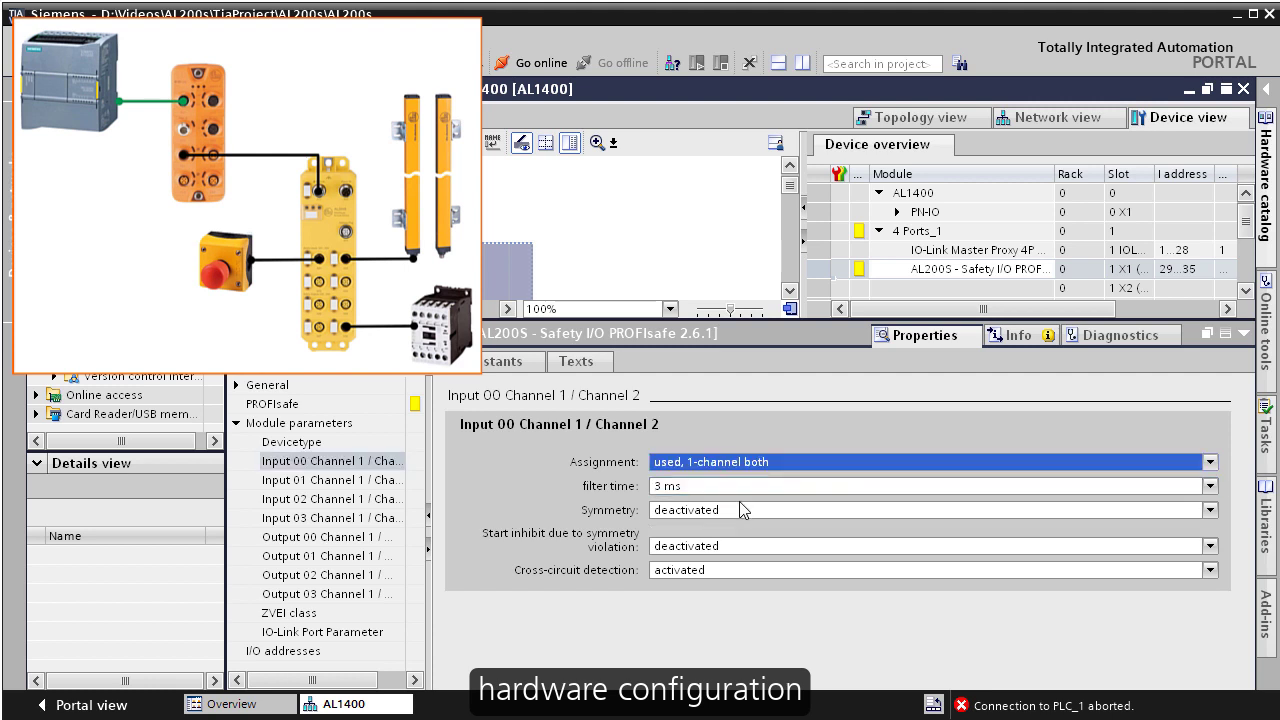
{"action": "left_click", "coordinate": [697, 578]}
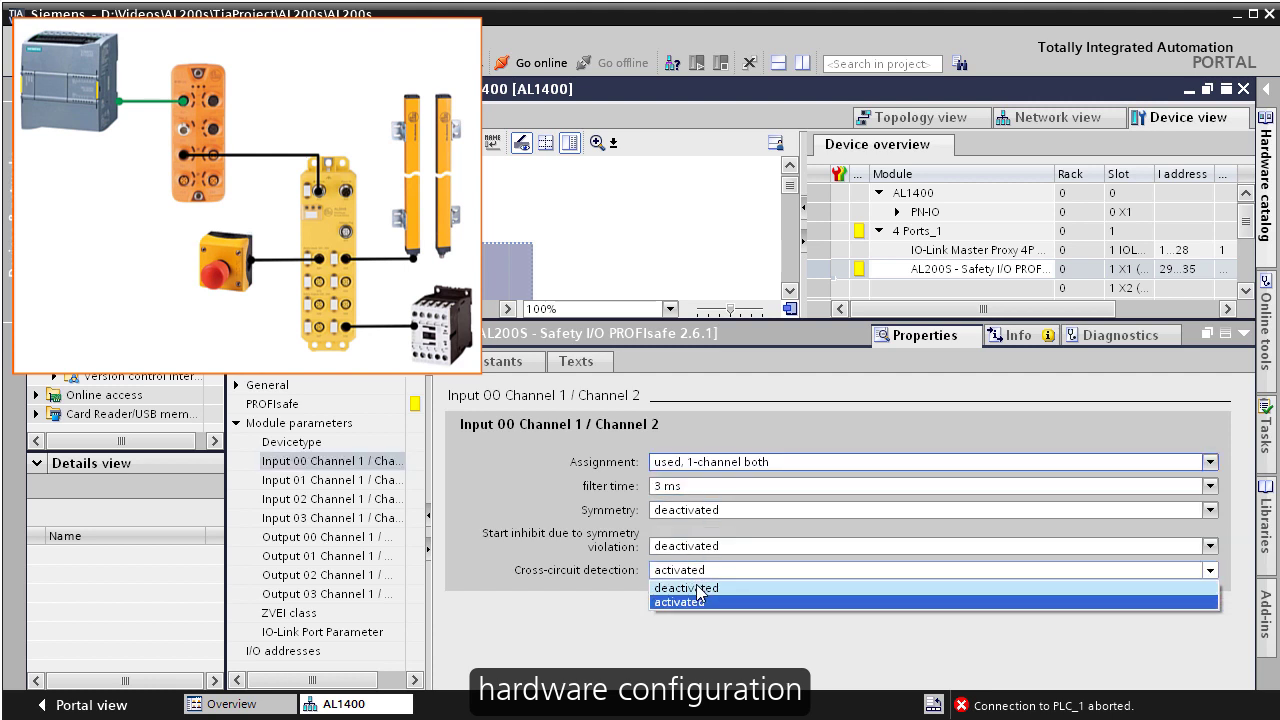
{"action": "left_click", "coordinate": [701, 587]}
Set the Input 01 Channel 1 / Channel 2 assignment to "used, 2-channel equivalent" and cross-circuit detection to deactivated.
{"action": "left_click", "coordinate": [366, 488]}
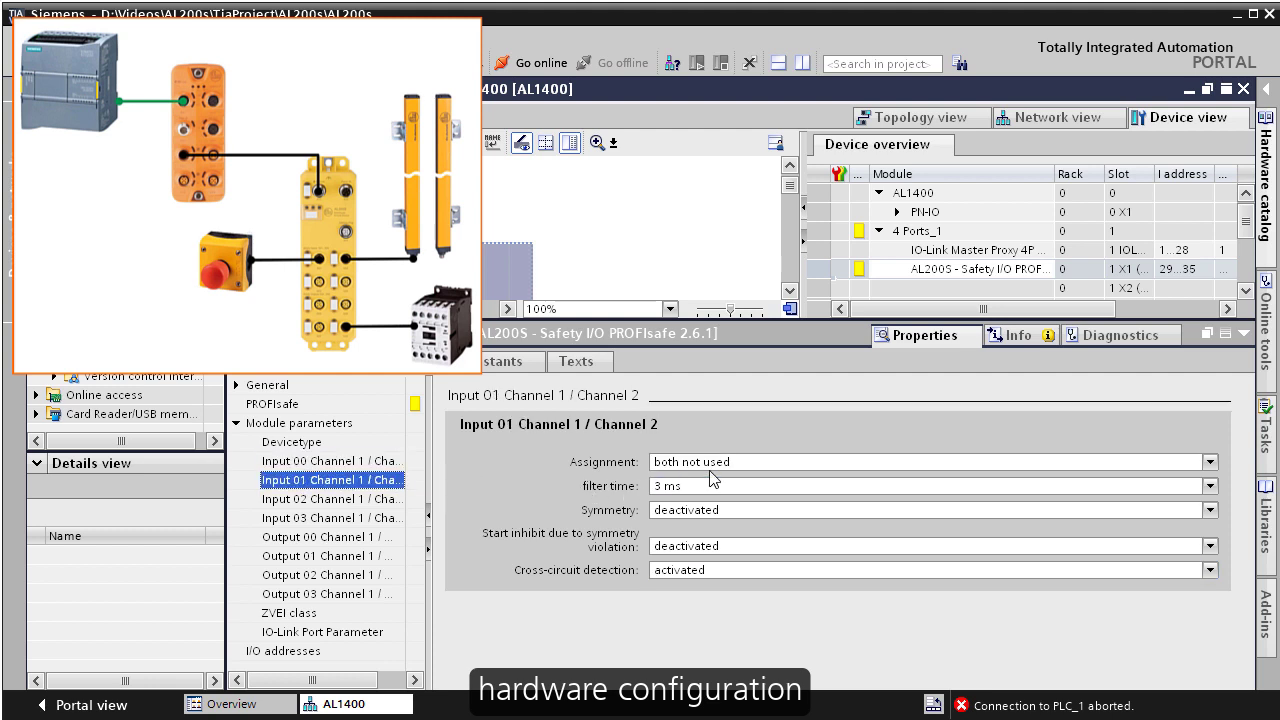
{"action": "left_click", "coordinate": [712, 464]}
{"action": "left_click", "coordinate": [753, 510]}
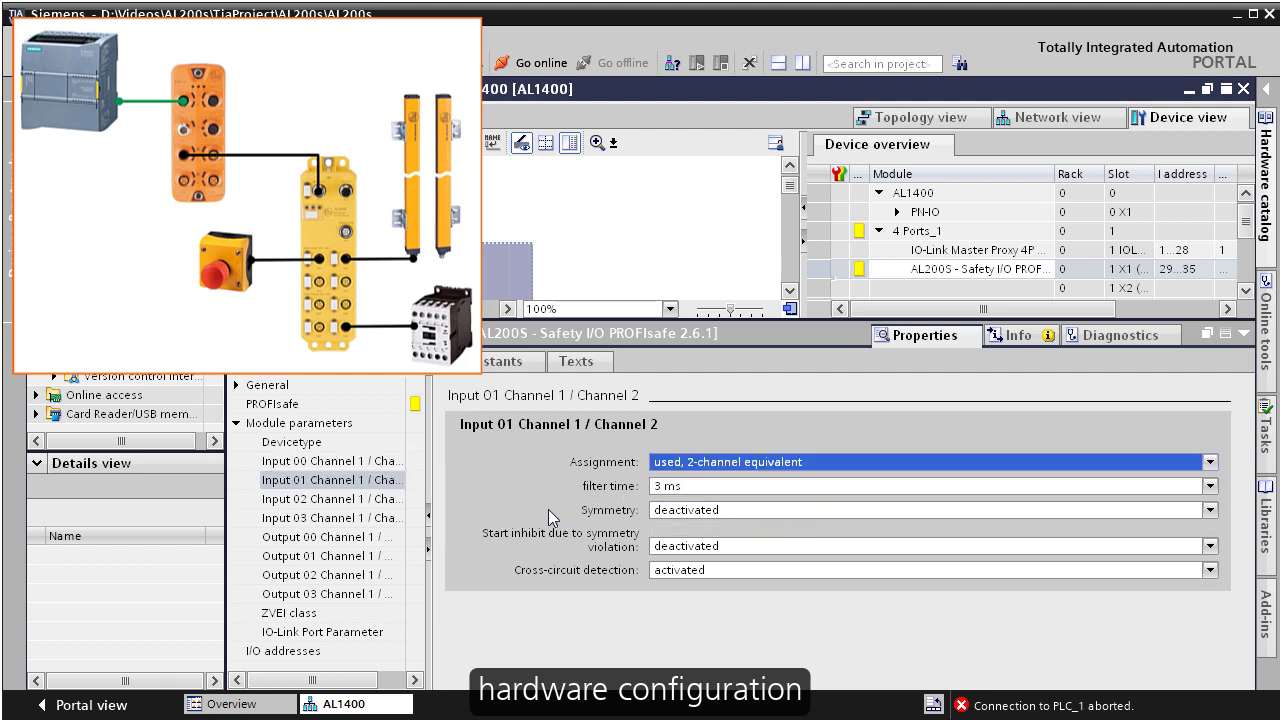
{"action": "left_click", "coordinate": [680, 572]}
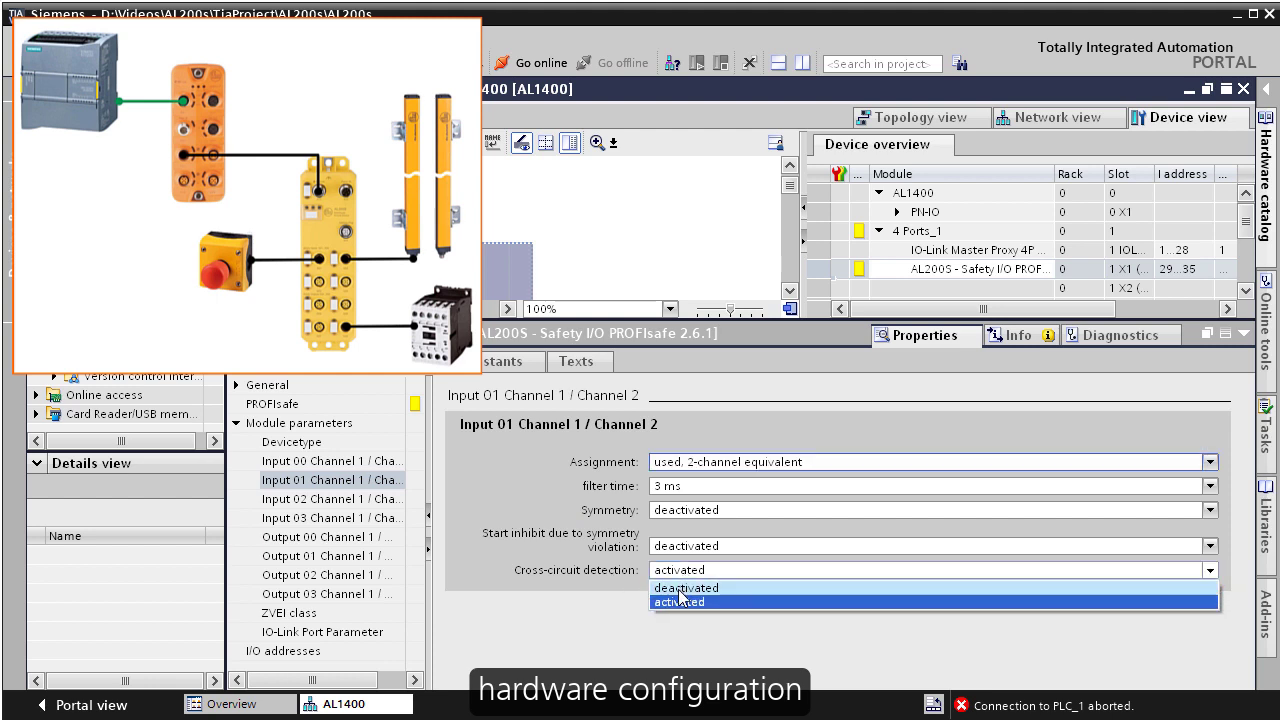
{"action": "left_click", "coordinate": [683, 588]}
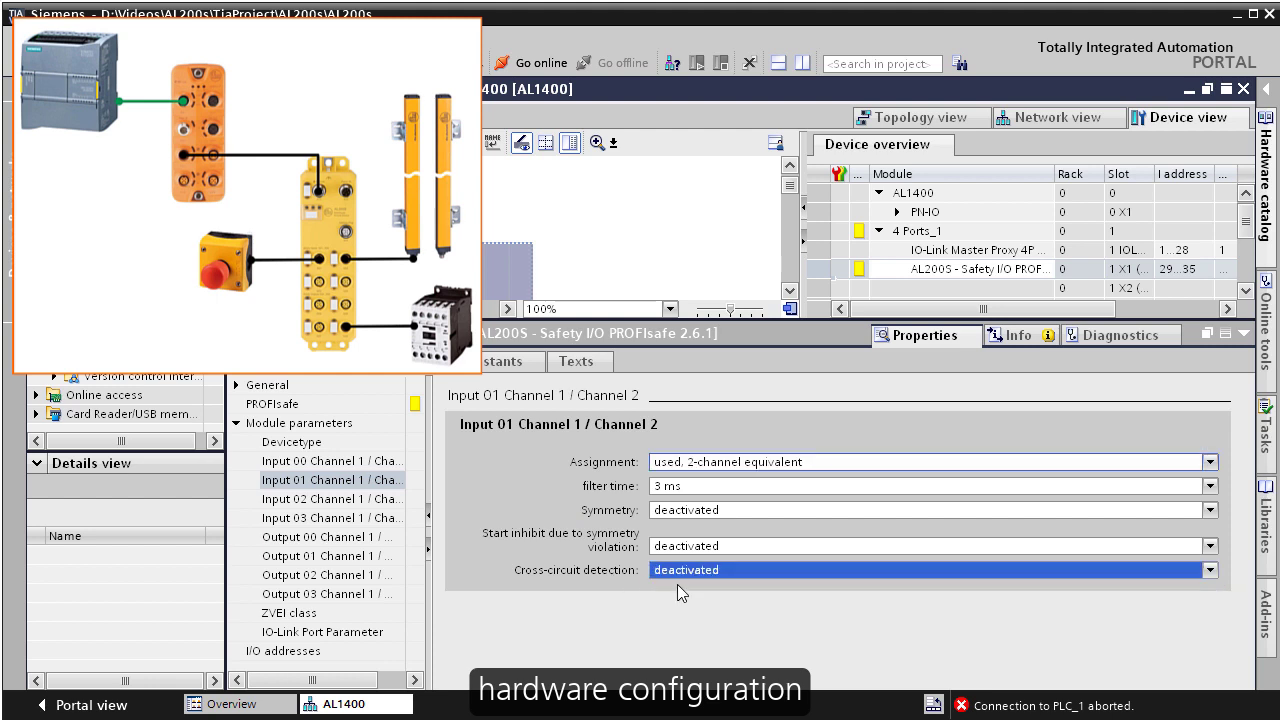
Set the Output 03 Channel 1 / Channel 2 assignment to "used, 2-channel" and save the project.
{"action": "left_click", "coordinate": [350, 594]}
{"action": "left_click", "coordinate": [740, 462]}
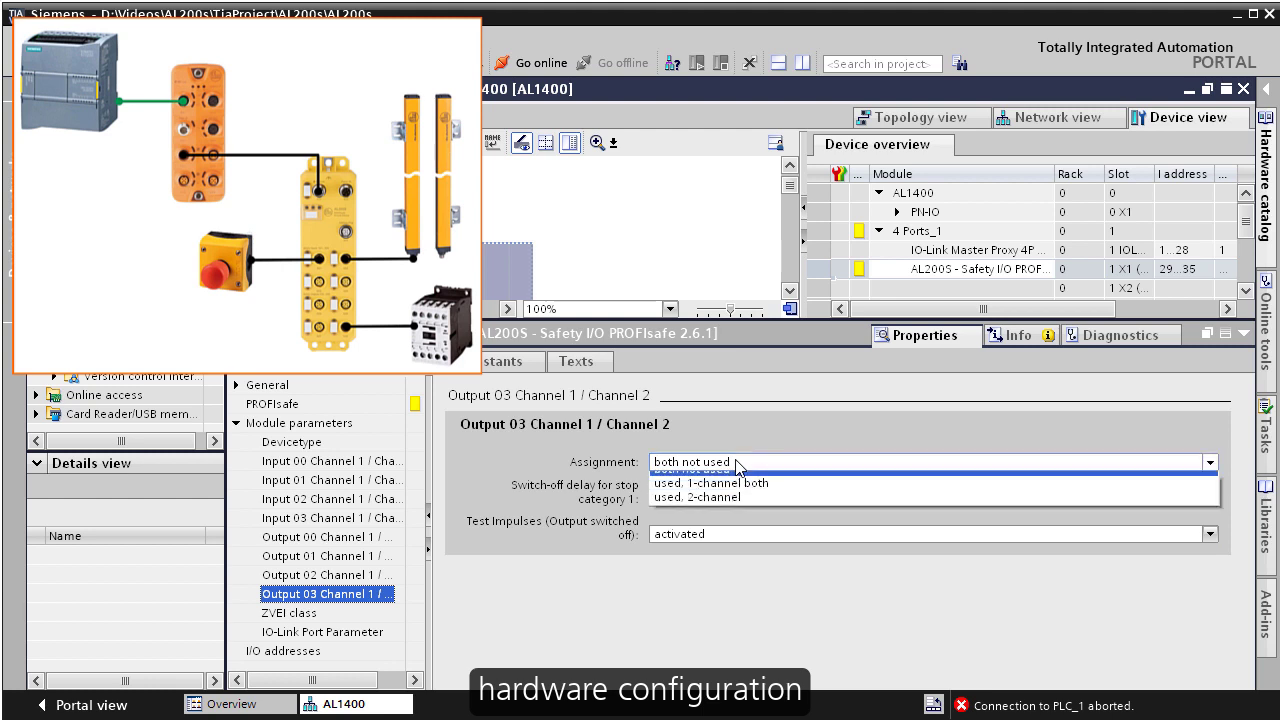
{"action": "left_click", "coordinate": [732, 509]}
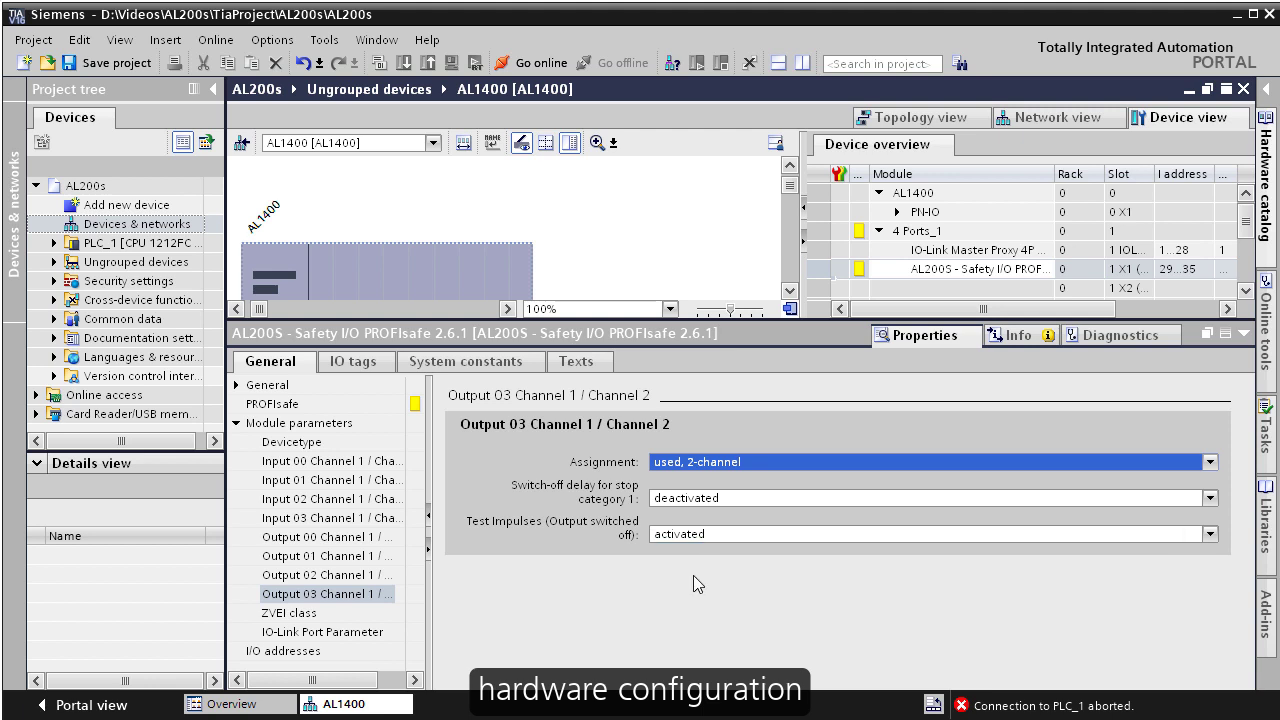
{"action": "left_click", "coordinate": [127, 64]}
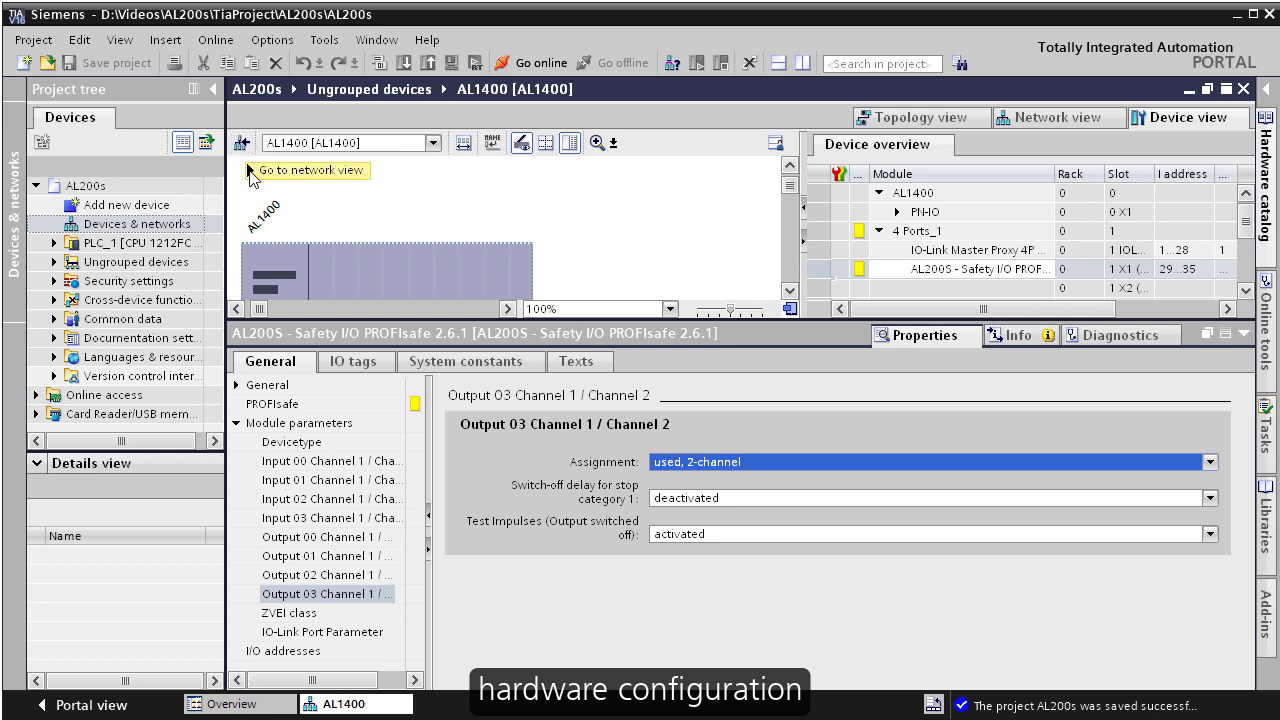
Start the "calculate F_iPar_CRC" device tool for the AL200S module and review all listed input and output parameters.
{"action": "left_click", "coordinate": [961, 270]}
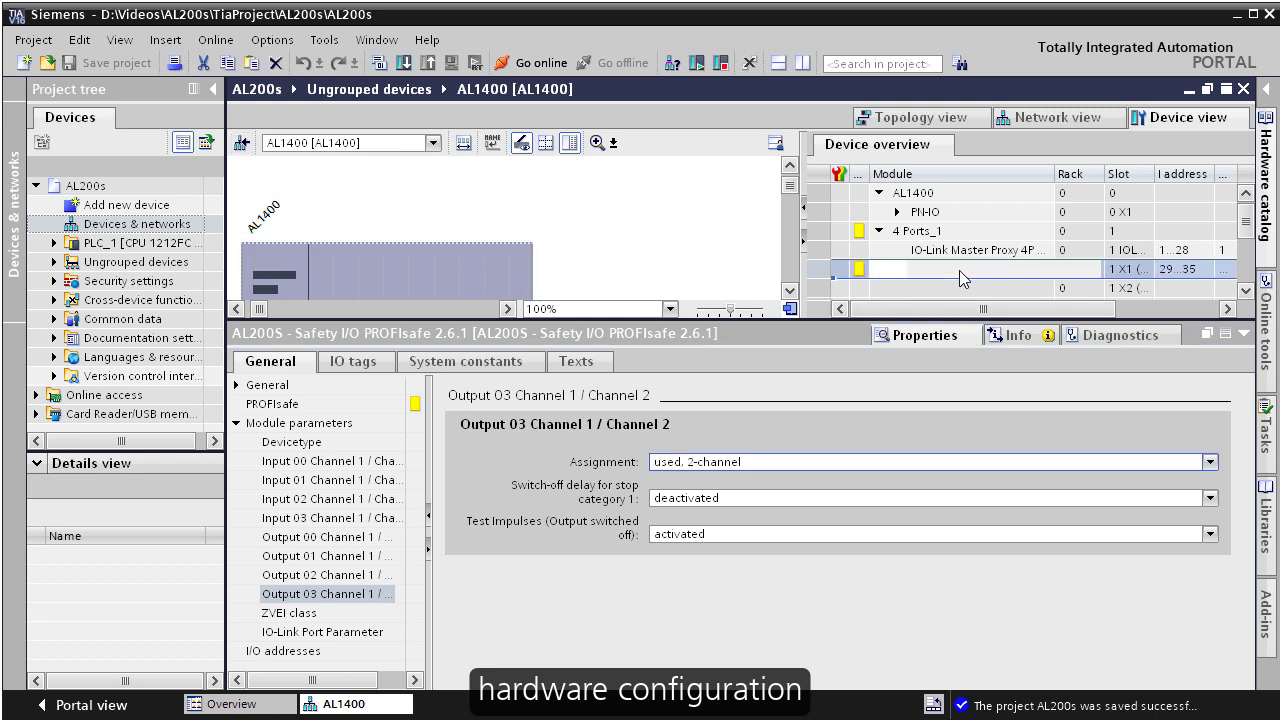
{"action": "right_click", "coordinate": [960, 270]}
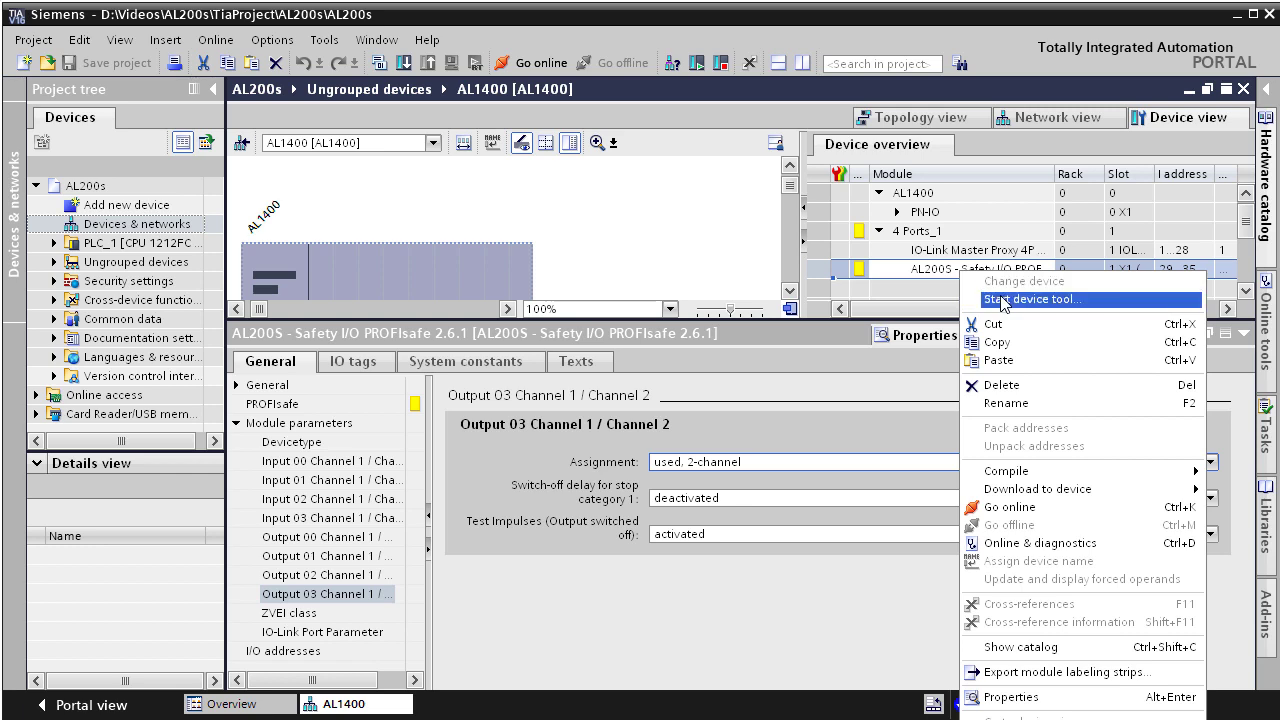
{"action": "left_click", "coordinate": [1004, 300]}
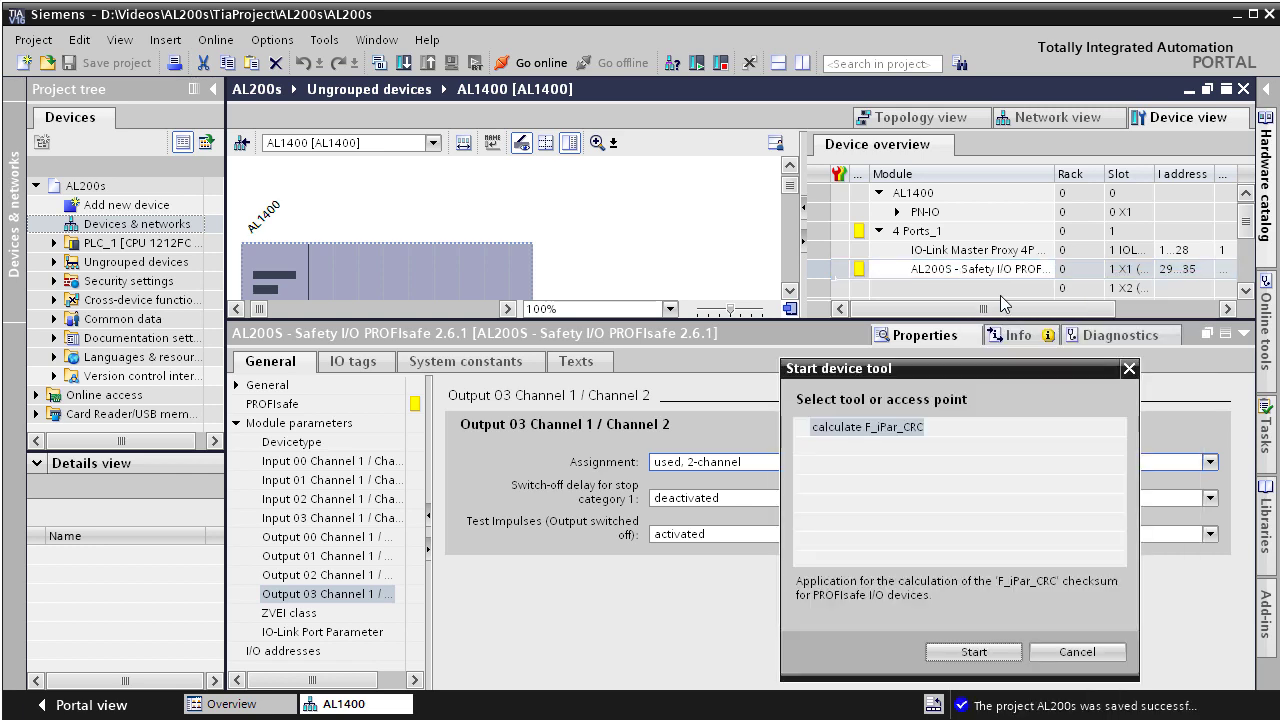
{"action": "left_click", "coordinate": [990, 652]}
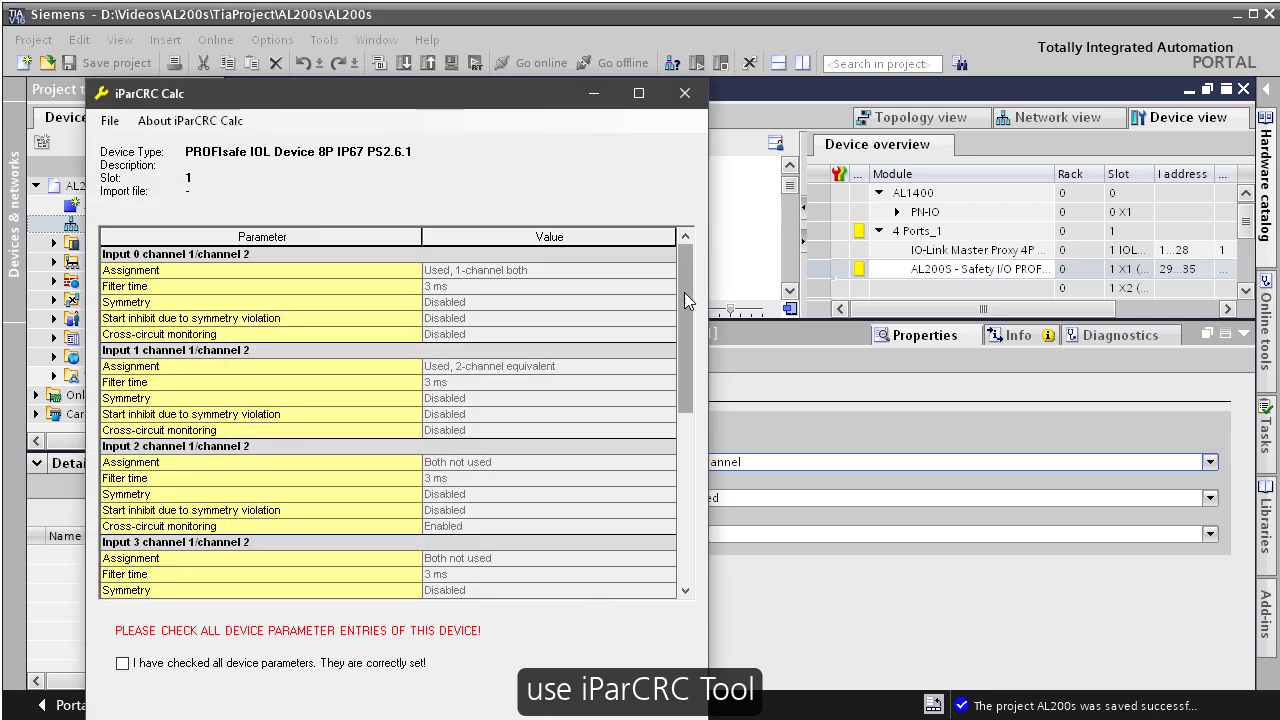
{"action": "left_click_drag", "start_coordinate": [684, 292], "coordinate": [682, 515]}
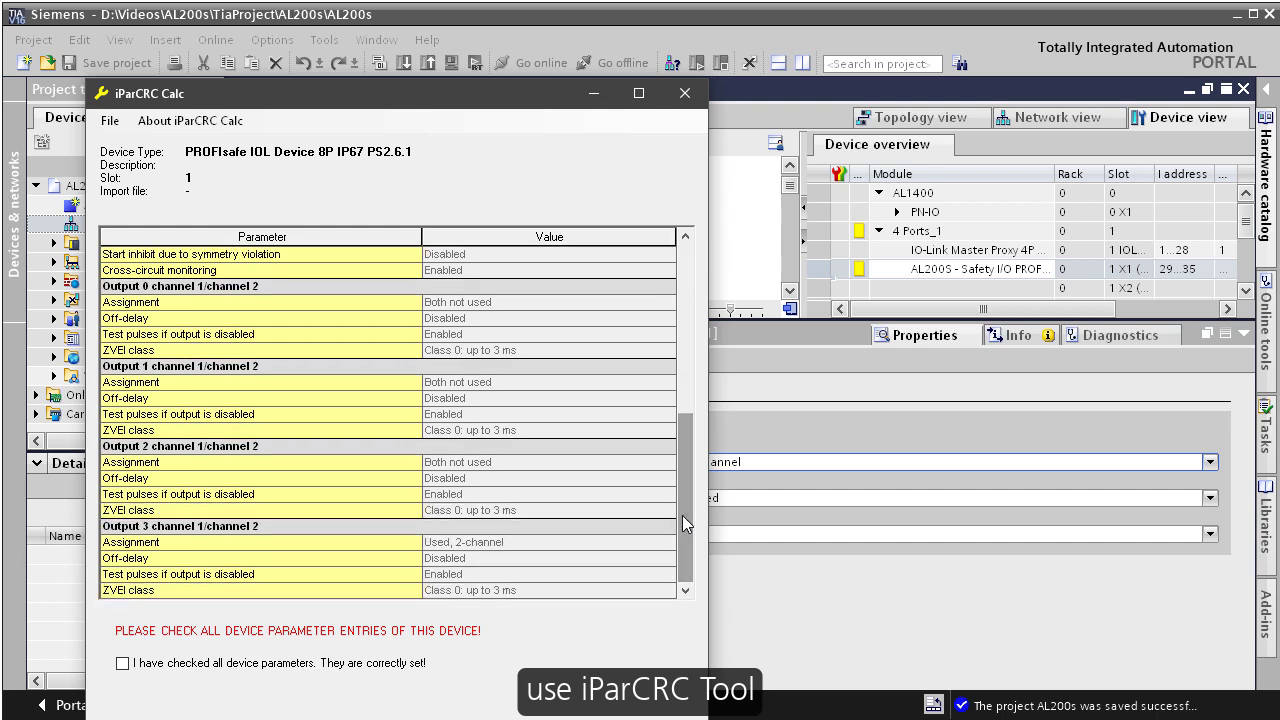
Confirm that all device parameters are checked and correctly set, copy the hexadecimal F_iPar_CRC value, and return to the project.
{"action": "left_click", "coordinate": [122, 663]}
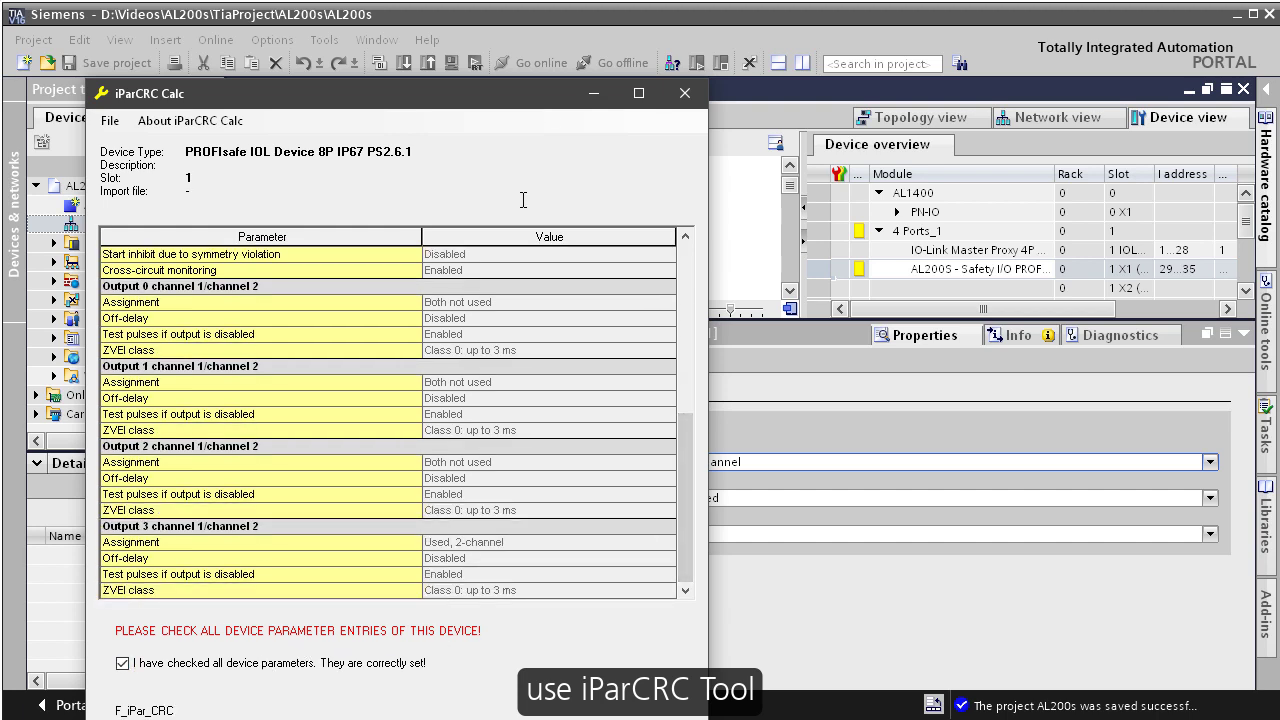
{"action": "left_click_drag", "start_coordinate": [537, 104], "coordinate": [583, 29]}
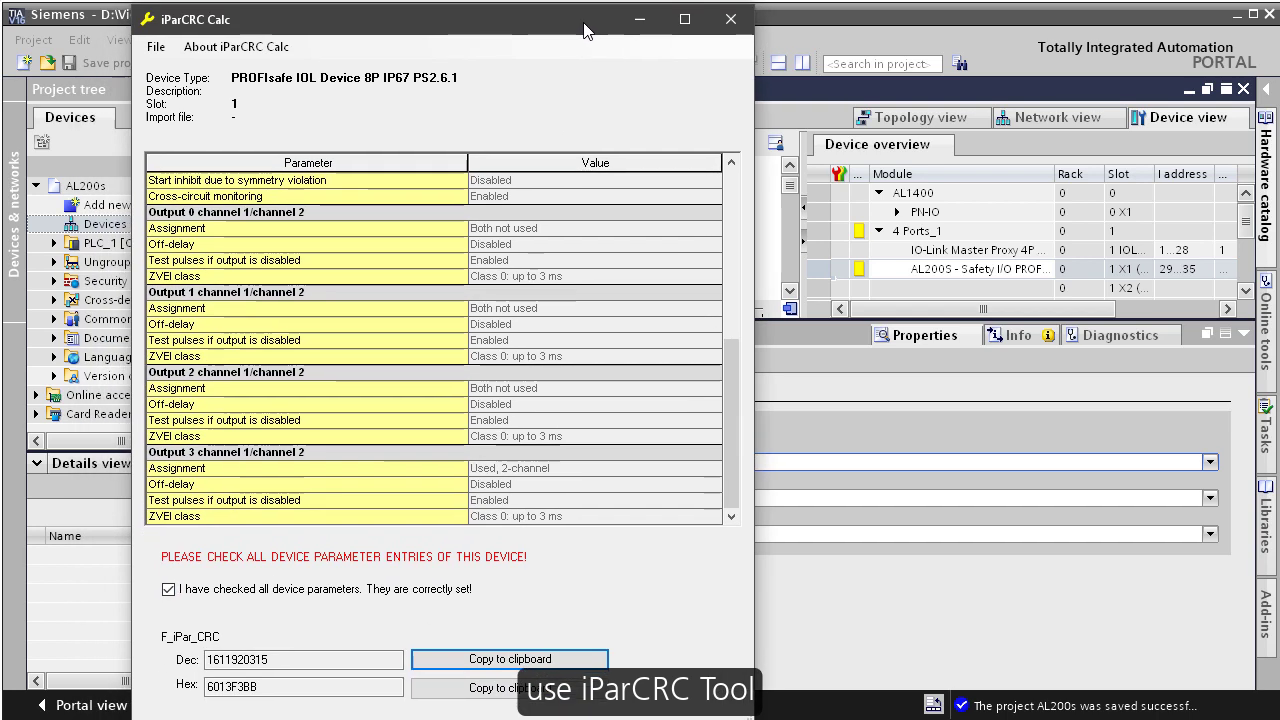
{"action": "left_click", "coordinate": [530, 690]}
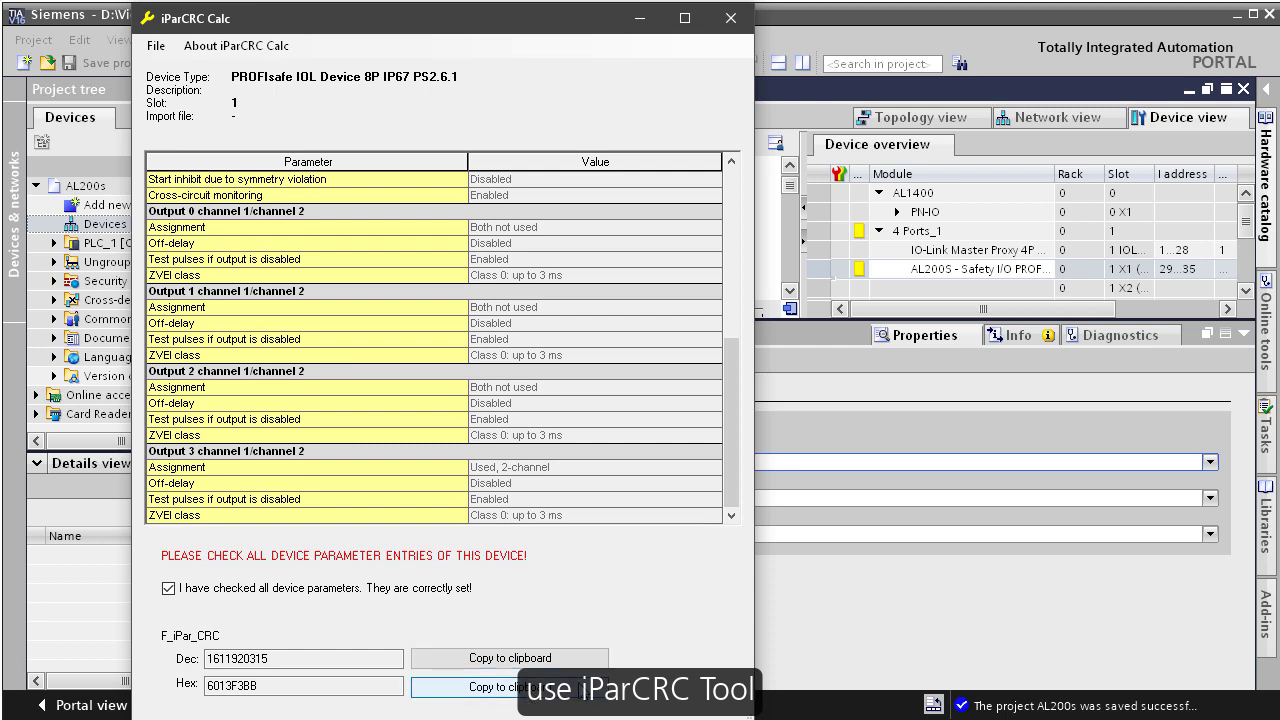
{"action": "left_click", "coordinate": [932, 628]}
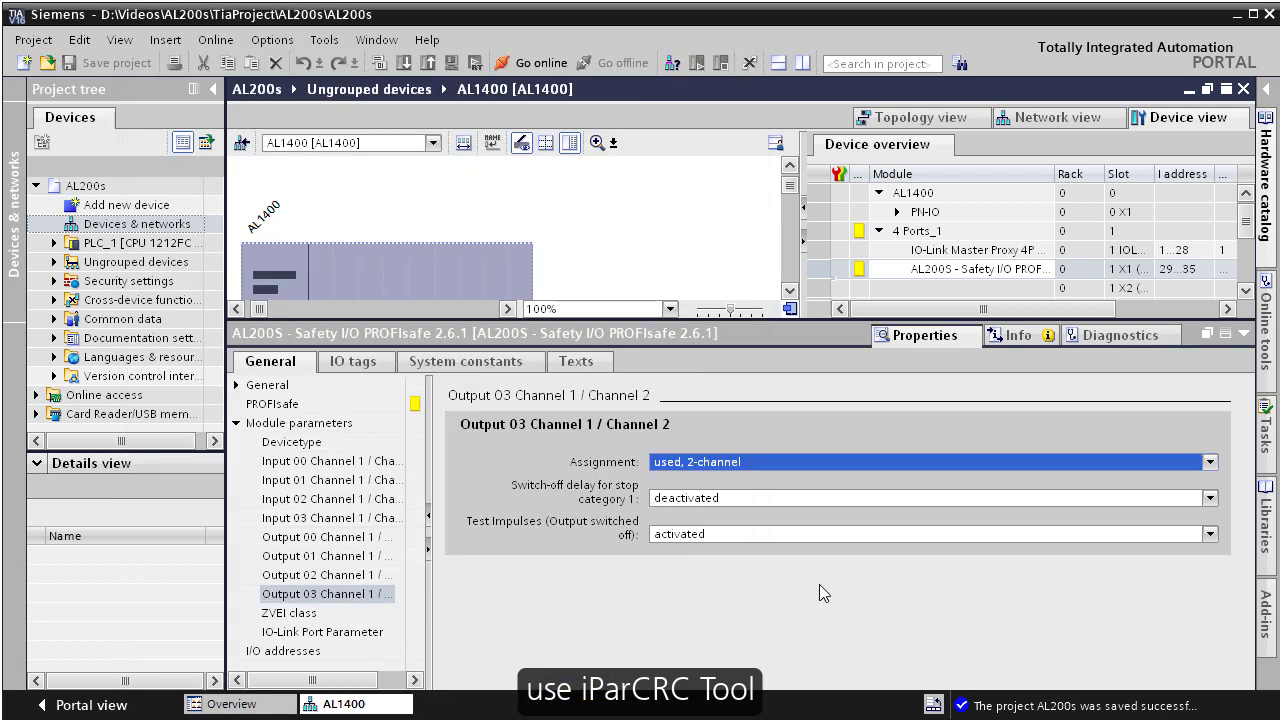
Set F_iPar_CRC to 6013F3BB in the AL200S module's PROFIsafe parameters.
{"action": "left_click", "coordinate": [292, 405]}
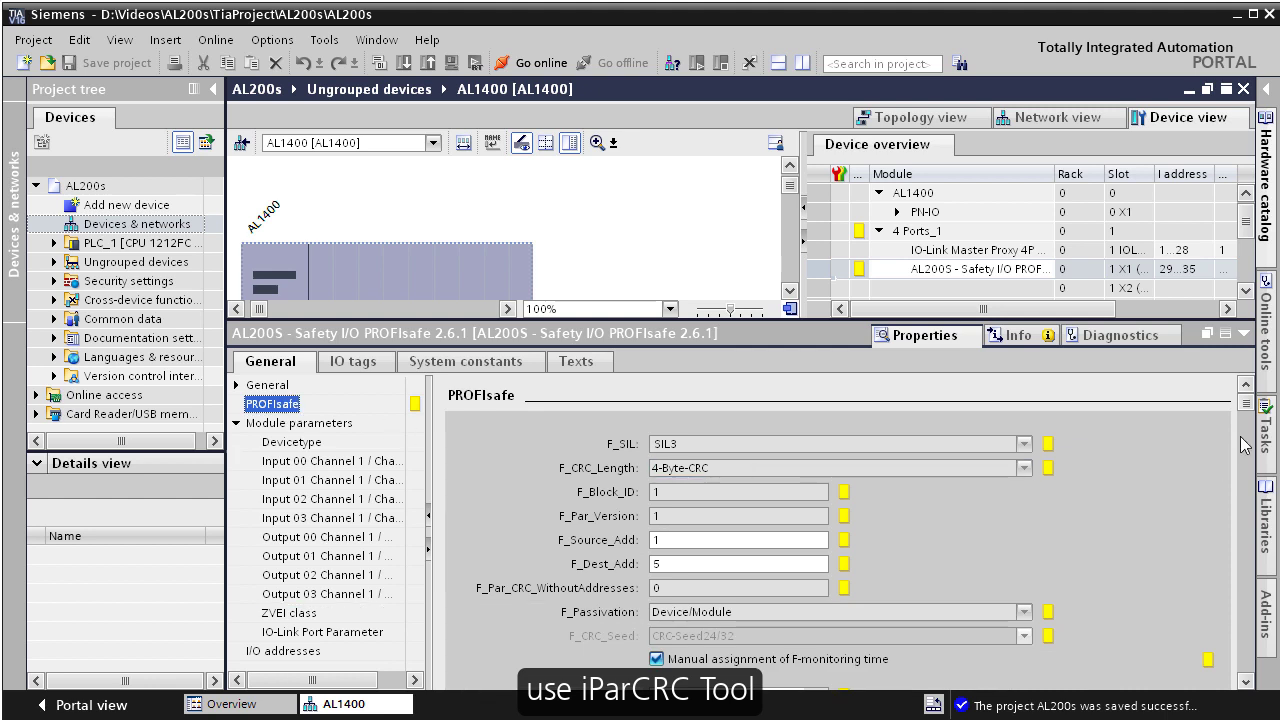
{"action": "scroll", "coordinate": [1246, 448], "scroll_direction": "down", "scroll_amount": 3}
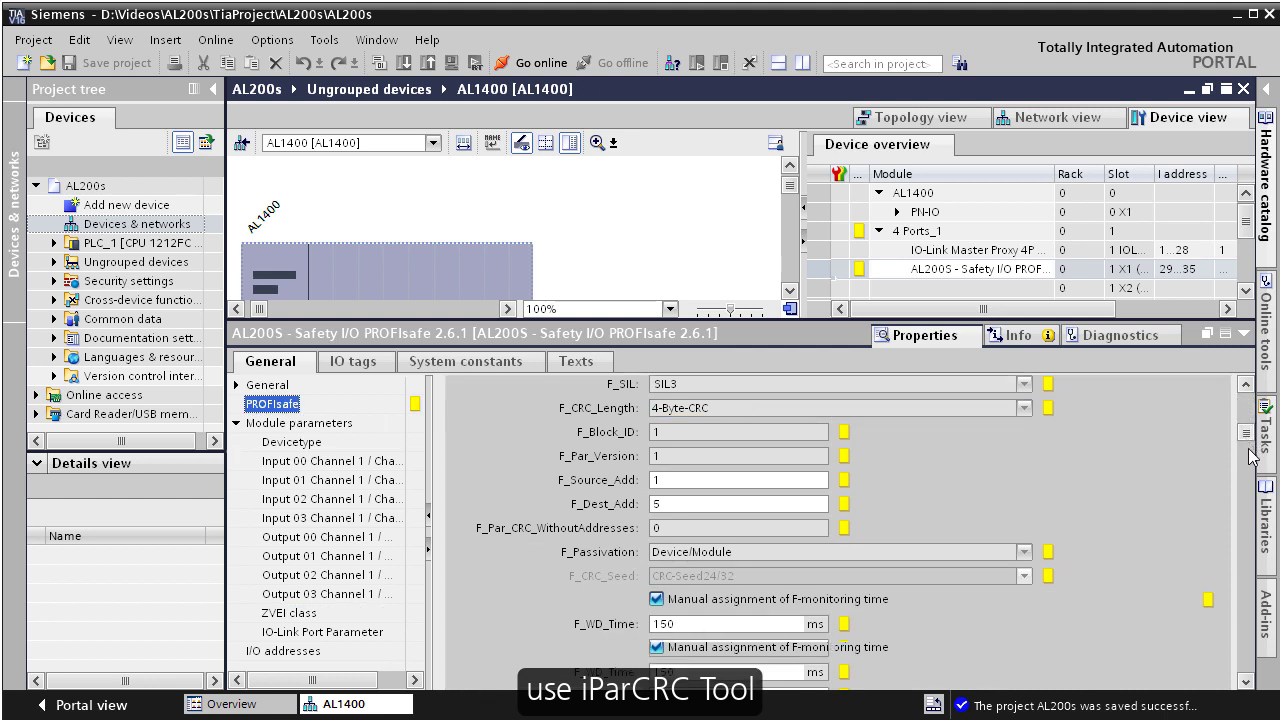
{"action": "scroll", "coordinate": [1248, 456], "scroll_direction": "down", "scroll_amount": 1}
{"action": "left_click", "coordinate": [677, 622]}
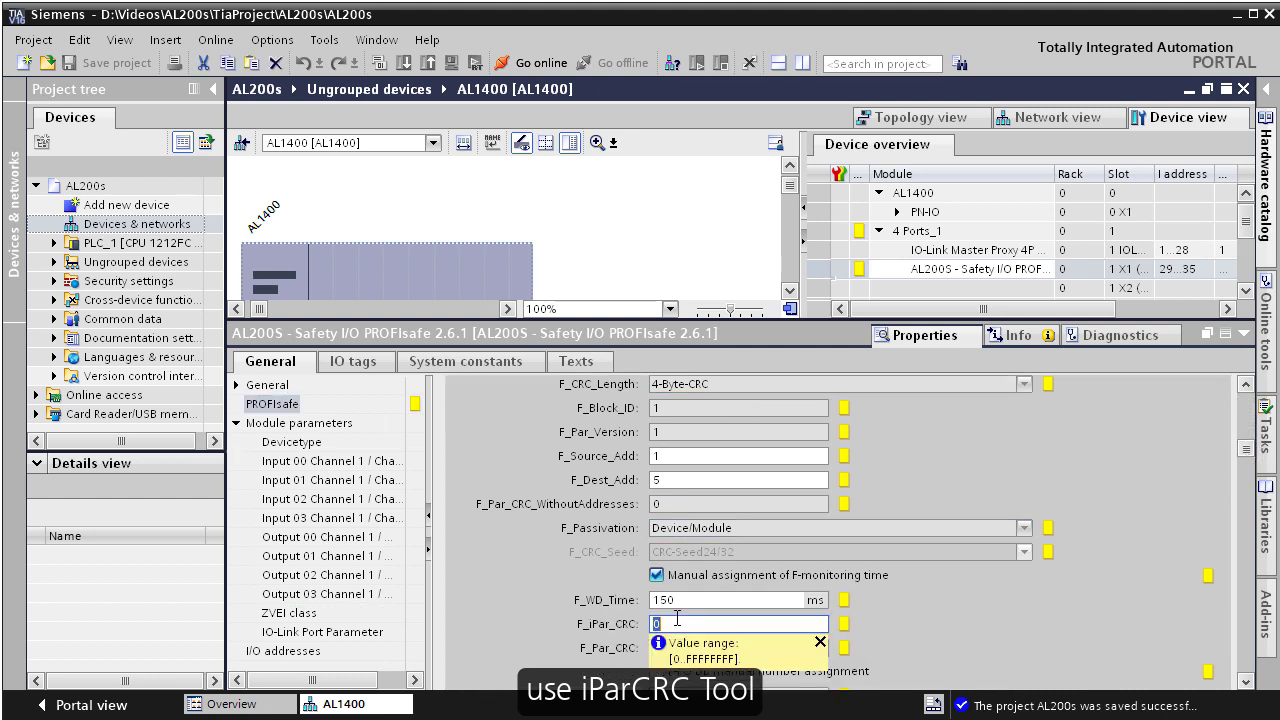
{"action": "type", "text": "6014F3BB"}
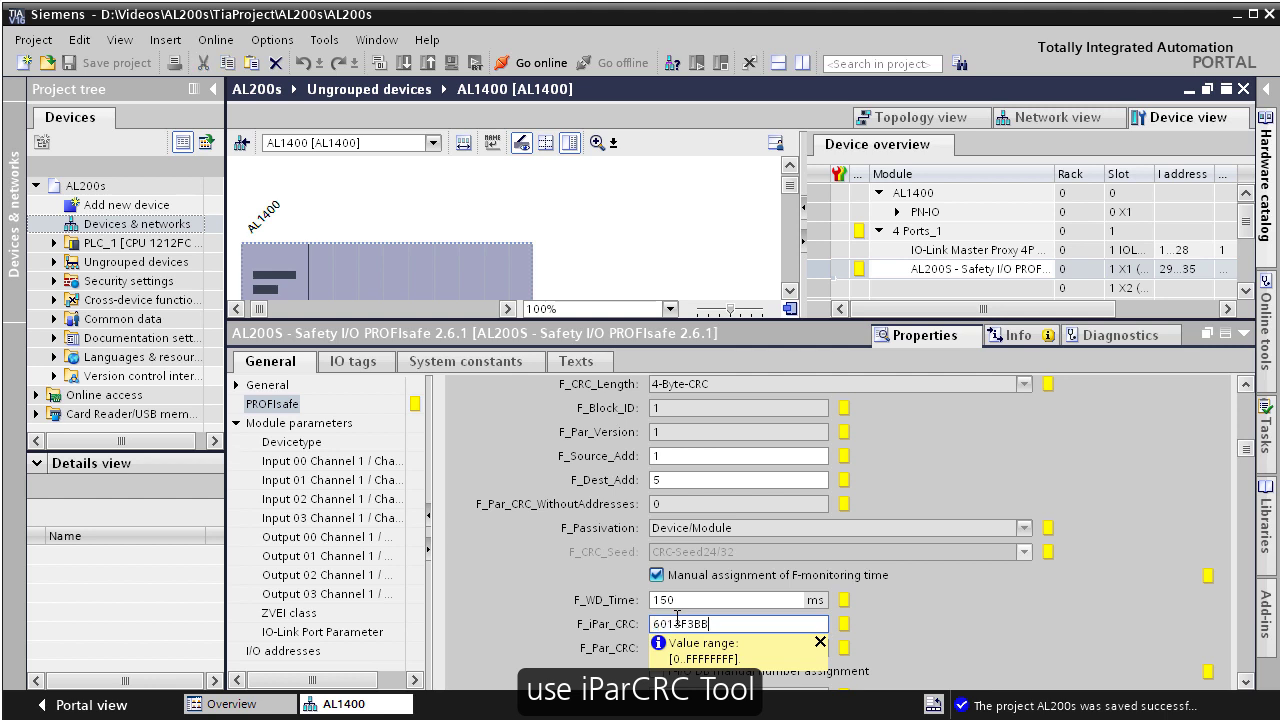
{"action": "left_click", "coordinate": [1018, 566]}
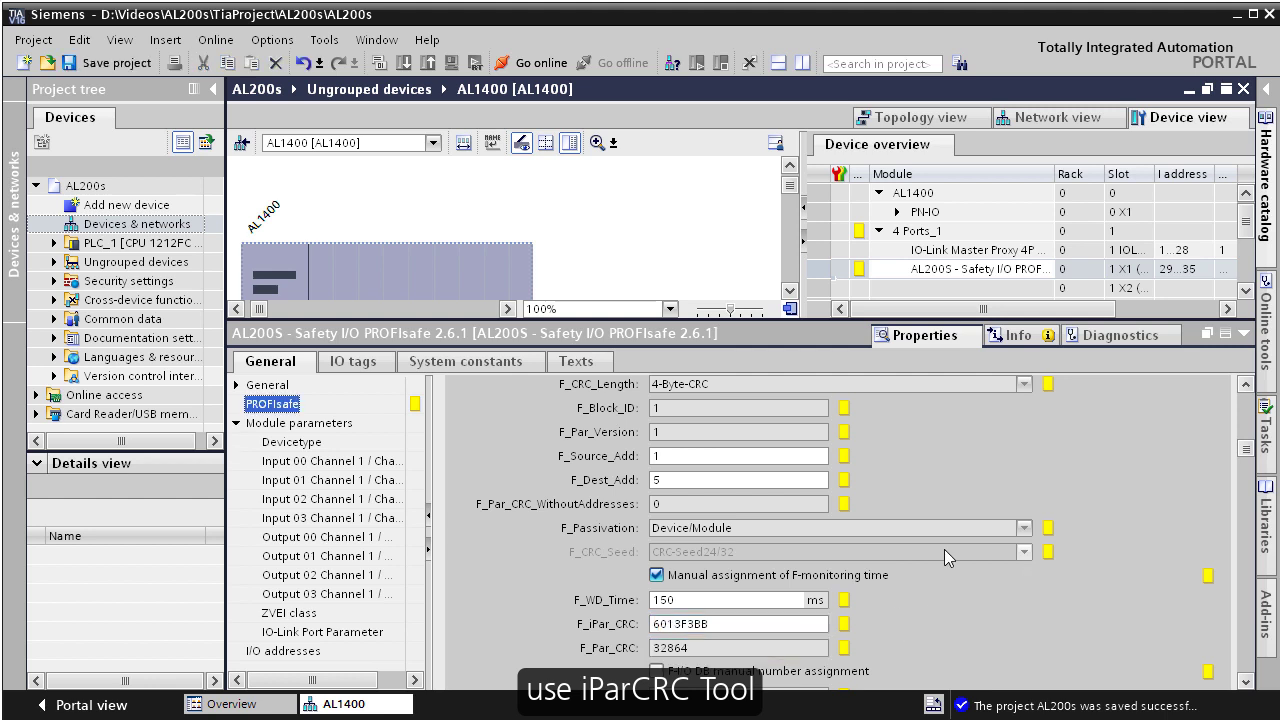
Look up the AL200S module's hardware identifier in its system constants.
{"action": "left_click", "coordinate": [465, 361]}
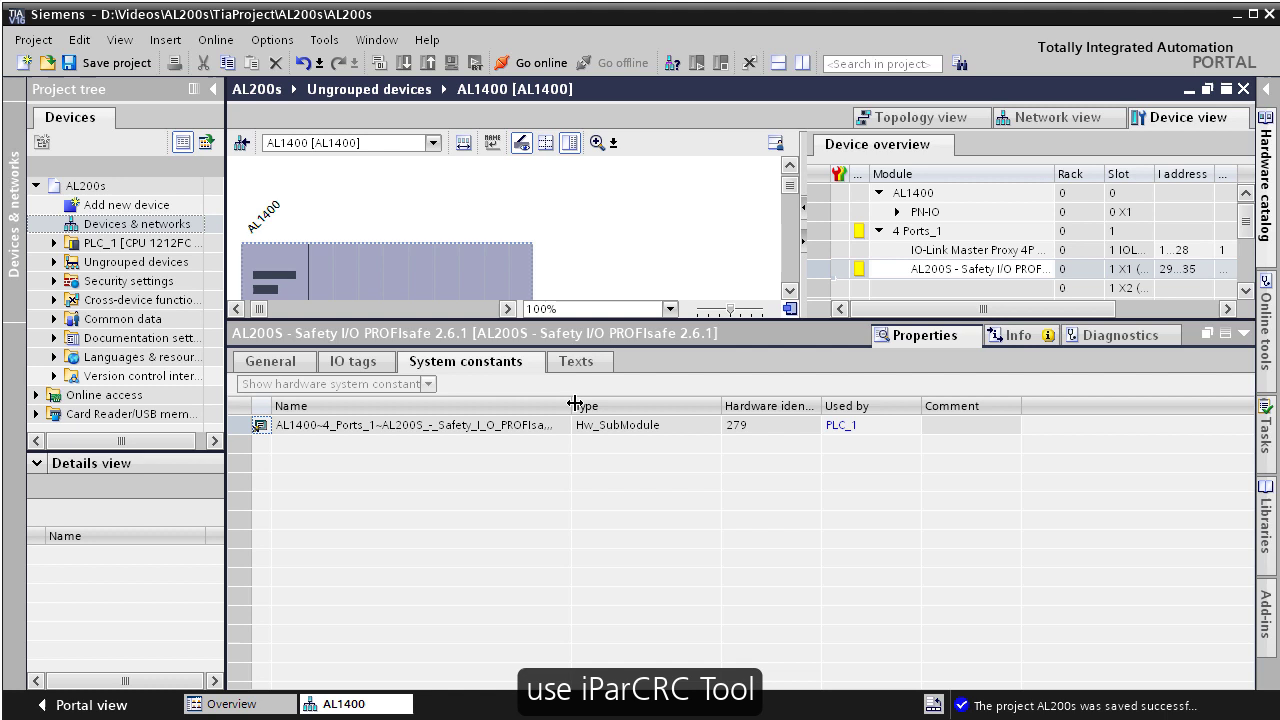
{"action": "left_click", "coordinate": [757, 430]}
{"action": "left_click", "coordinate": [762, 436]}
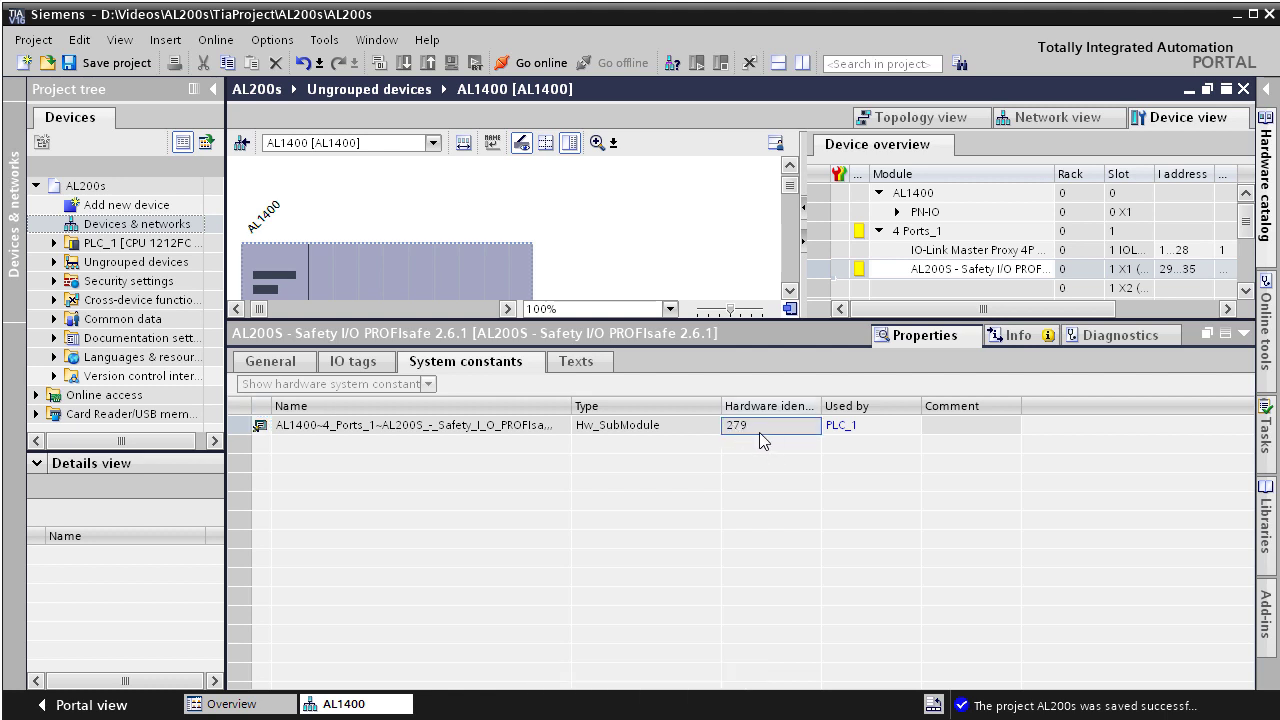
{"action": "double_click", "coordinate": [760, 440]}
{"action": "left_click", "coordinate": [761, 432]}
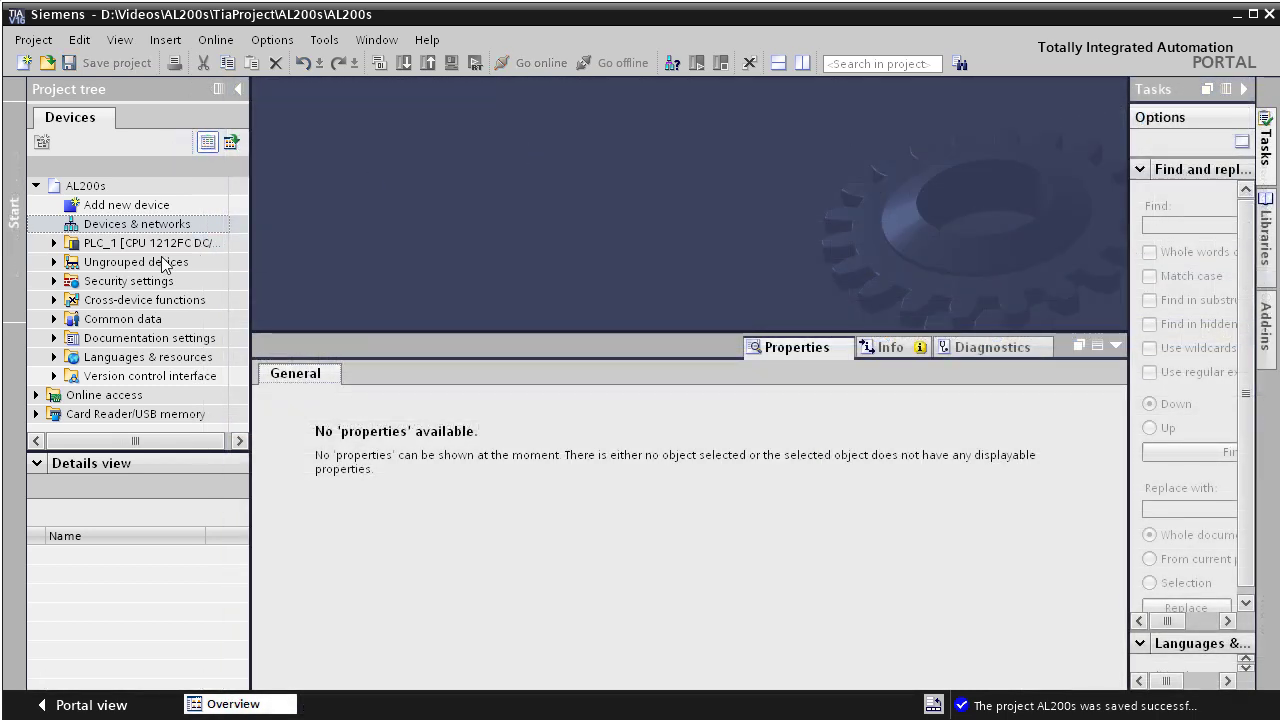
Expand PLC_1's PLC data types in the project and the Datatypes folder of the global library PRSF_AL200S_LIB_V16.
{"action": "left_click", "coordinate": [55, 244]}
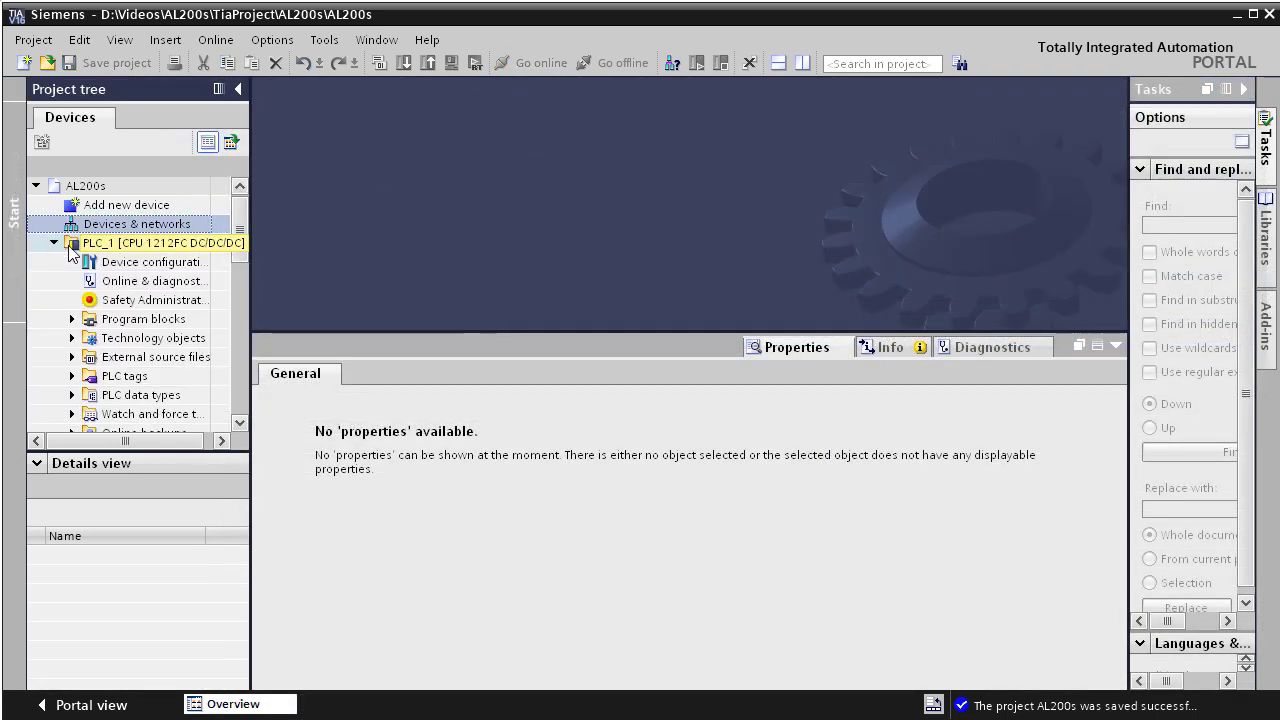
{"action": "left_click_drag", "start_coordinate": [240, 242], "coordinate": [244, 282]}
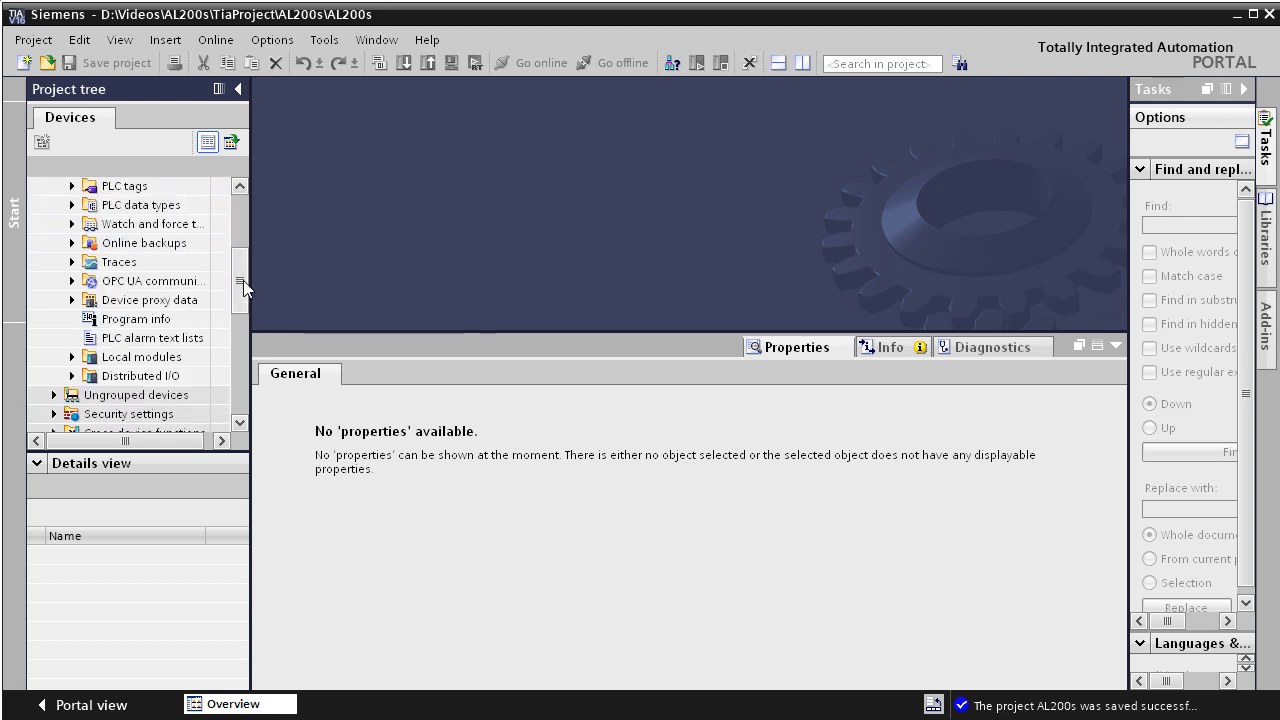
{"action": "left_click", "coordinate": [72, 205]}
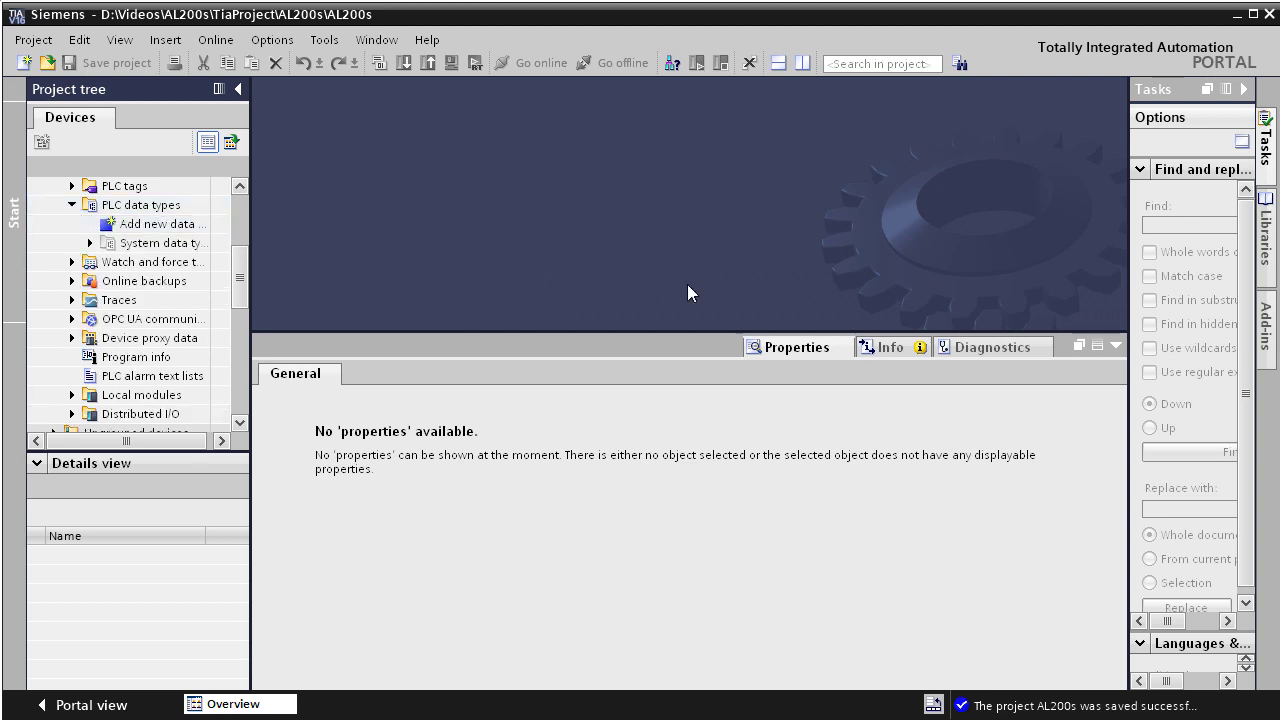
{"action": "left_click_drag", "start_coordinate": [1123, 248], "coordinate": [829, 260]}
{"action": "left_click", "coordinate": [1270, 257]}
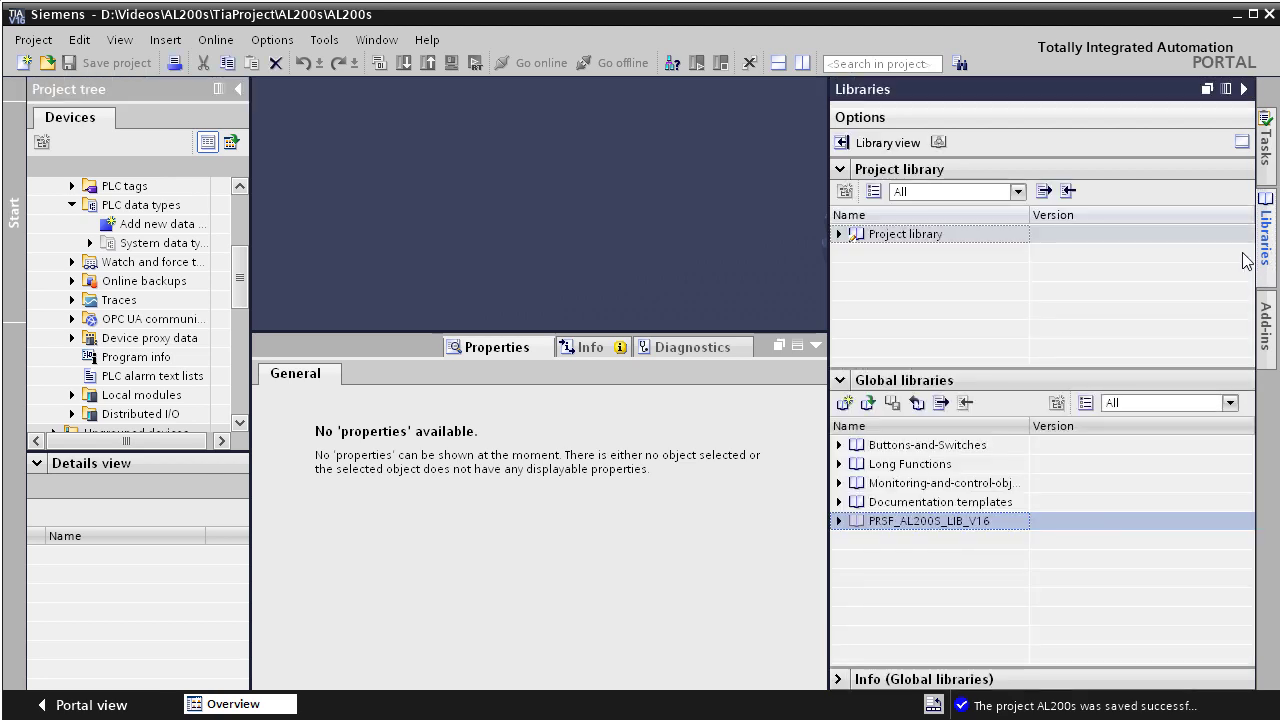
{"action": "left_click", "coordinate": [838, 521]}
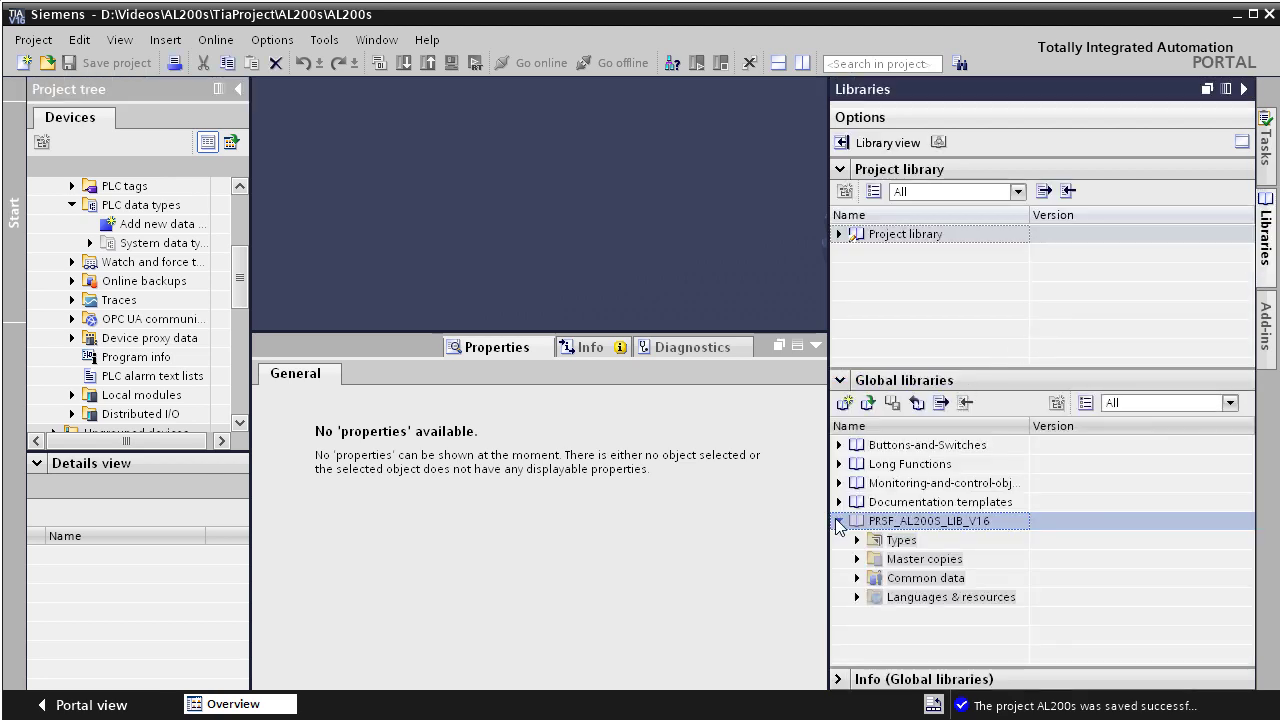
{"action": "left_click", "coordinate": [855, 541]}
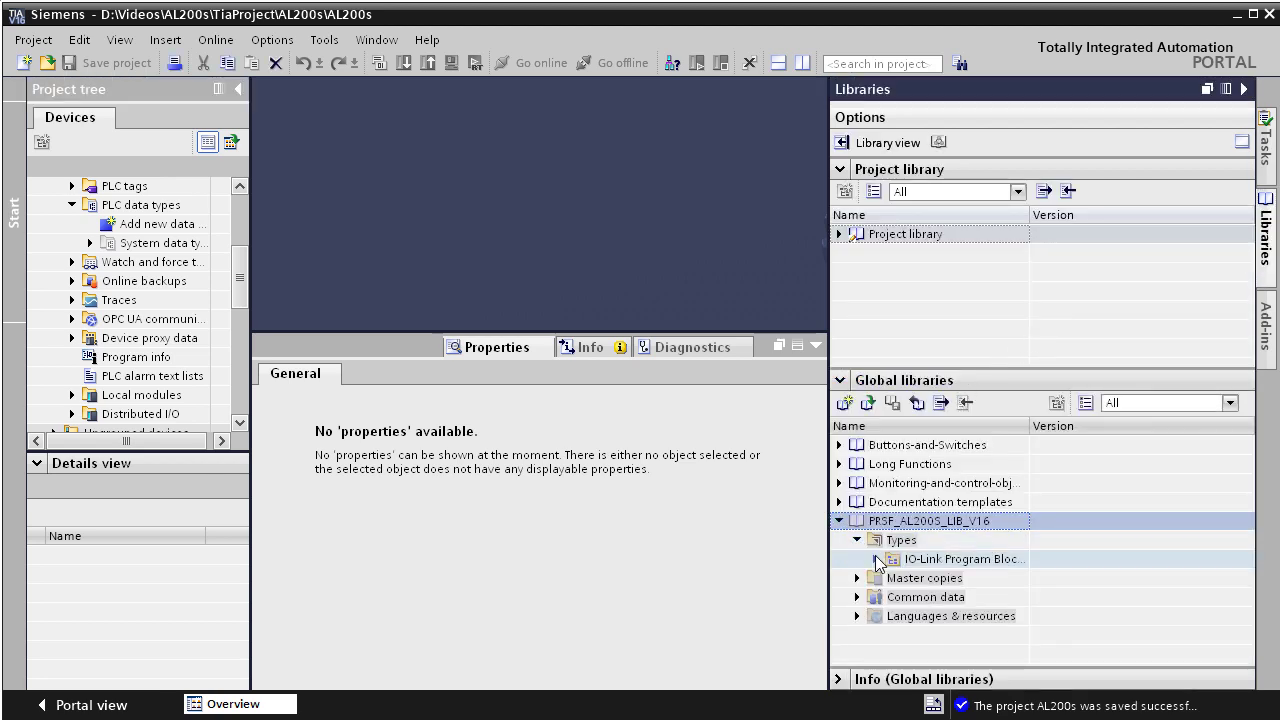
{"action": "left_click", "coordinate": [876, 559]}
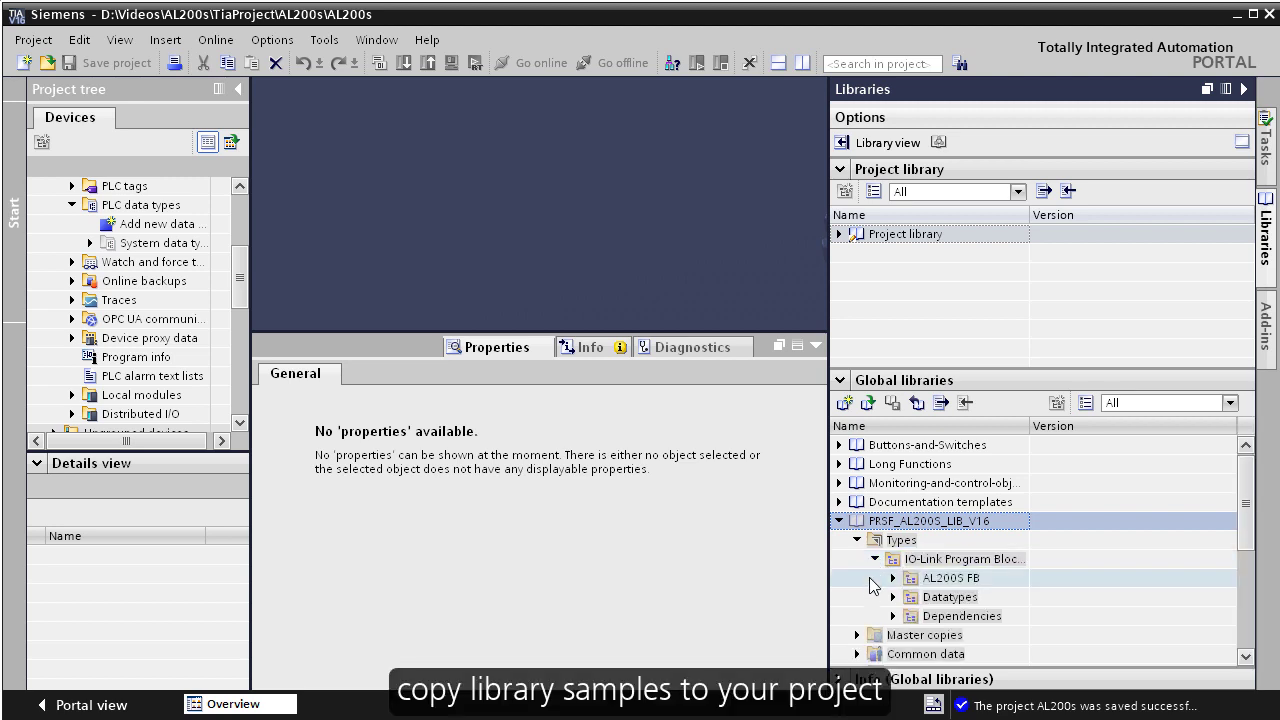
{"action": "left_click", "coordinate": [893, 597]}
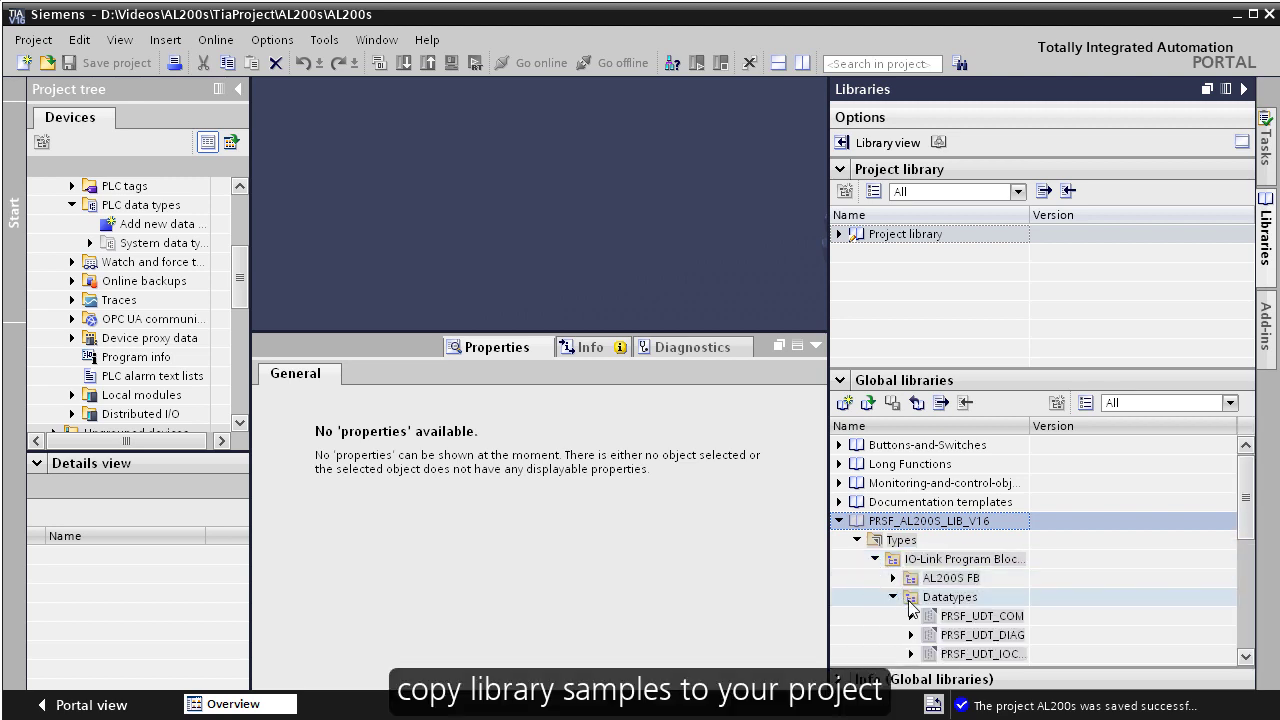
Copy the three library data types, from PRSF_UDT_COM through PRSF_UDT_IOC, into PLC_1's PLC data types.
{"action": "scroll", "coordinate": [937, 605], "scroll_direction": "down", "scroll_amount": 1}
{"action": "left_click", "coordinate": [945, 560]}
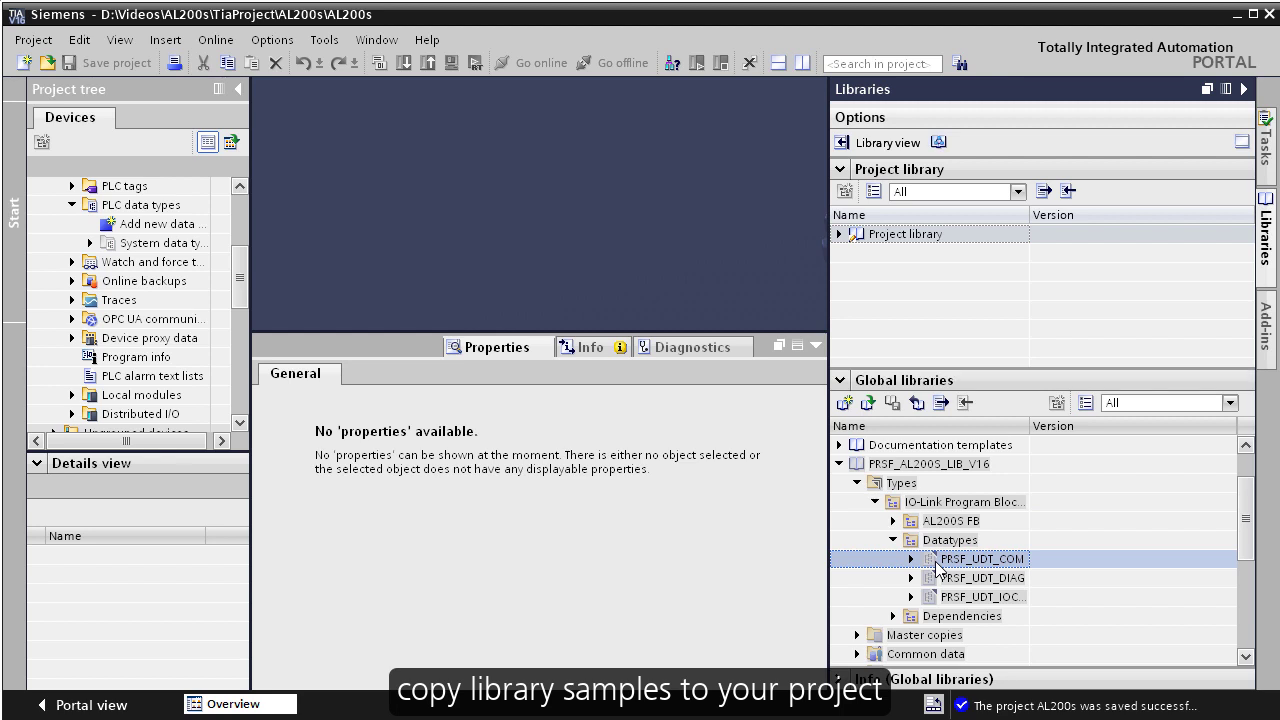
{"action": "left_click", "coordinate": [979, 598], "text": "shift"}
{"action": "right_click", "coordinate": [978, 582]}
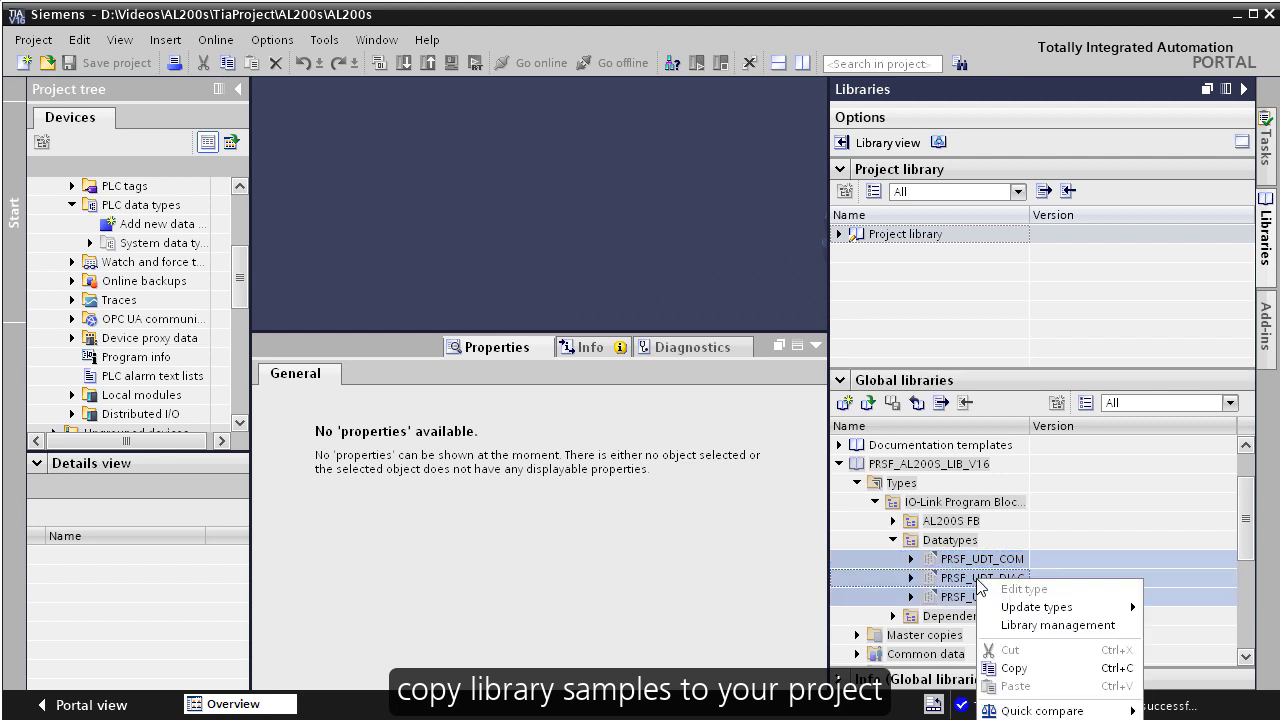
{"action": "left_click", "coordinate": [1014, 668]}
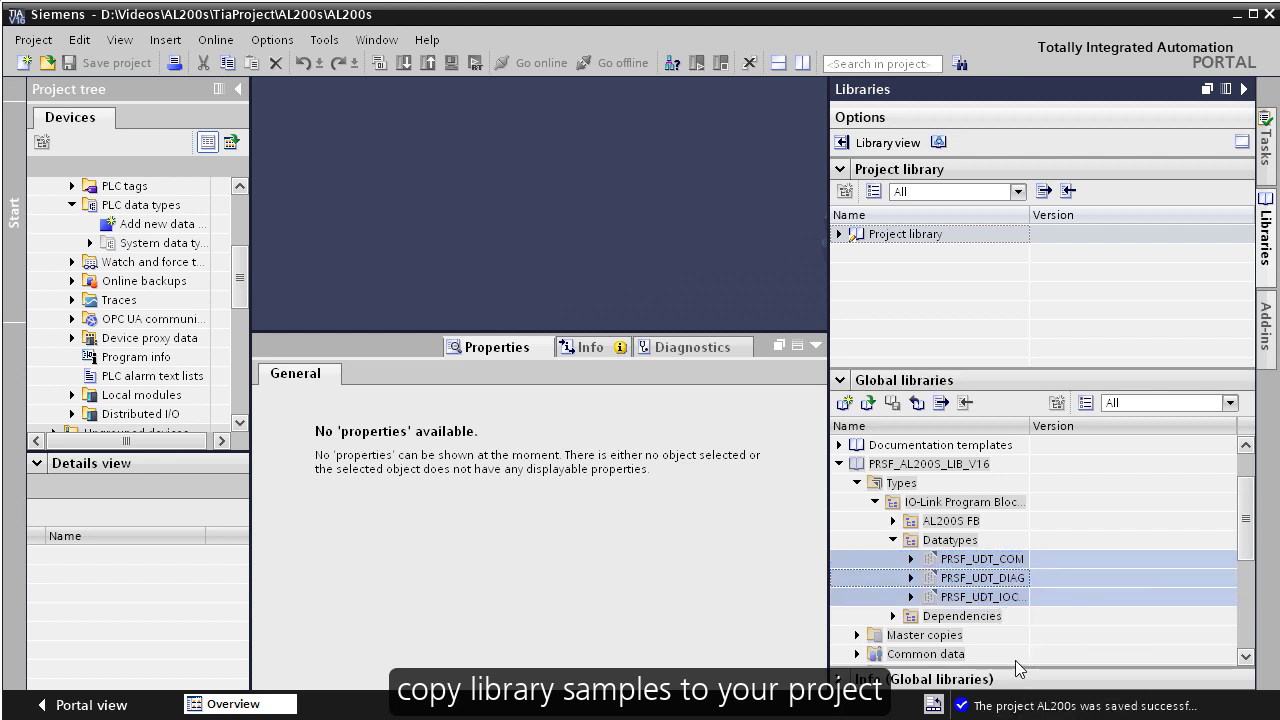
{"action": "left_click", "coordinate": [161, 209]}
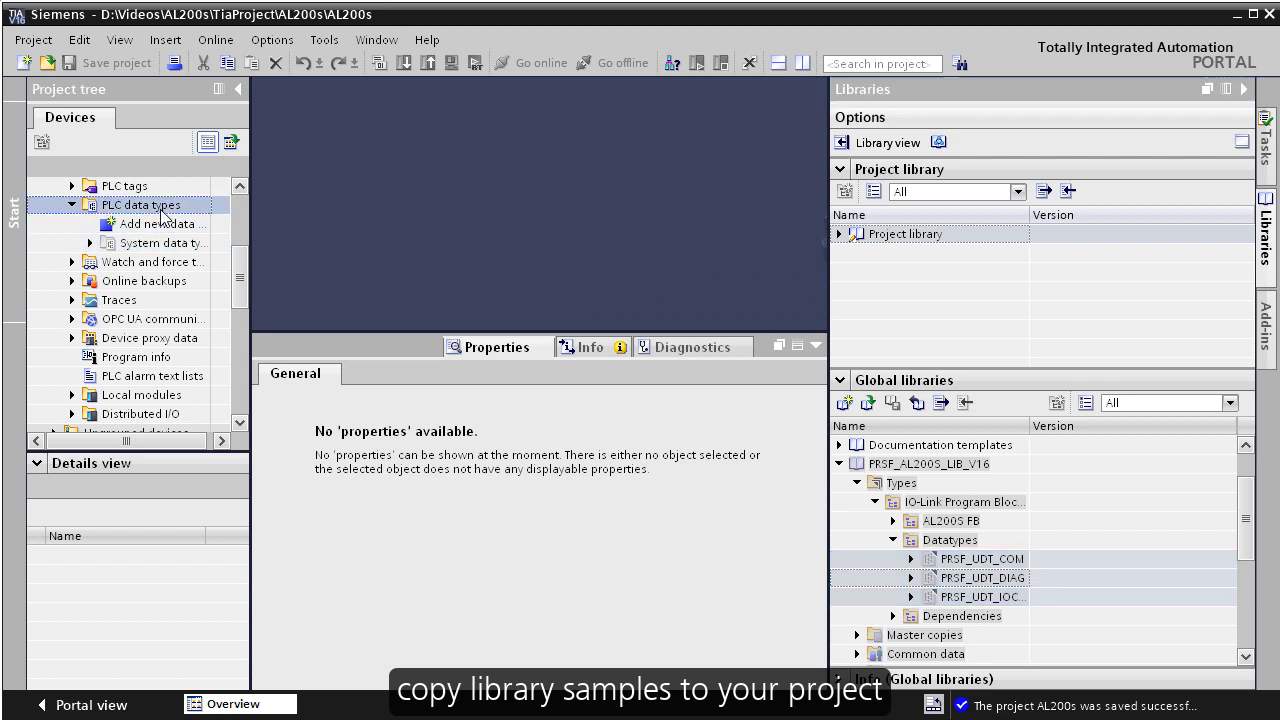
{"action": "right_click", "coordinate": [163, 213]}
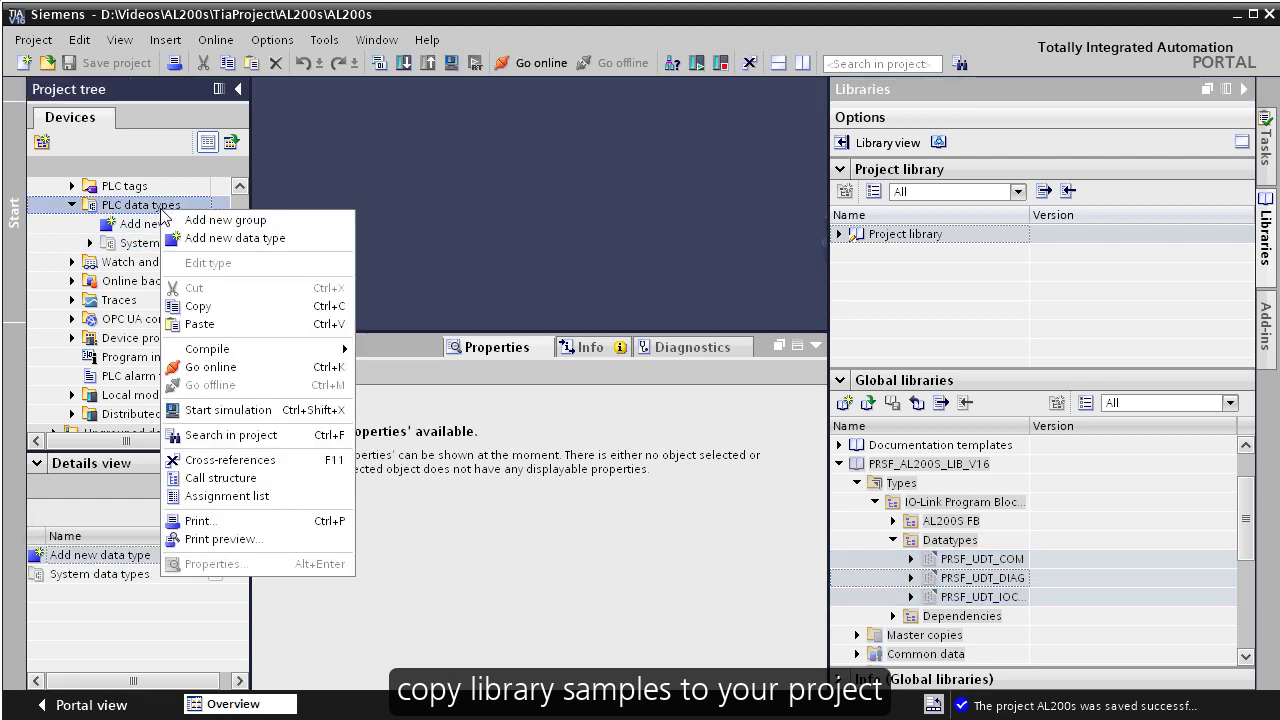
{"action": "left_click", "coordinate": [208, 324]}
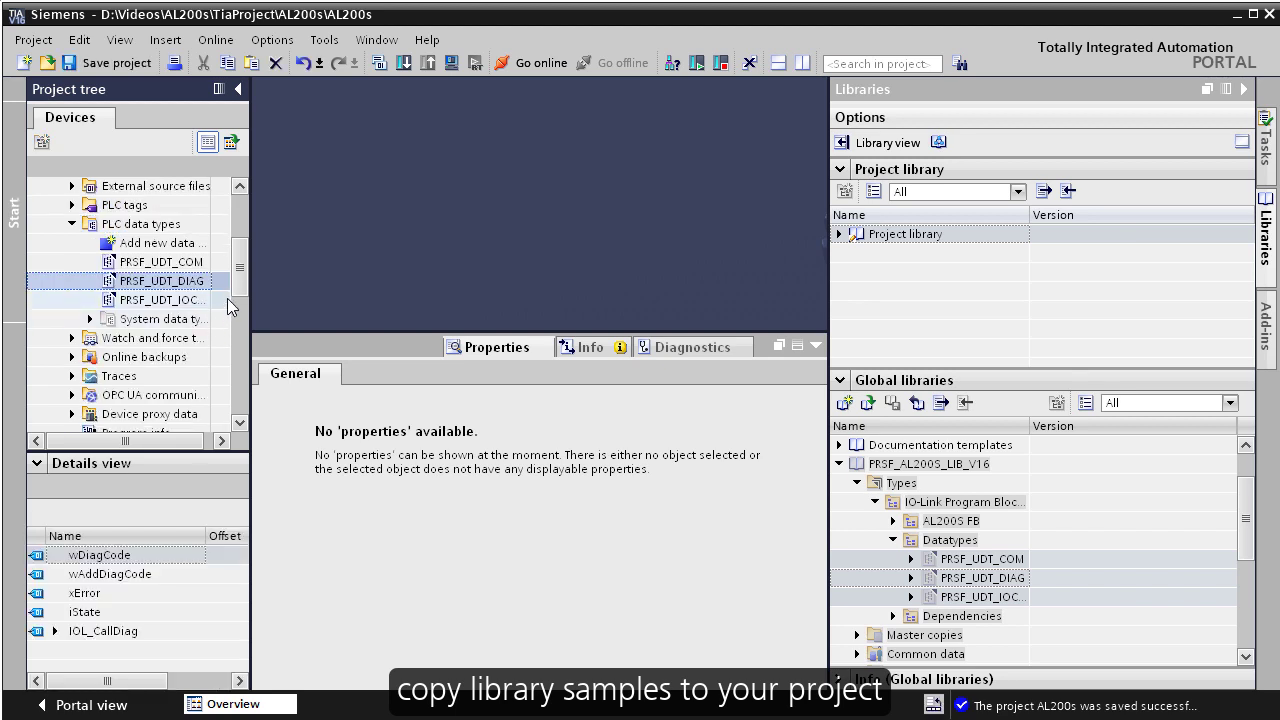
Copy the library function blocks PRSF_AL200S and PRSF_AL200S_Diag into PLC_1's program blocks, moving type instances in accordance with the library structure.
{"action": "left_click_drag", "start_coordinate": [238, 258], "coordinate": [245, 208]}
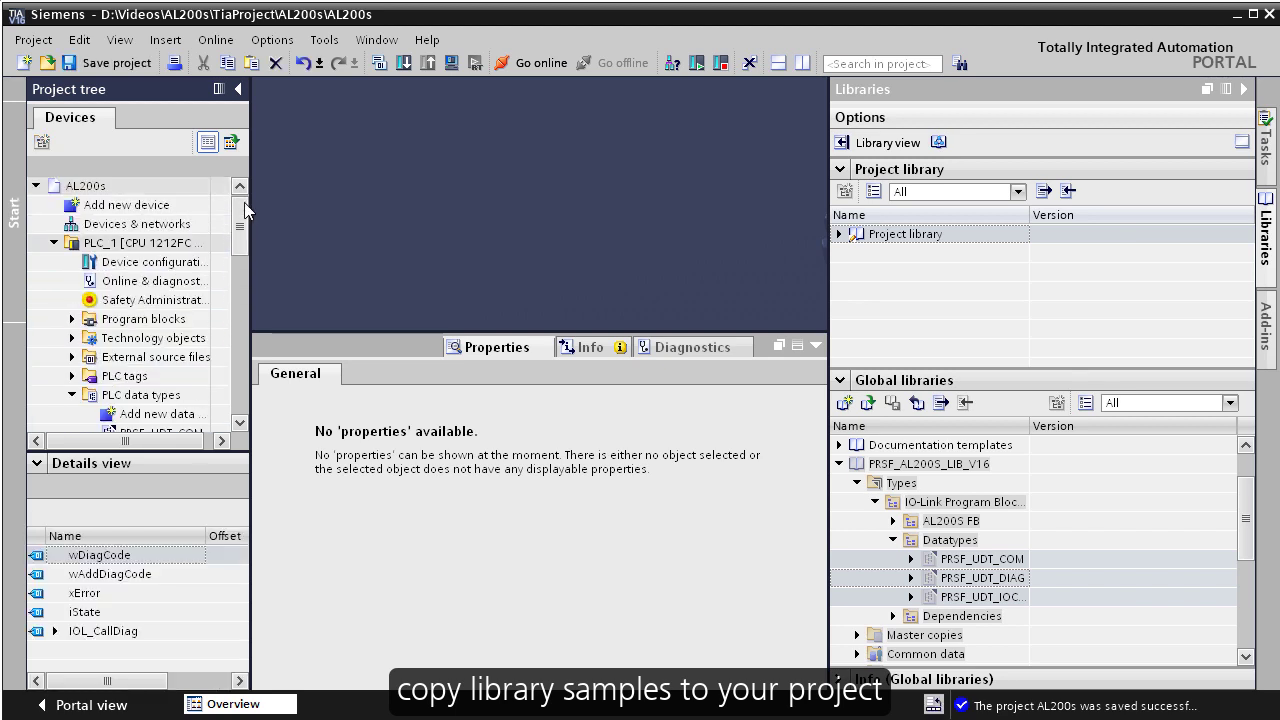
{"action": "left_click", "coordinate": [73, 319]}
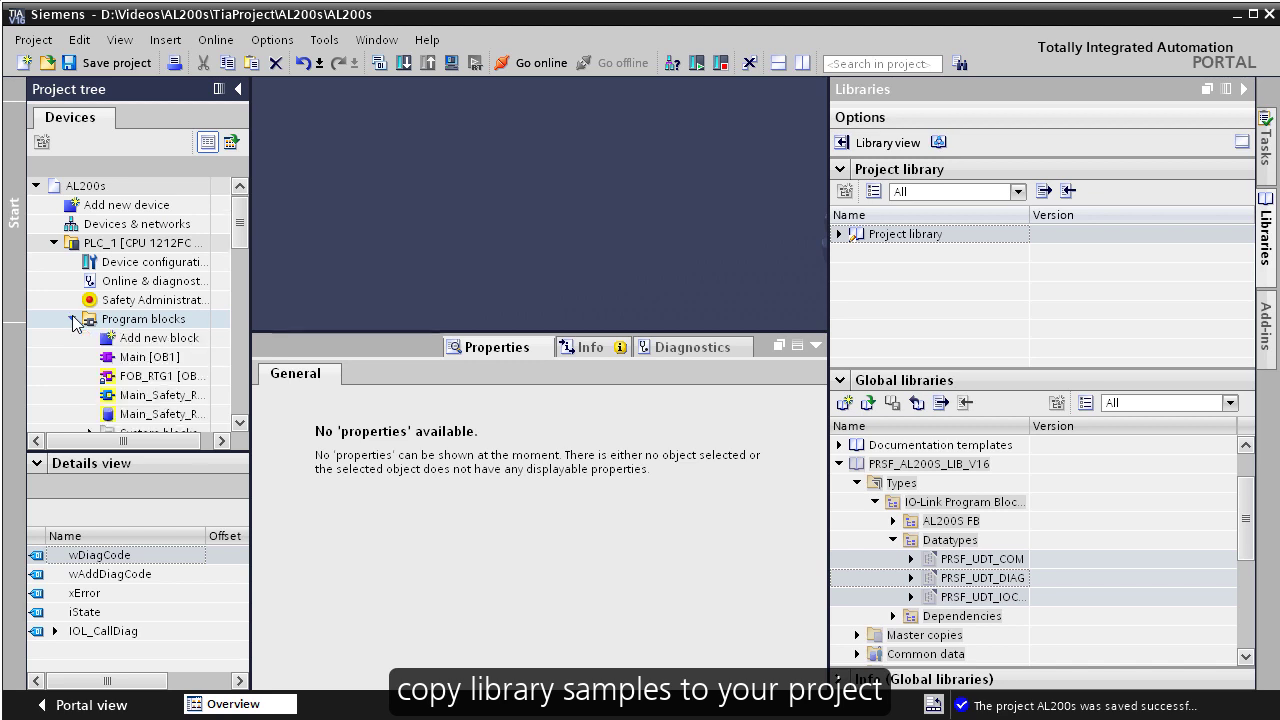
{"action": "scroll", "coordinate": [87, 323], "scroll_direction": "down", "scroll_amount": 1}
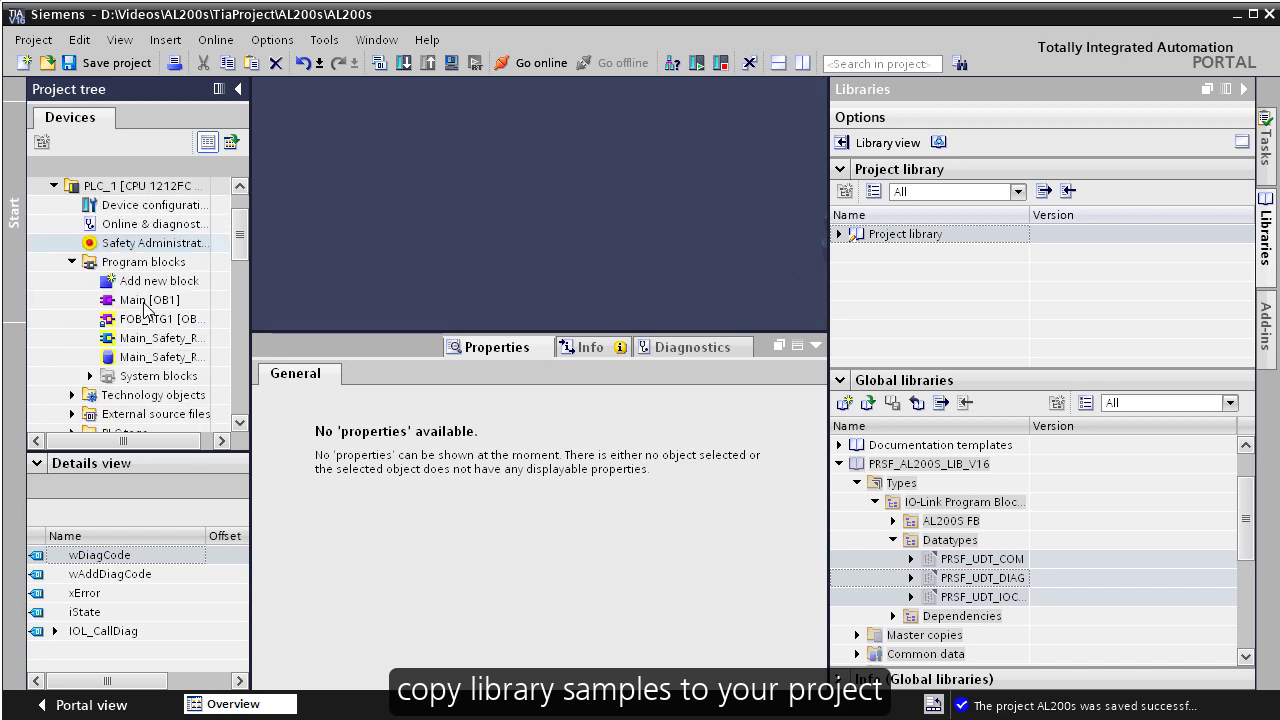
{"action": "left_click", "coordinate": [894, 521]}
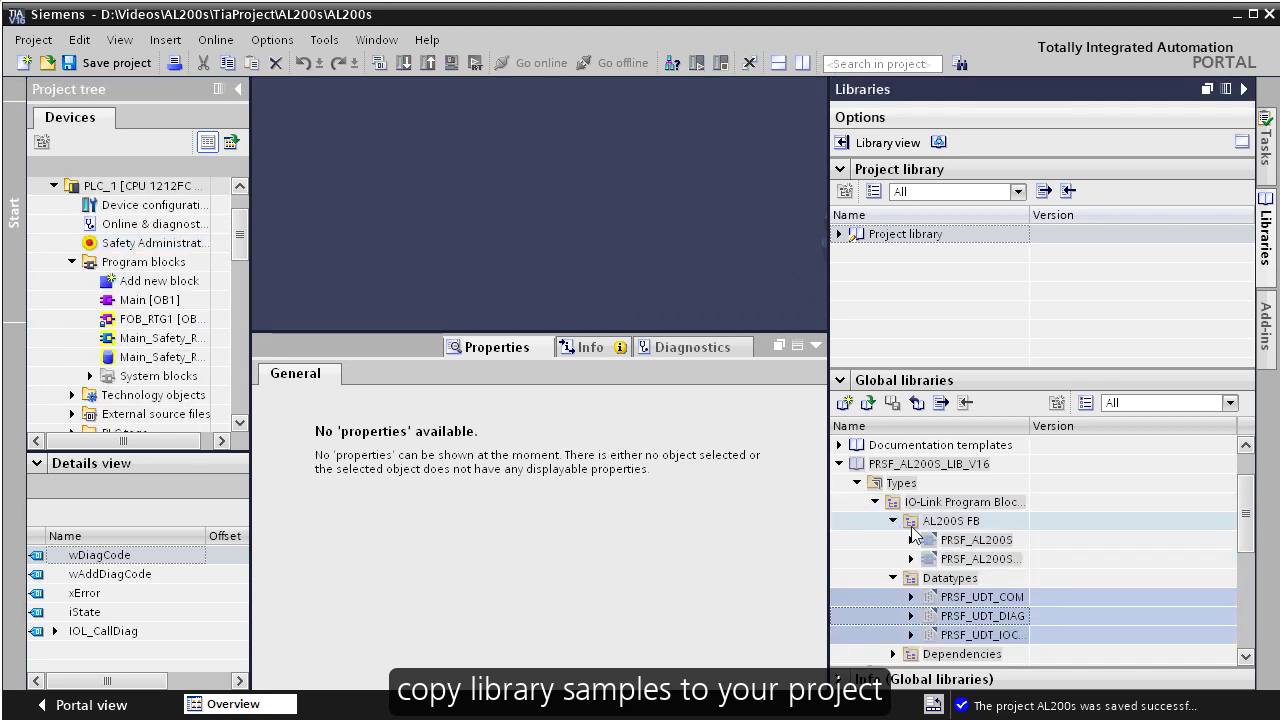
{"action": "left_click", "coordinate": [962, 541]}
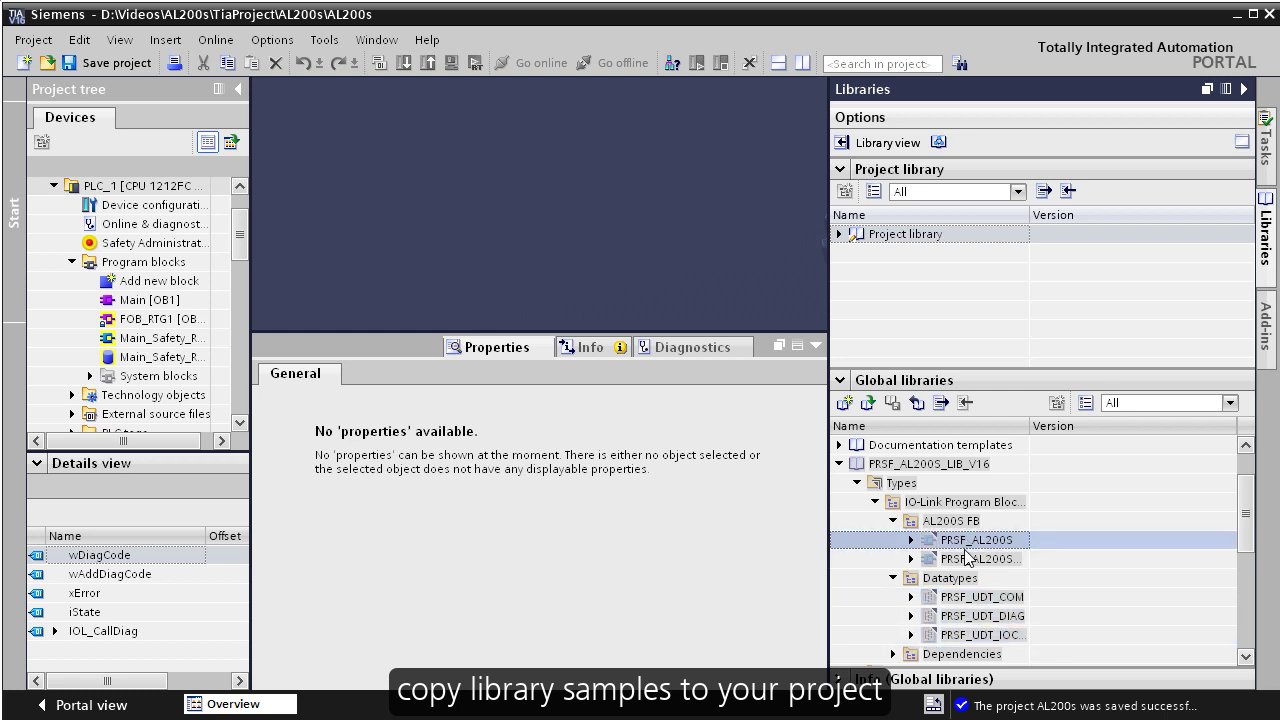
{"action": "left_click", "coordinate": [965, 553], "text": "shift"}
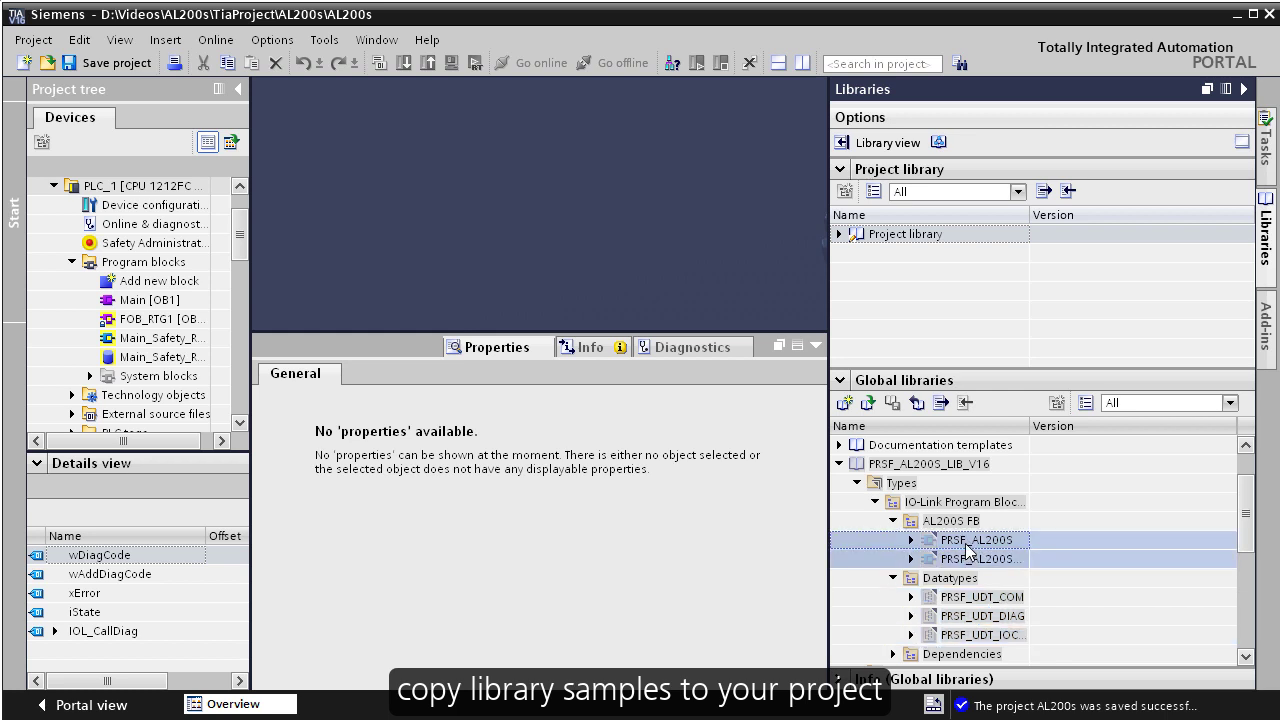
{"action": "right_click", "coordinate": [966, 551]}
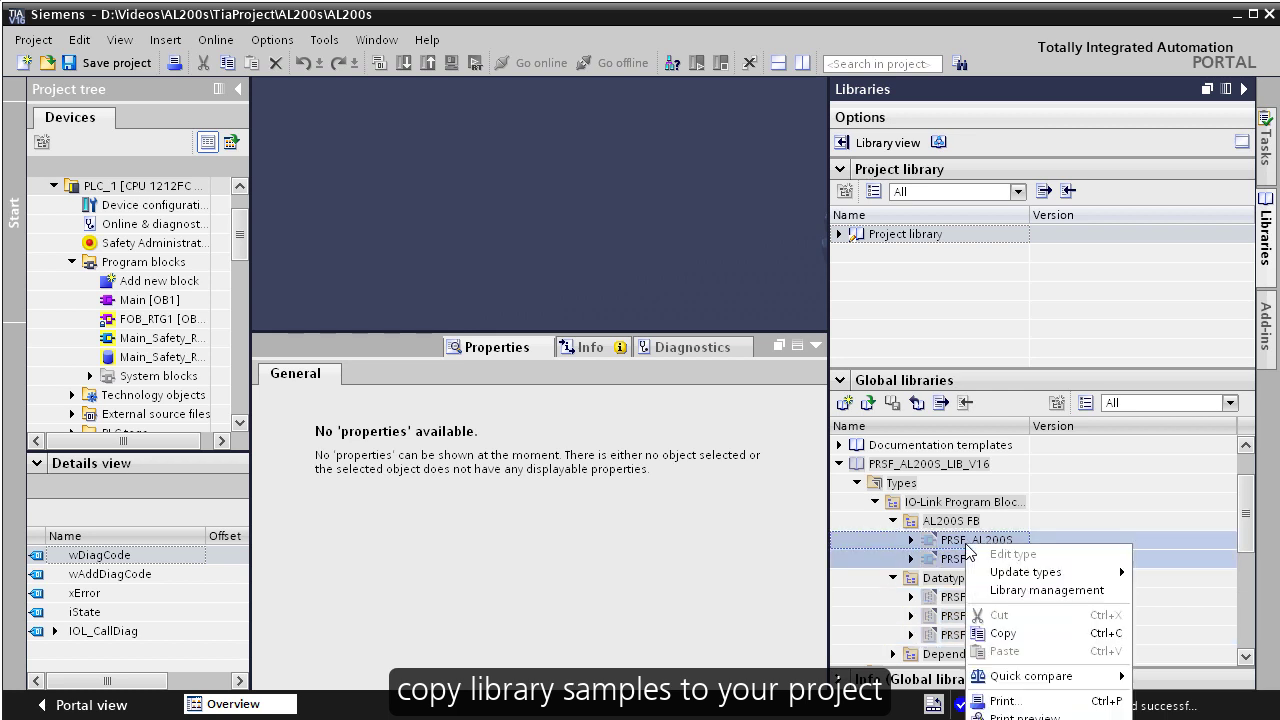
{"action": "left_click", "coordinate": [1002, 633]}
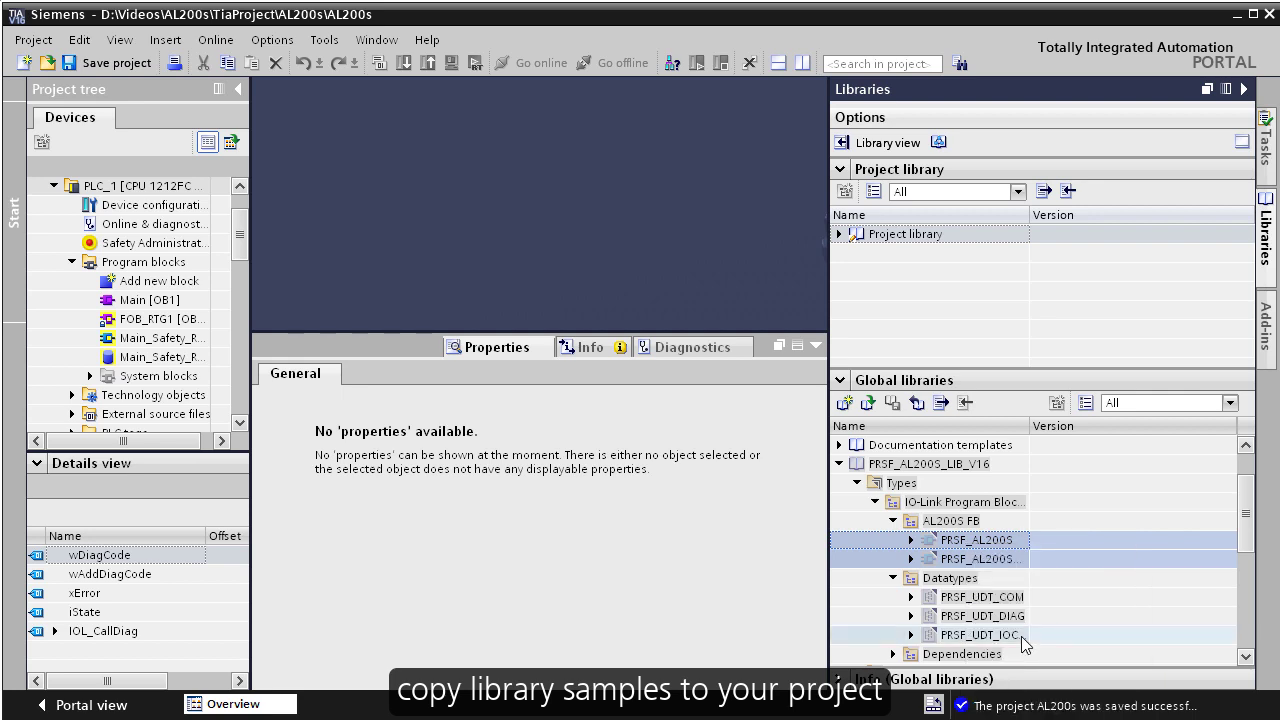
{"action": "left_click", "coordinate": [108, 264]}
{"action": "right_click", "coordinate": [108, 265]}
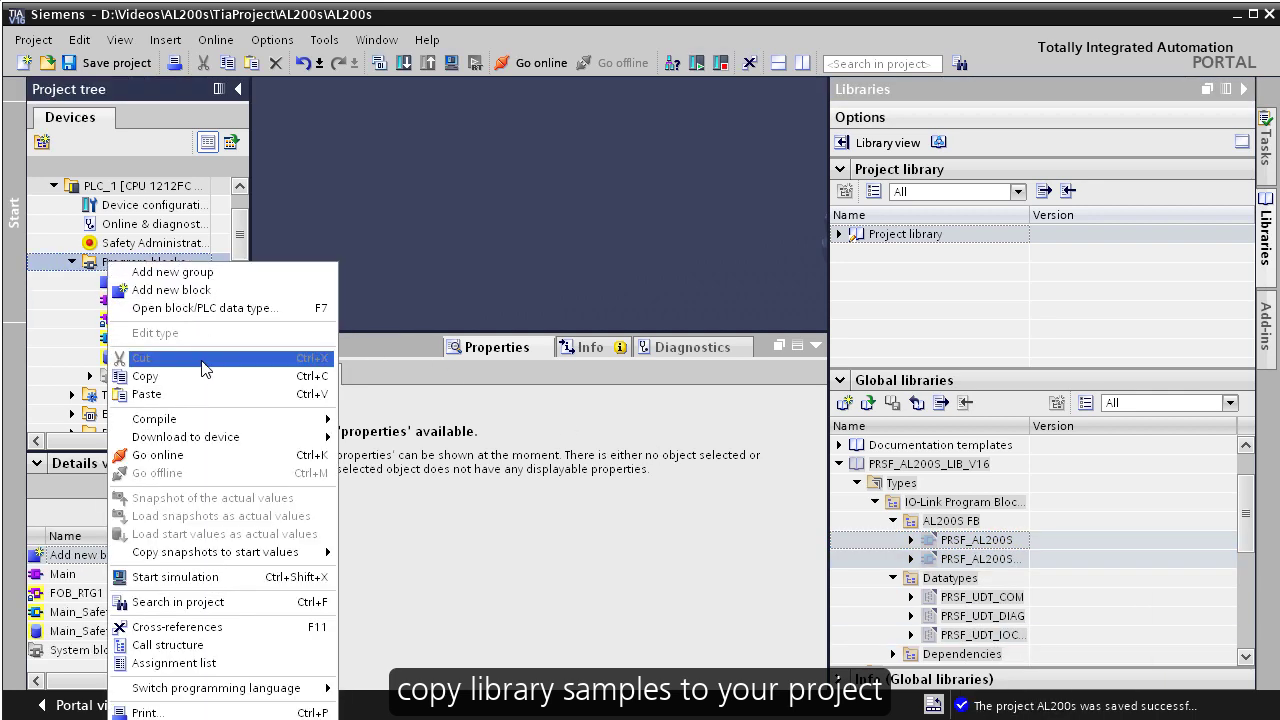
{"action": "left_click", "coordinate": [180, 396]}
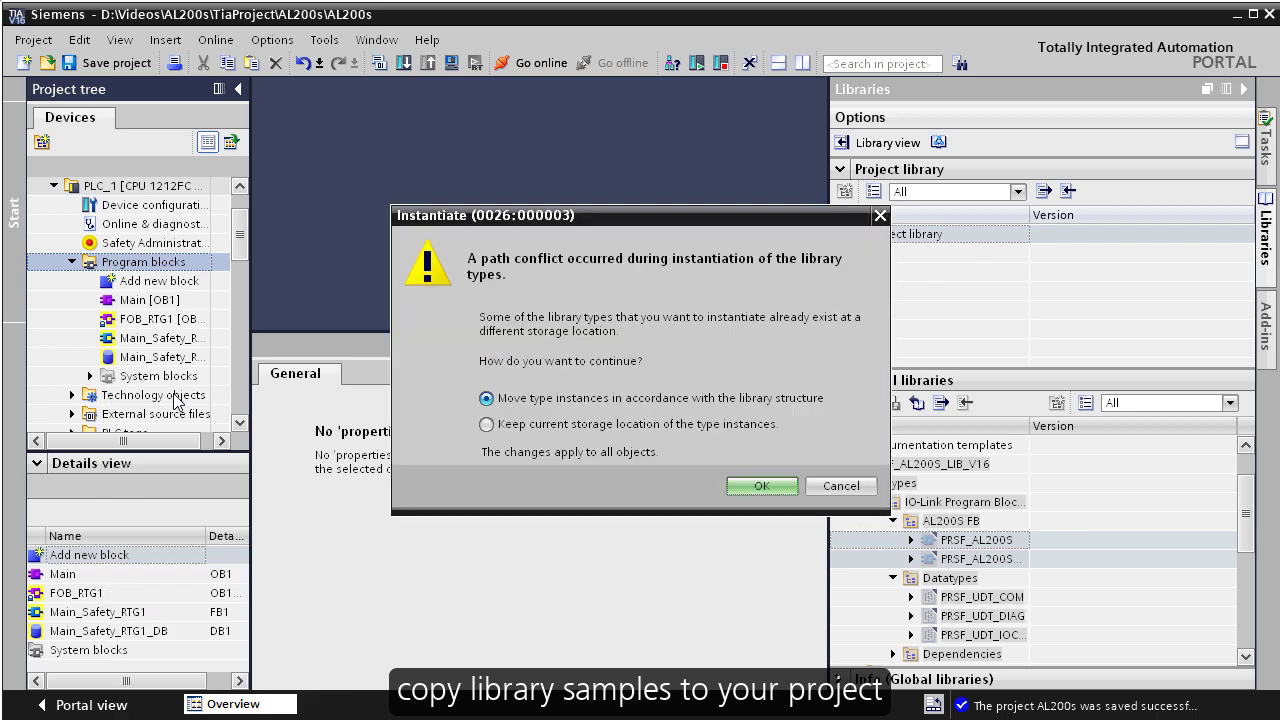
{"action": "left_click", "coordinate": [764, 487]}
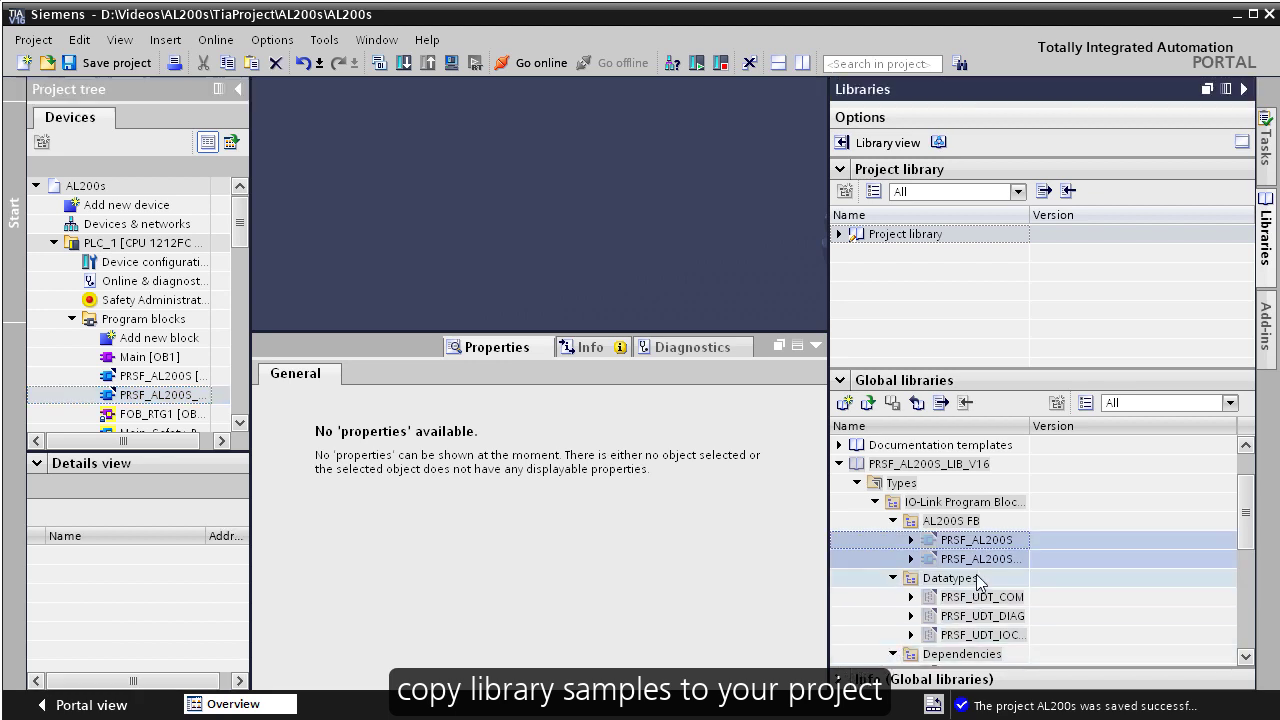
Copy IO_LINK_DEVICE from the library's Dependencies folder into PLC_1's program blocks, moving type instances in accordance with the library structure.
{"action": "left_click", "coordinate": [893, 654]}
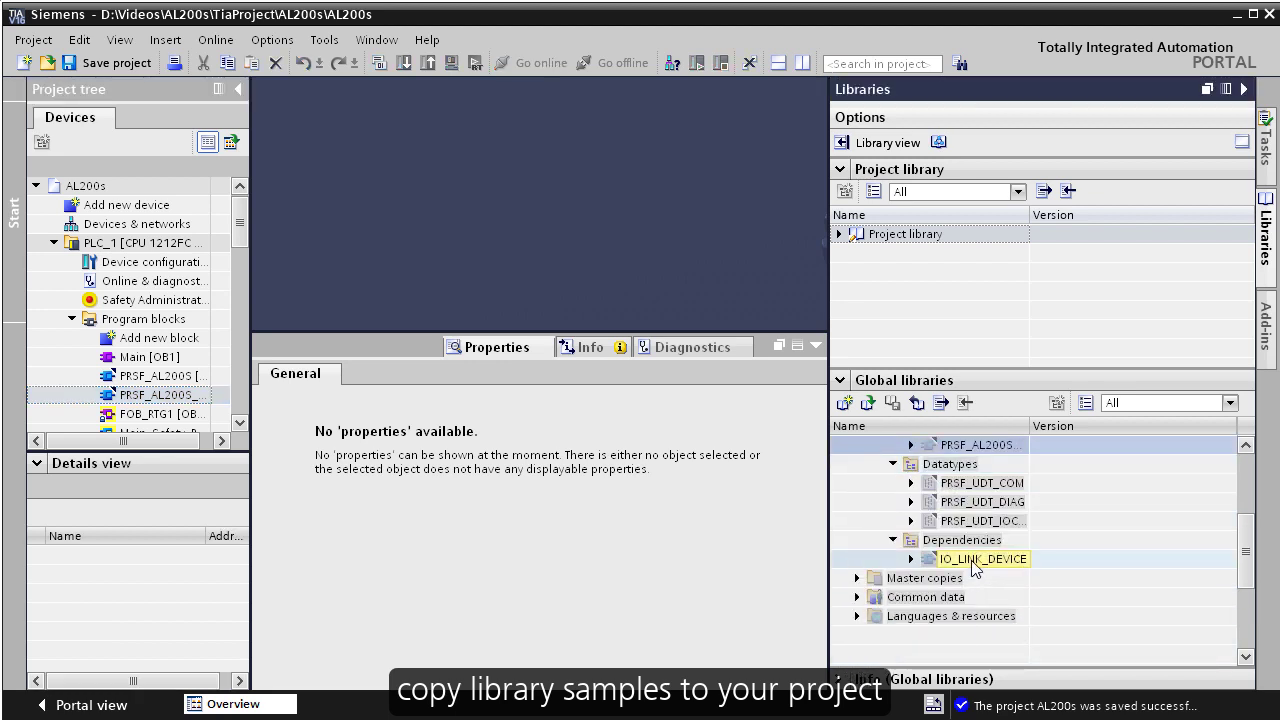
{"action": "left_click", "coordinate": [972, 565]}
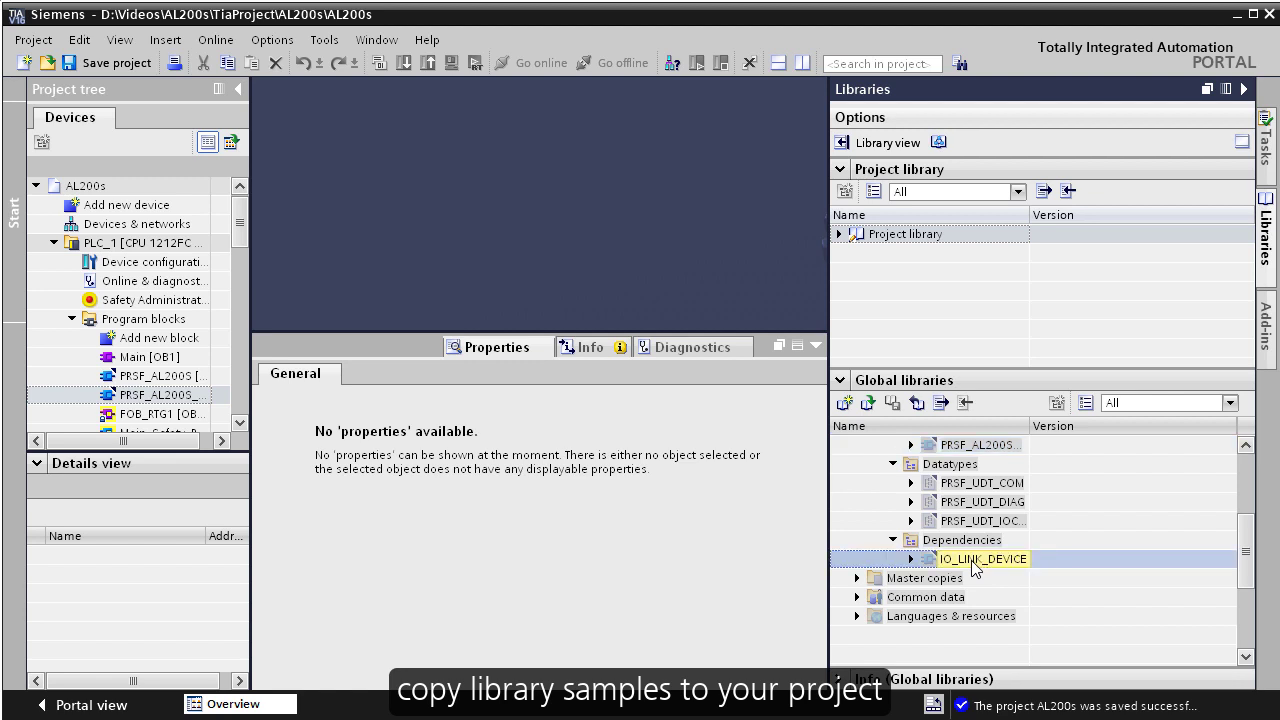
{"action": "right_click", "coordinate": [973, 566]}
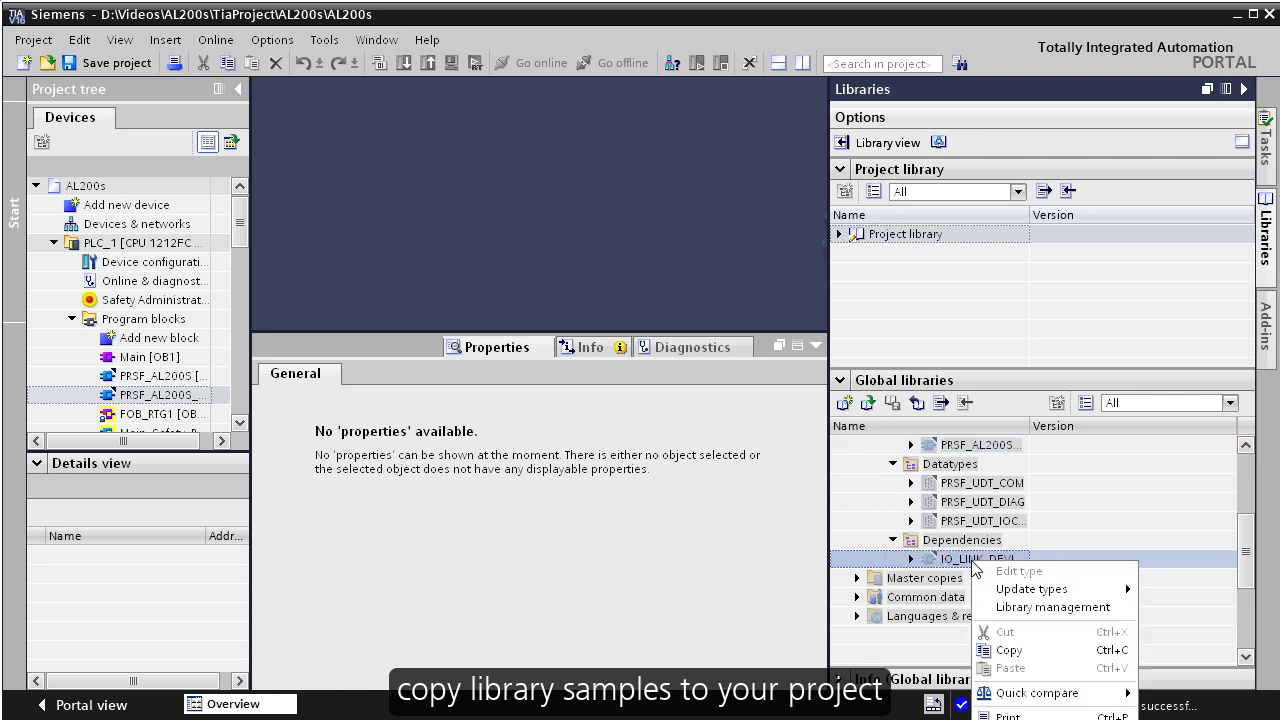
{"action": "left_click", "coordinate": [1008, 650]}
{"action": "left_click", "coordinate": [155, 246]}
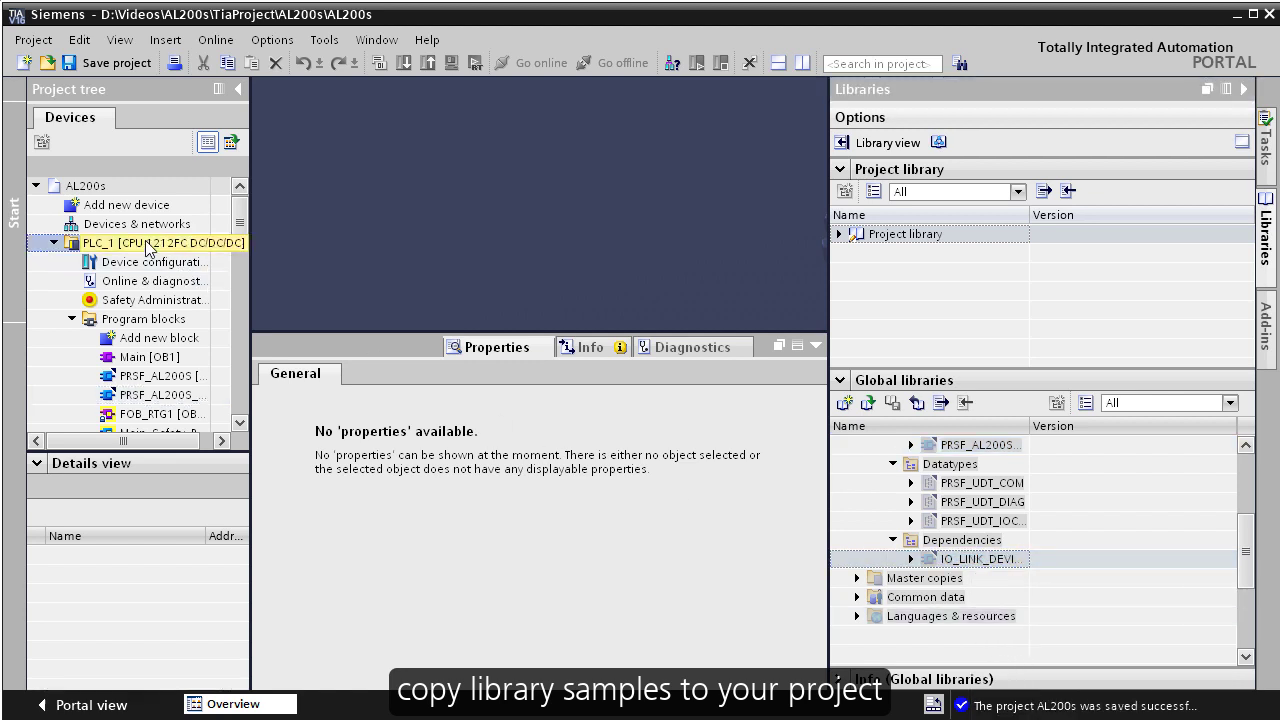
{"action": "left_click", "coordinate": [137, 320]}
{"action": "right_click", "coordinate": [137, 320]}
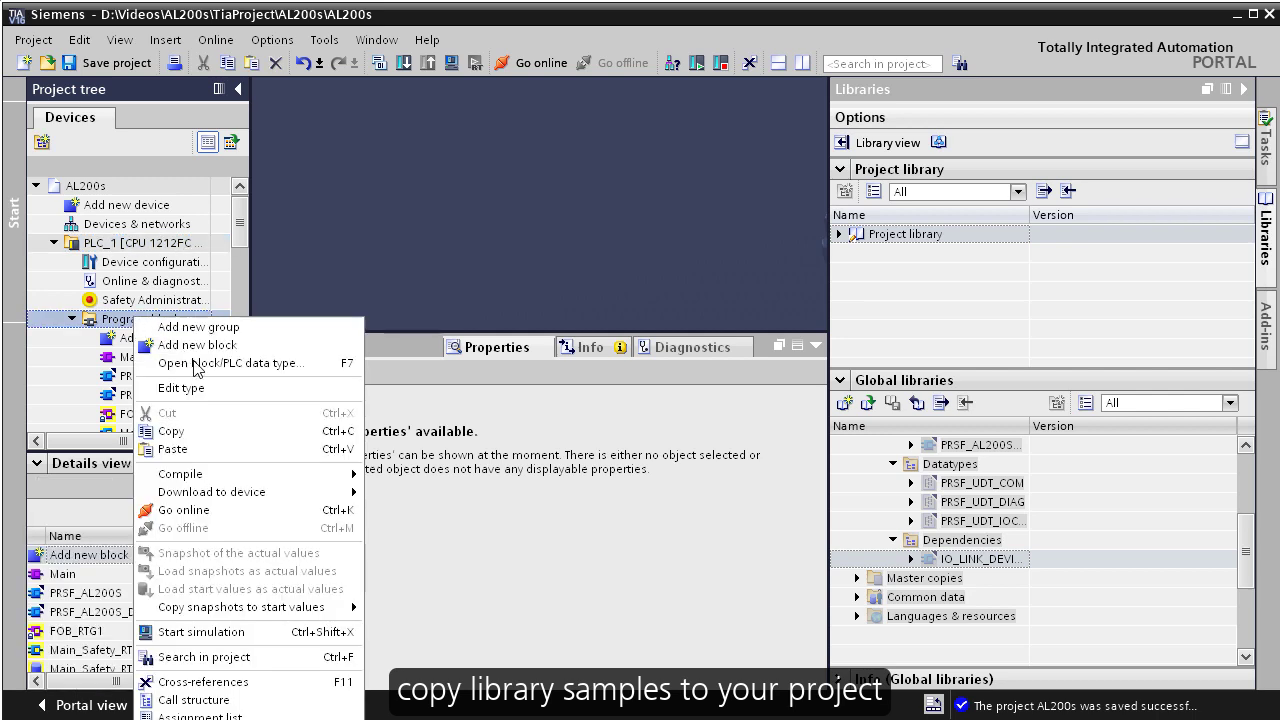
{"action": "left_click", "coordinate": [194, 452]}
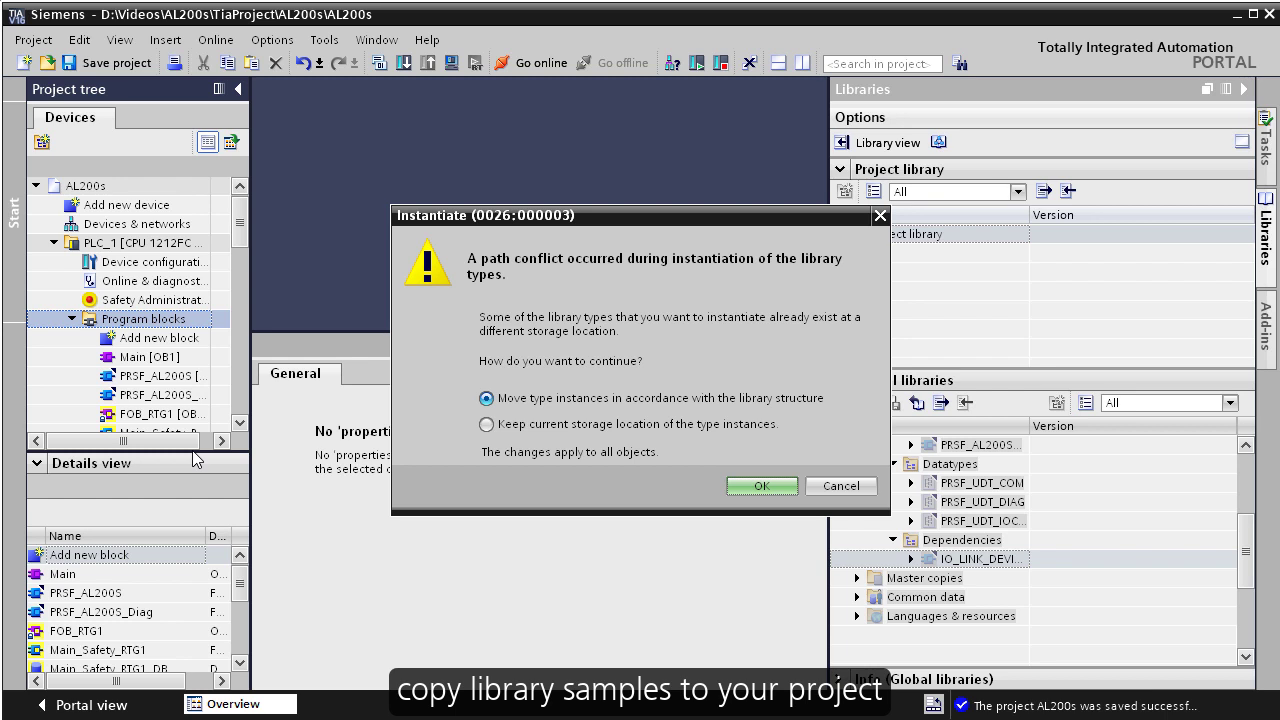
{"action": "left_click", "coordinate": [750, 484]}
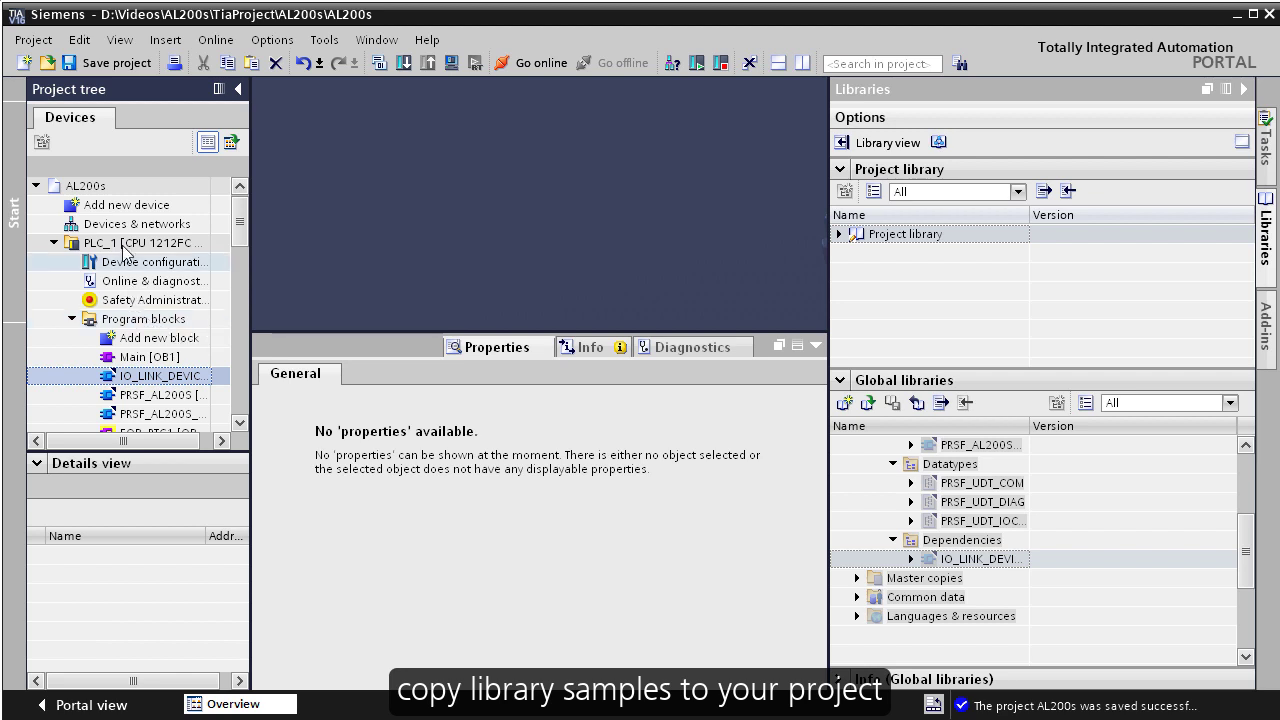
Add a Cyclic interrupt organization block in LAD to PLC_1's program blocks, with automatic numbering and a cyclic time of 100 ms.
{"action": "right_click", "coordinate": [115, 322]}
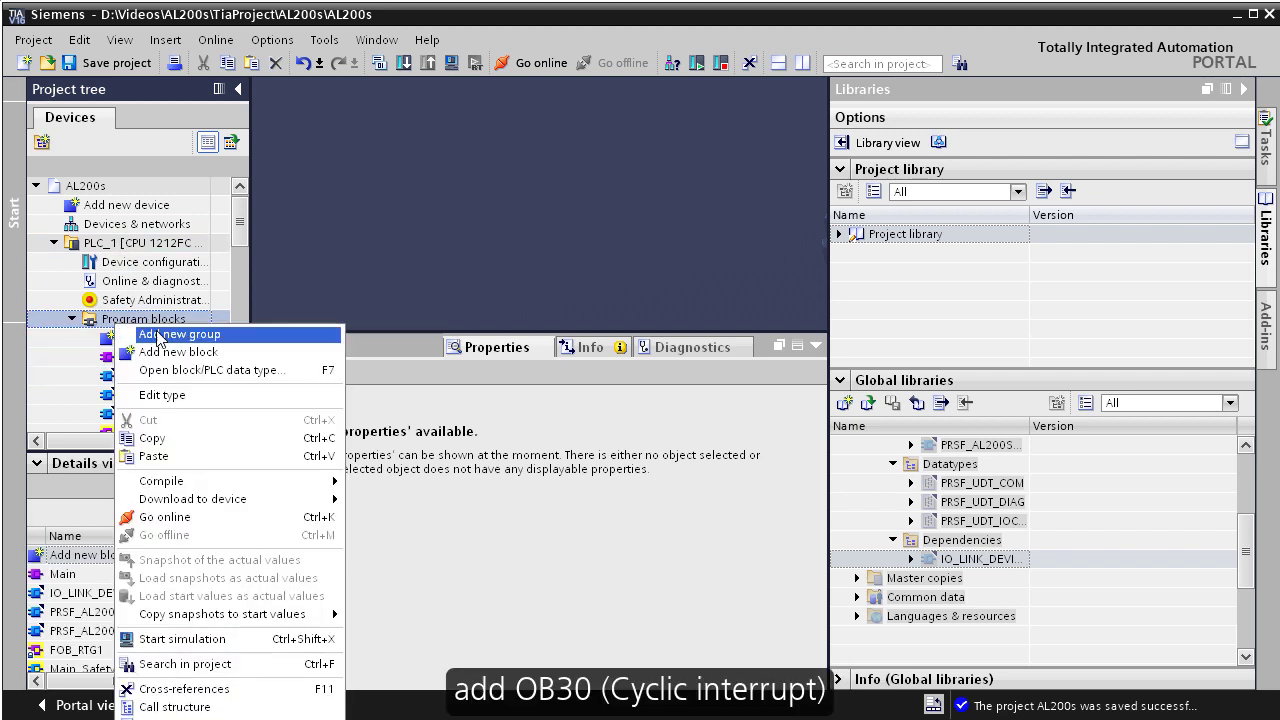
{"action": "left_click", "coordinate": [167, 354]}
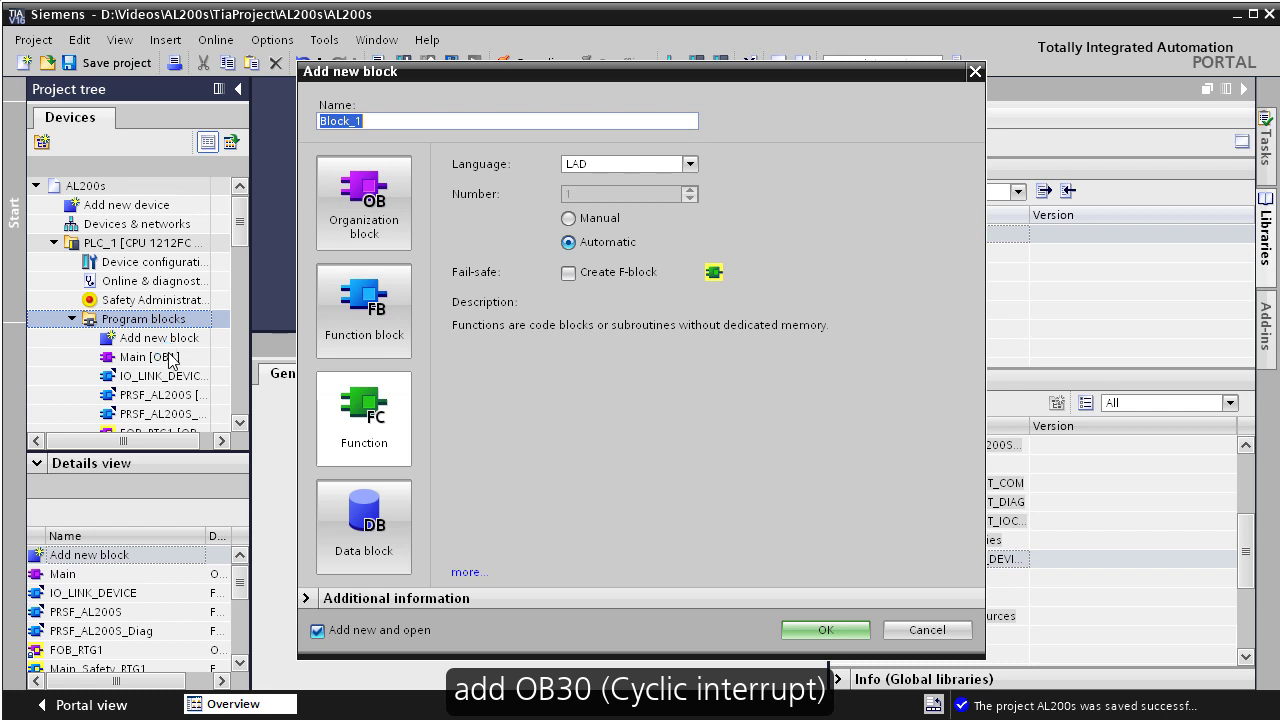
{"action": "left_click", "coordinate": [348, 225]}
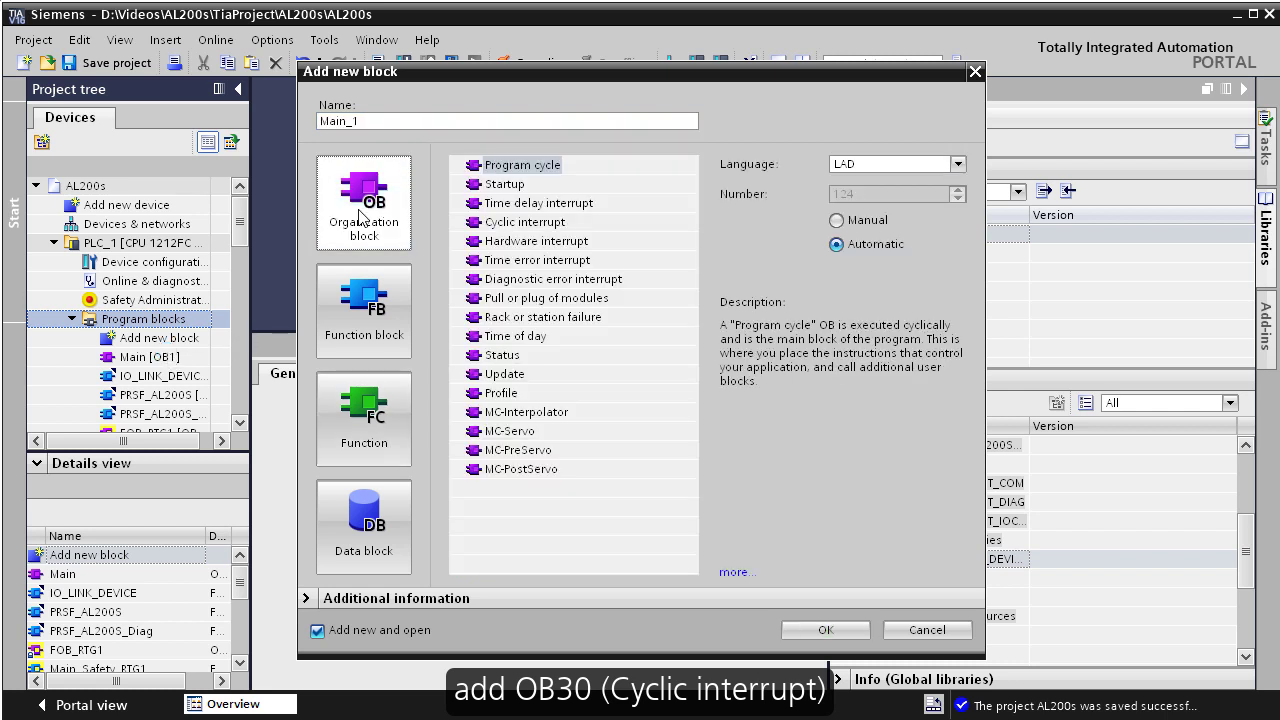
{"action": "left_click", "coordinate": [540, 225]}
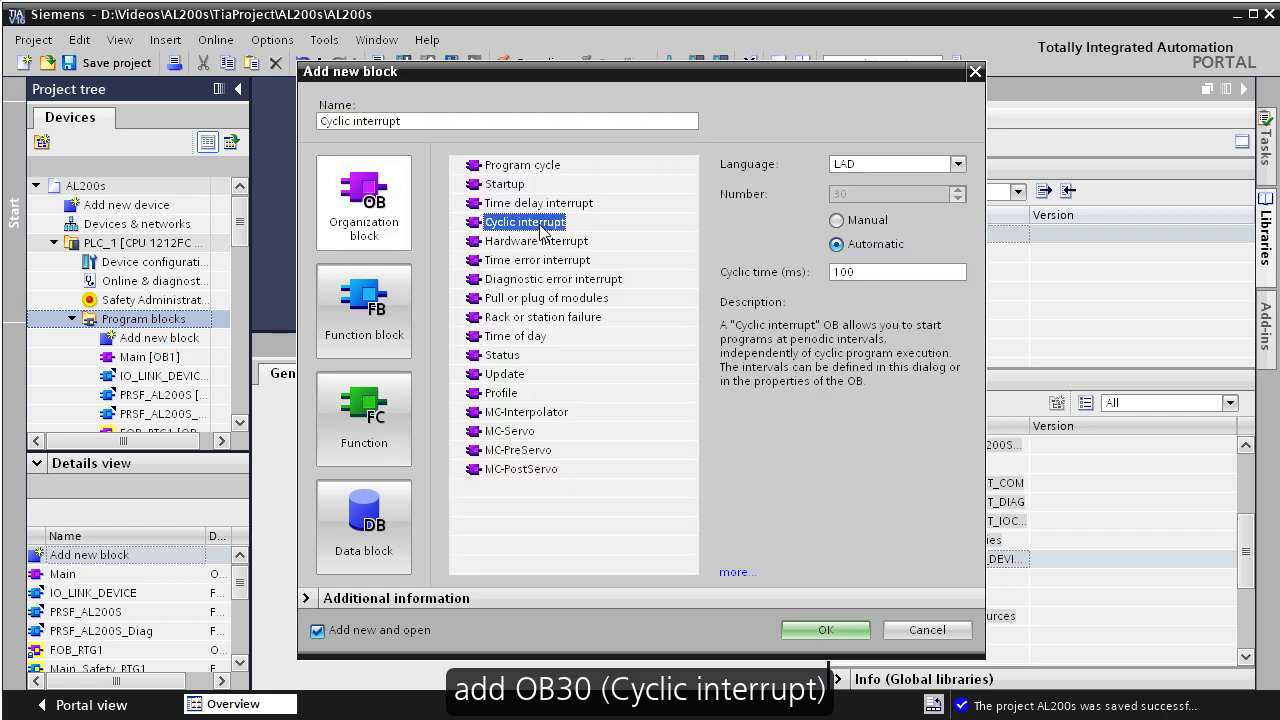
{"action": "left_click", "coordinate": [822, 632]}
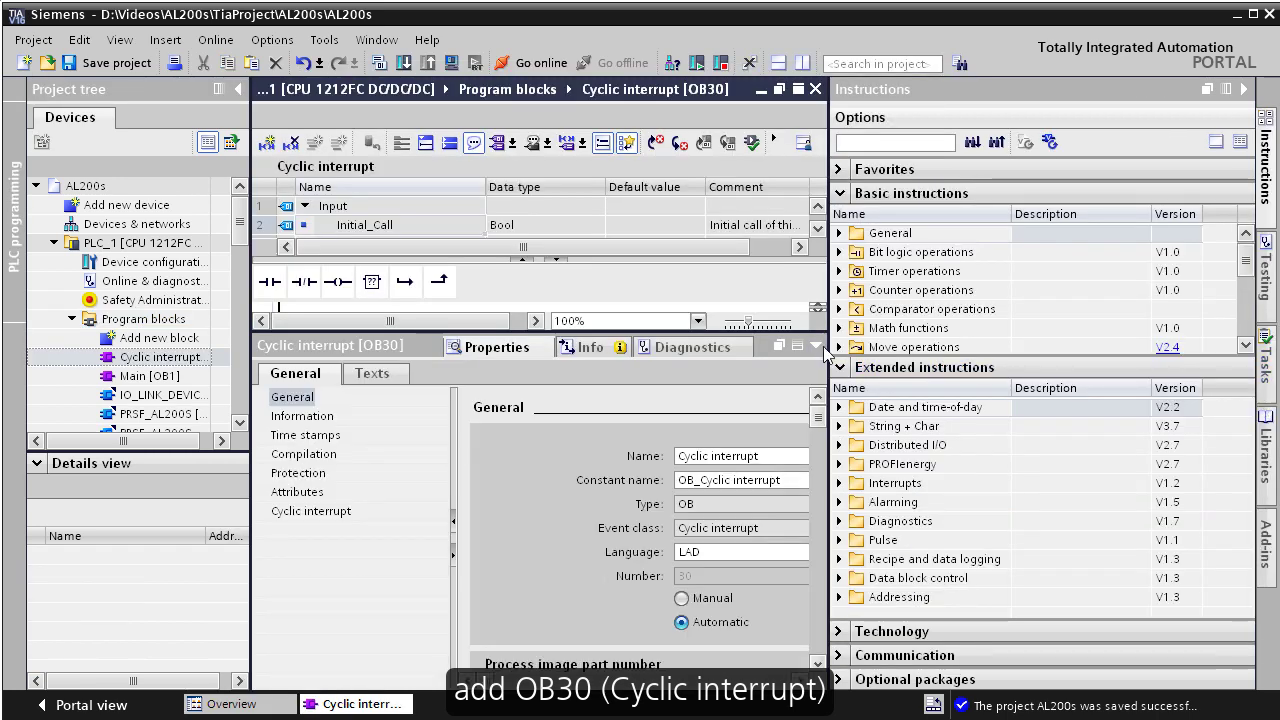
Copy the library master copies PRSF_AL200S_COM and PRSF_AL200S_UserDB into PLC_1's program blocks.
{"action": "left_click", "coordinate": [1266, 440]}
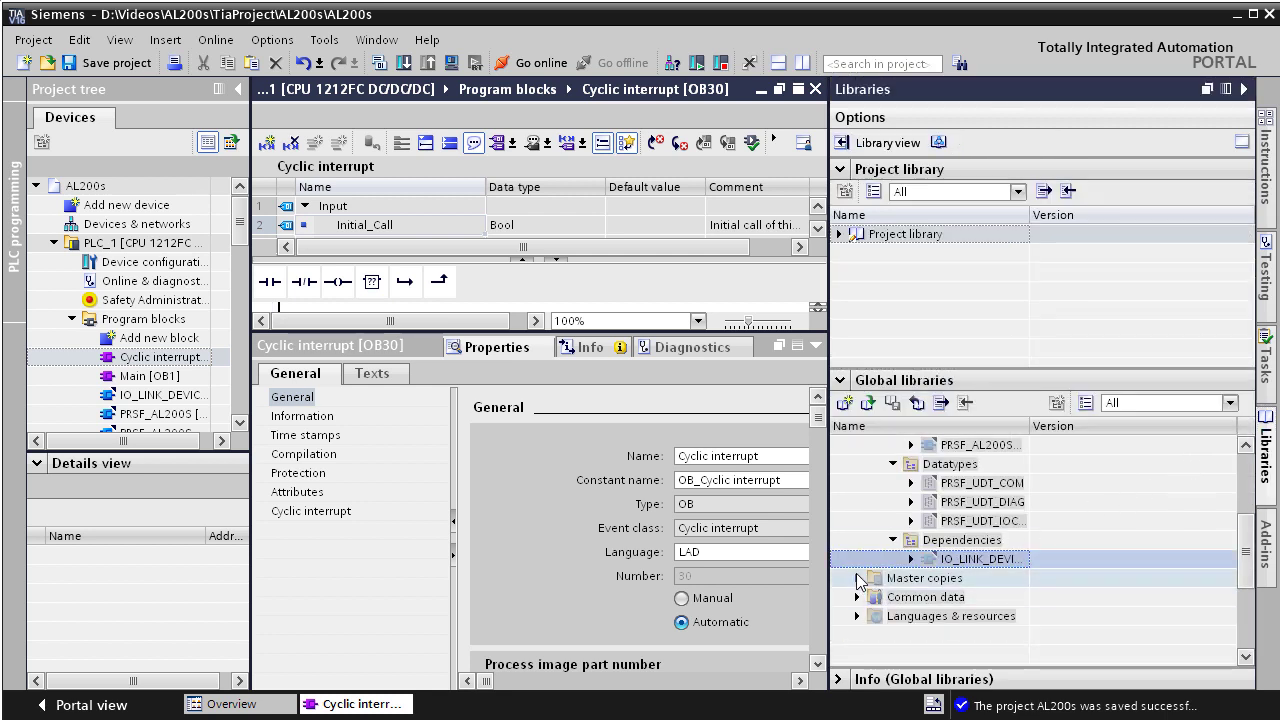
{"action": "left_click", "coordinate": [857, 578]}
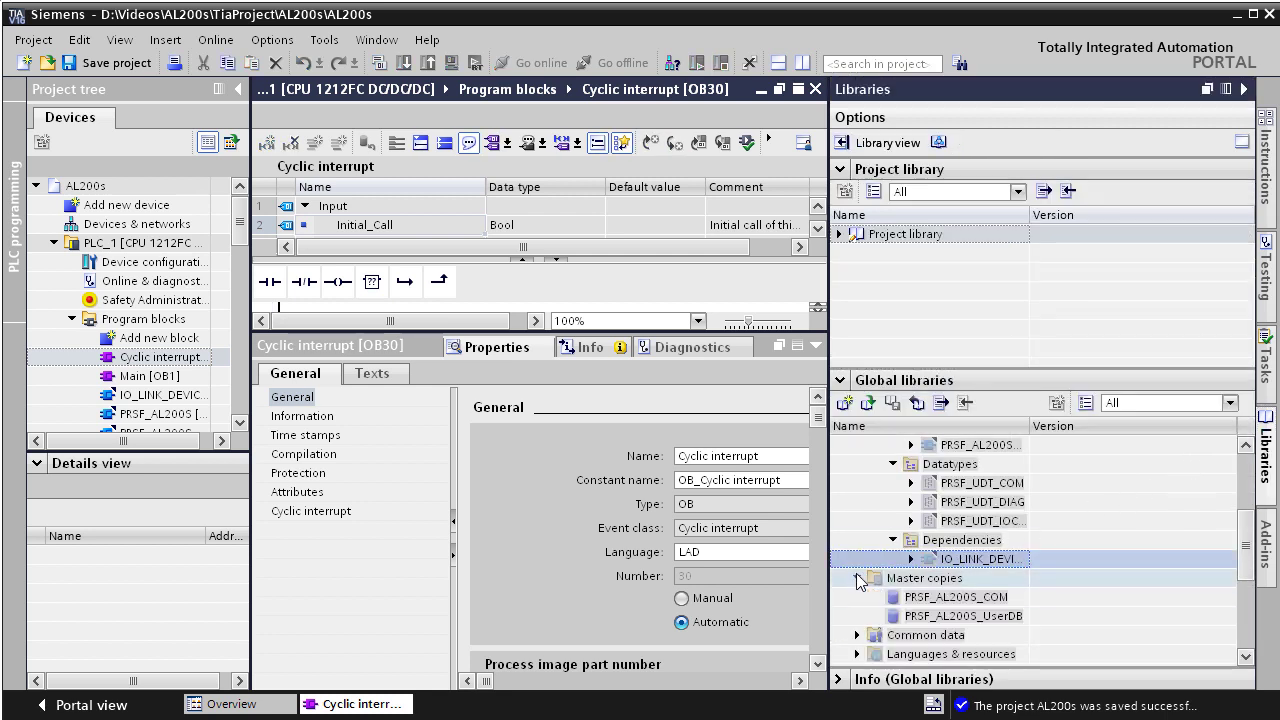
{"action": "left_click", "coordinate": [910, 597]}
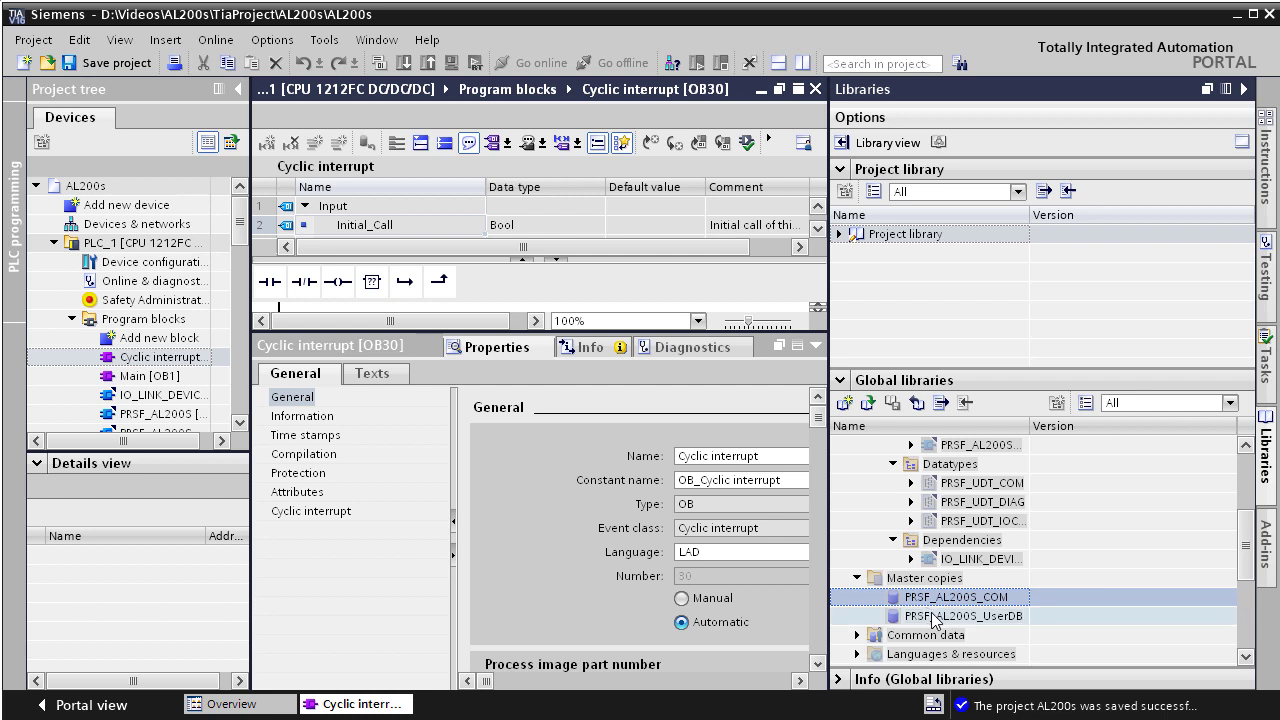
{"action": "left_click", "coordinate": [930, 616], "text": "shift"}
{"action": "right_click", "coordinate": [930, 613]}
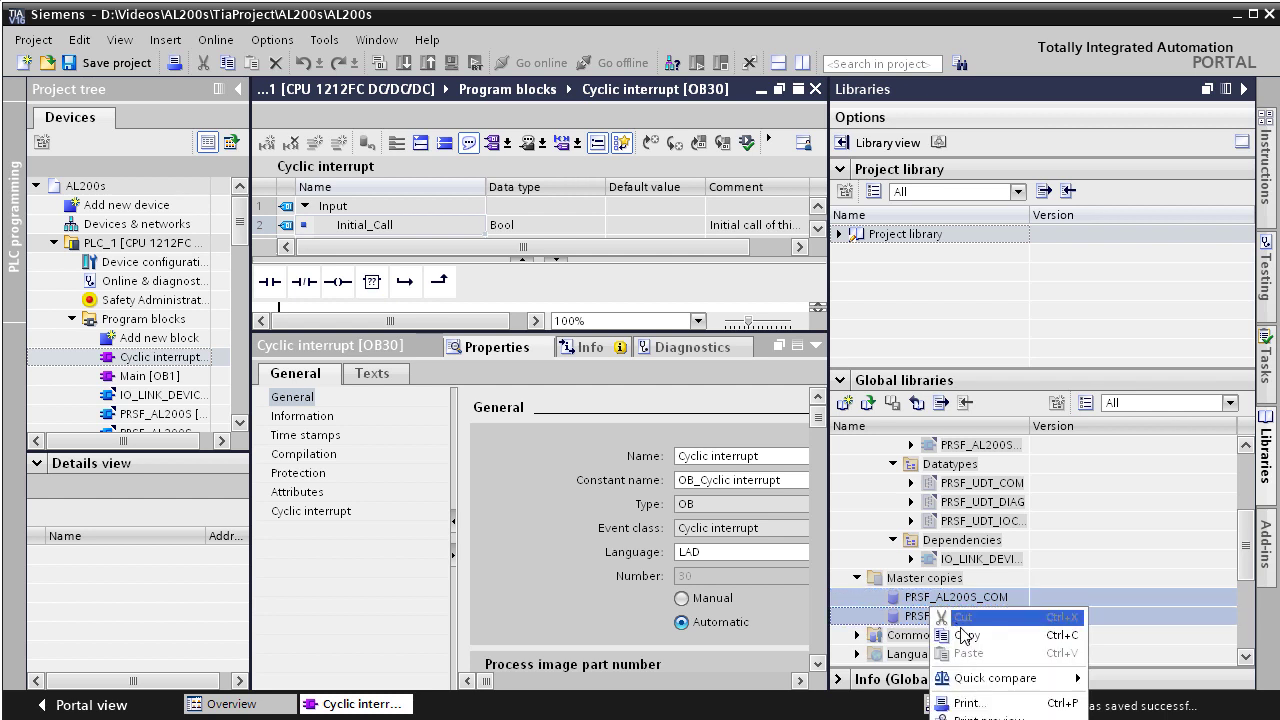
{"action": "left_click", "coordinate": [963, 635]}
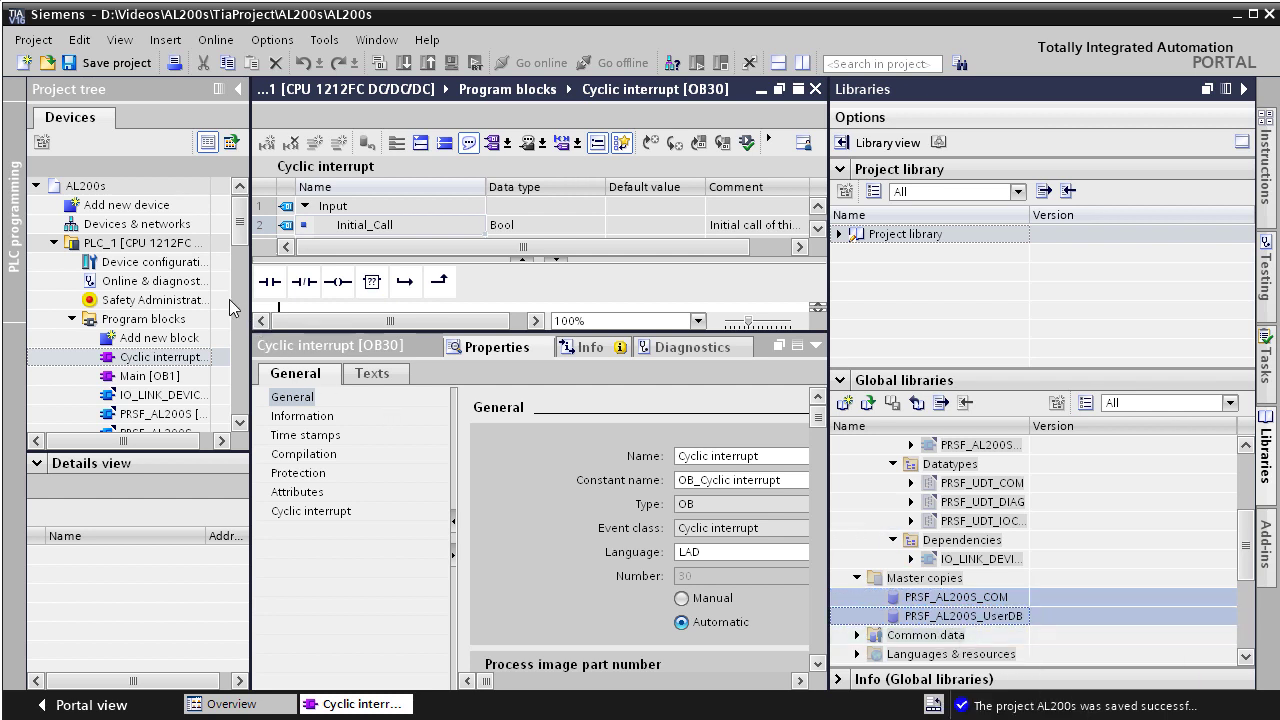
{"action": "left_click", "coordinate": [138, 319]}
{"action": "right_click", "coordinate": [138, 319]}
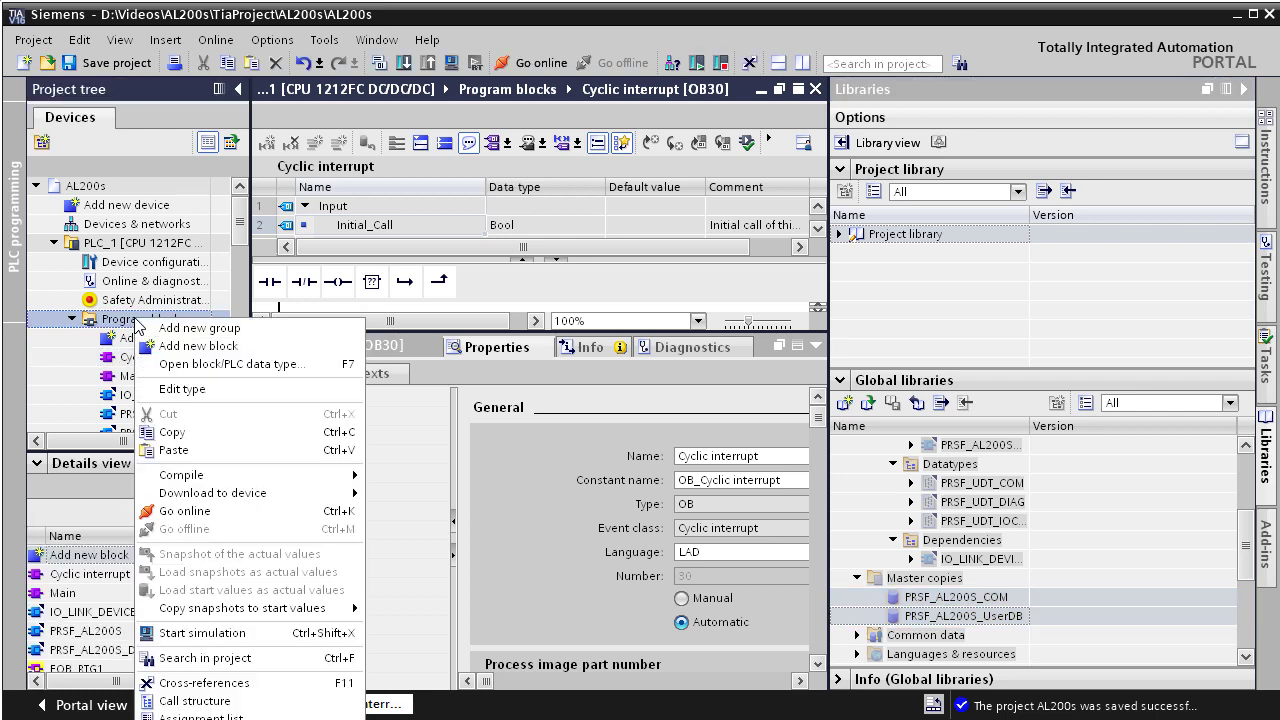
{"action": "left_click", "coordinate": [200, 450]}
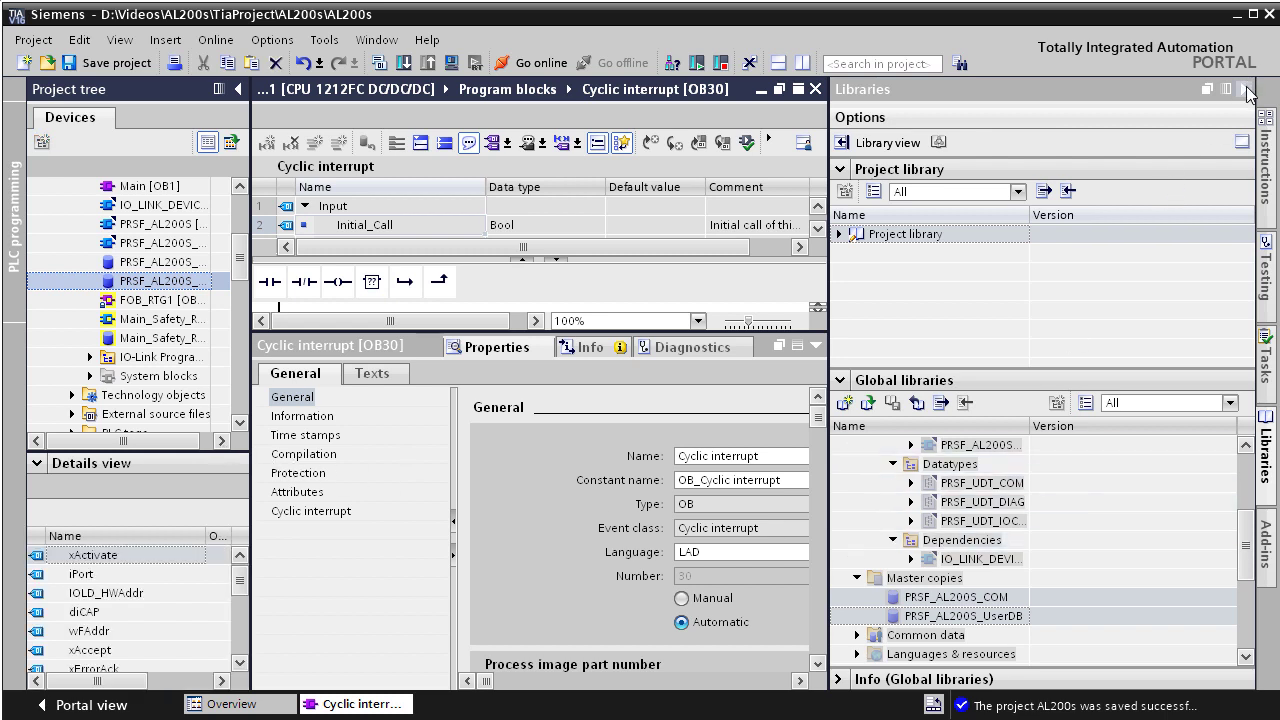
Insert a PRSF_AL200S [FB3001] call into Network 1 of Cyclic interrupt [OB30] with the single-instance data block PRSF_AL200S_DB.
{"action": "left_click", "coordinate": [1246, 90]}
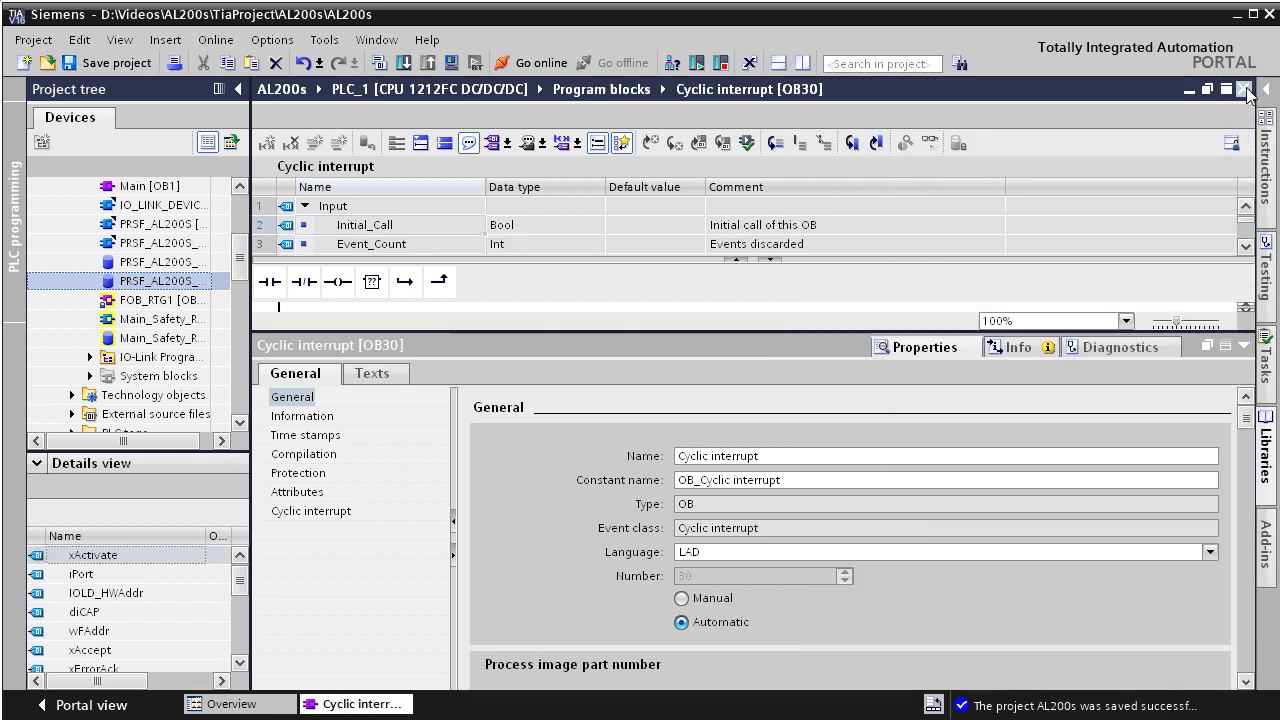
{"action": "left_click", "coordinate": [1244, 345]}
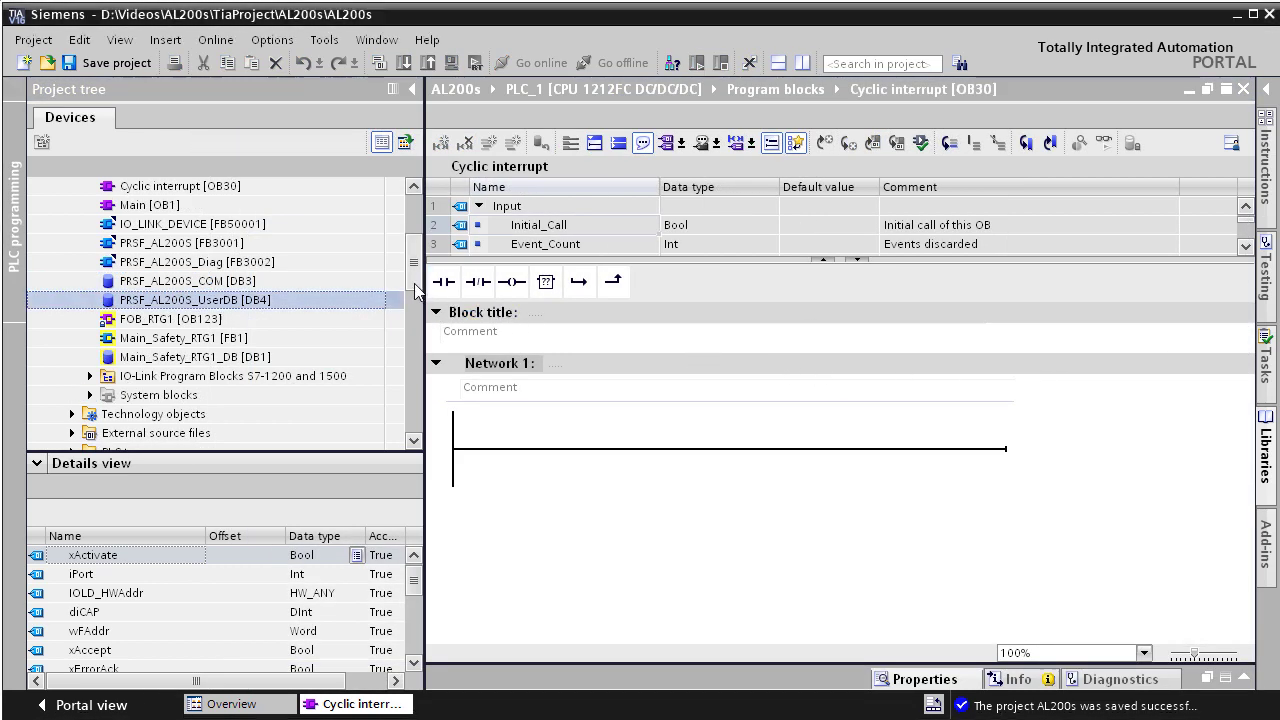
{"action": "scroll", "coordinate": [348, 281], "scroll_direction": "up", "scroll_amount": 3}
{"action": "left_click", "coordinate": [232, 341]}
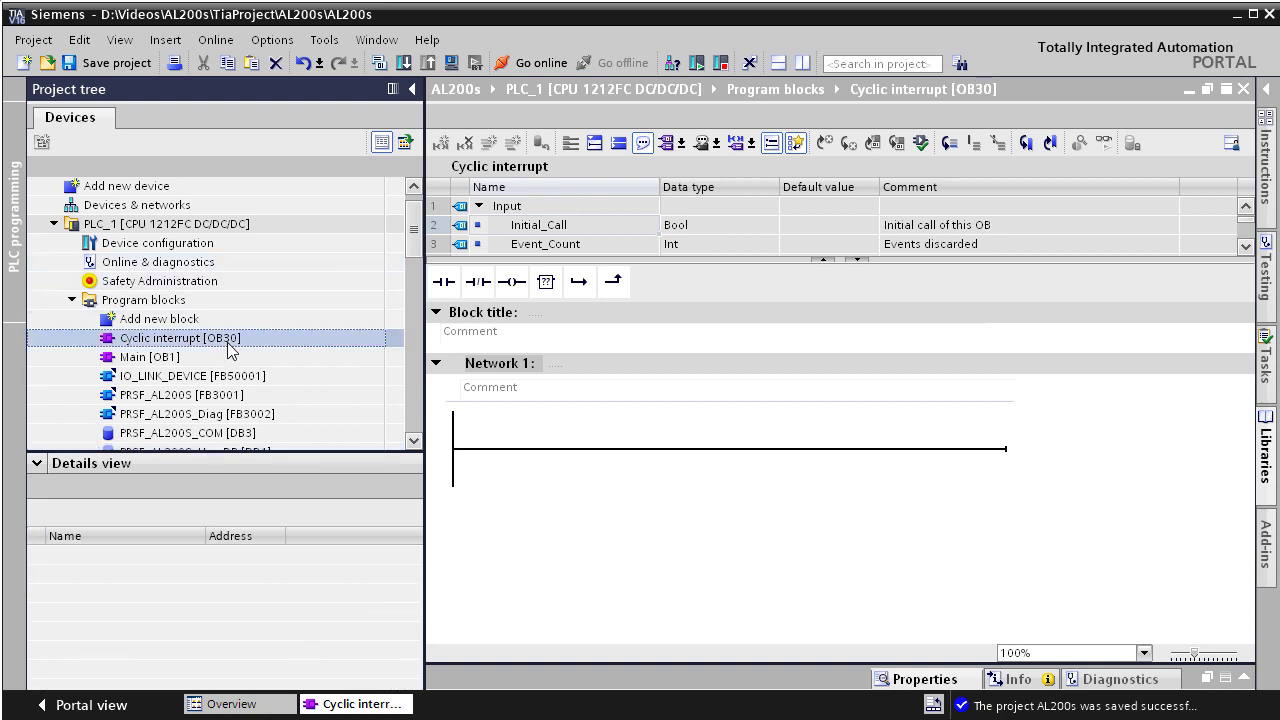
{"action": "left_click", "coordinate": [172, 399]}
{"action": "left_click_drag", "start_coordinate": [163, 400], "coordinate": [560, 455]}
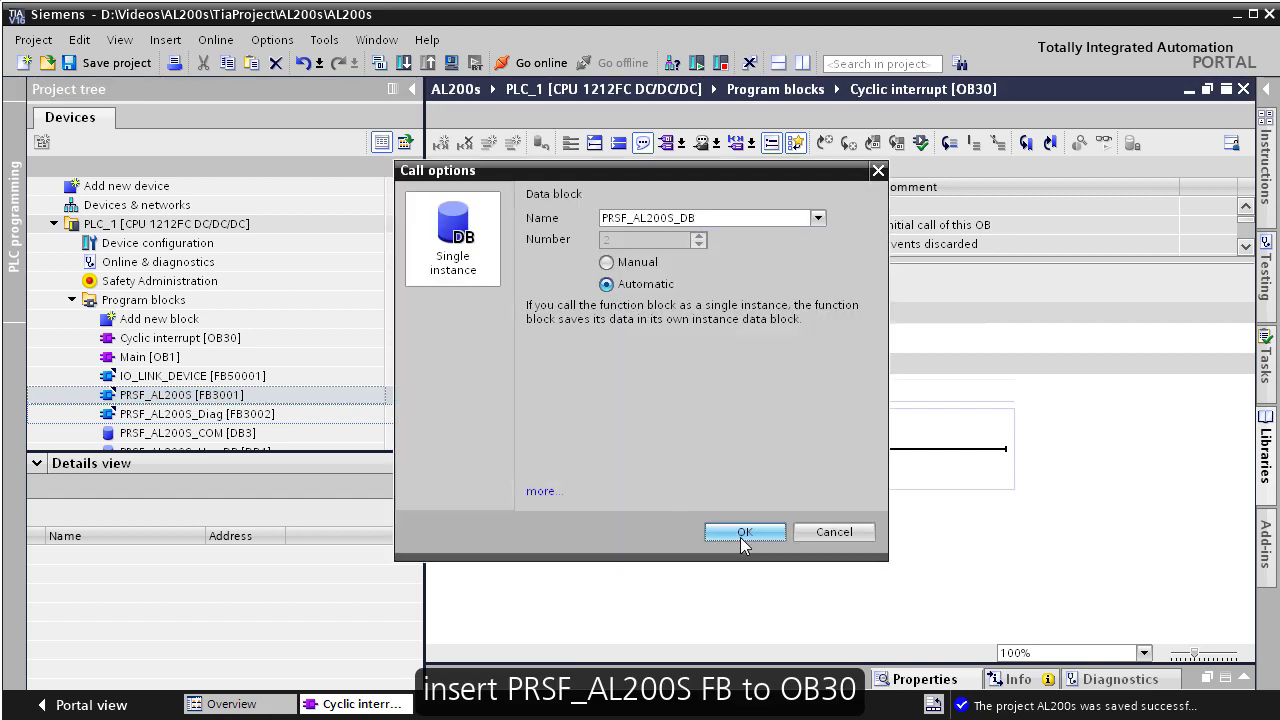
{"action": "left_click", "coordinate": [740, 537]}
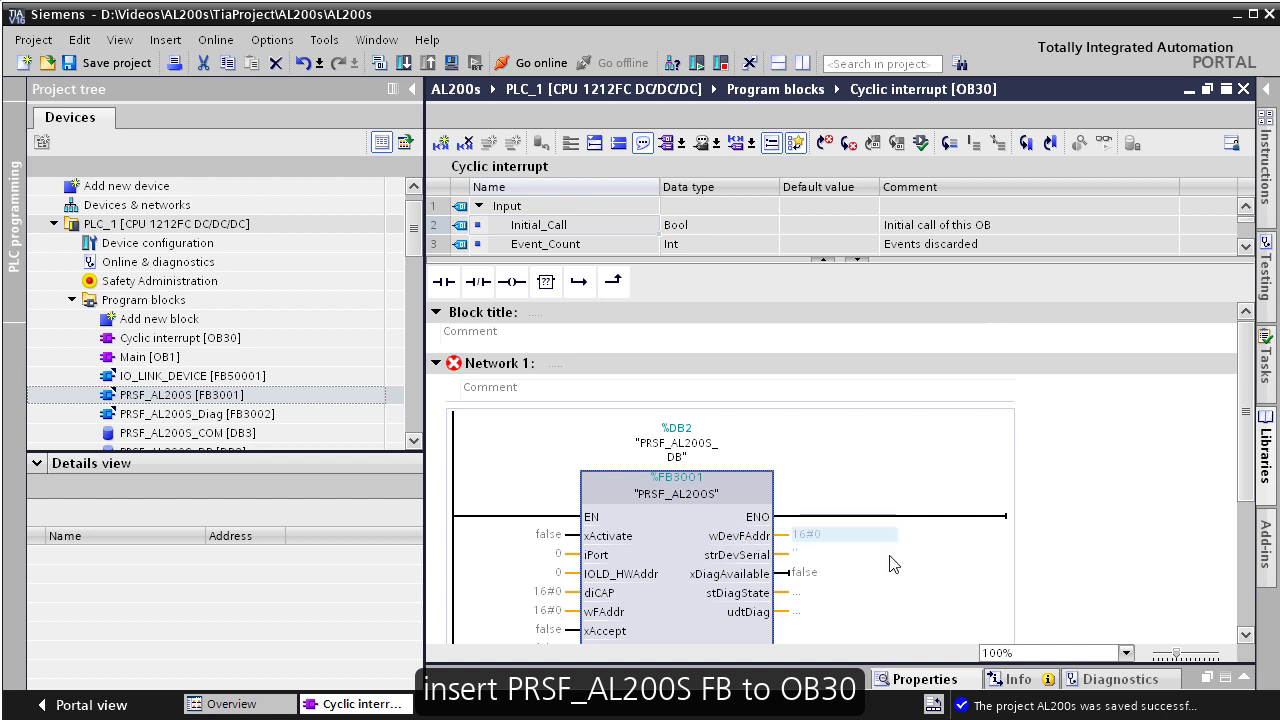
Assign the PRSF_AL200S_UserDB tags xActivate, iPort and IOLD_HWAddr to the matching inputs of the PRSF_AL200S call in OB30.
{"action": "left_click_drag", "start_coordinate": [1247, 463], "coordinate": [1247, 473]}
{"action": "scroll", "coordinate": [808, 474], "scroll_direction": "down", "scroll_amount": 2}
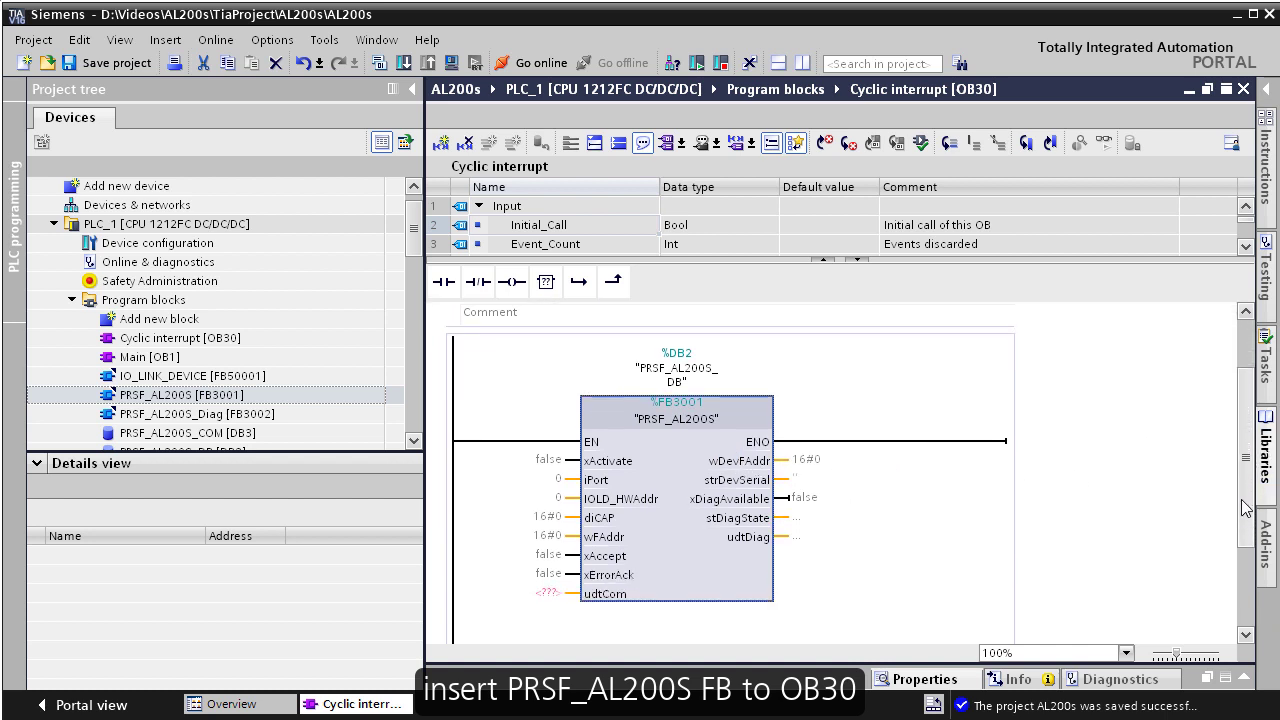
{"action": "left_click_drag", "start_coordinate": [414, 236], "coordinate": [420, 274]}
{"action": "left_click", "coordinate": [190, 300]}
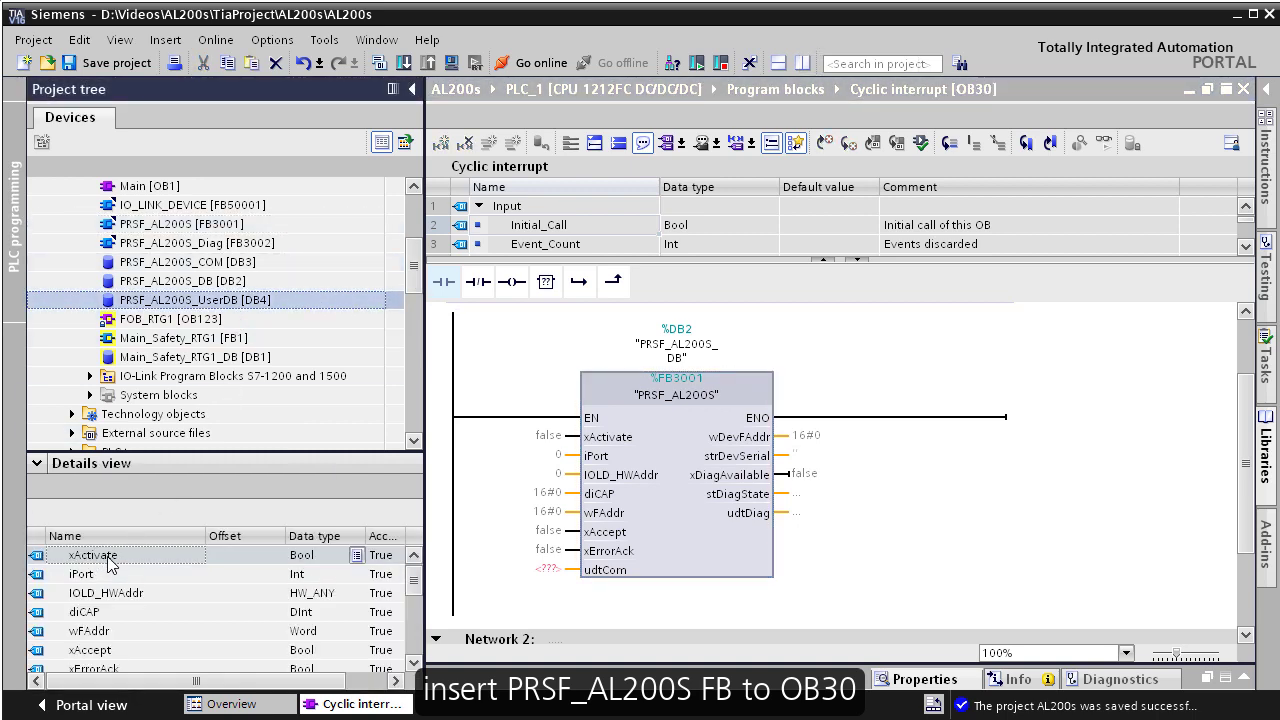
{"action": "left_click_drag", "start_coordinate": [110, 563], "coordinate": [553, 445]}
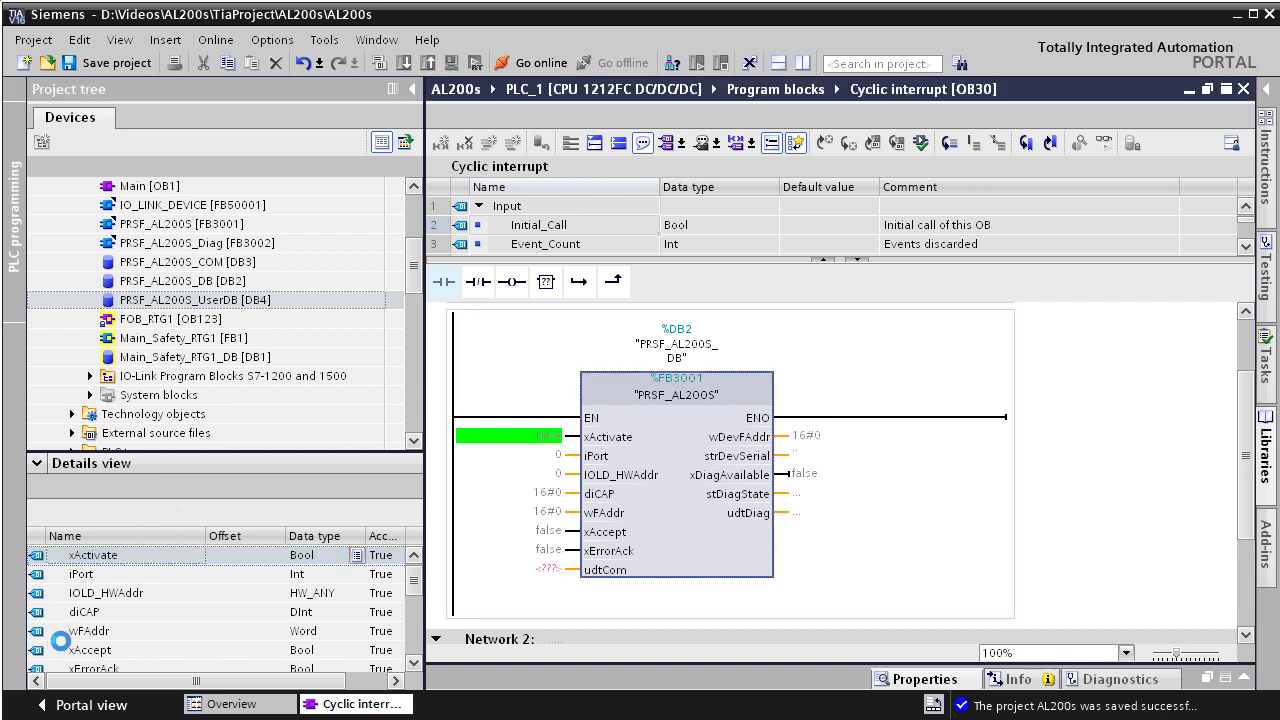
{"action": "left_click", "coordinate": [86, 581]}
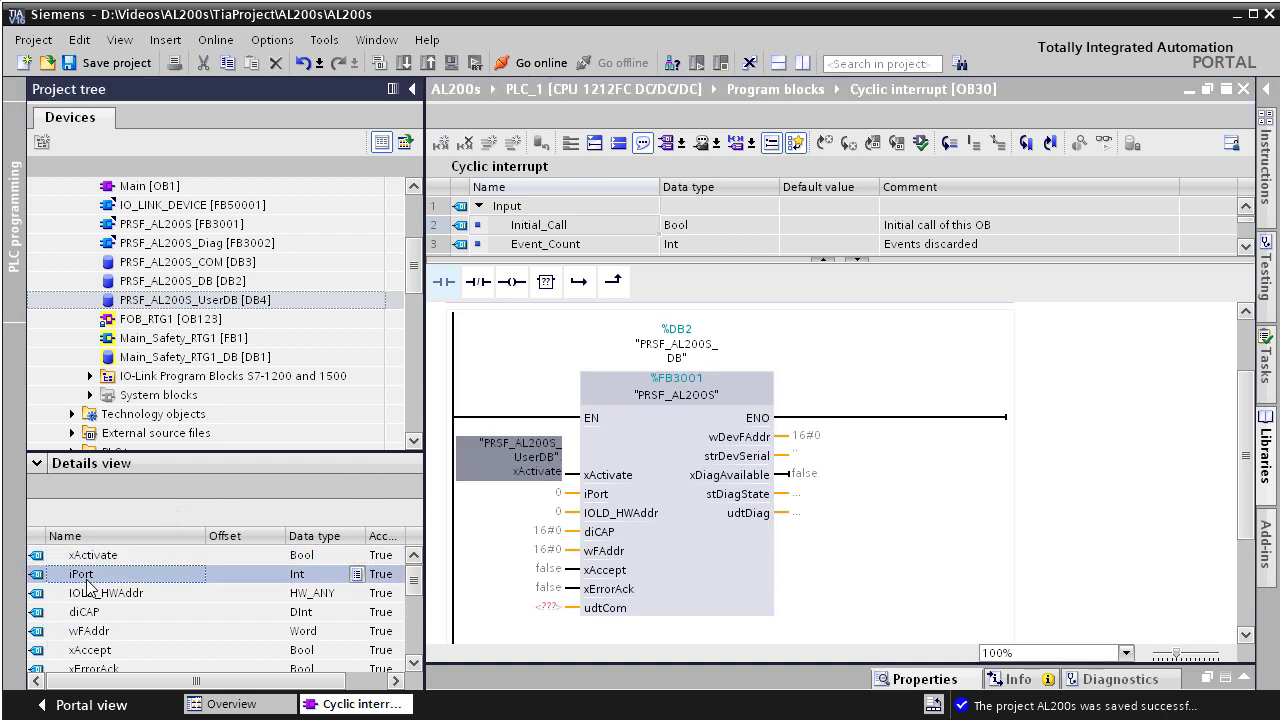
{"action": "left_click_drag", "start_coordinate": [88, 578], "coordinate": [553, 497]}
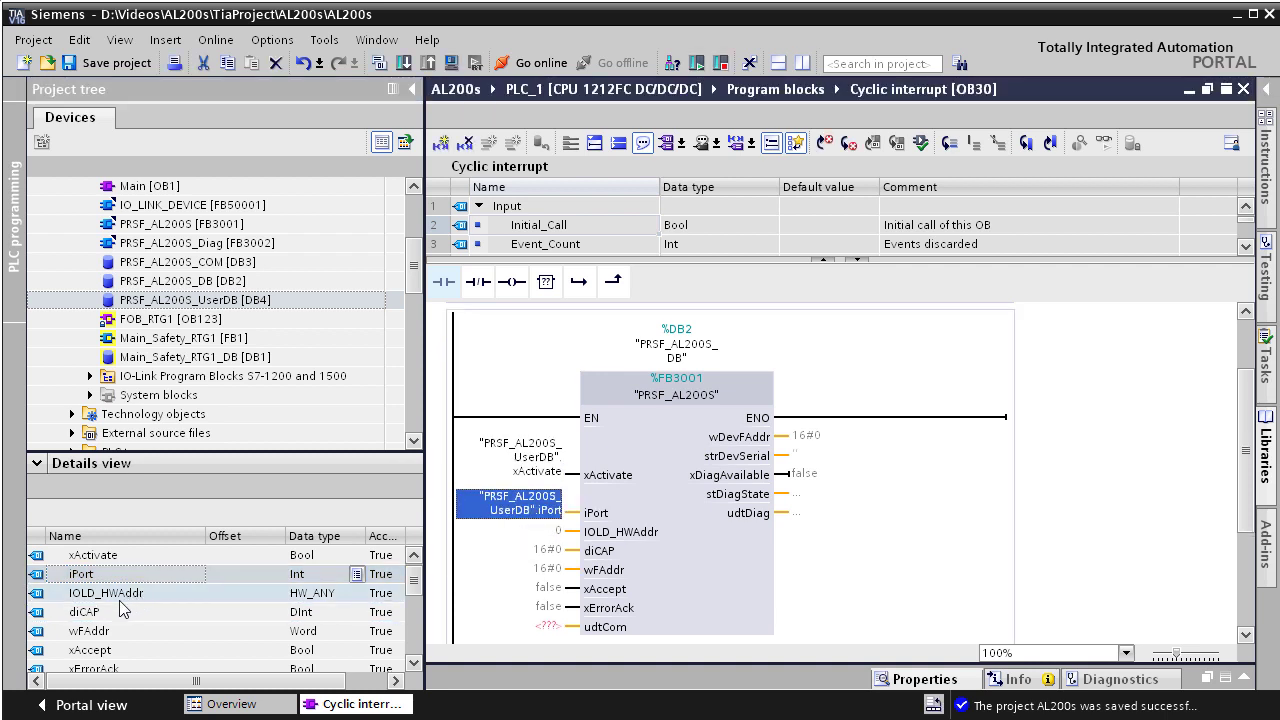
{"action": "left_click_drag", "start_coordinate": [110, 600], "coordinate": [548, 537]}
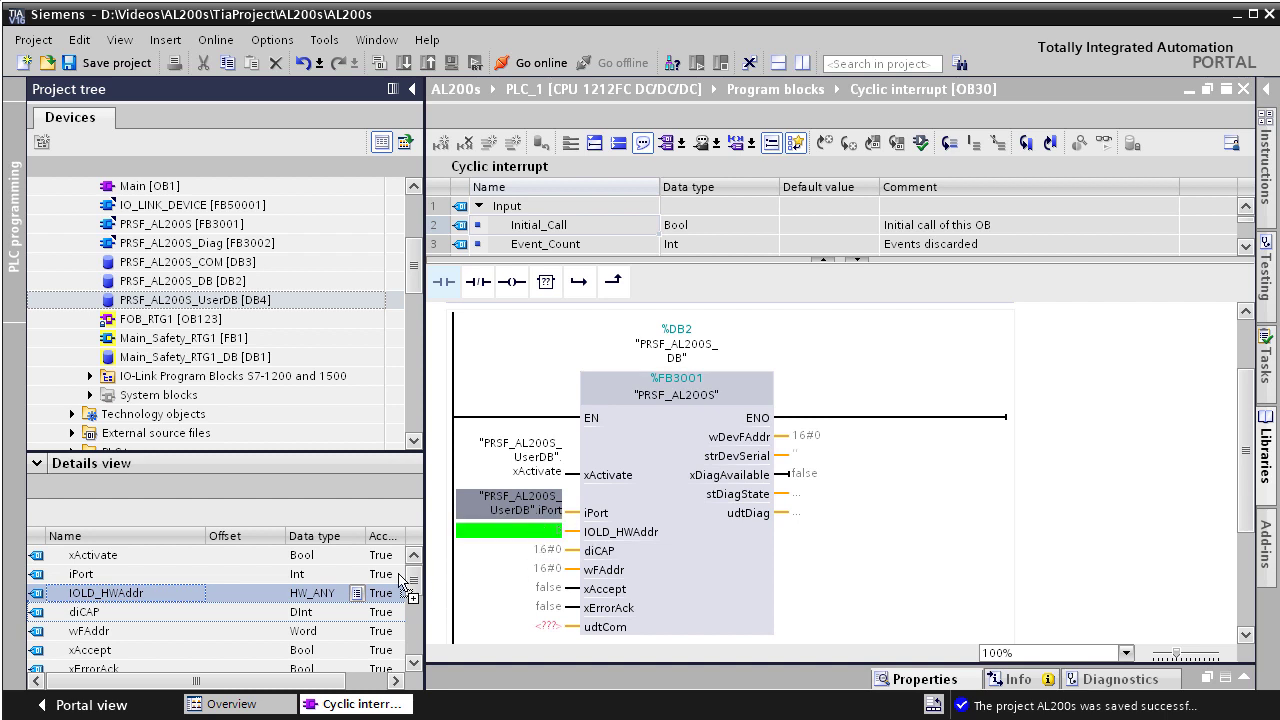
Assign the PRSF_AL200S_UserDB tags diCAP and wFAddr to the block call's diCAP and wFAddr inputs.
{"action": "left_click", "coordinate": [91, 616]}
{"action": "left_click_drag", "start_coordinate": [91, 616], "coordinate": [545, 590]}
{"action": "scroll", "coordinate": [543, 589], "scroll_direction": "down", "scroll_amount": 5}
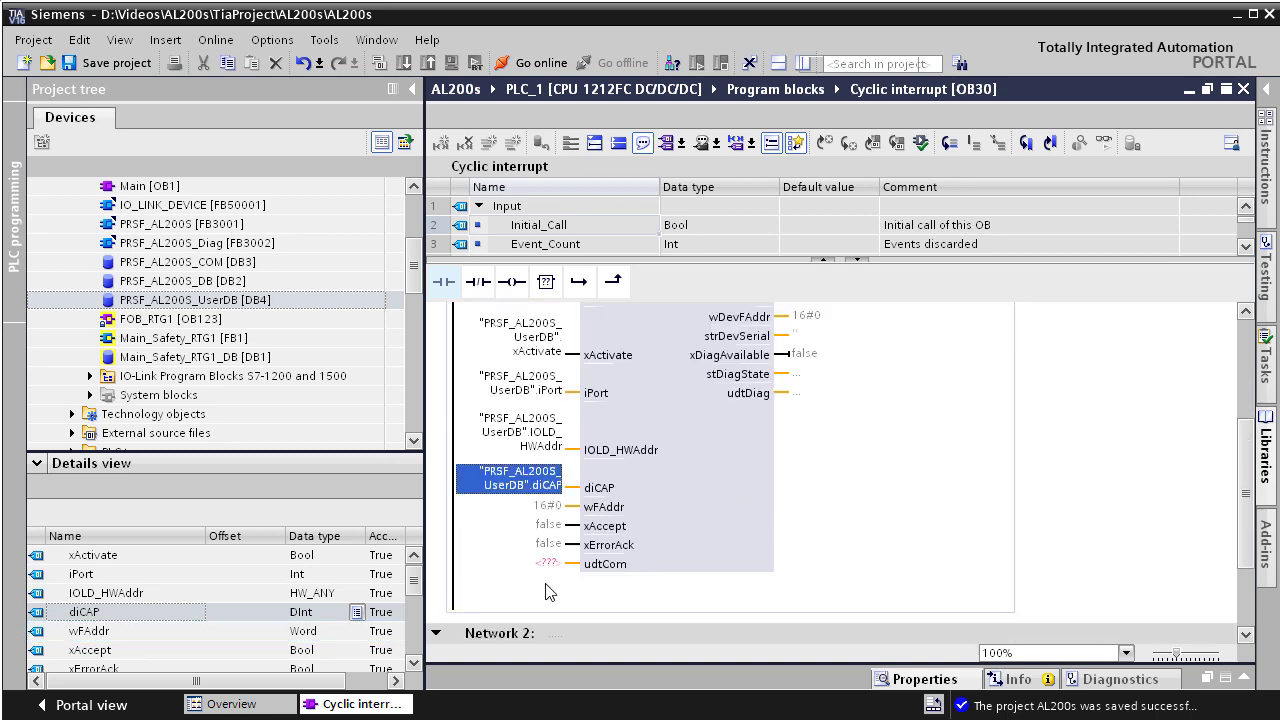
{"action": "left_click", "coordinate": [113, 632]}
{"action": "left_click_drag", "start_coordinate": [323, 587], "coordinate": [546, 395]}
Assign the PRSF_AL200S_UserDB tags xAccept and xErrorAck to the inputs of the same names on the PRSF_AL200S call.
{"action": "left_click", "coordinate": [112, 651]}
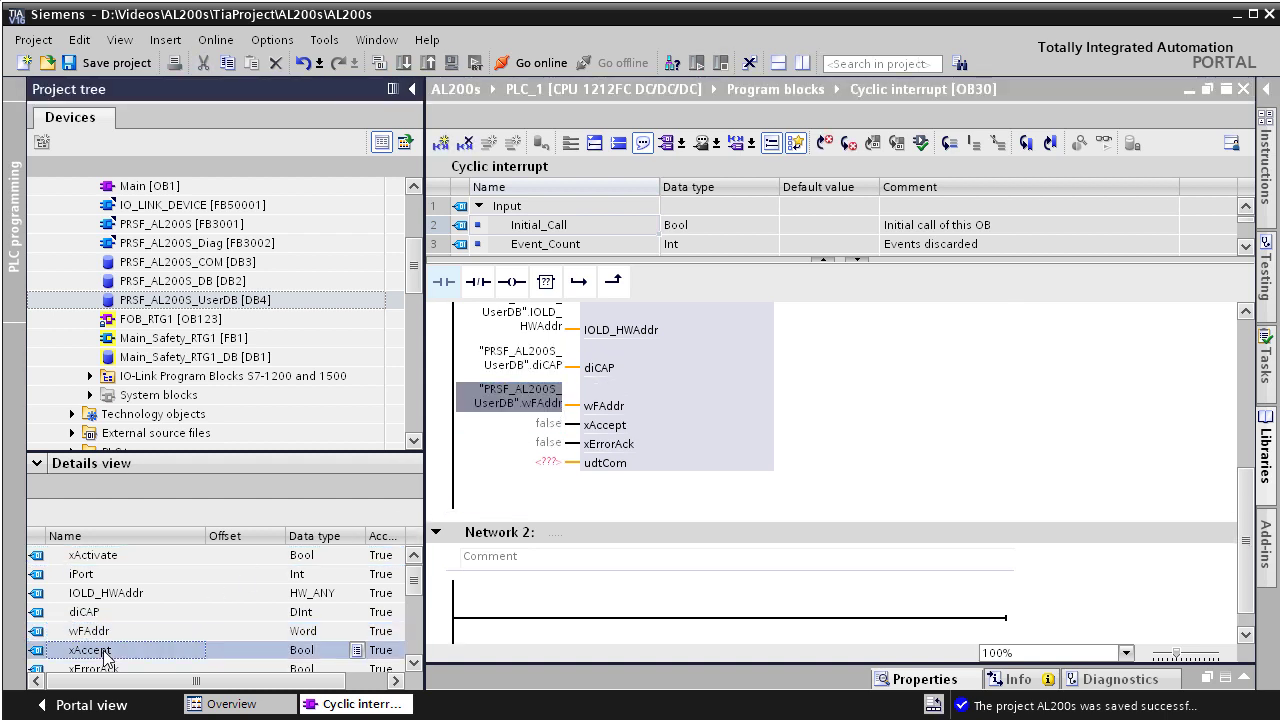
{"action": "left_click_drag", "start_coordinate": [100, 655], "coordinate": [550, 433]}
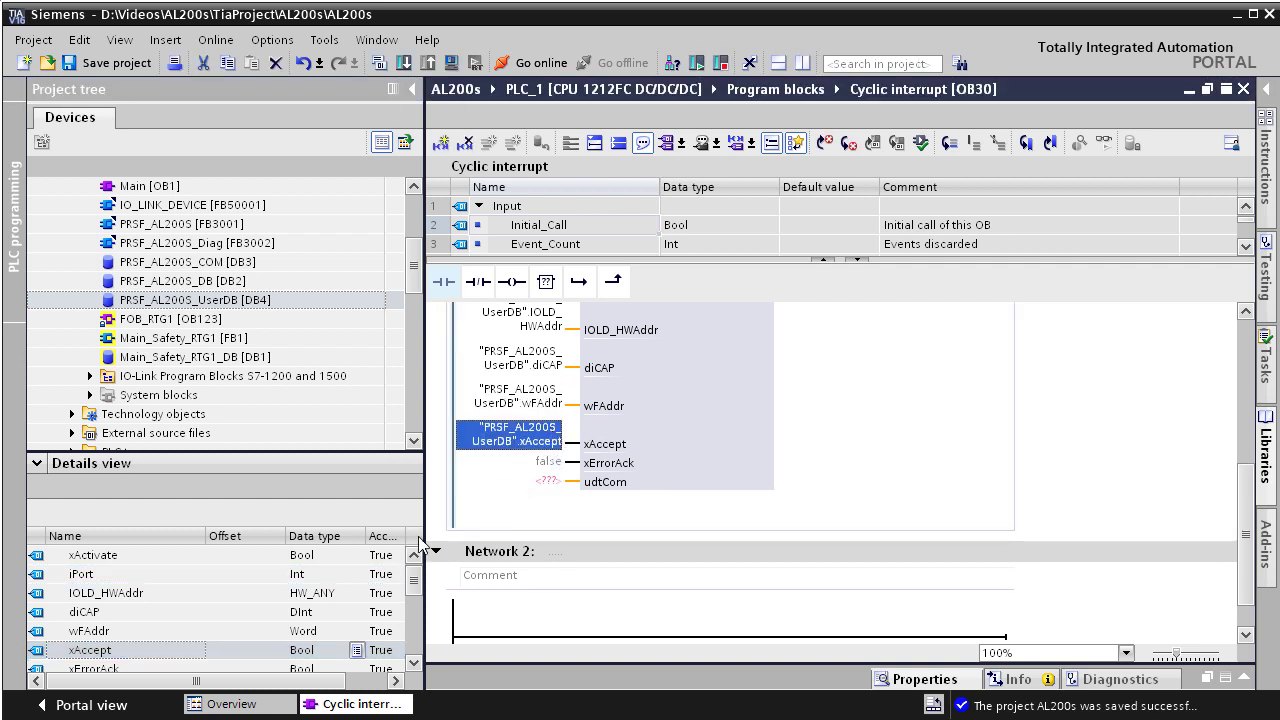
{"action": "left_click", "coordinate": [106, 673]}
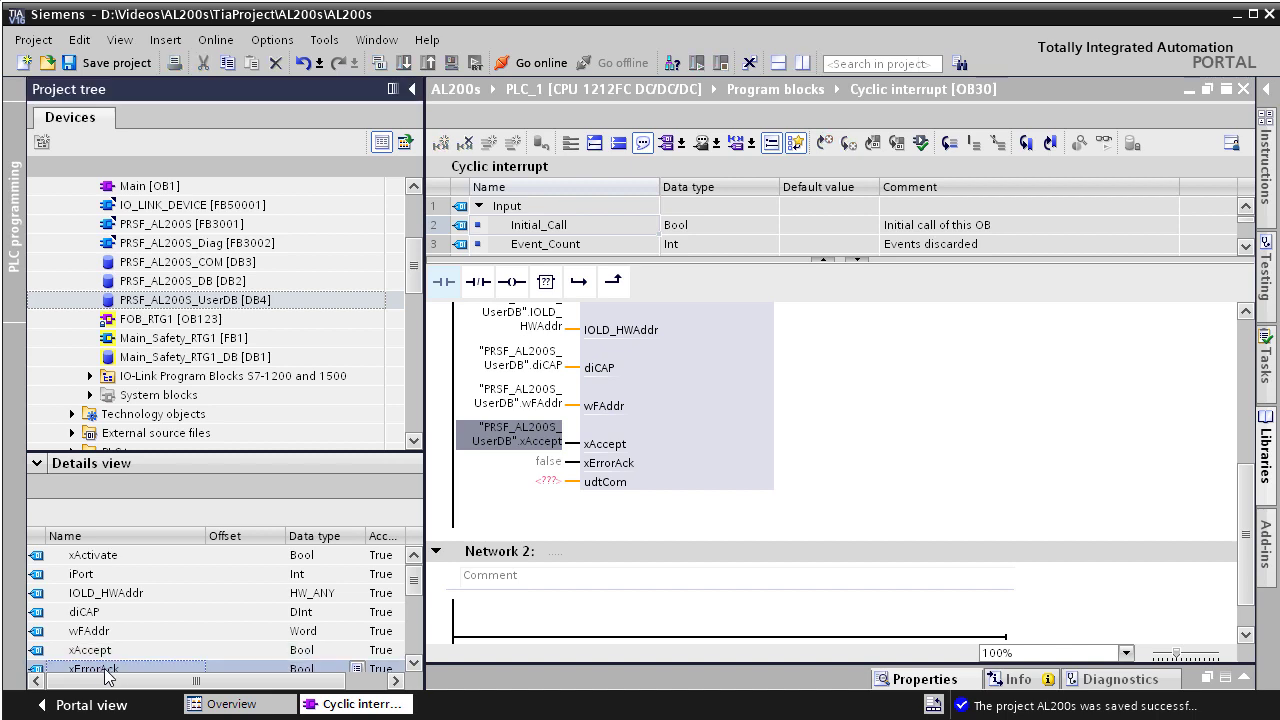
{"action": "left_click_drag", "start_coordinate": [321, 640], "coordinate": [545, 465]}
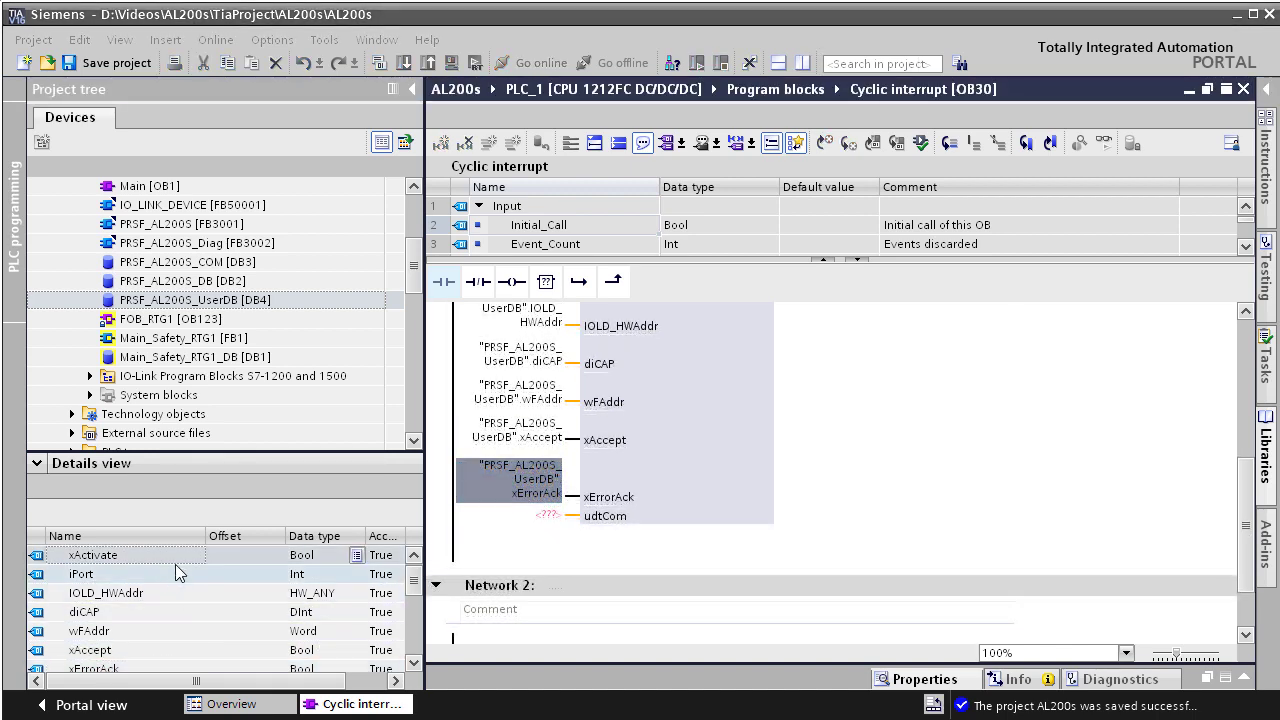
Assign the udtCom tag from PRSF_AL200S_COM [DB3] to the udtCom parameter of the PRSF_AL200S call.
{"action": "left_click", "coordinate": [200, 266]}
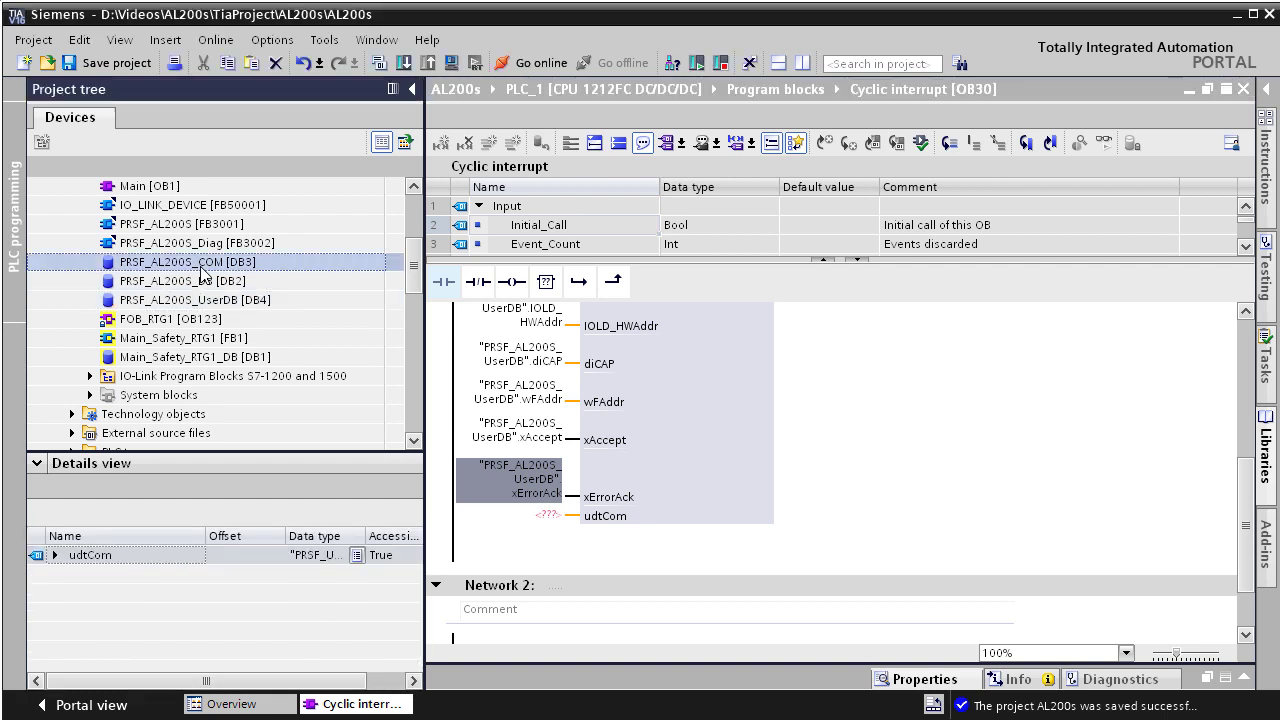
{"action": "left_click", "coordinate": [101, 557]}
{"action": "left_click_drag", "start_coordinate": [101, 561], "coordinate": [553, 524]}
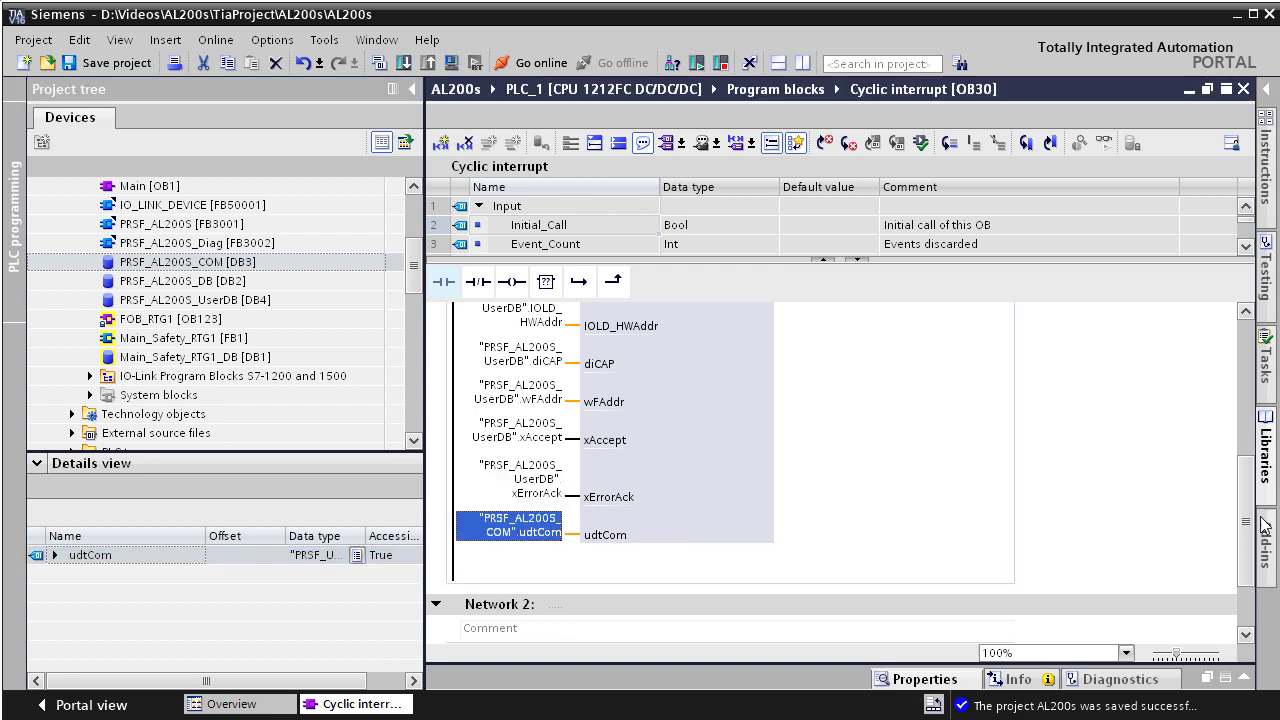
Assign the PRSF_AL200S_UserDB tags wDevFAddr and strDevSerial to the matching outputs of the PRSF_AL200S call.
{"action": "left_click_drag", "start_coordinate": [1246, 527], "coordinate": [1246, 448]}
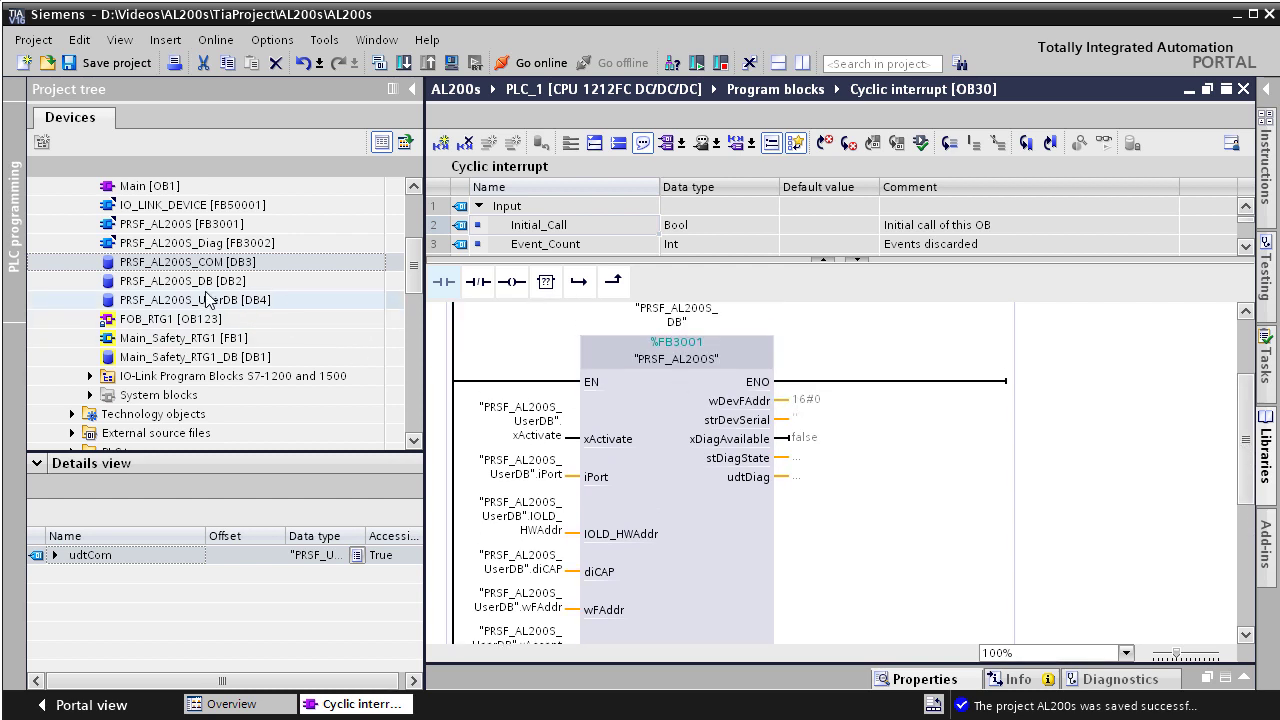
{"action": "left_click", "coordinate": [208, 300]}
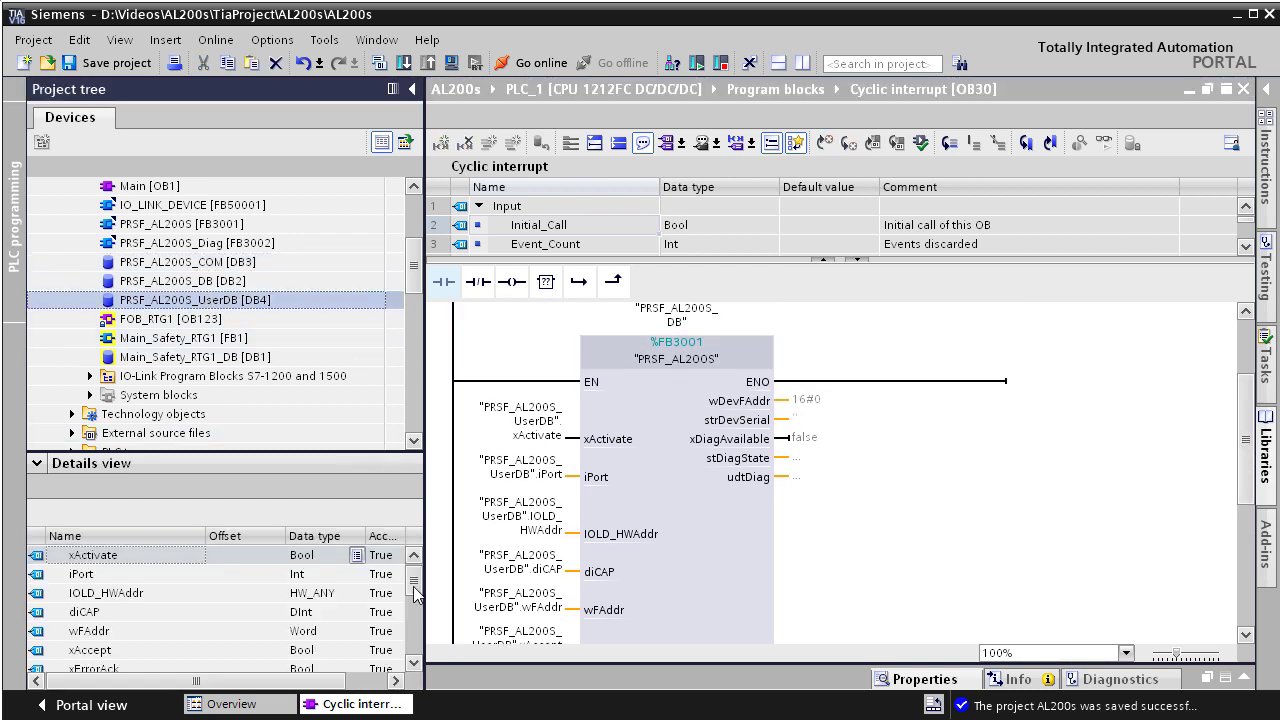
{"action": "left_click_drag", "start_coordinate": [415, 590], "coordinate": [415, 613]}
{"action": "left_click", "coordinate": [90, 612]}
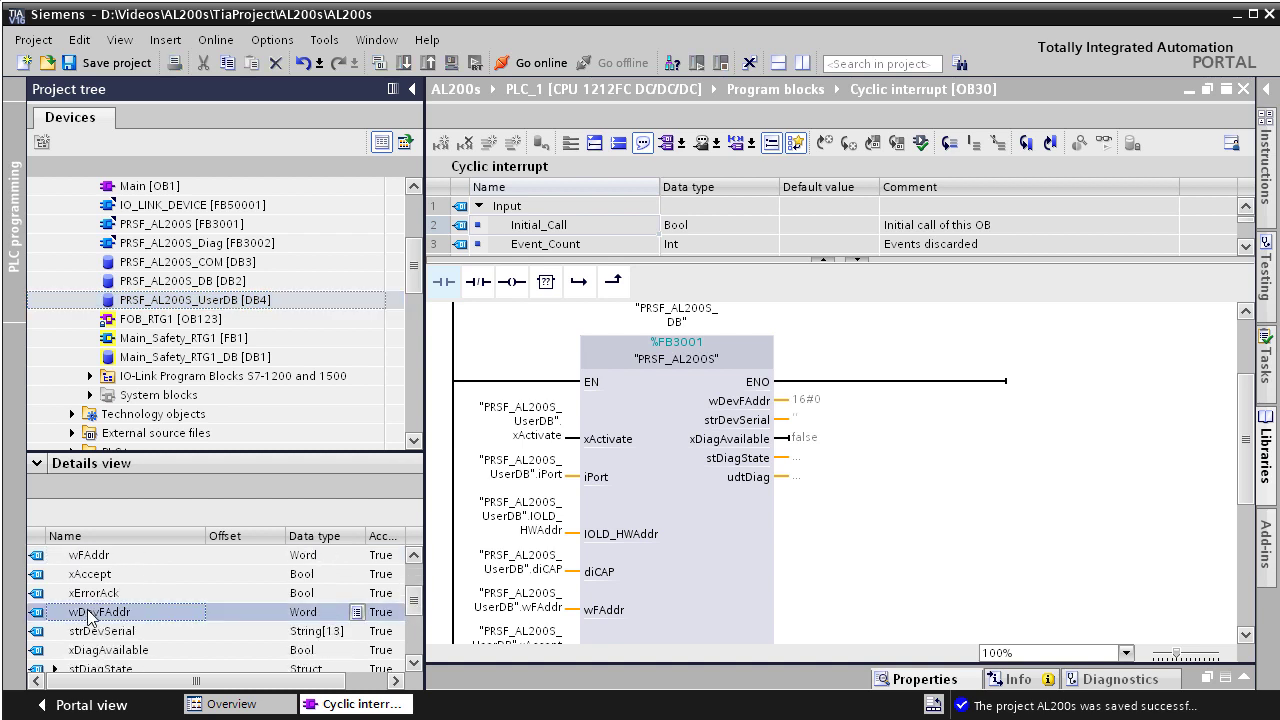
{"action": "left_click_drag", "start_coordinate": [90, 614], "coordinate": [817, 400]}
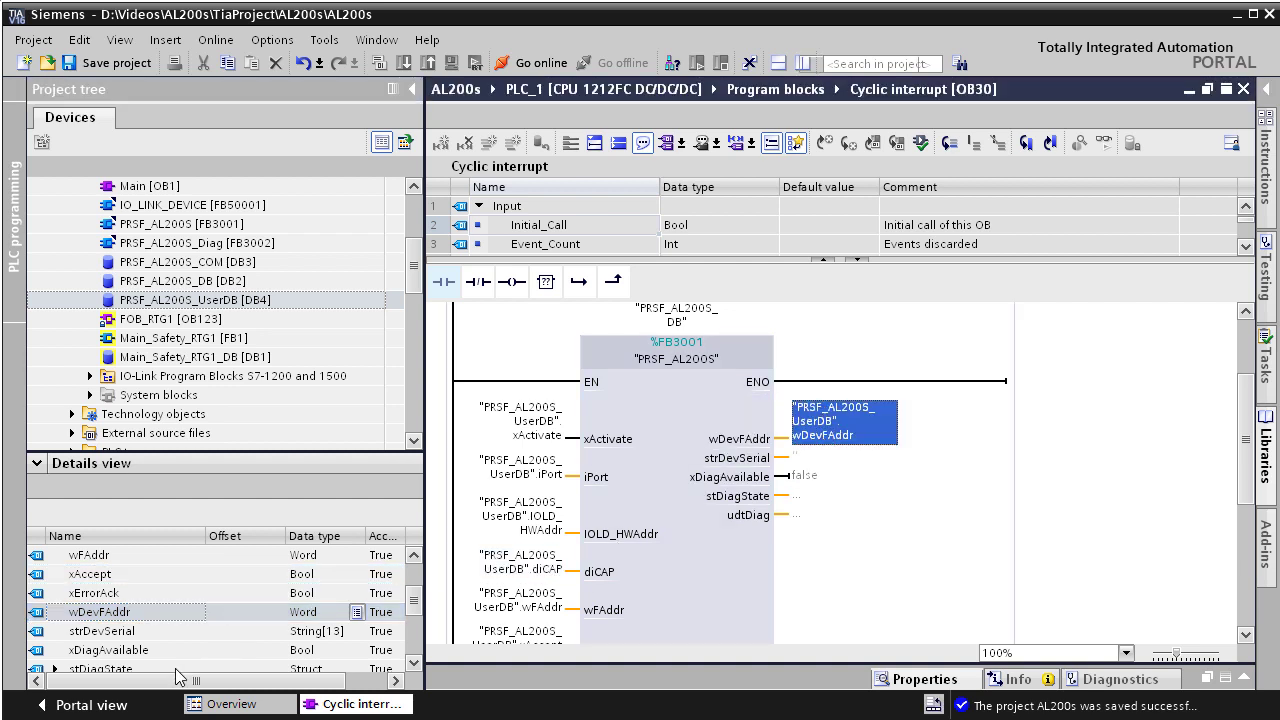
{"action": "left_click_drag", "start_coordinate": [128, 643], "coordinate": [805, 464]}
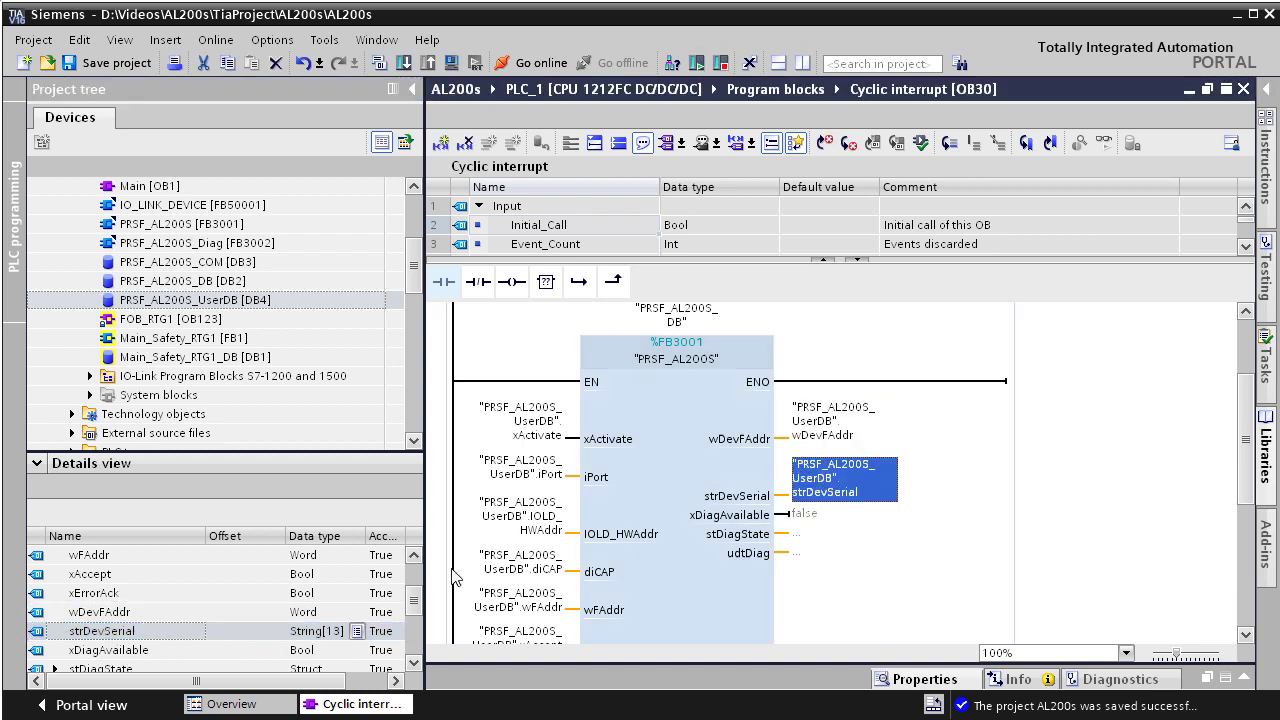
Assign the PRSF_AL200S_UserDB tags xDiagAvailable, stDiagState and udtDiag to the remaining outputs of the PRSF_AL200S call.
{"action": "left_click", "coordinate": [127, 652]}
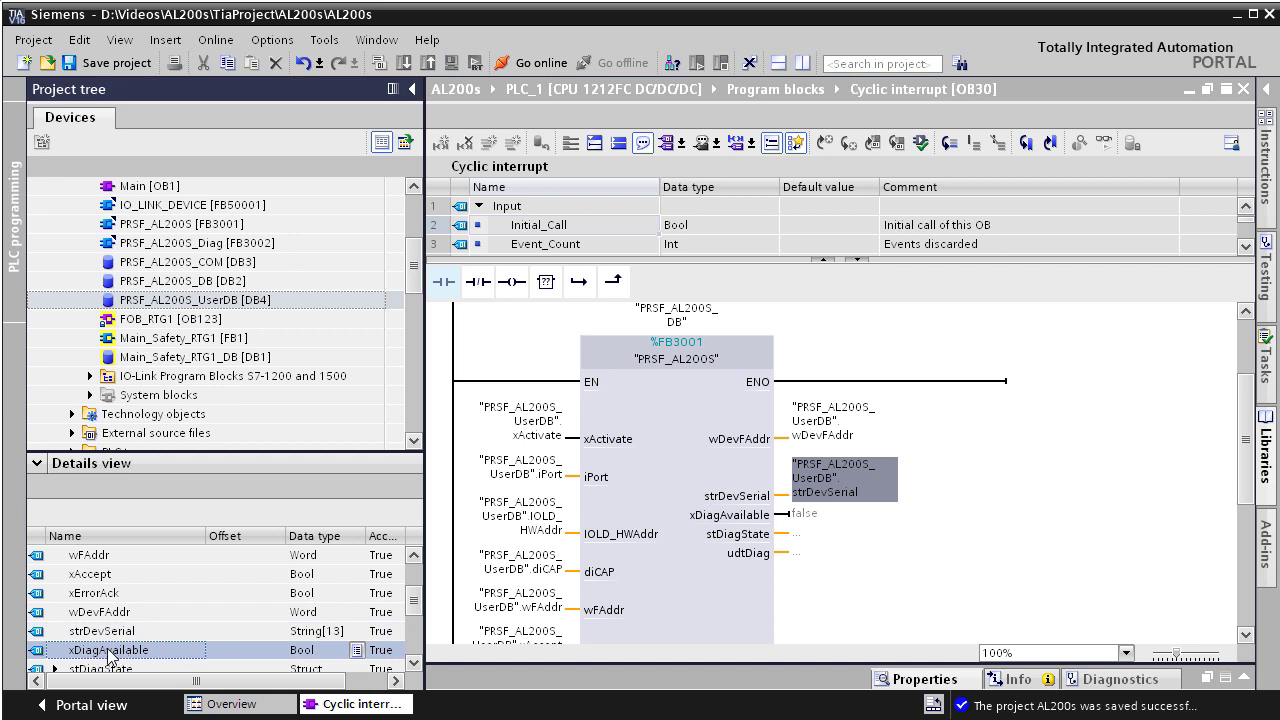
{"action": "left_click_drag", "start_coordinate": [465, 633], "coordinate": [766, 531]}
{"action": "left_click_drag", "start_coordinate": [805, 511], "coordinate": [810, 522]}
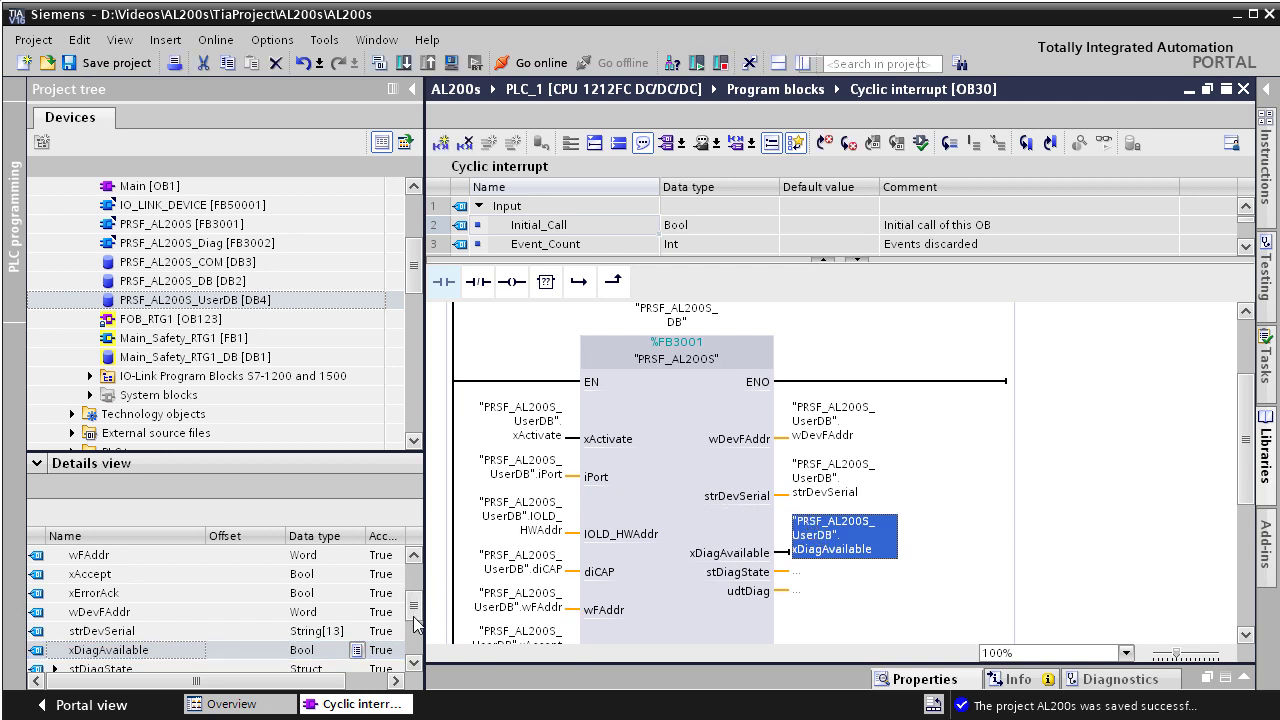
{"action": "scroll", "coordinate": [250, 625], "scroll_direction": "down", "scroll_amount": 1}
{"action": "left_click", "coordinate": [91, 634]}
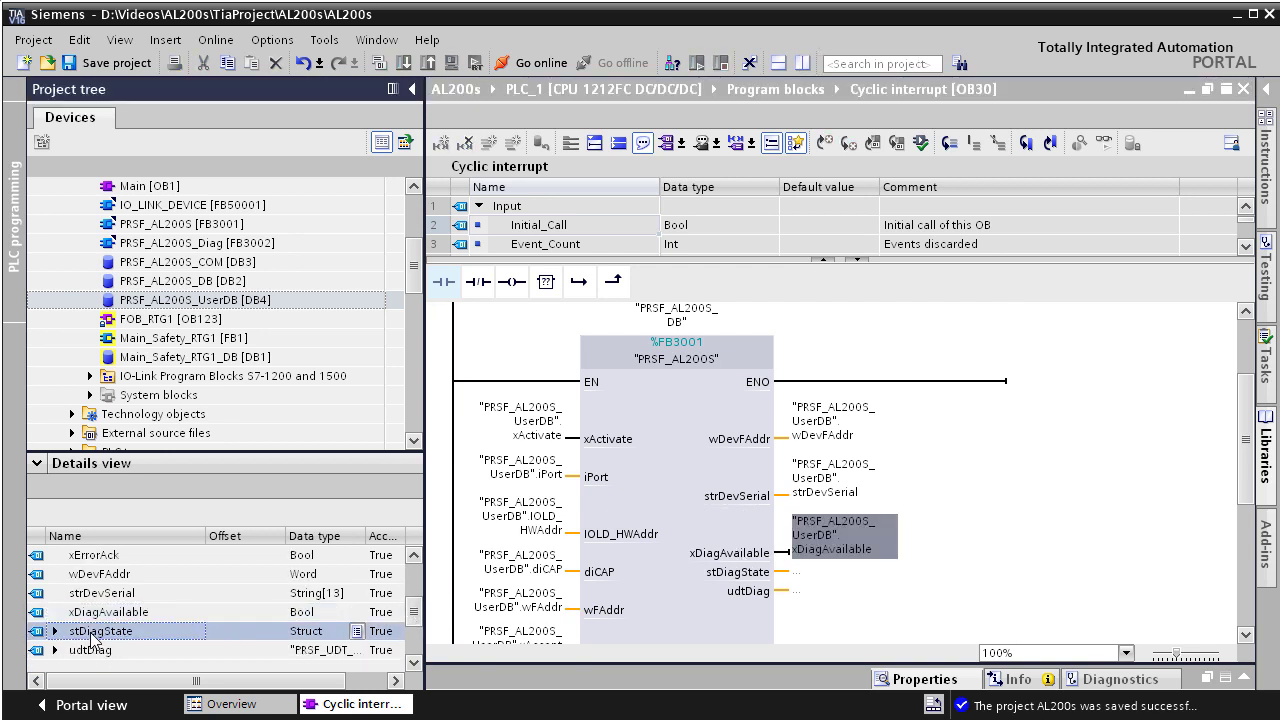
{"action": "left_click_drag", "start_coordinate": [100, 634], "coordinate": [800, 578]}
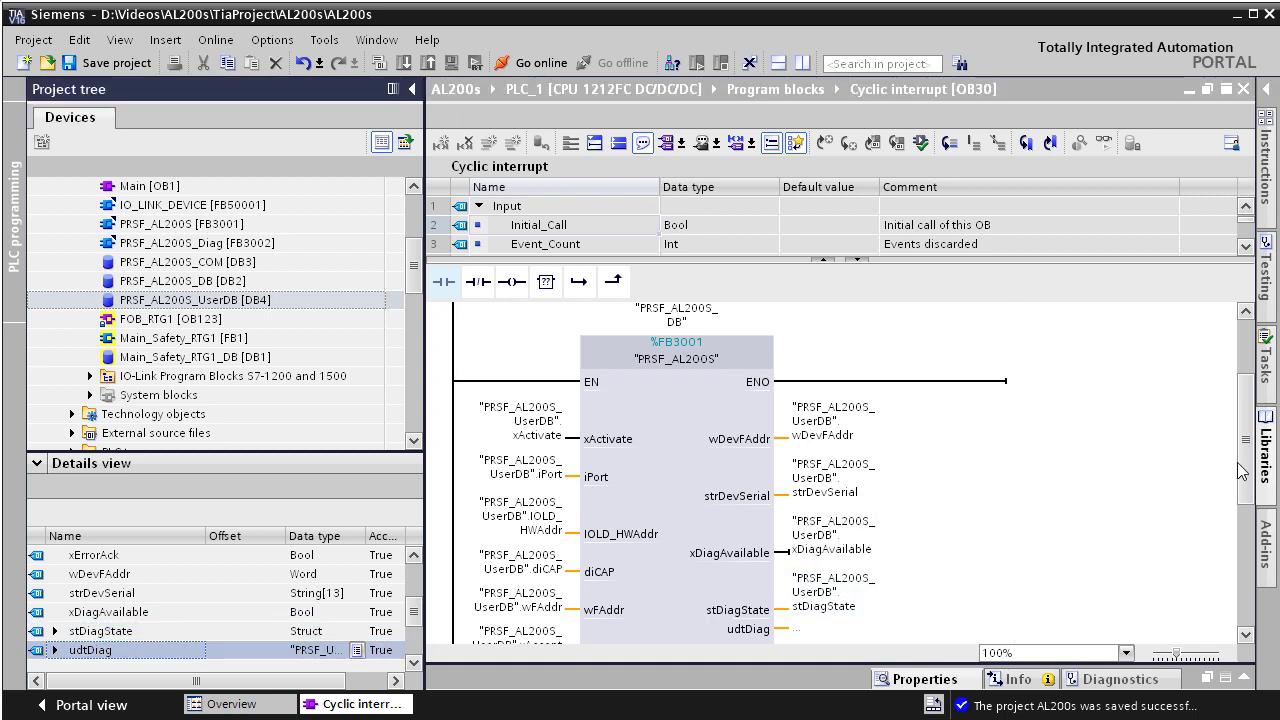
{"action": "left_click_drag", "start_coordinate": [1245, 470], "coordinate": [1247, 532]}
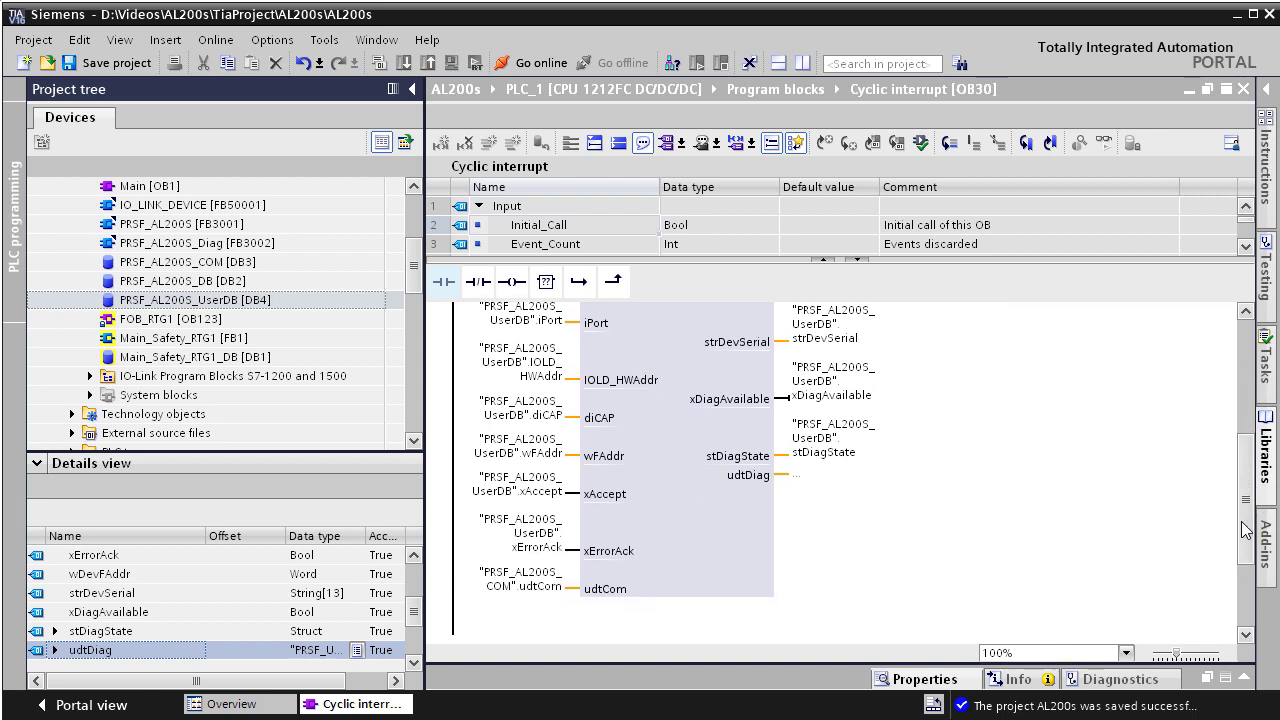
{"action": "left_click_drag", "start_coordinate": [238, 633], "coordinate": [807, 474]}
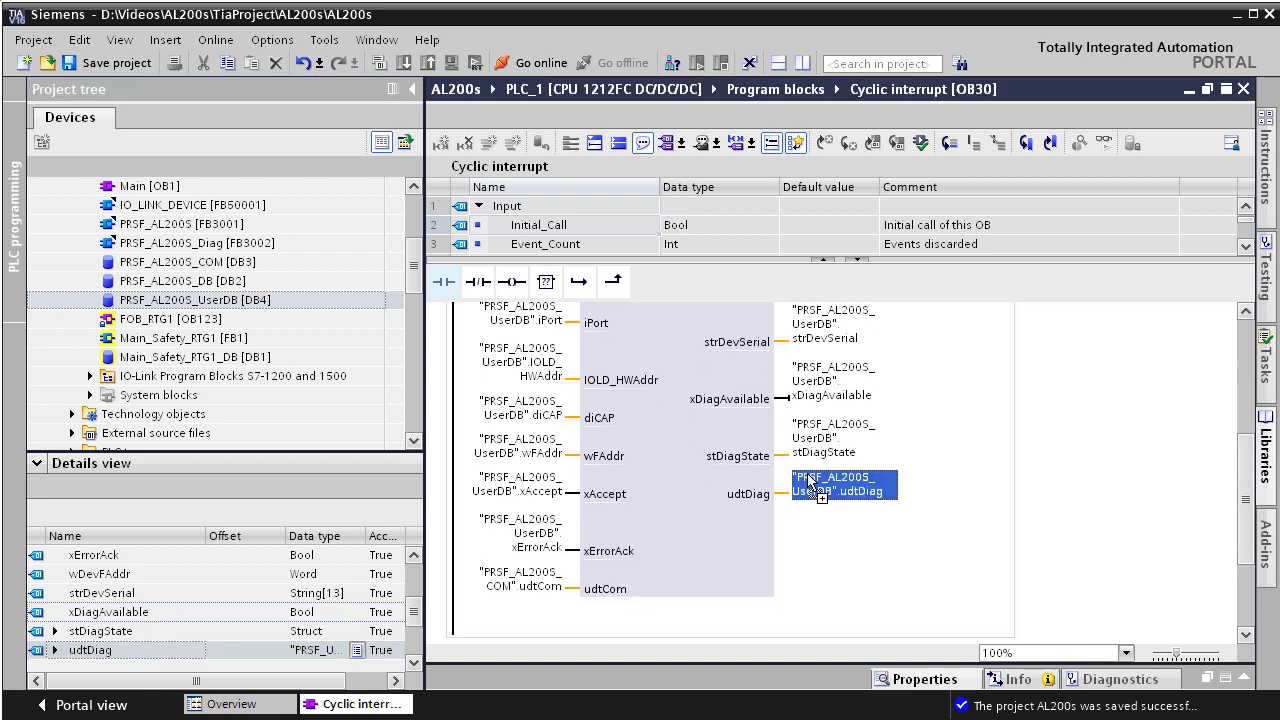
{"action": "left_click", "coordinate": [847, 544]}
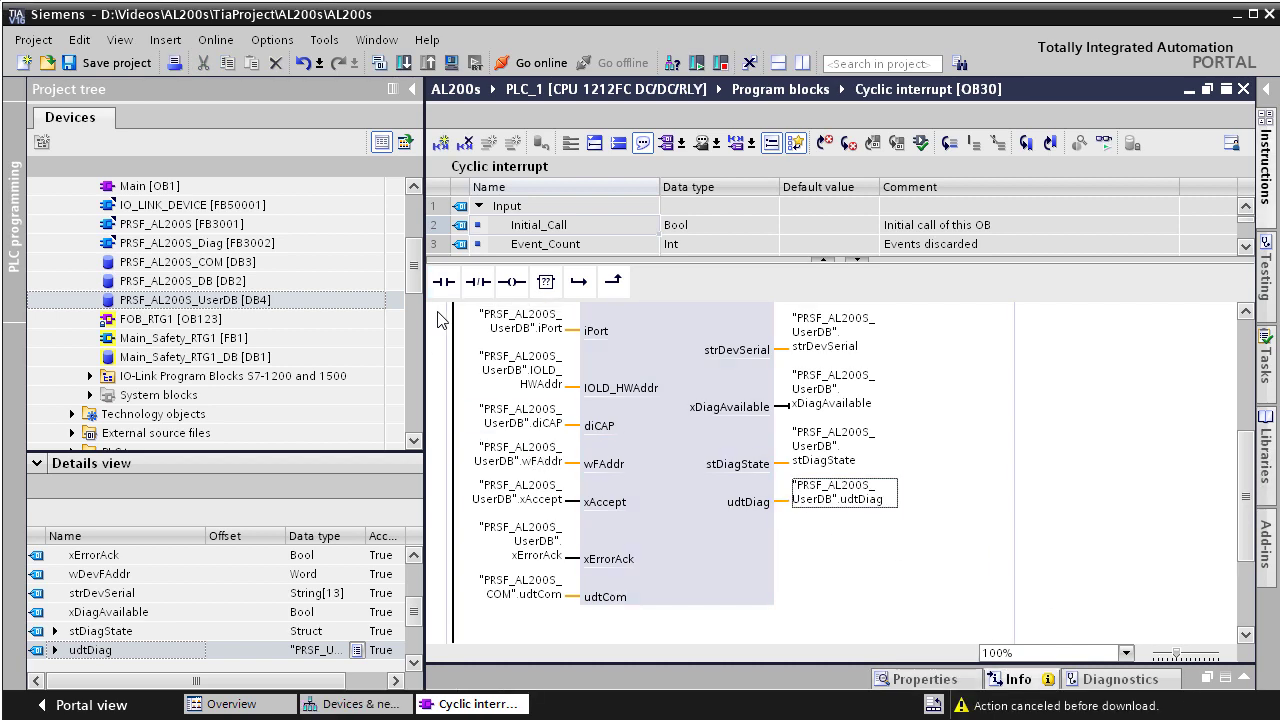
Select the PLC_1 CPU in the network view of Devices & networks and download the project to it.
{"action": "left_click_drag", "start_coordinate": [415, 278], "coordinate": [418, 232]}
{"action": "double_click", "coordinate": [165, 228]}
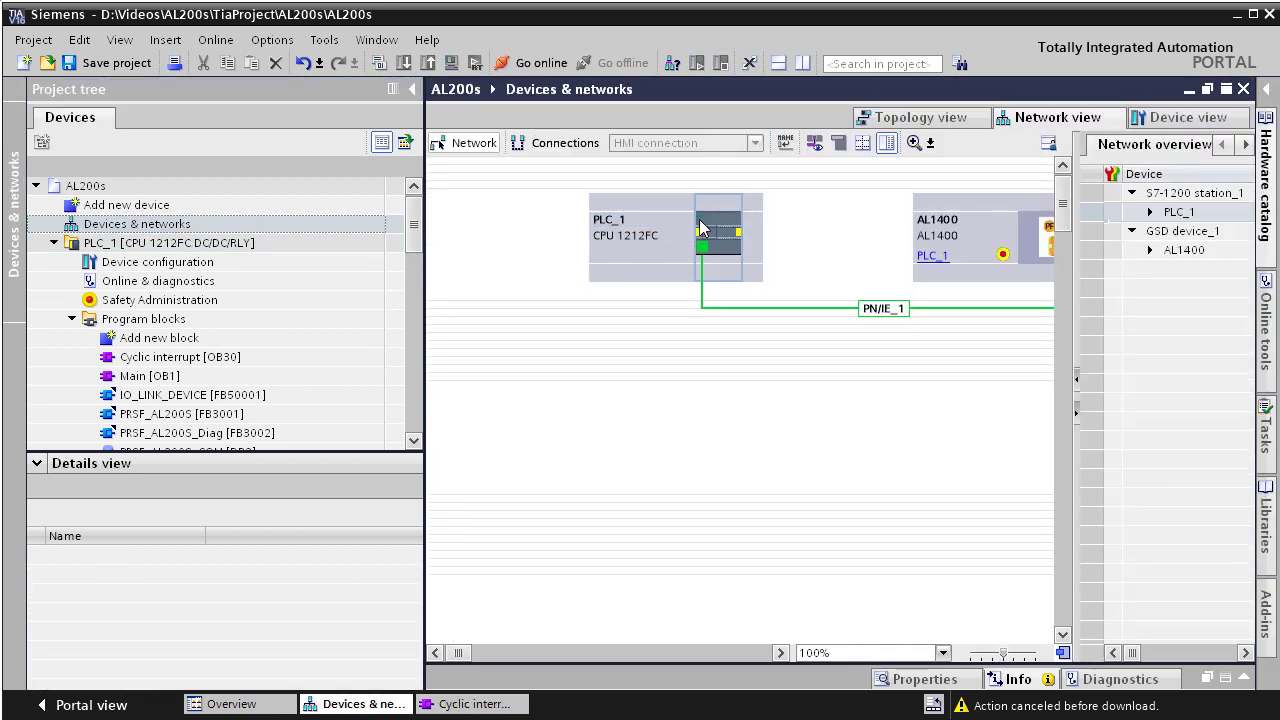
{"action": "left_click", "coordinate": [720, 232]}
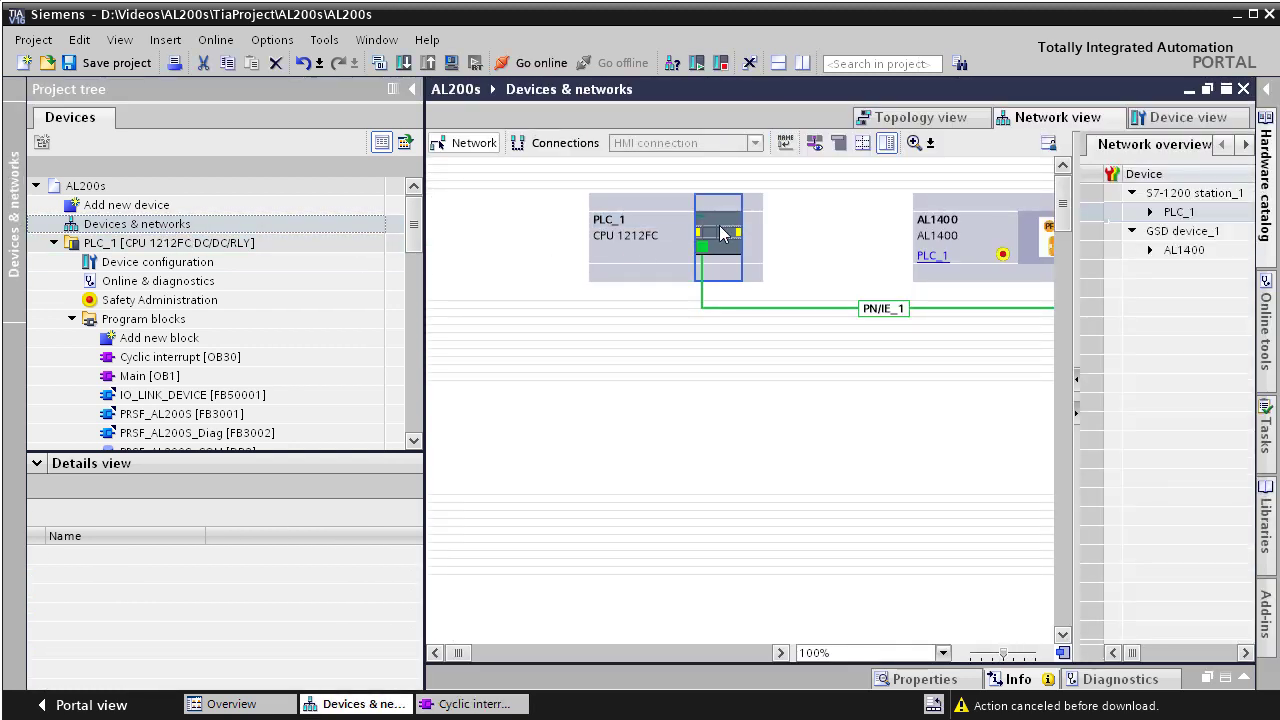
{"action": "left_click", "coordinate": [404, 66]}
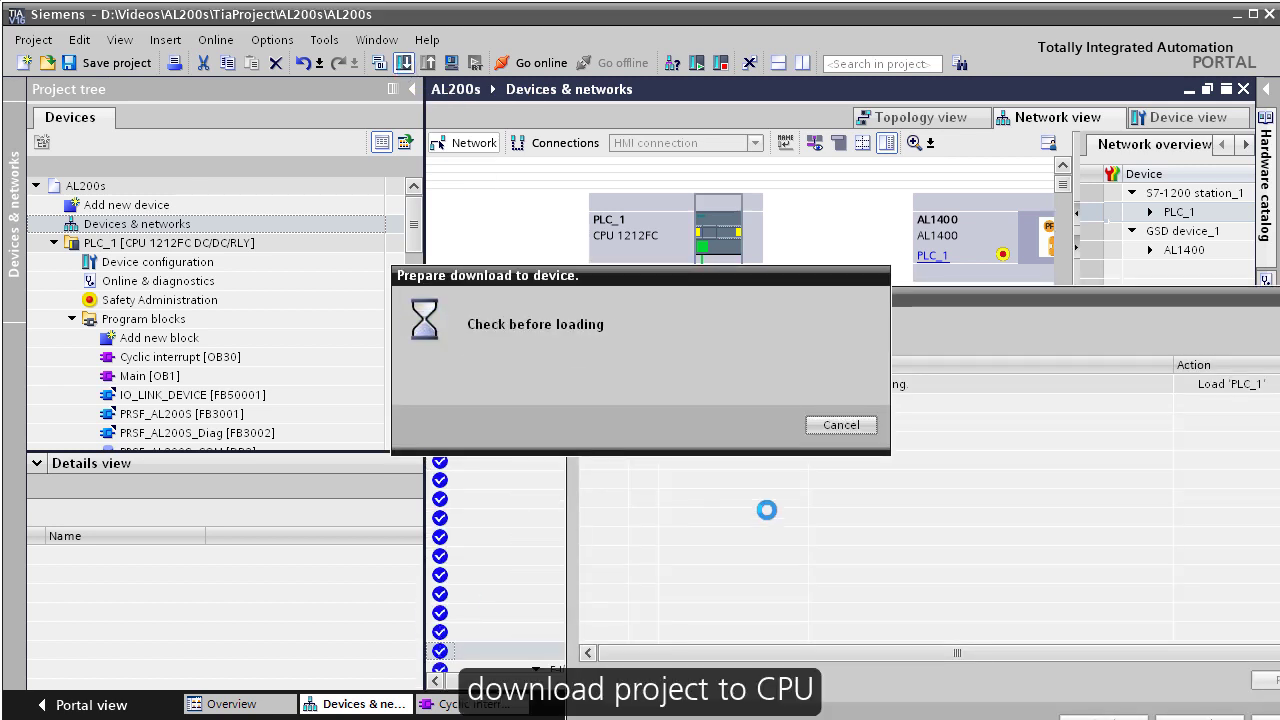
{"action": "left_click", "coordinate": [926, 615]}
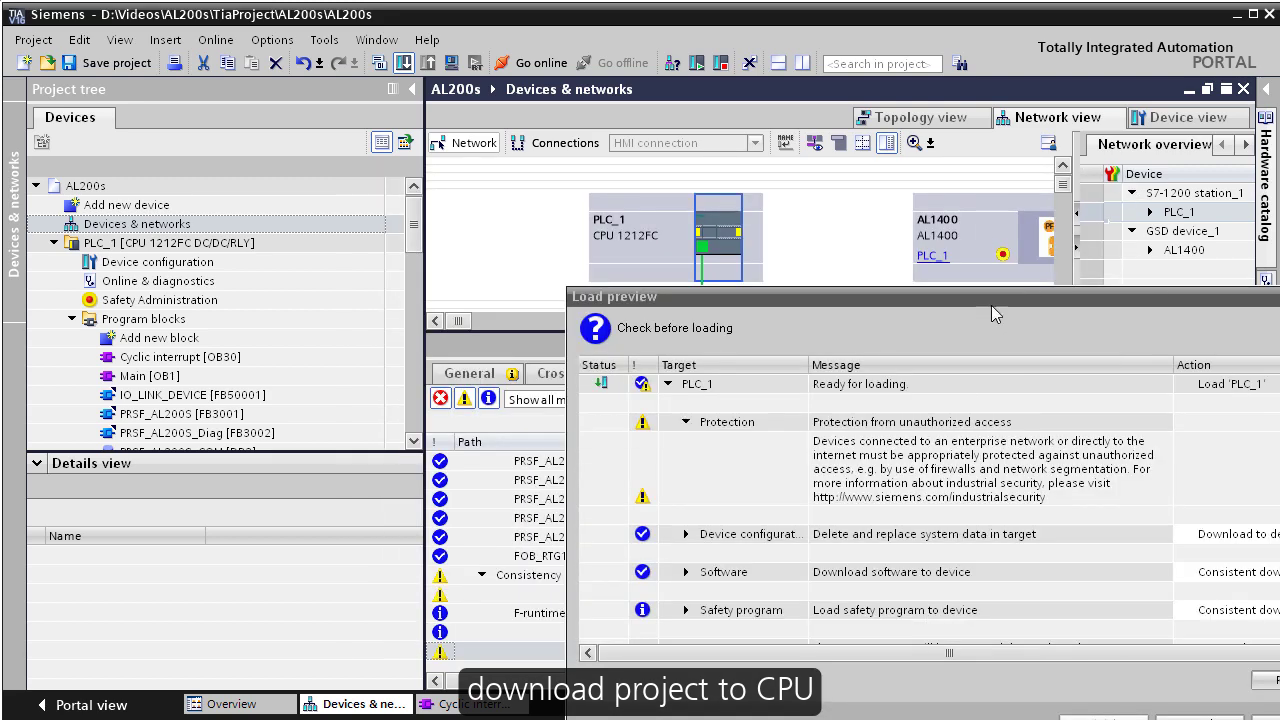
{"action": "left_click", "coordinate": [930, 595]}
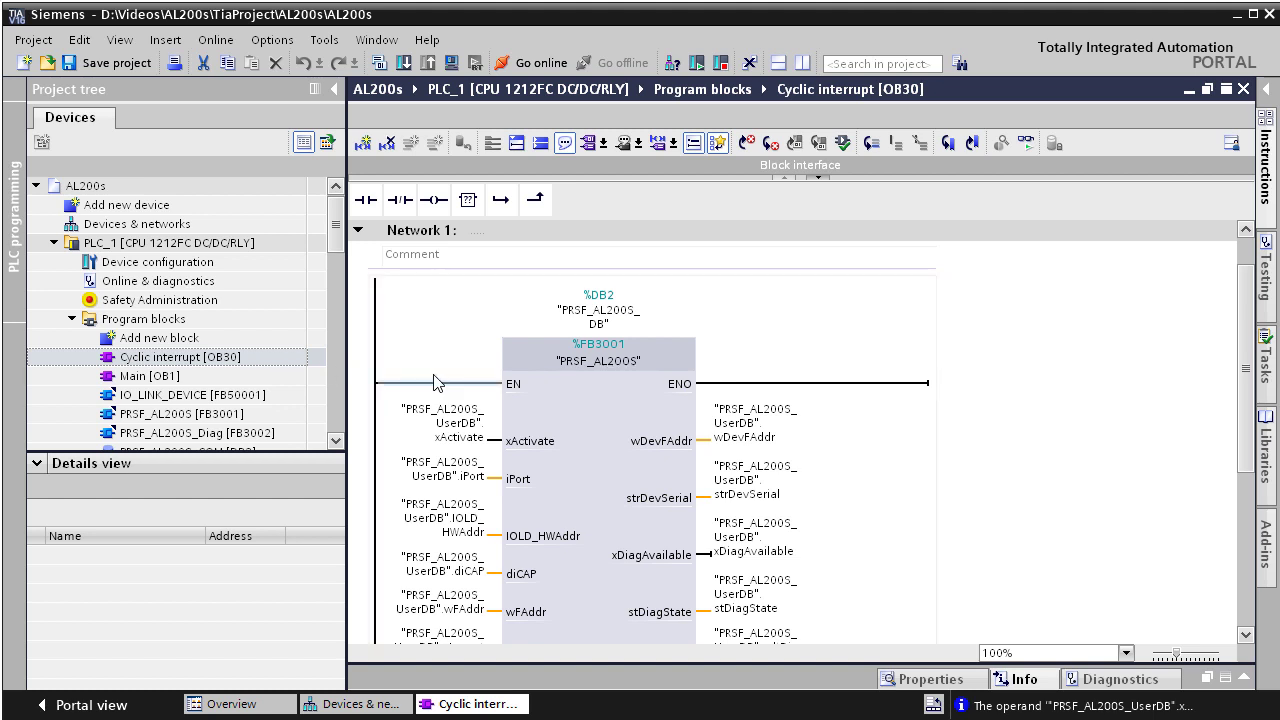
Go online with monitoring enabled for Cyclic interrupt [OB30], and modify the operand "PRSF_AL200S_UserDB".iPort to 1.
{"action": "left_click", "coordinate": [537, 64]}
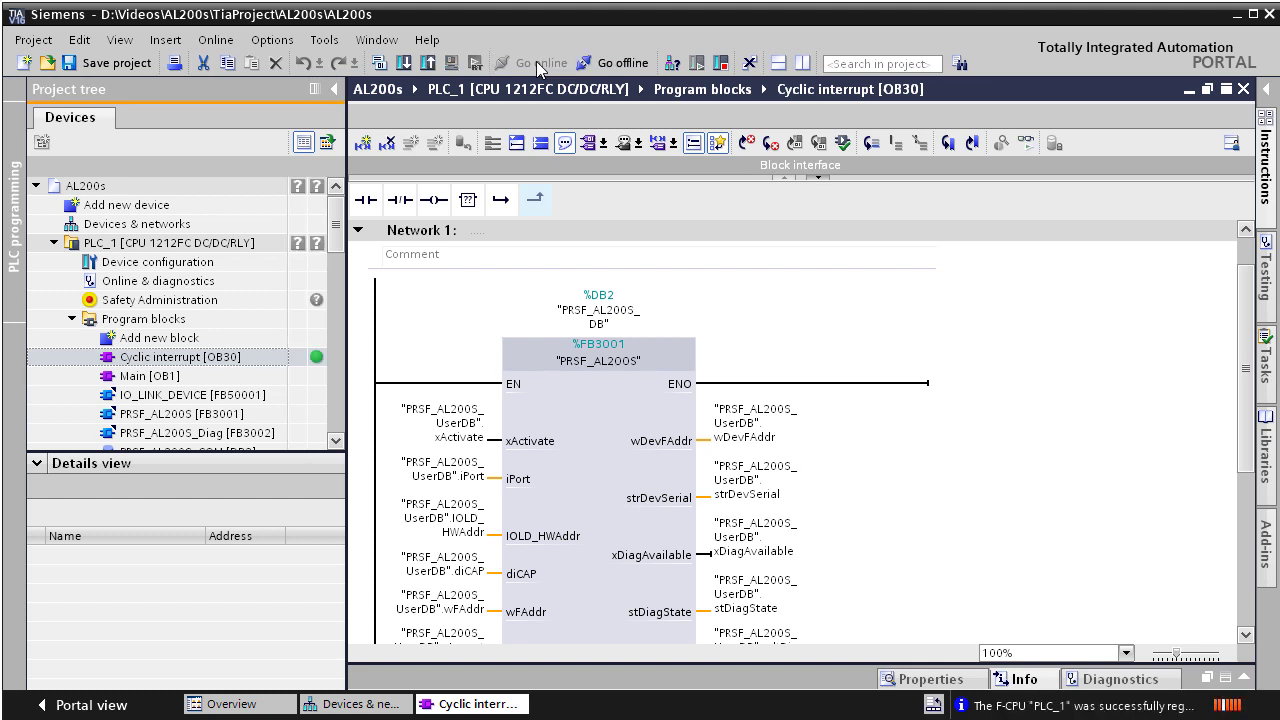
{"action": "left_click", "coordinate": [1027, 143]}
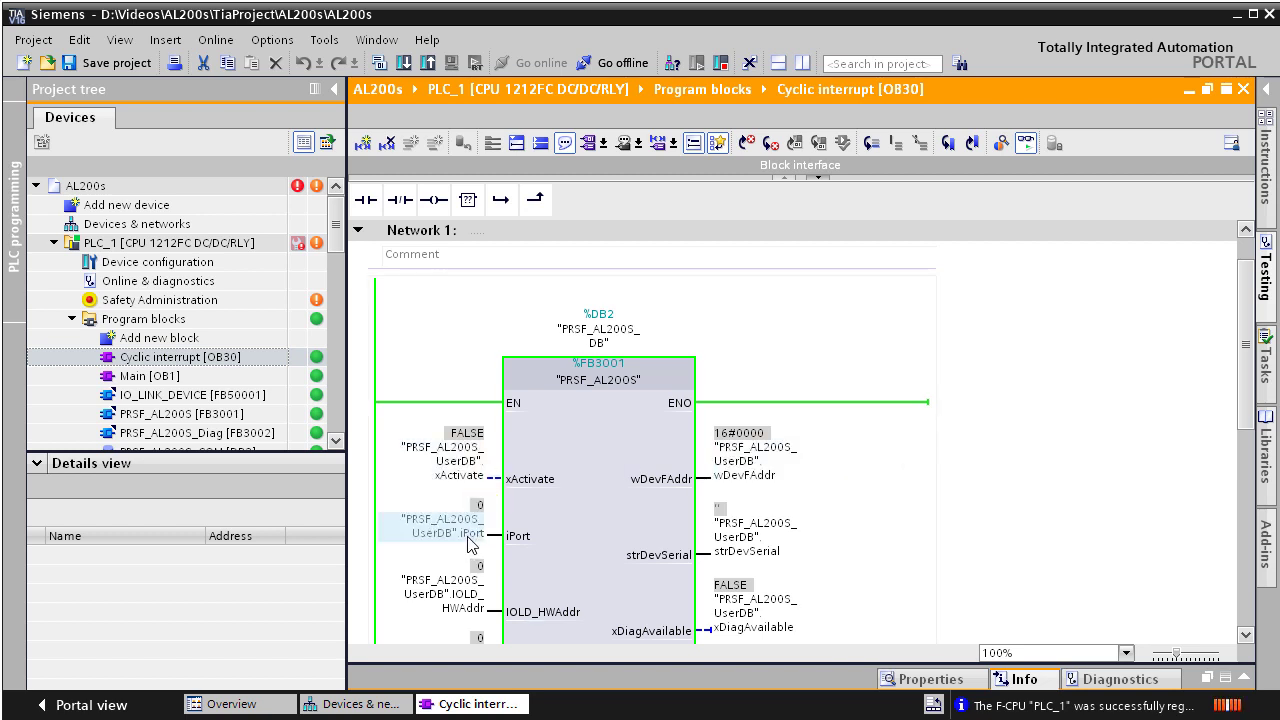
{"action": "right_click", "coordinate": [467, 532]}
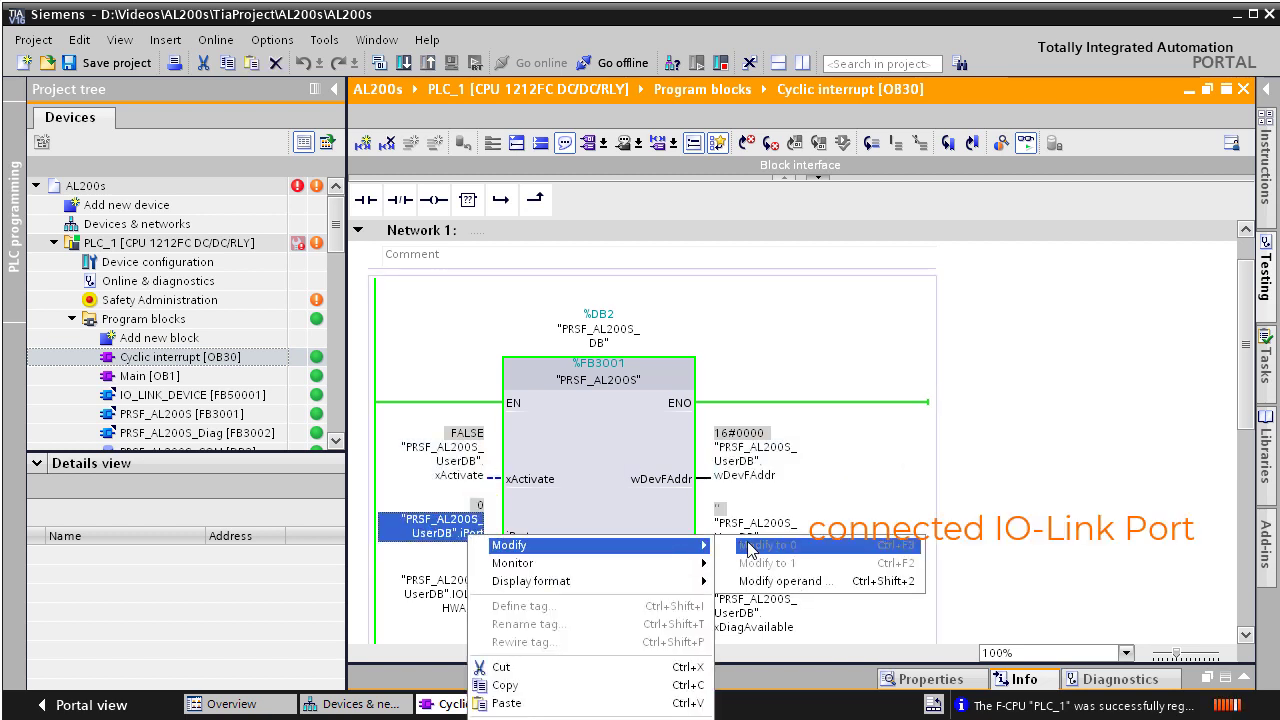
{"action": "left_click", "coordinate": [778, 581]}
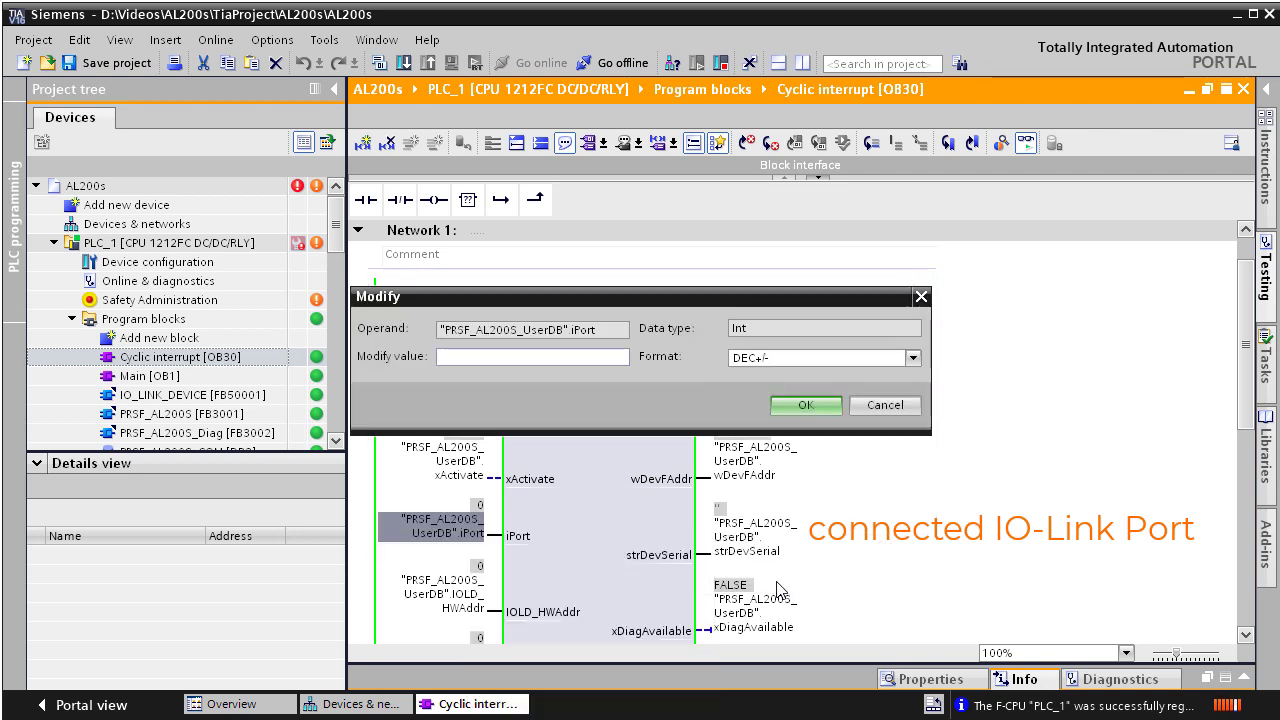
{"action": "type", "text": "1"}
{"action": "left_click", "coordinate": [797, 407]}
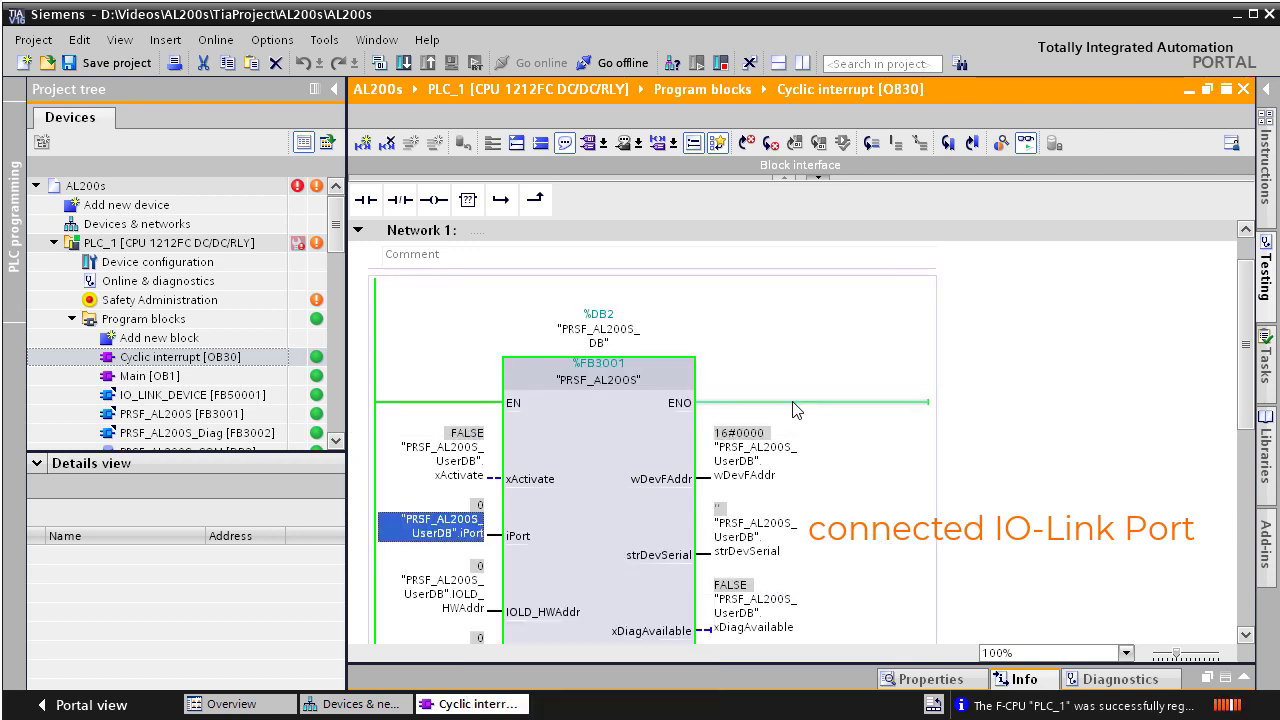
Modify the operand "PRSF_AL200S_UserDB".IOLD_HWAddr of the PRSF_AL200S call to 279.
{"action": "scroll", "coordinate": [928, 440], "scroll_direction": "down", "scroll_amount": 3}
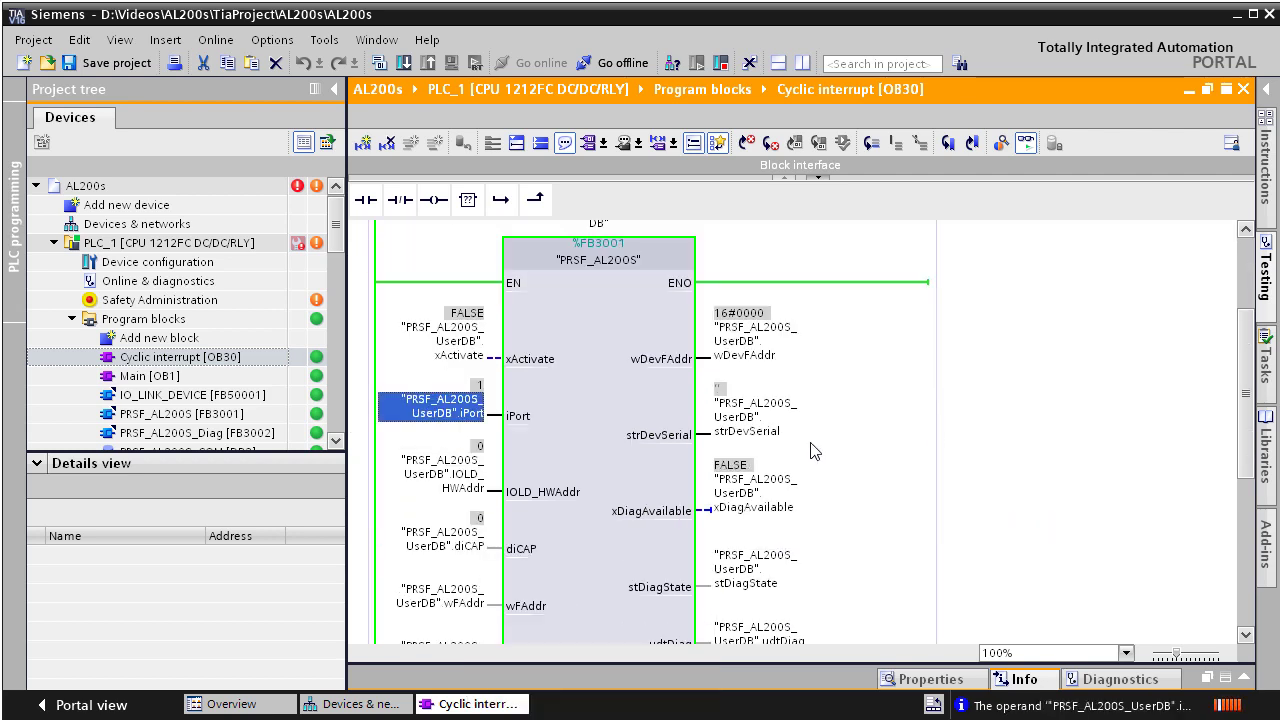
{"action": "right_click", "coordinate": [463, 468]}
{"action": "mouse_move", "coordinate": [604, 478]}
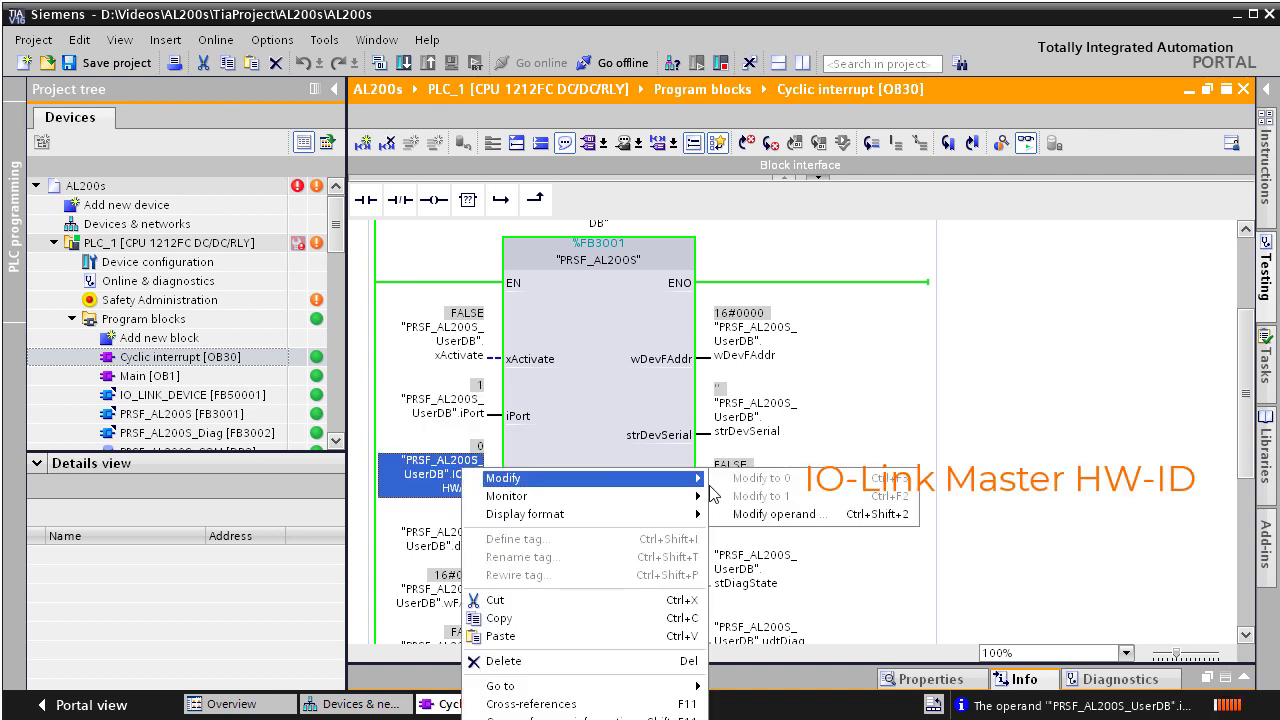
{"action": "left_click", "coordinate": [765, 514]}
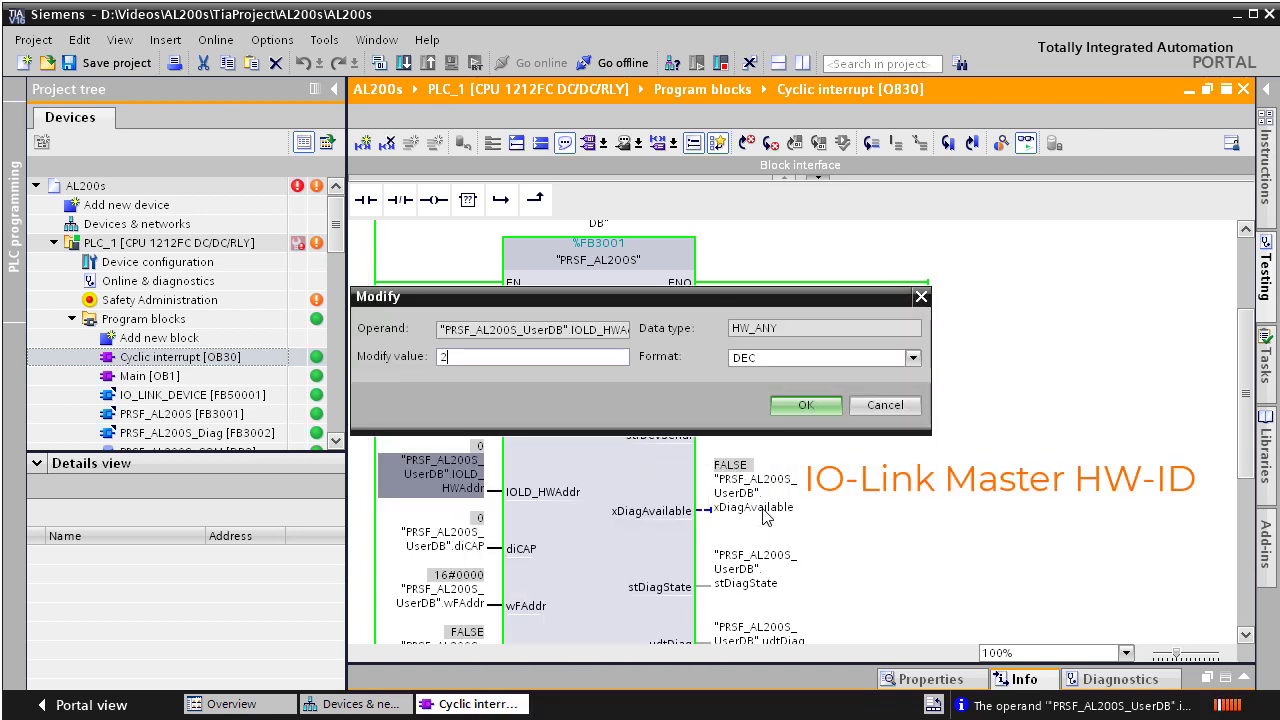
{"action": "left_click", "coordinate": [806, 405]}
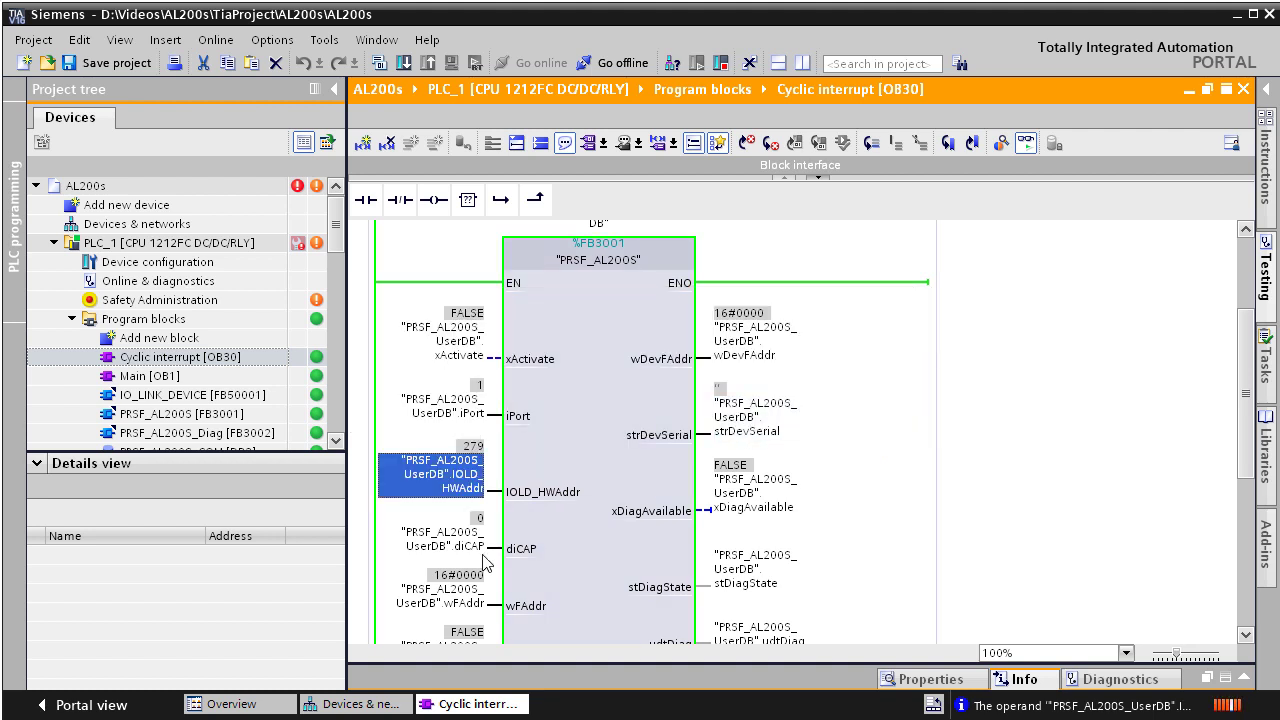
Modify the operand "PRSF_AL200S_UserDB".diCAP to the IO-Link master CAP value 46080.
{"action": "right_click", "coordinate": [476, 556]}
{"action": "mouse_move", "coordinate": [530, 562]}
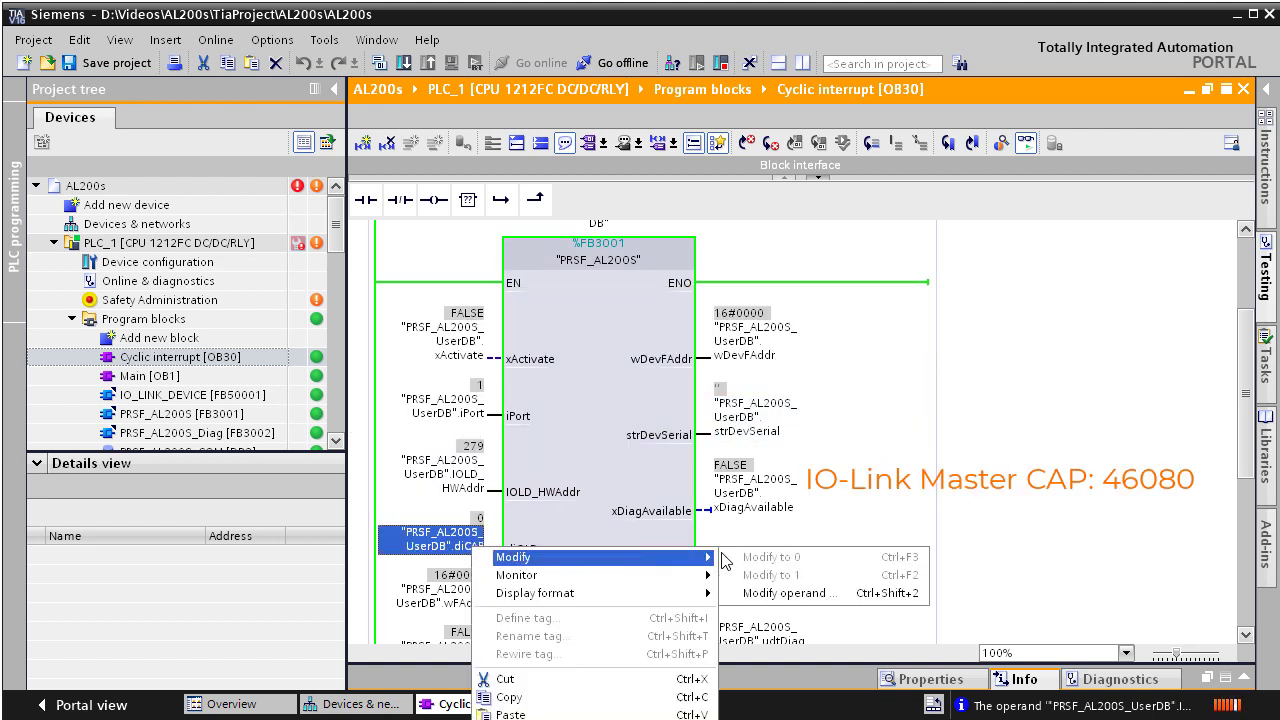
{"action": "left_click", "coordinate": [790, 597]}
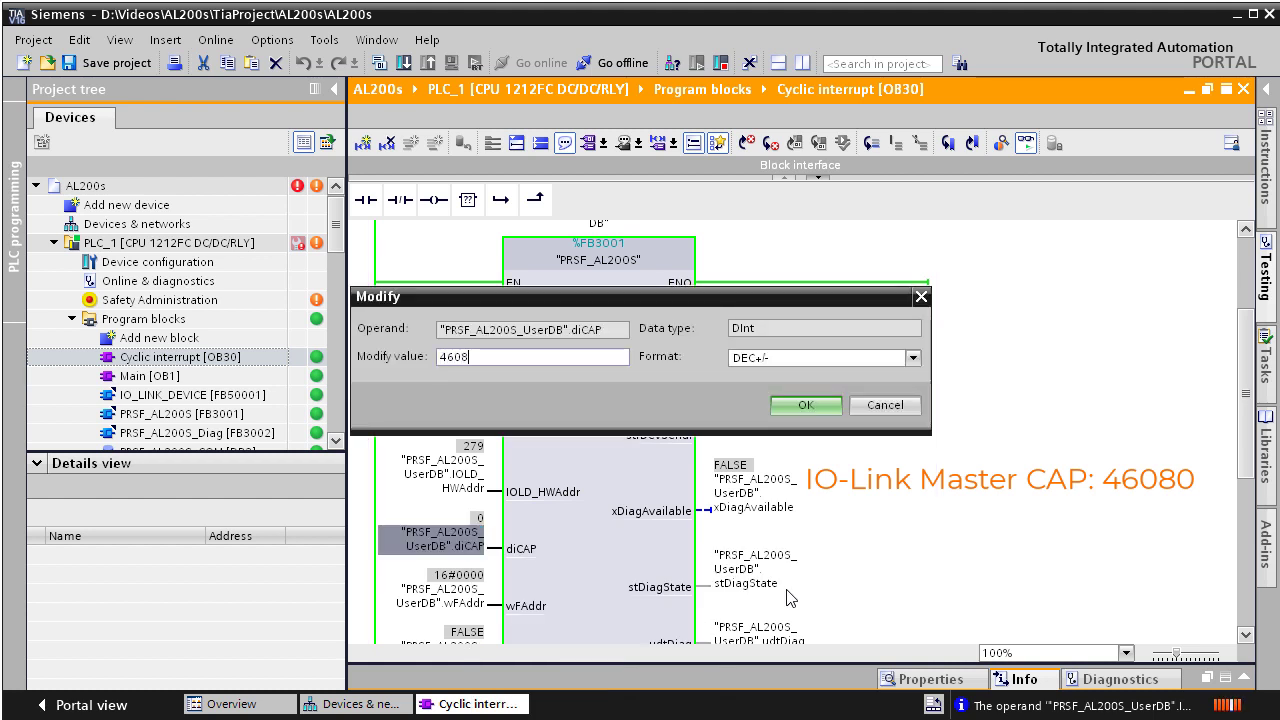
{"action": "left_click", "coordinate": [818, 413]}
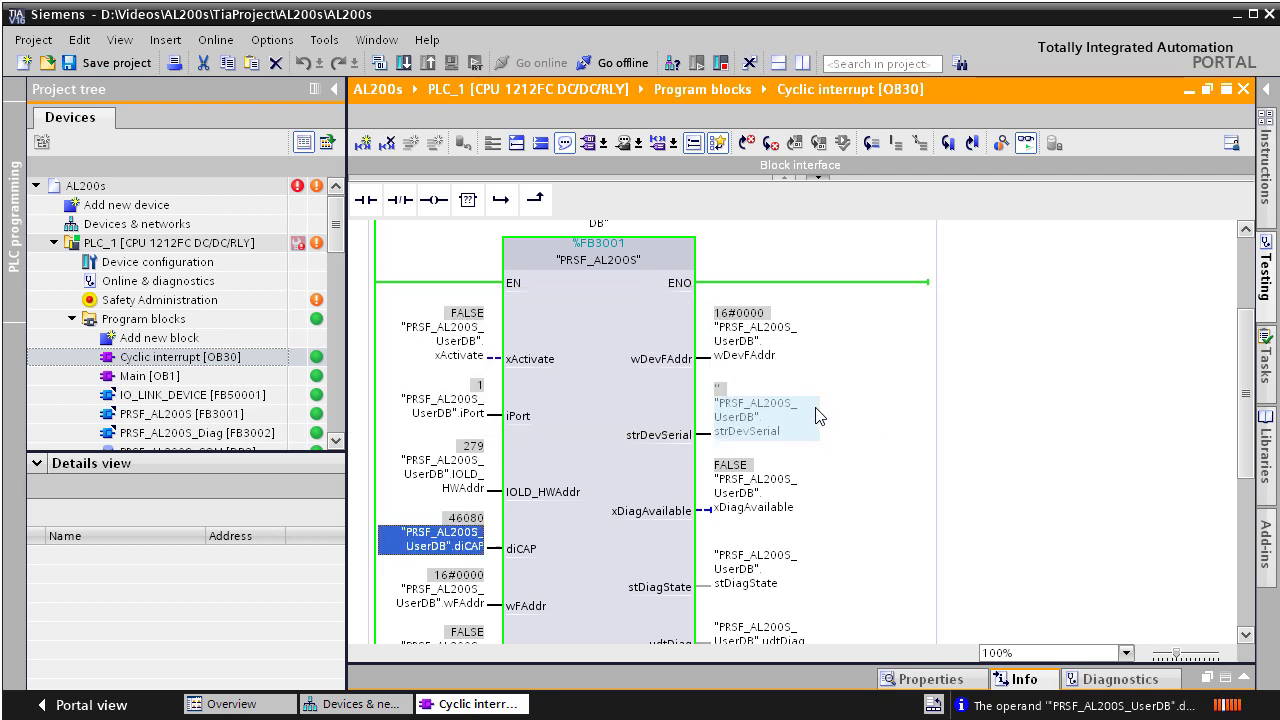
Modify the operand "PRSF_AL200S_UserDB".xActivate to 1 to activate the PRSF_AL200S block.
{"action": "right_click", "coordinate": [456, 362]}
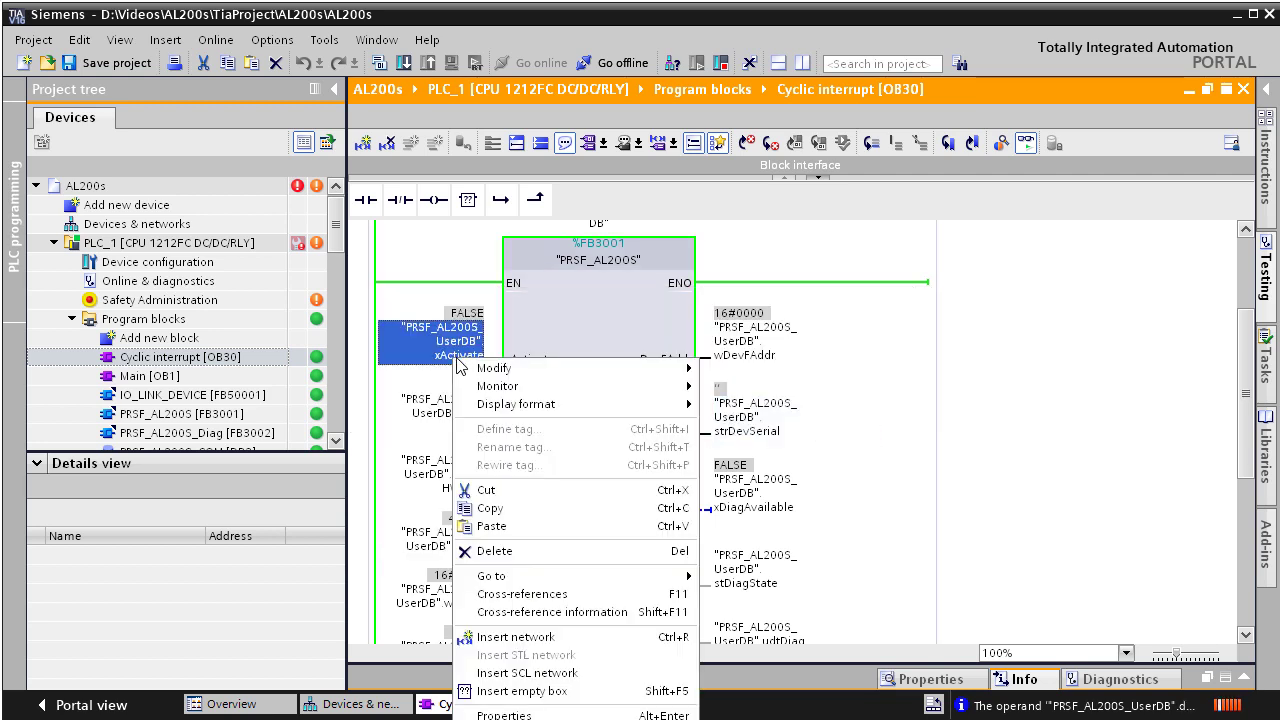
{"action": "mouse_move", "coordinate": [648, 372]}
{"action": "left_click", "coordinate": [766, 387]}
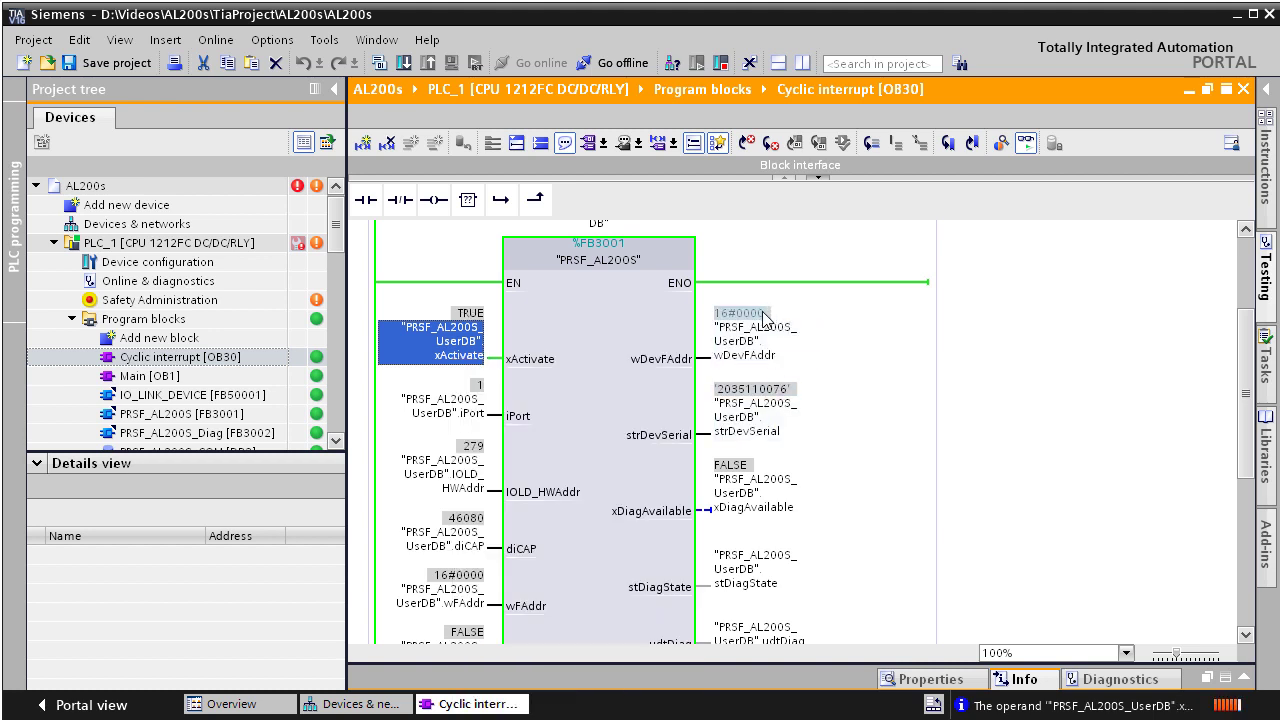
Modify the safety address operand "PRSF_AL200S_UserDB".wFAddr to 5 in Hex format.
{"action": "scroll", "coordinate": [775, 370], "scroll_direction": "down", "scroll_amount": 3}
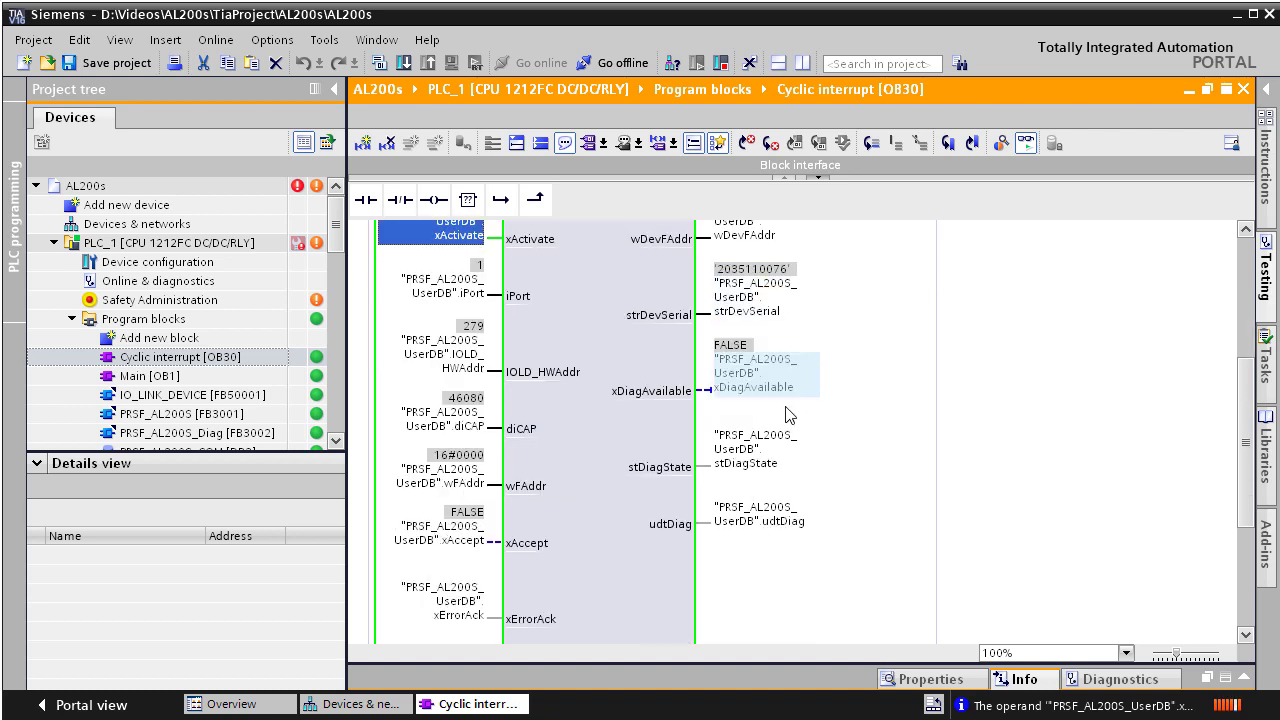
{"action": "left_click", "coordinate": [474, 486]}
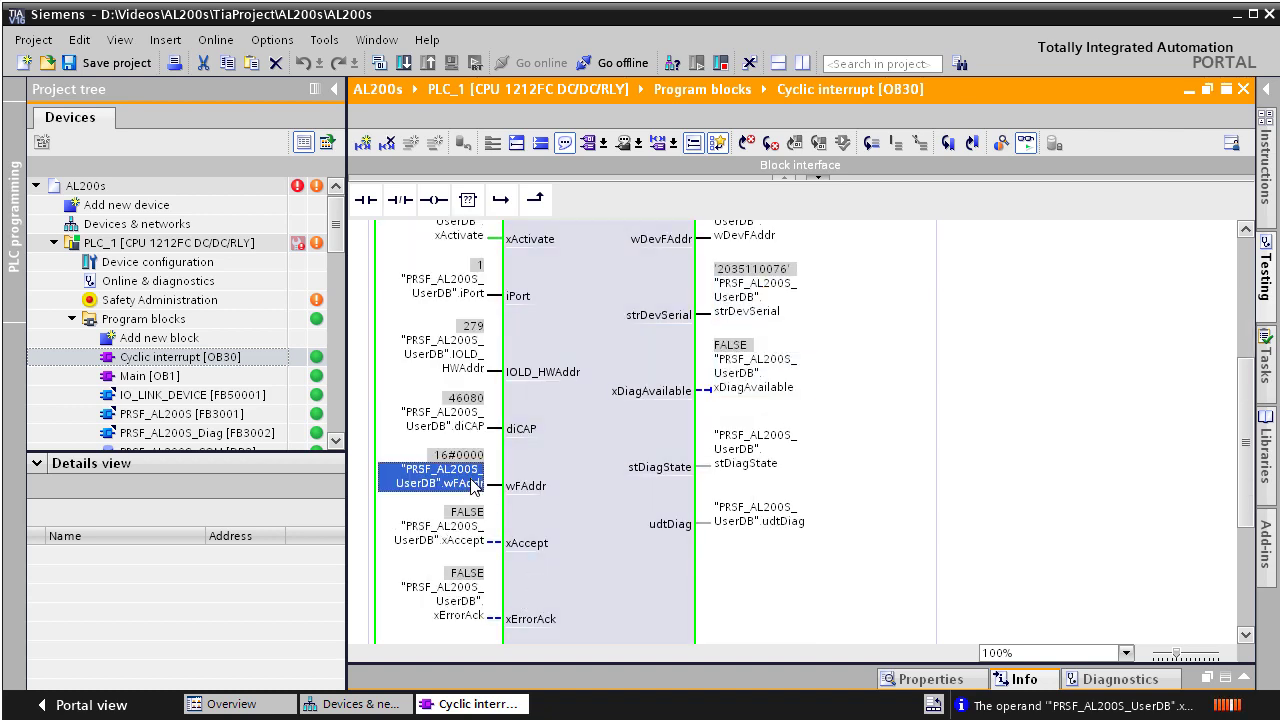
{"action": "right_click", "coordinate": [474, 486]}
{"action": "mouse_move", "coordinate": [651, 489]}
{"action": "left_click", "coordinate": [810, 527]}
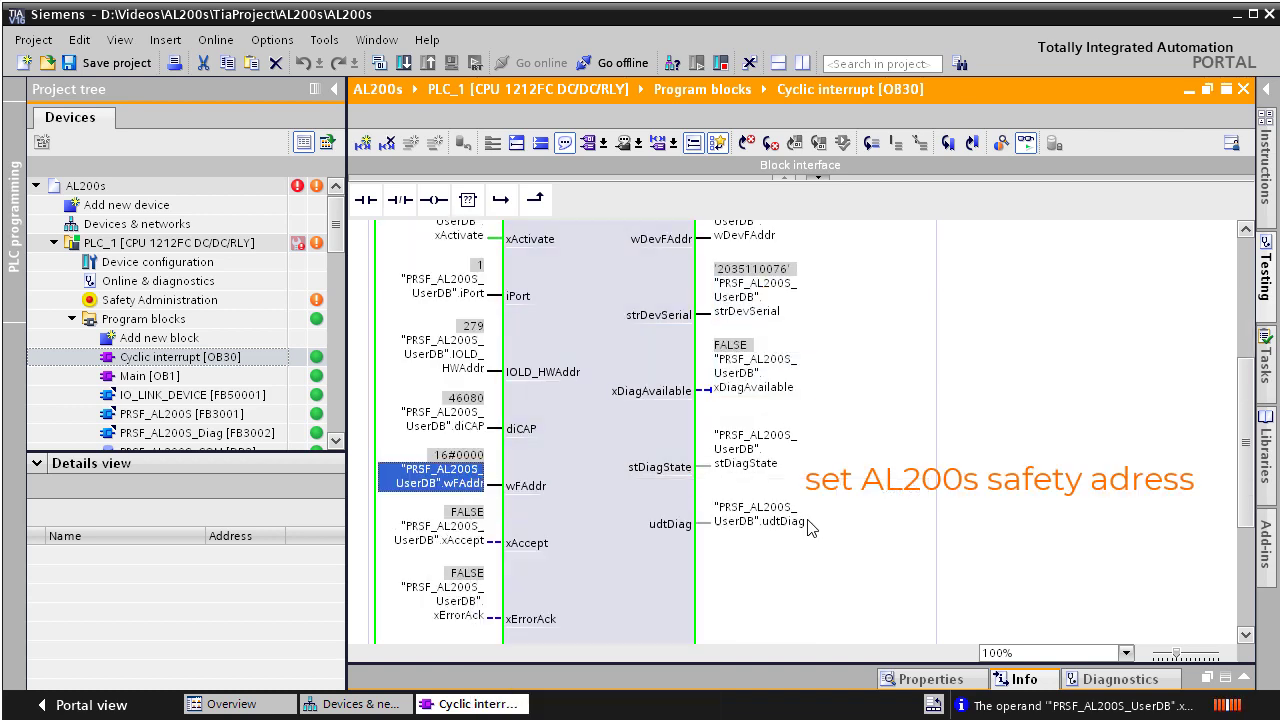
{"action": "type", "text": "5"}
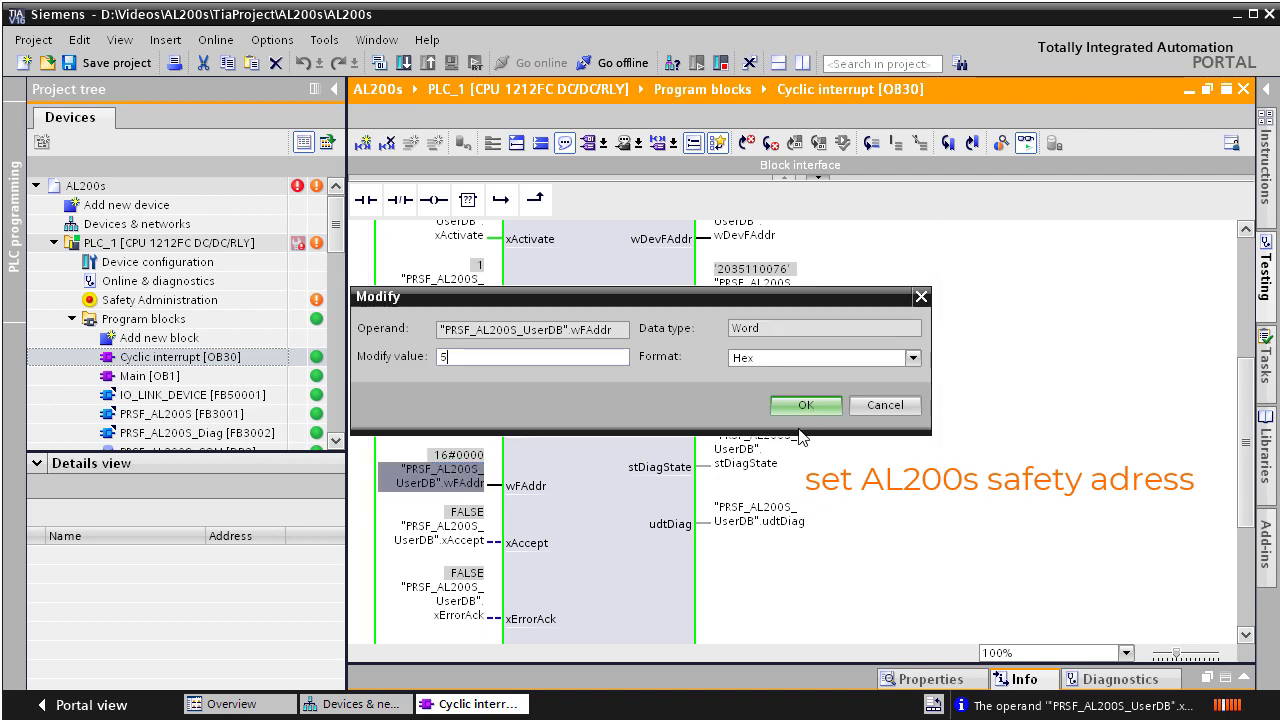
{"action": "left_click", "coordinate": [806, 405]}
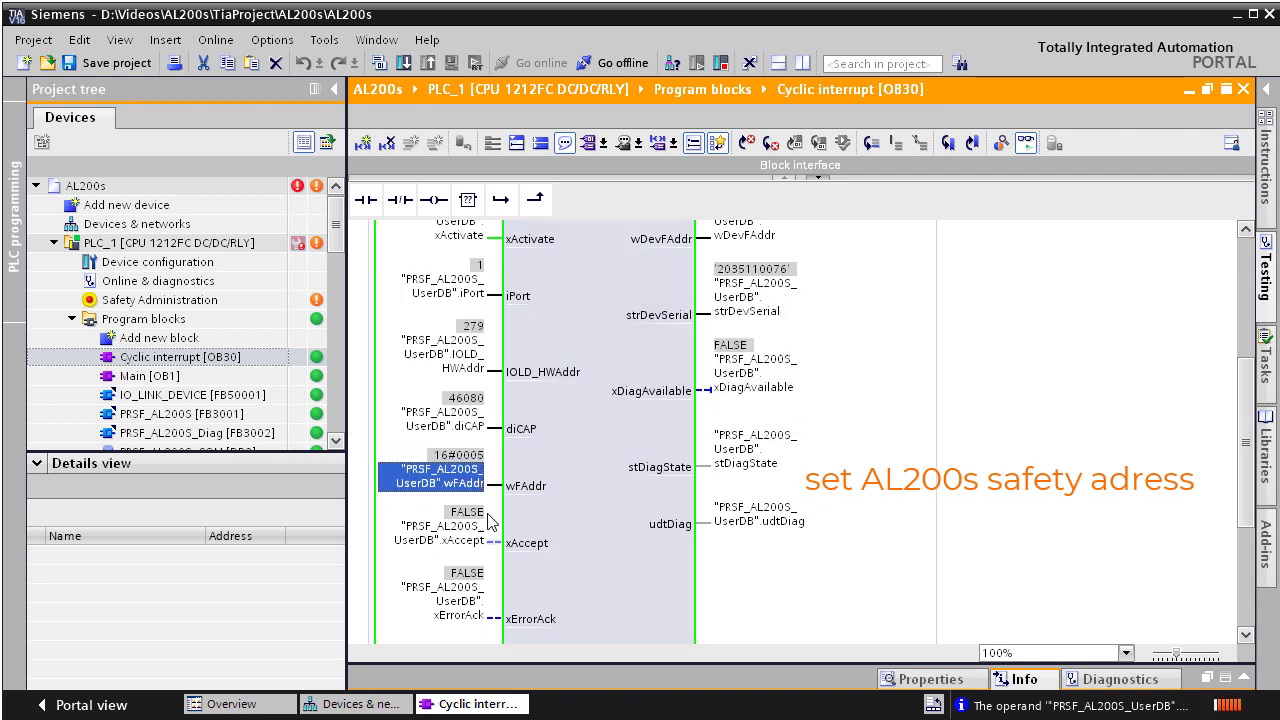
Accept the safety address by modifying "PRSF_AL200S_UserDB".xAccept to 1 and back to 0.
{"action": "right_click", "coordinate": [447, 535]}
{"action": "mouse_move", "coordinate": [688, 556]}
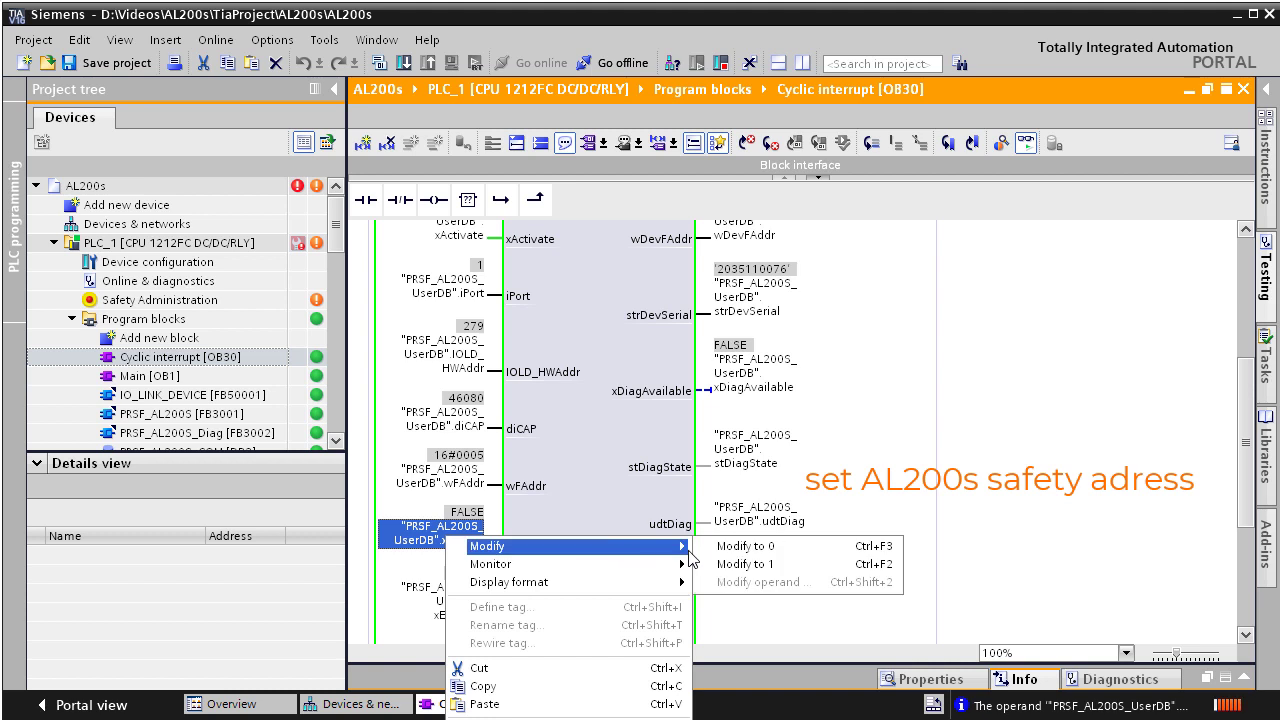
{"action": "left_click", "coordinate": [757, 565]}
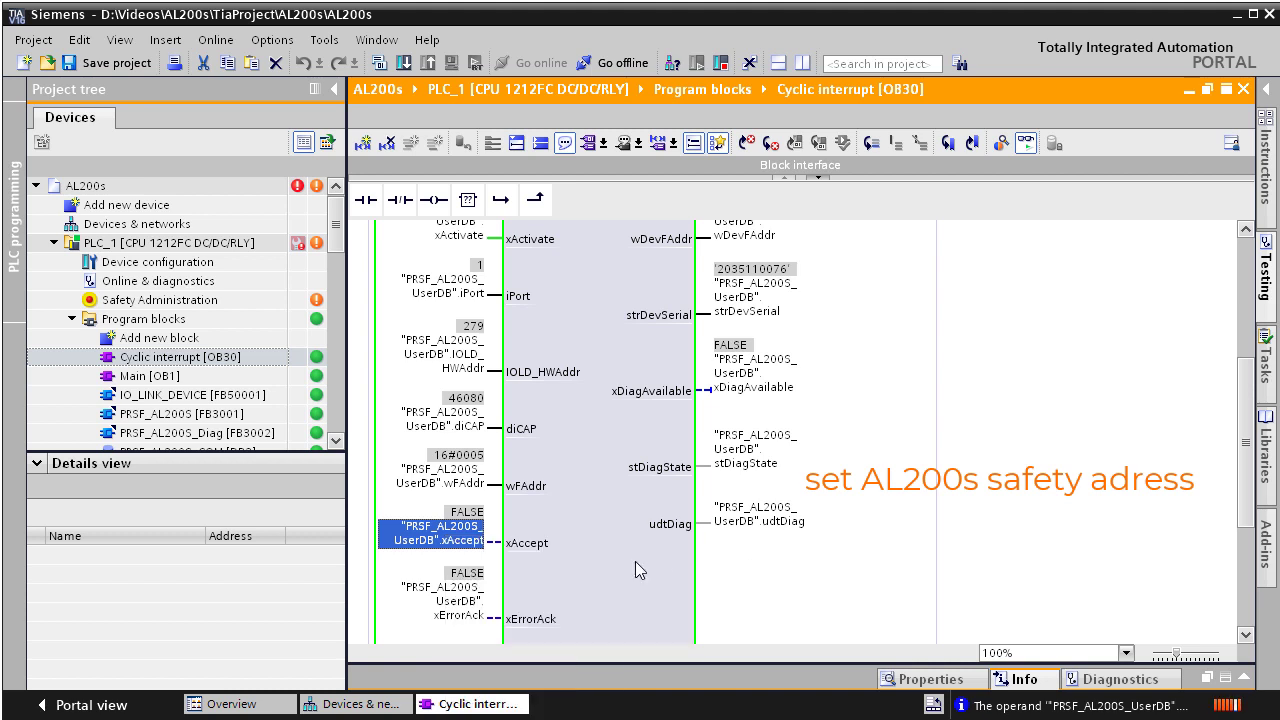
{"action": "right_click", "coordinate": [466, 548]}
{"action": "mouse_move", "coordinate": [690, 551]}
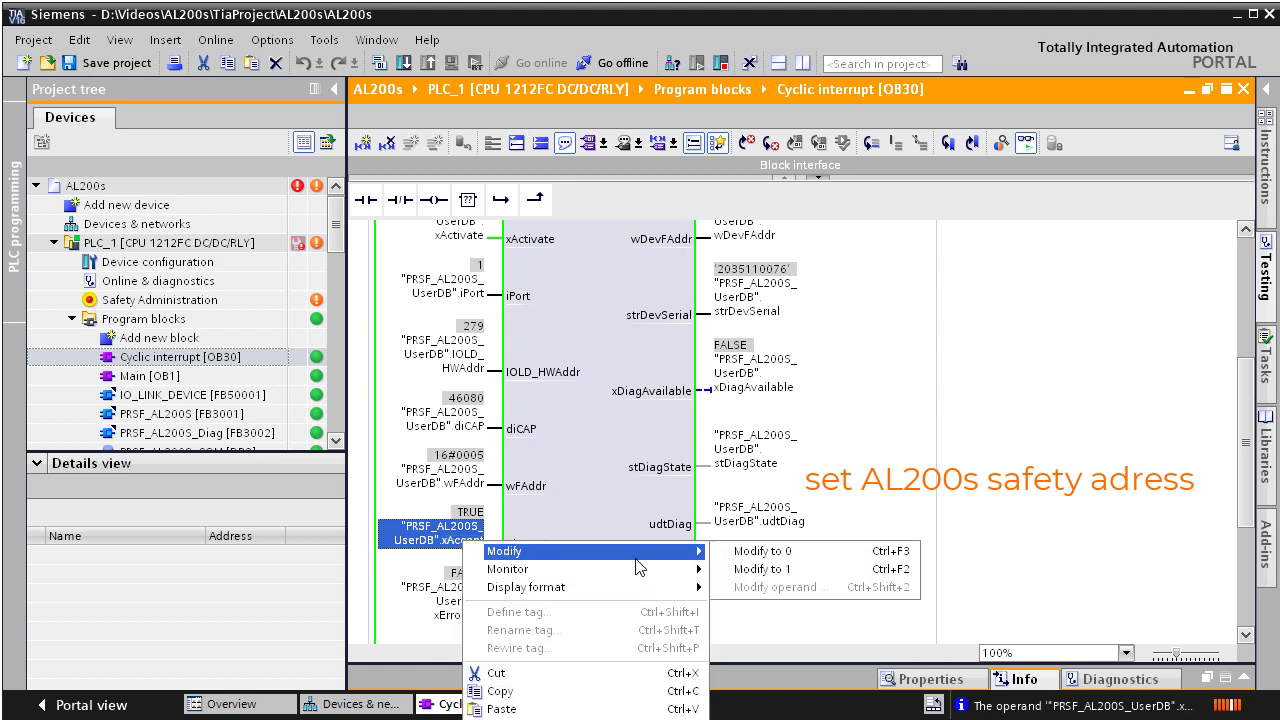
{"action": "left_click", "coordinate": [776, 553]}
{"action": "scroll", "coordinate": [765, 308], "scroll_direction": "up", "scroll_amount": 3}
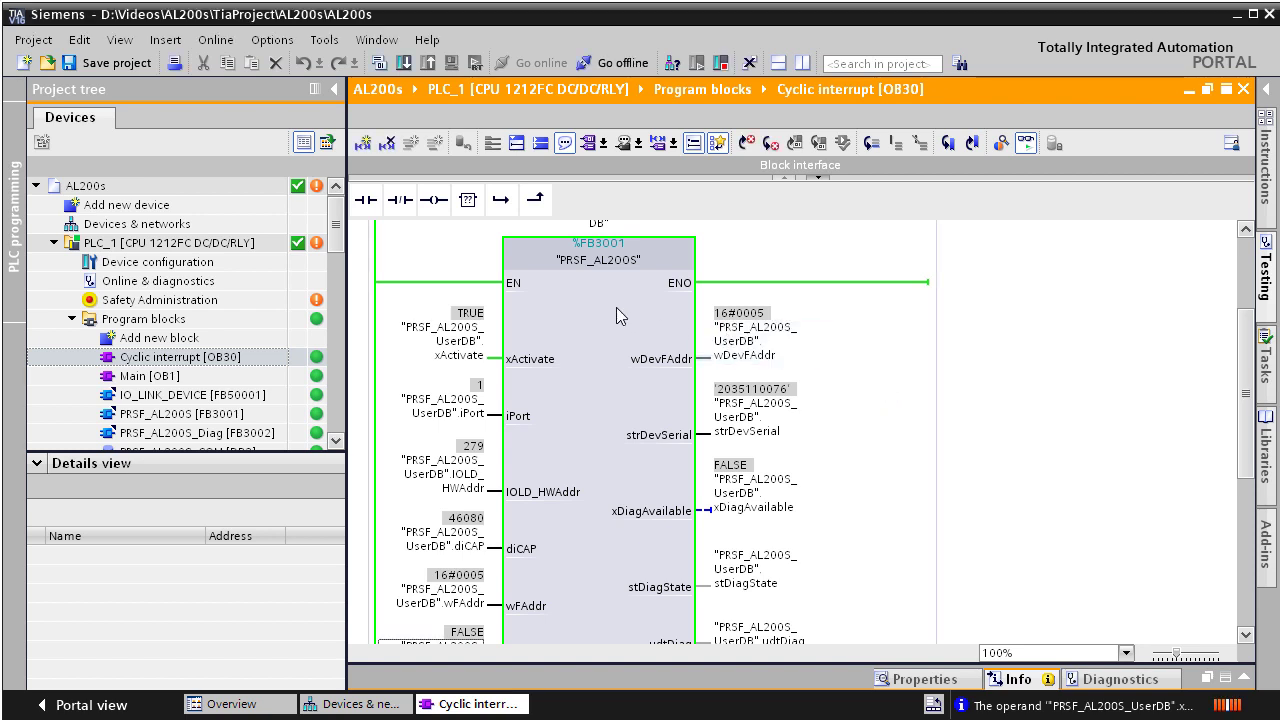
Open the AL1400 device view from Devices & networks to check its modules' online status and I/O addresses.
{"action": "double_click", "coordinate": [150, 226]}
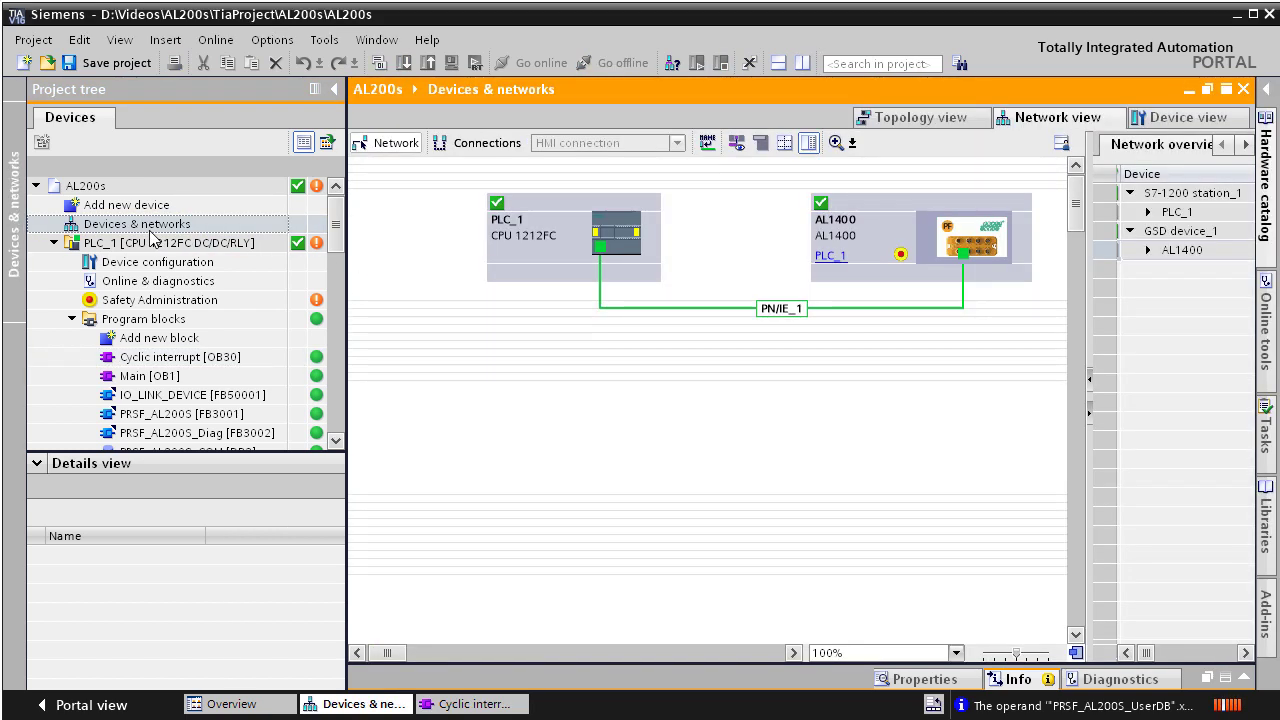
{"action": "double_click", "coordinate": [985, 236]}
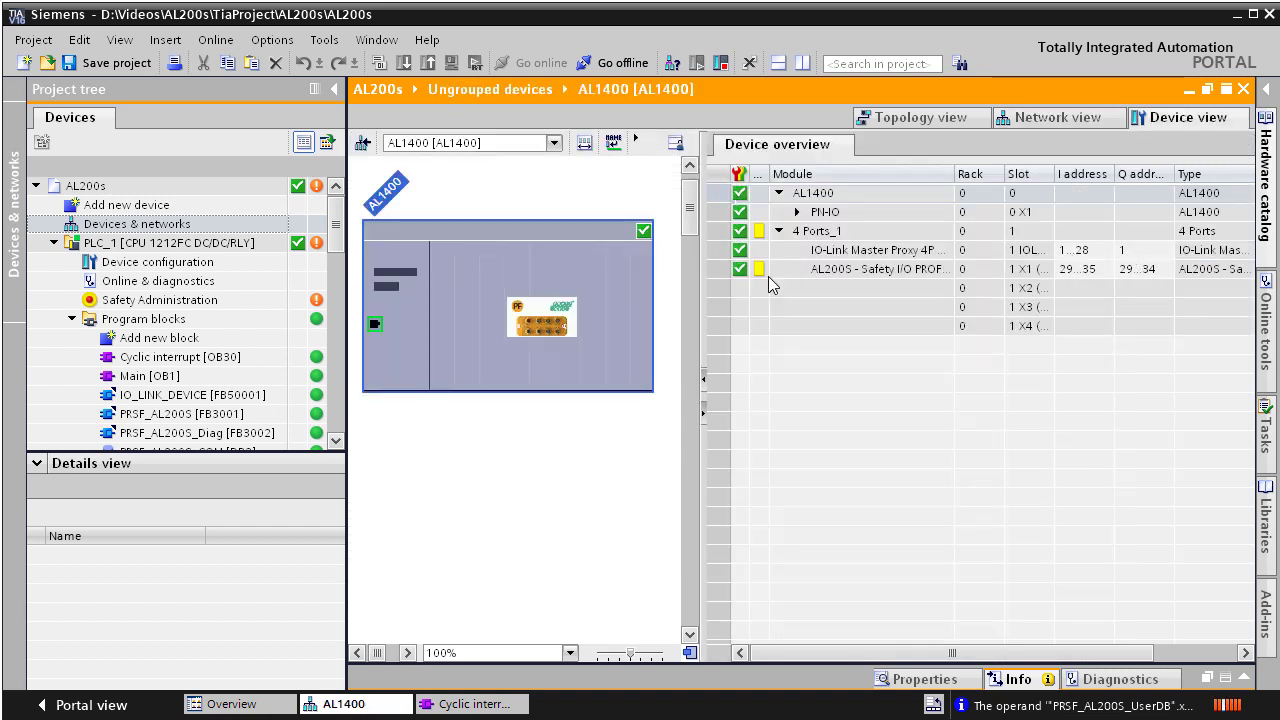
Open the safety block Main_Safety_RTG1 [FB1] from the program blocks and go offline.
{"action": "left_click_drag", "start_coordinate": [335, 236], "coordinate": [340, 286]}
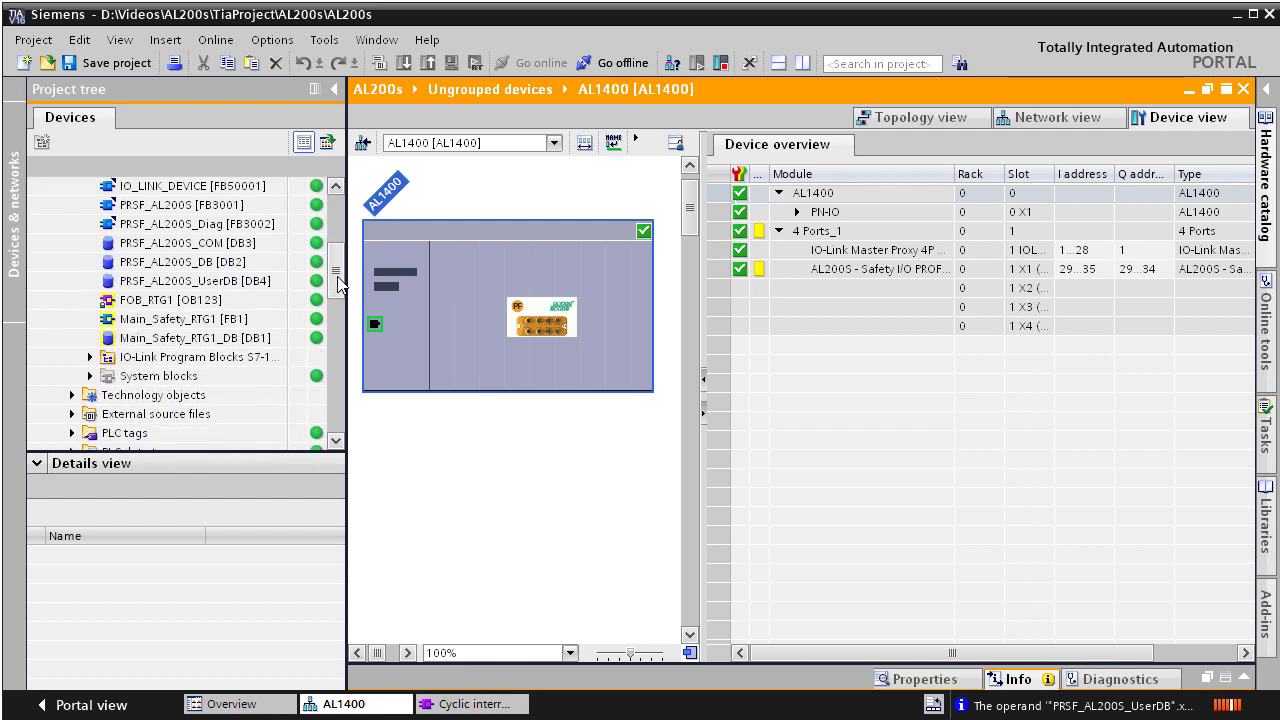
{"action": "left_click", "coordinate": [232, 320]}
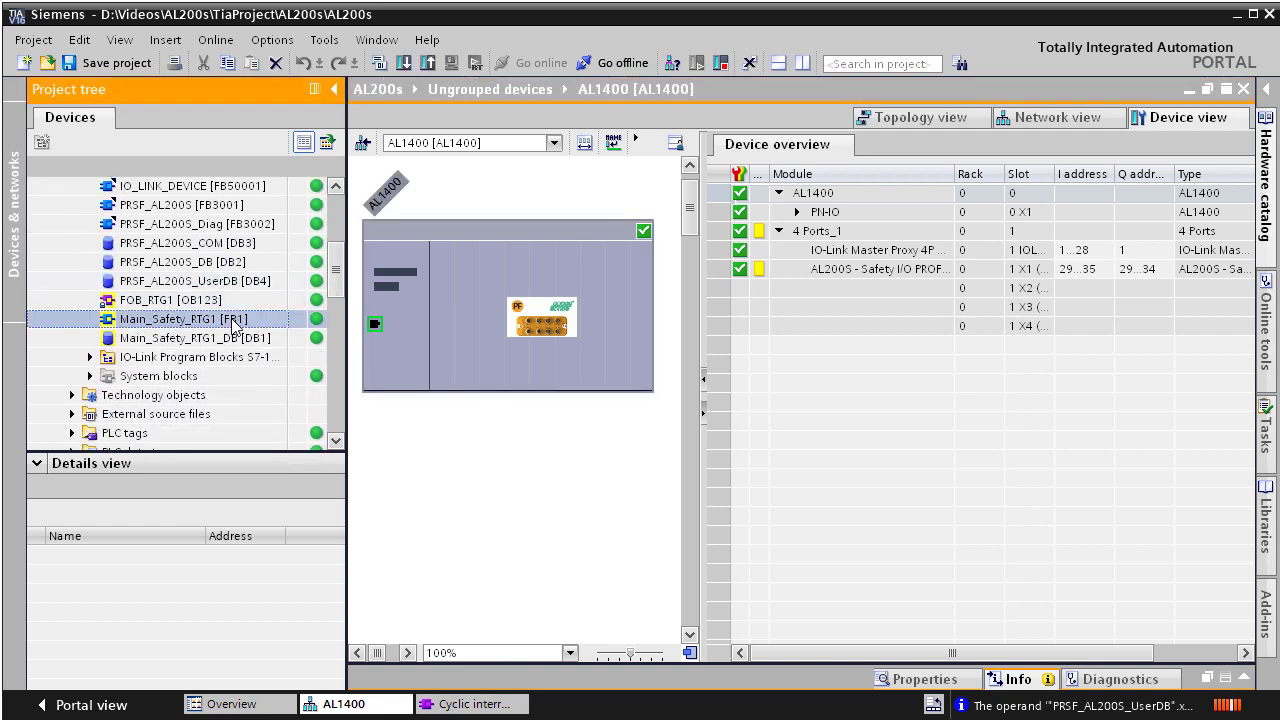
{"action": "double_click", "coordinate": [232, 320]}
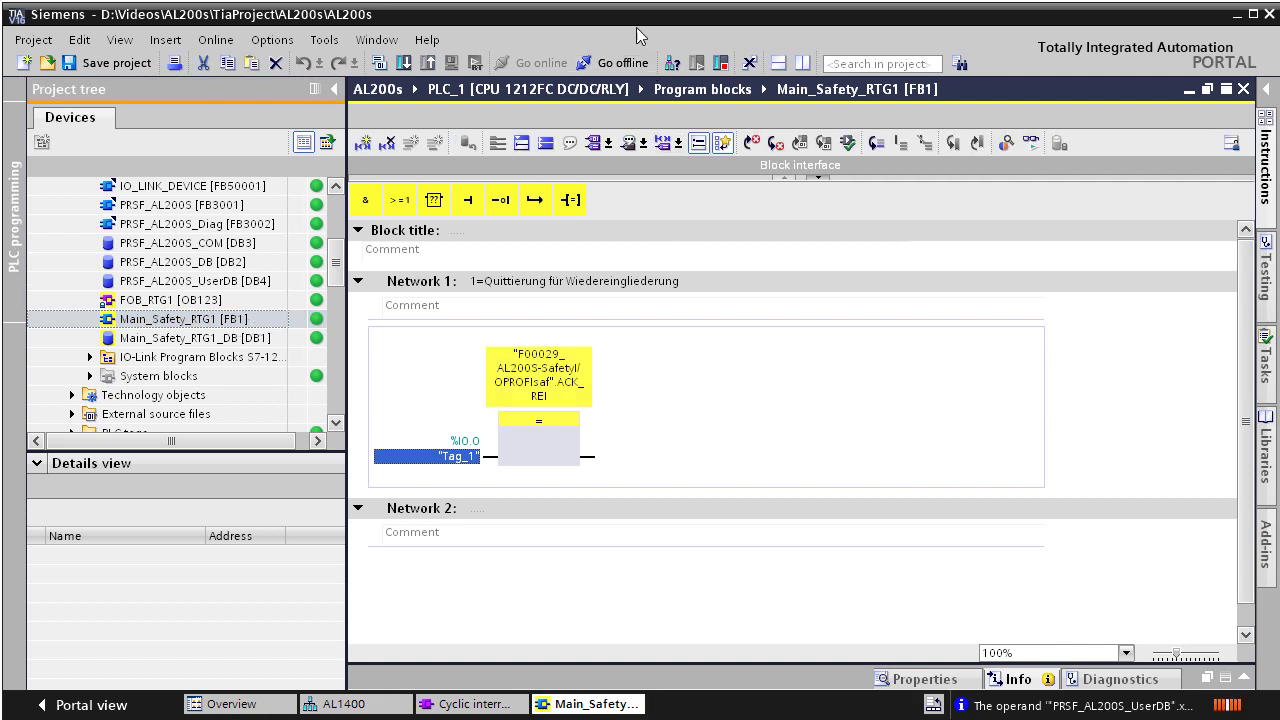
{"action": "left_click", "coordinate": [623, 63]}
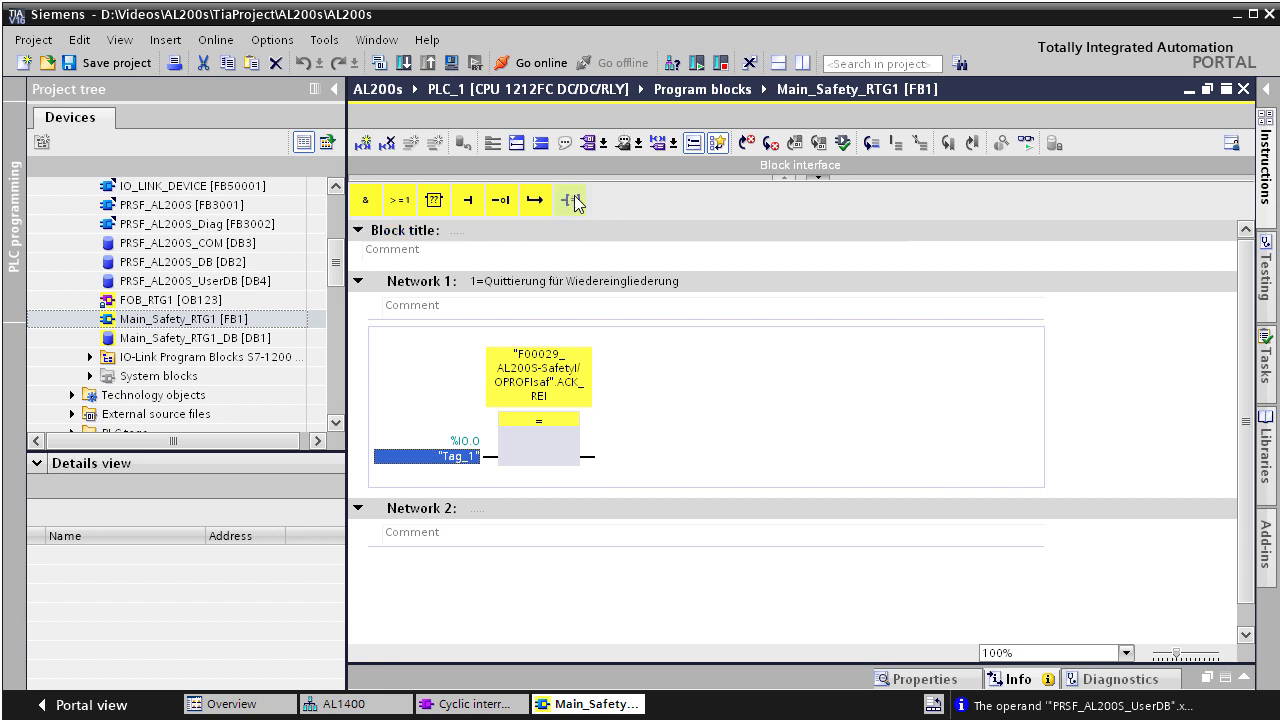
In Network 2 of Main_Safety_RTG1, build an AND of inputs I29.0 and I29.2 that is assigned to output Q29.6.
{"action": "left_click_drag", "start_coordinate": [577, 206], "coordinate": [508, 588]}
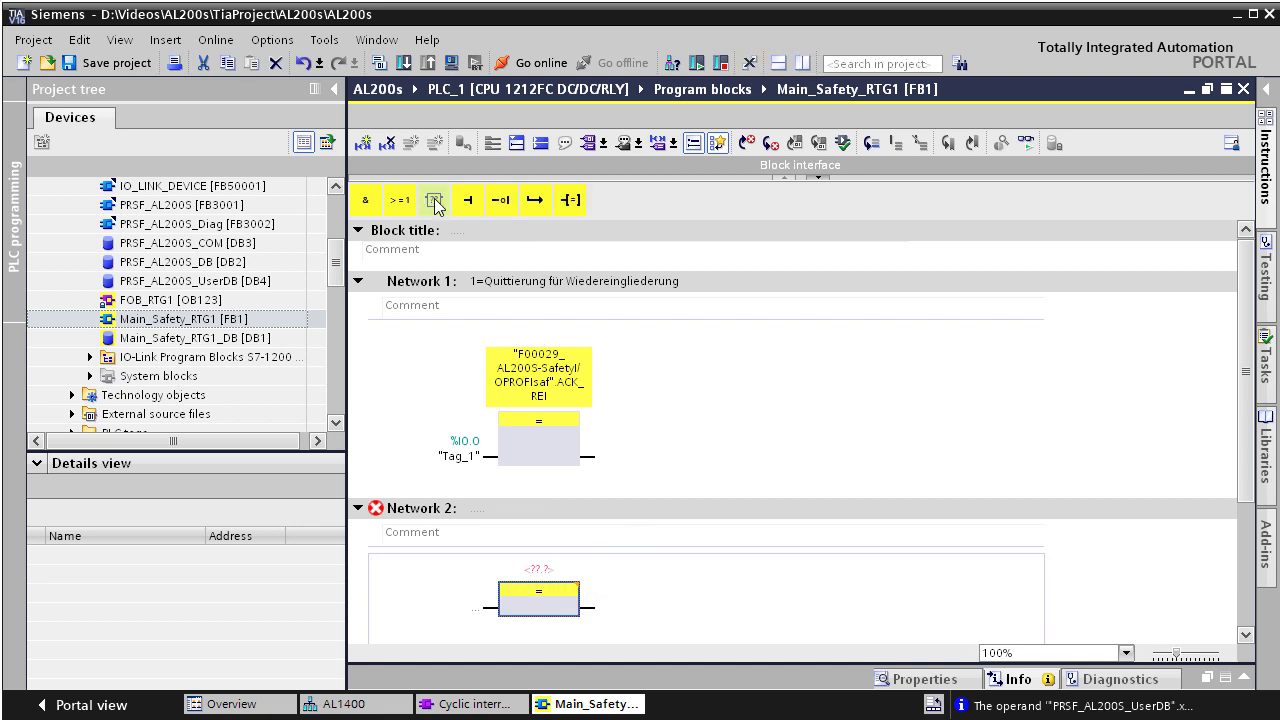
{"action": "left_click_drag", "start_coordinate": [367, 206], "coordinate": [471, 560]}
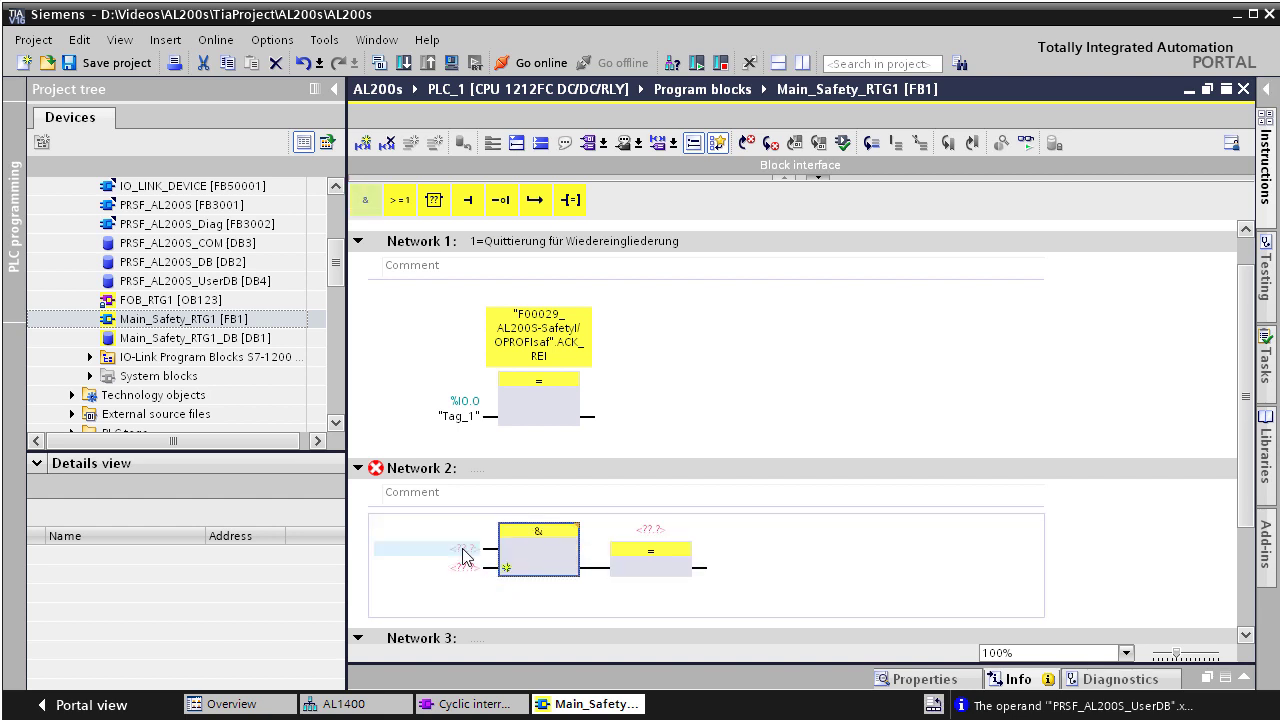
{"action": "type", "text": "e"}
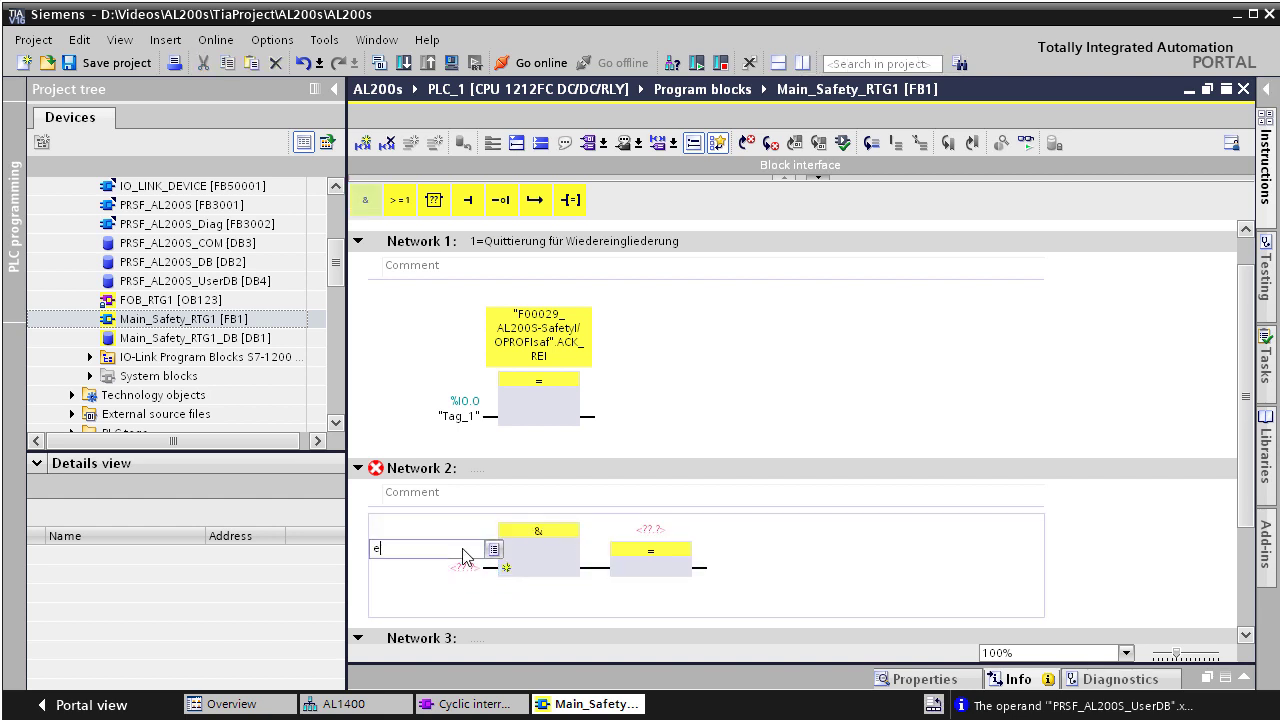
{"action": "type", "text": "29.0"}
{"action": "key", "text": "Return"}
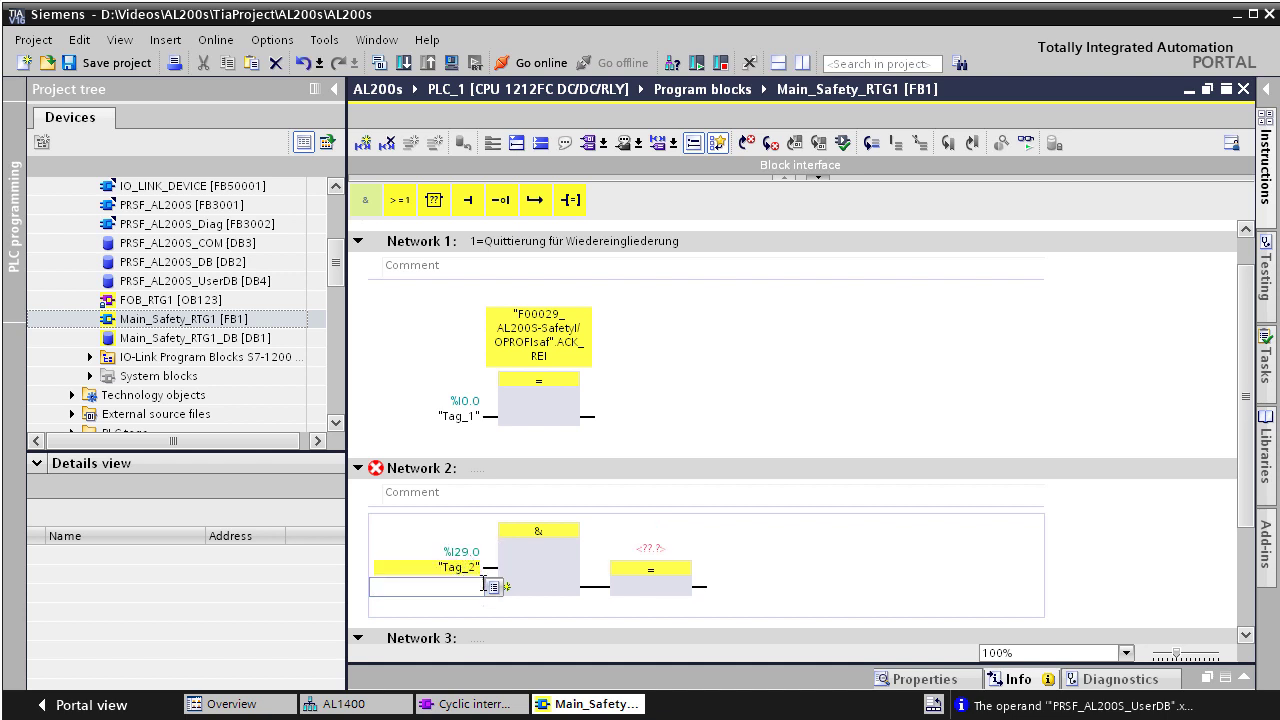
{"action": "type", "text": "i29.2"}
{"action": "key", "text": "Return"}
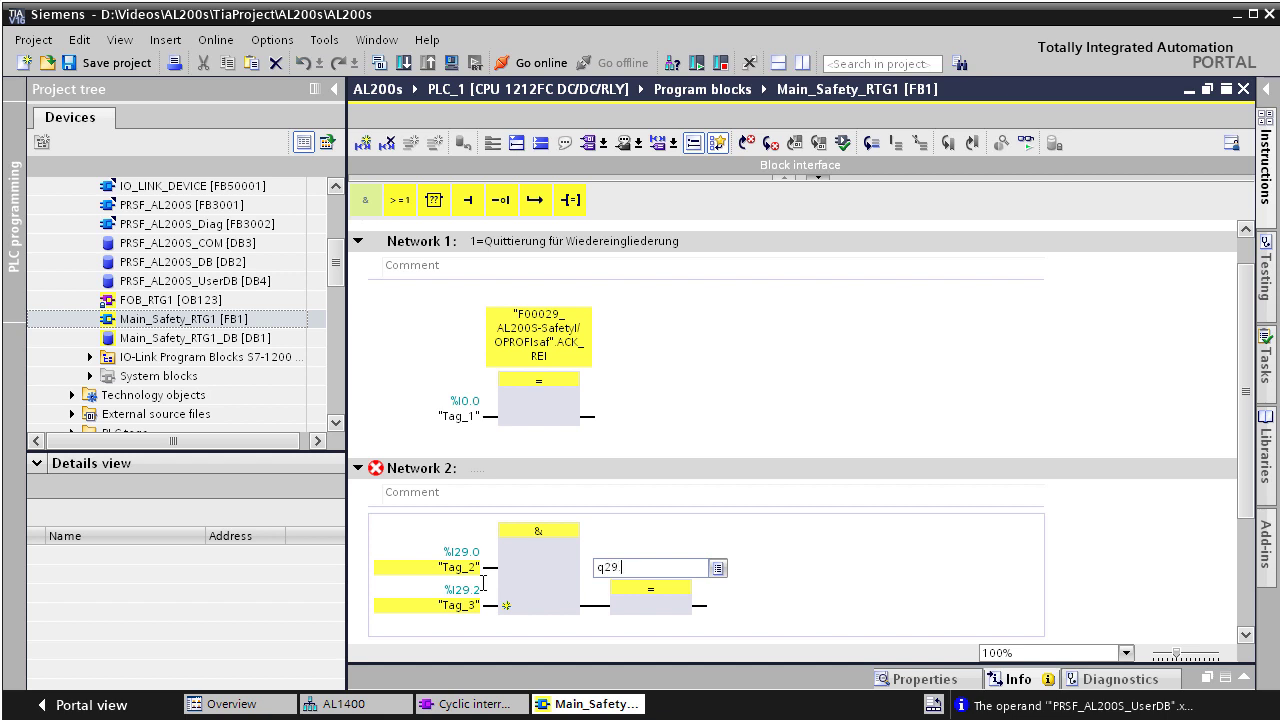
{"action": "key", "text": "Return"}
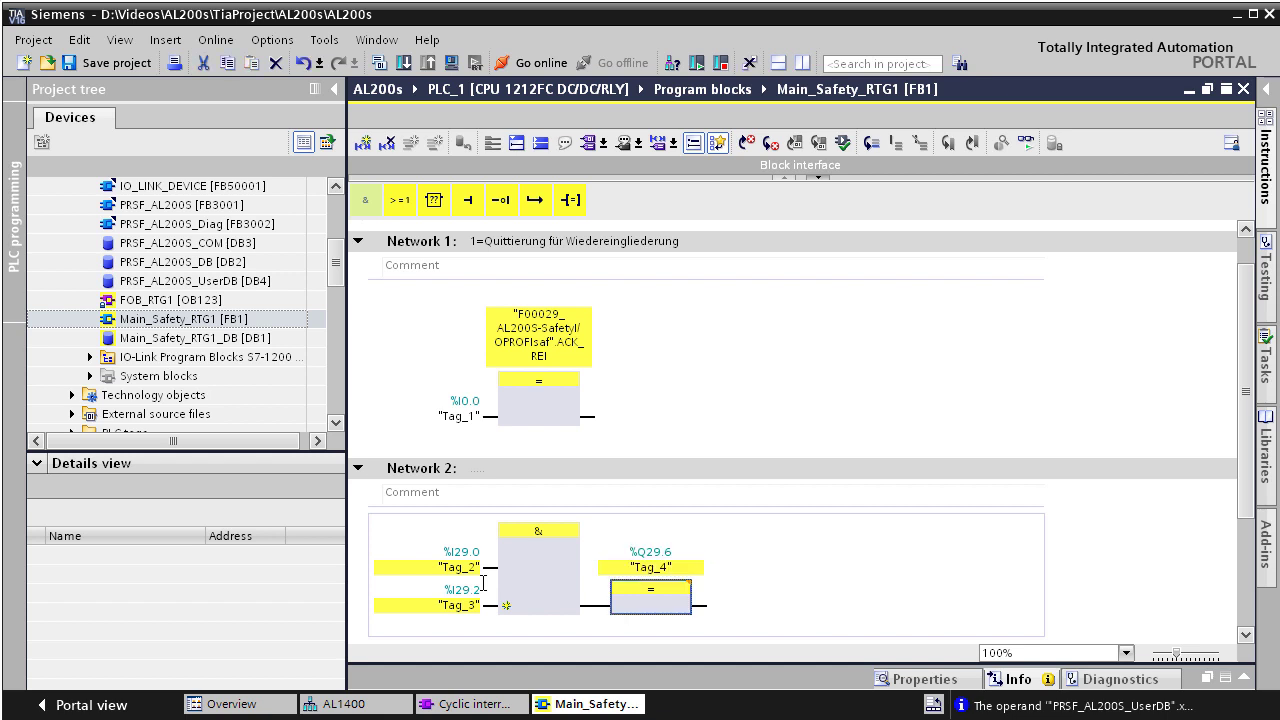
Download the changed program to PLC_1, with modules set to Stop all and data blocks set to Re-initialize.
{"action": "left_click", "coordinate": [404, 64]}
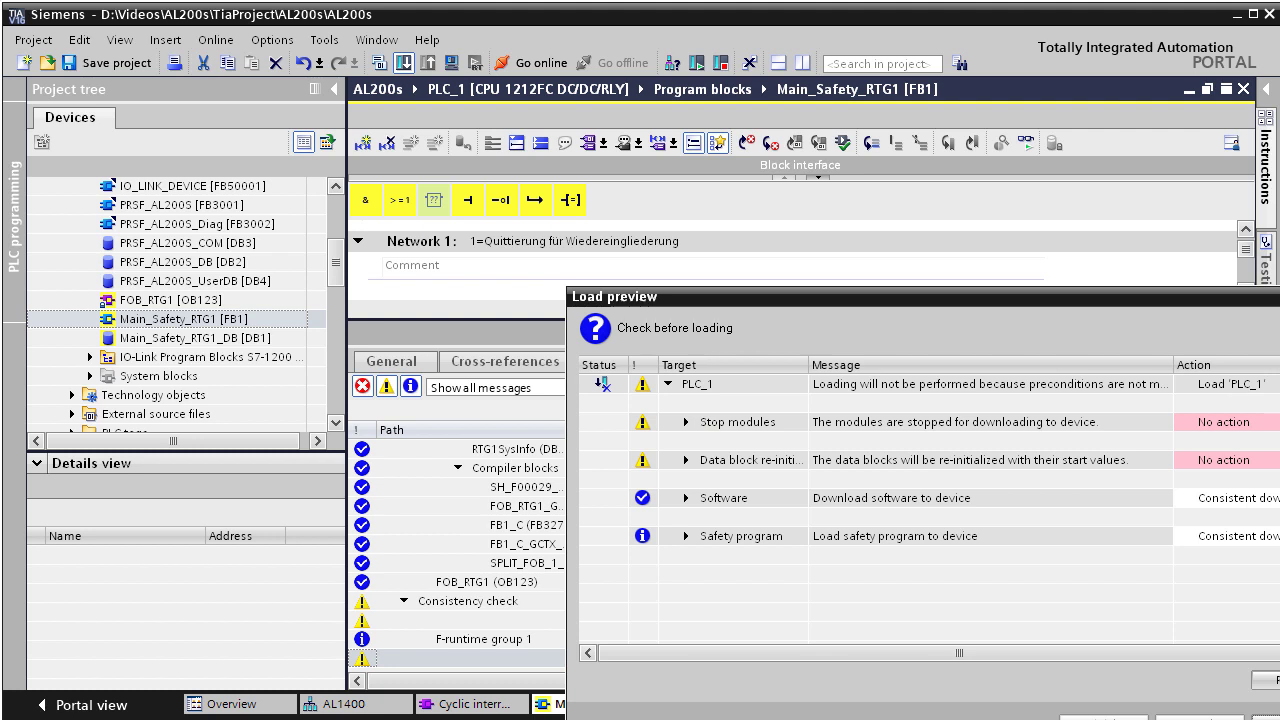
{"action": "left_click", "coordinate": [1224, 421]}
{"action": "left_click", "coordinate": [1238, 458]}
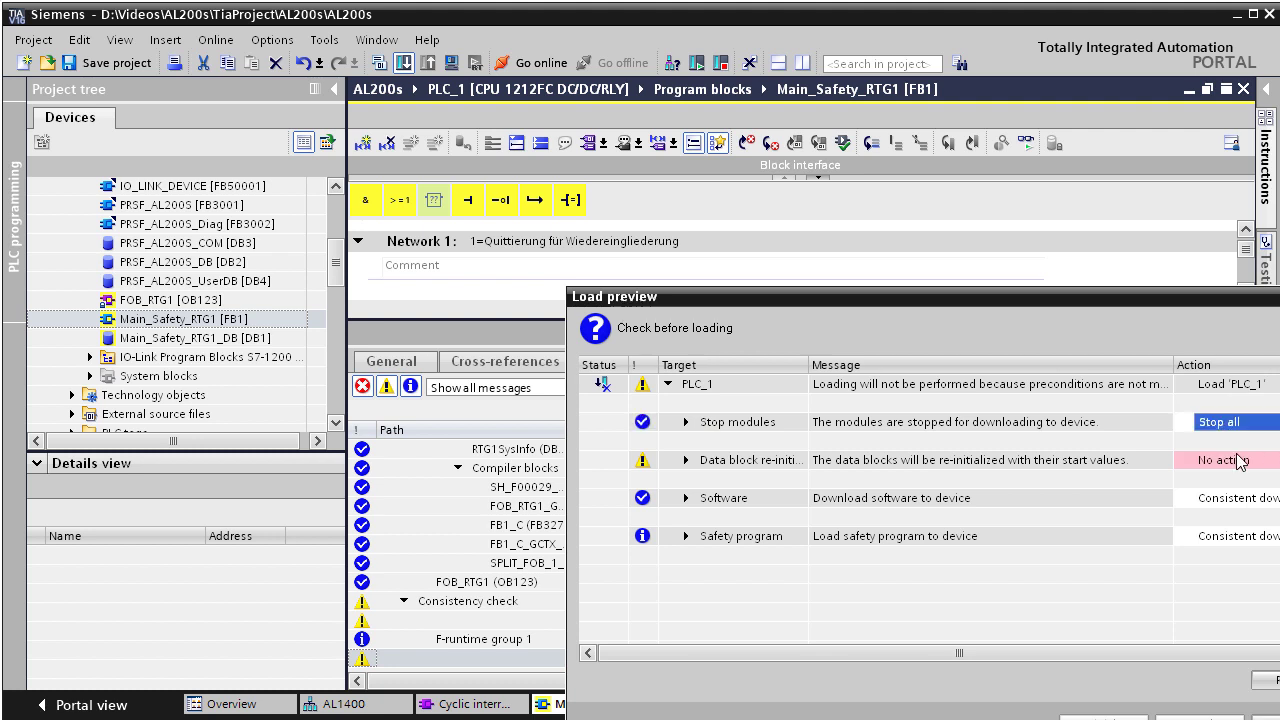
{"action": "left_click", "coordinate": [1266, 460]}
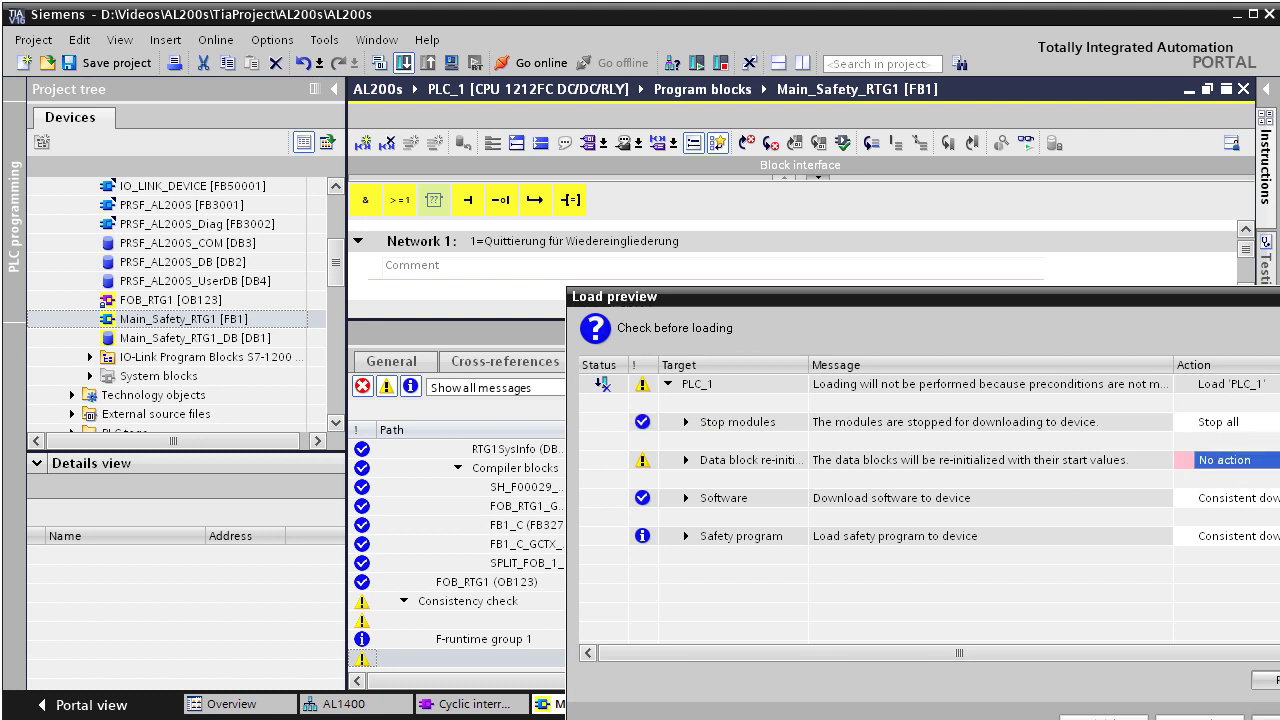
{"action": "left_click", "coordinate": [1266, 460]}
{"action": "left_click", "coordinate": [1258, 472]}
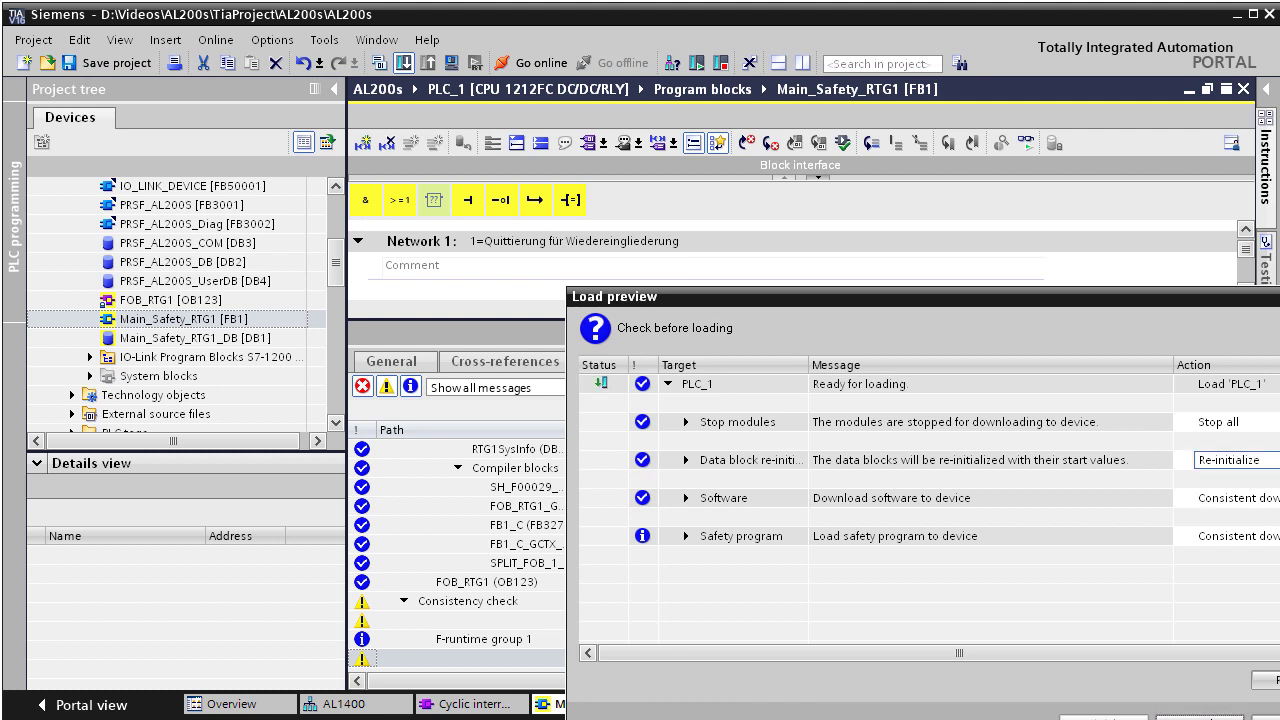
{"action": "left_click", "coordinate": [1200, 718]}
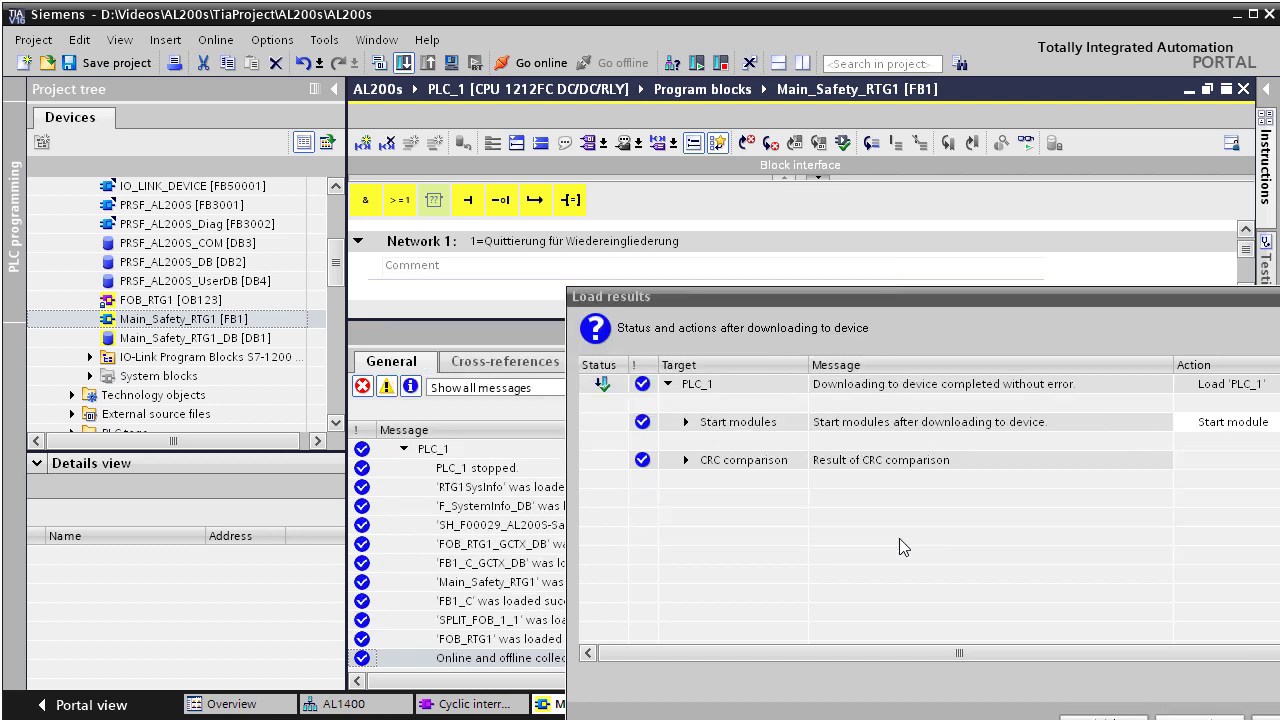
Finish the download with the Start module action for PLC_1.
{"action": "left_click_drag", "start_coordinate": [962, 294], "coordinate": [882, 240]}
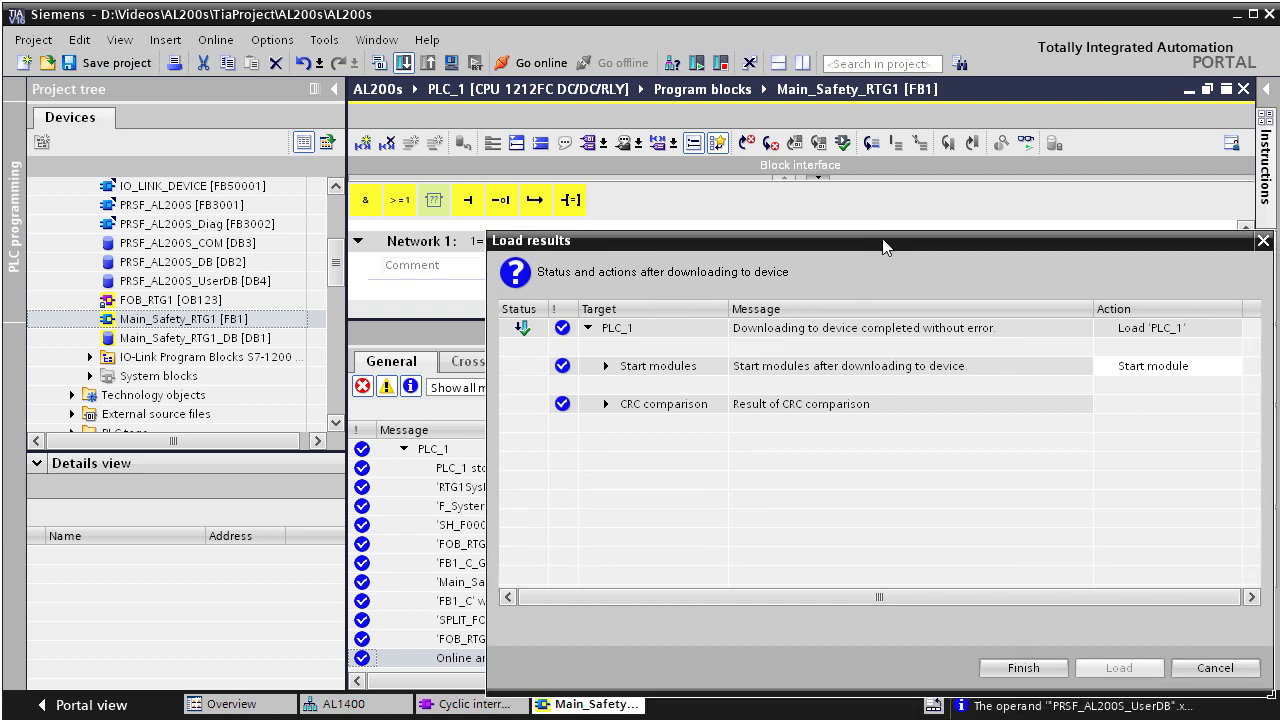
{"action": "left_click", "coordinate": [1023, 667]}
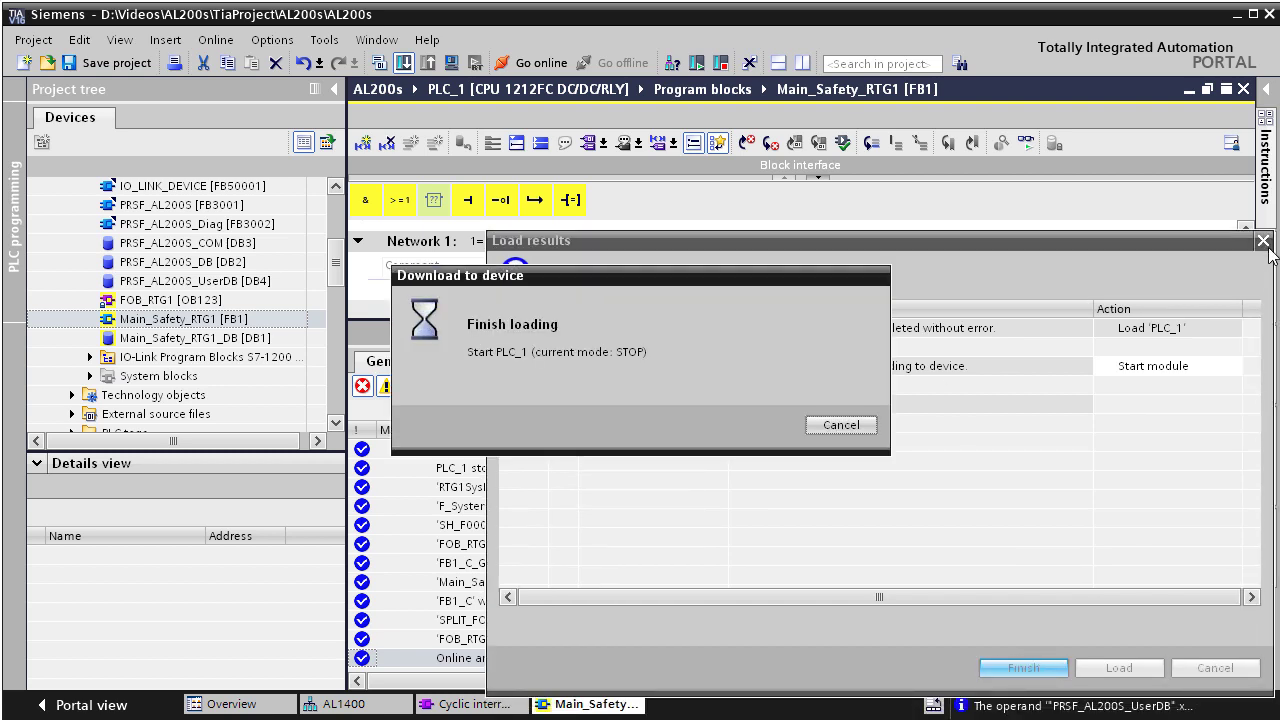
{"action": "left_click", "coordinate": [1245, 336]}
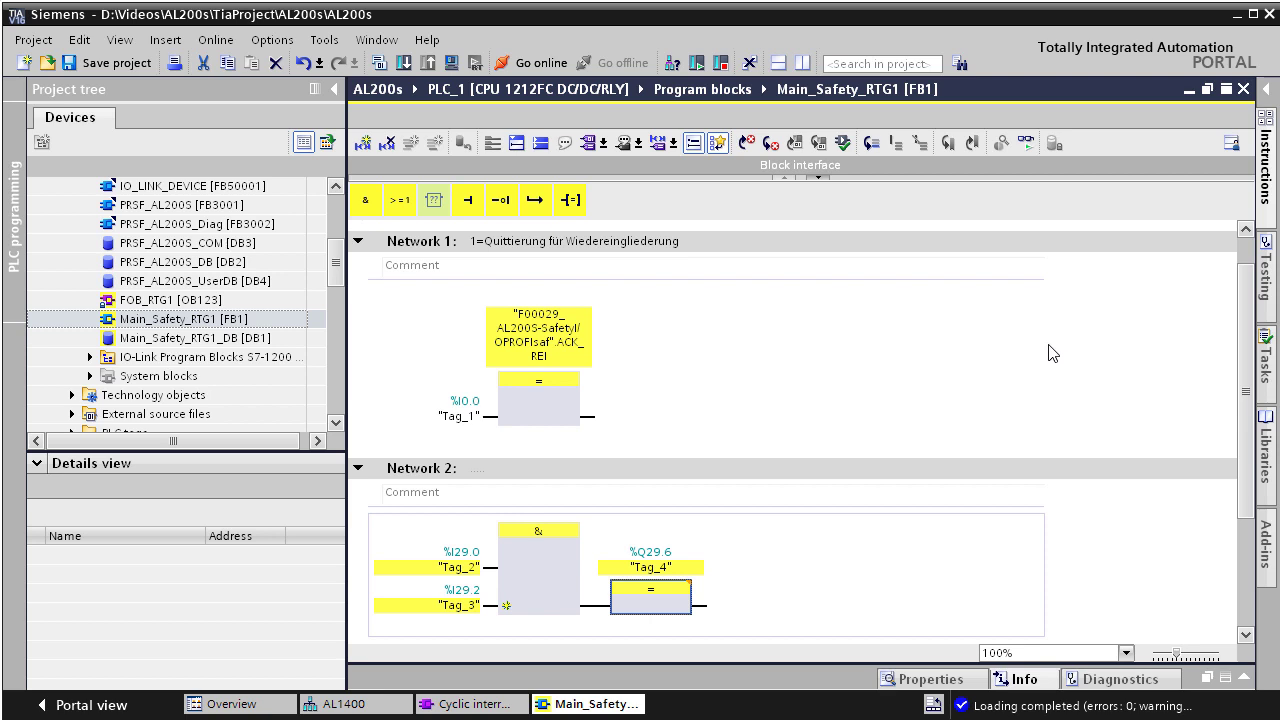
Turn on online monitoring for Main_Safety_RTG1 [FB1] and show the logic of Network 2.
{"action": "left_click", "coordinate": [1030, 145]}
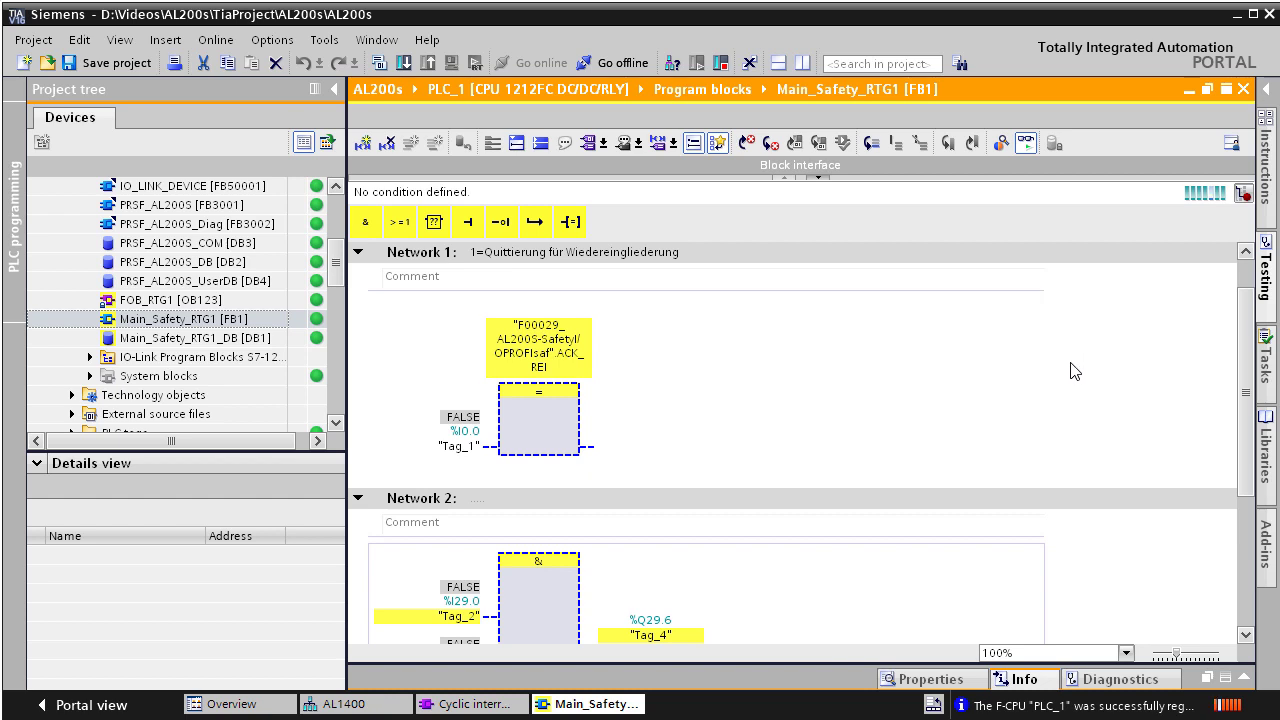
{"action": "scroll", "coordinate": [1070, 368], "scroll_direction": "down", "scroll_amount": 3}
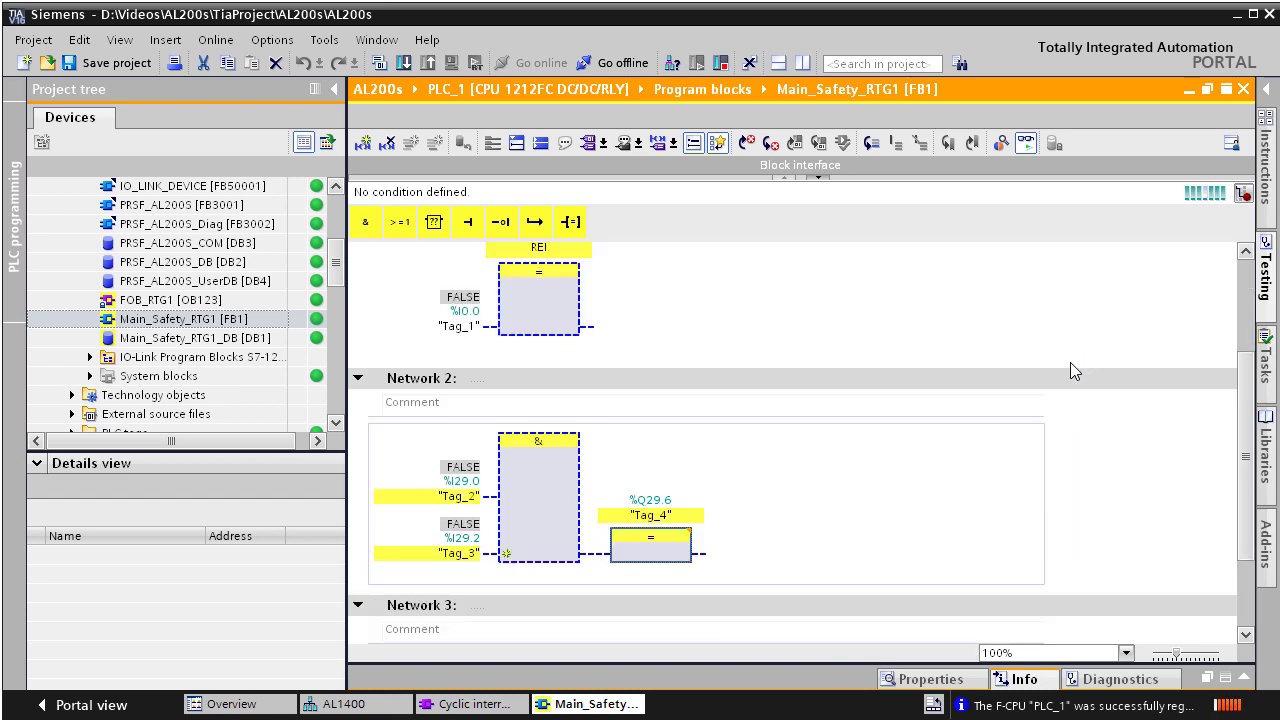